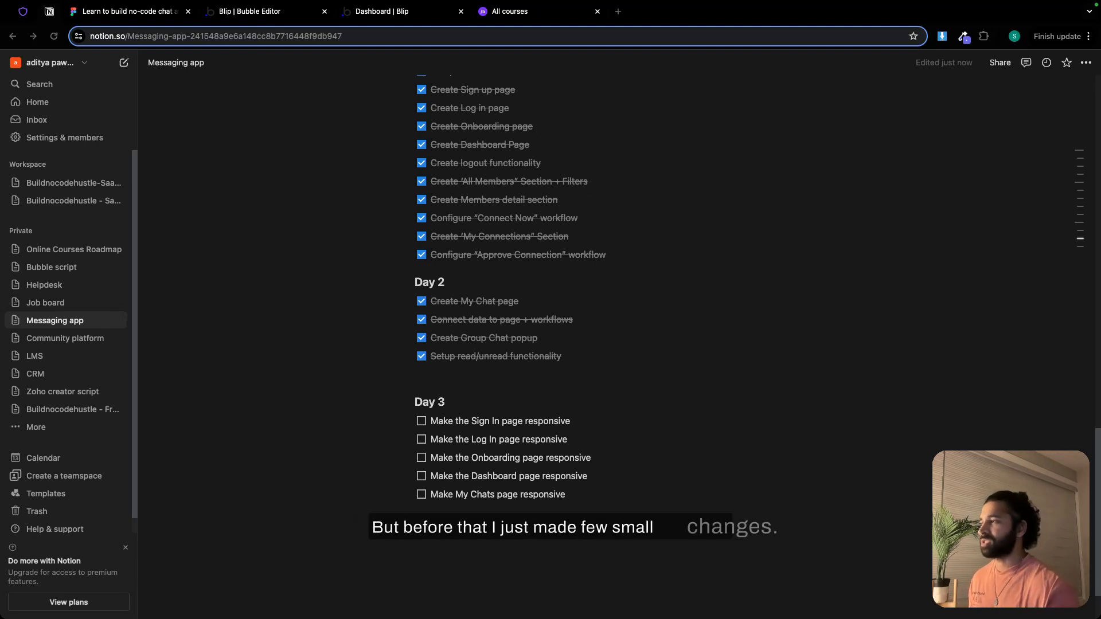
Review the running Blip app's chat page and examine the mobile screen designs in the Figma file
left_click(370, 14)
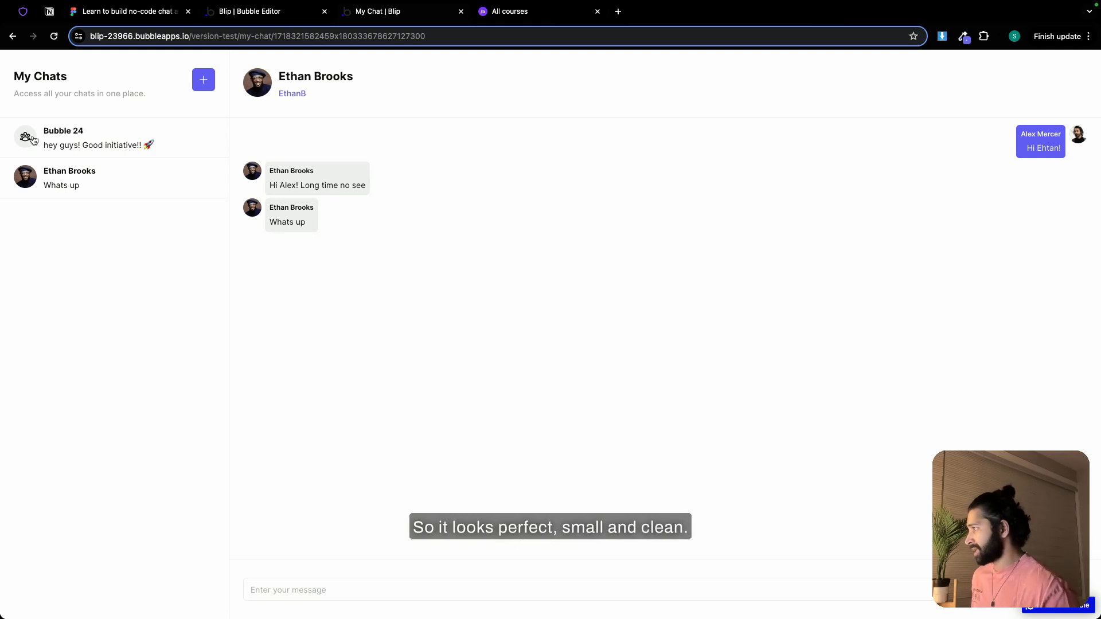
triple_click(304, 170)
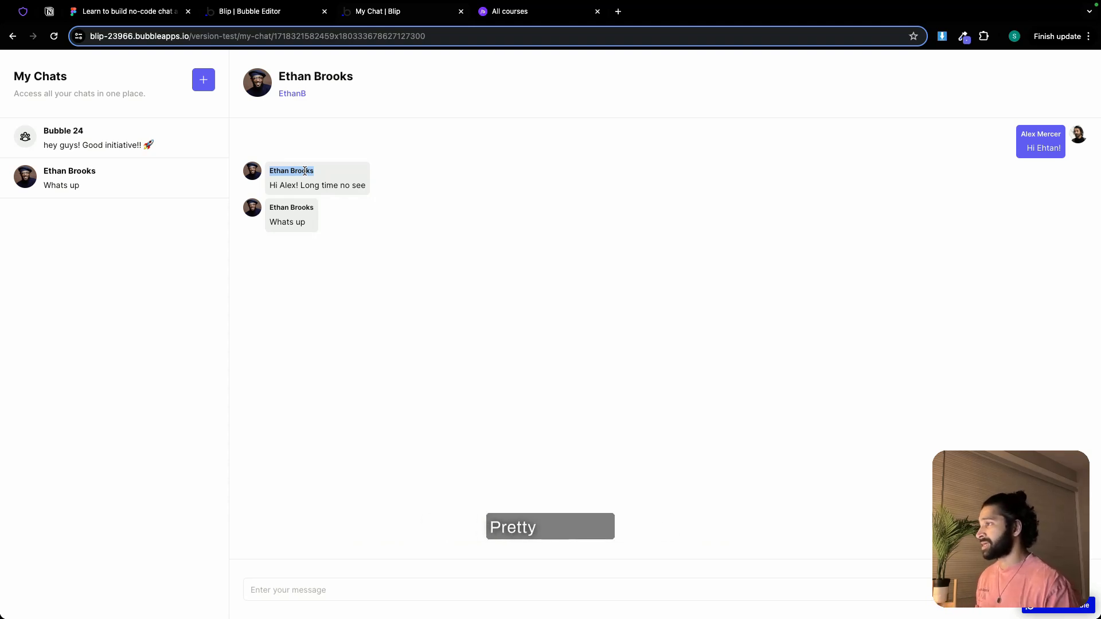
left_click(132, 12)
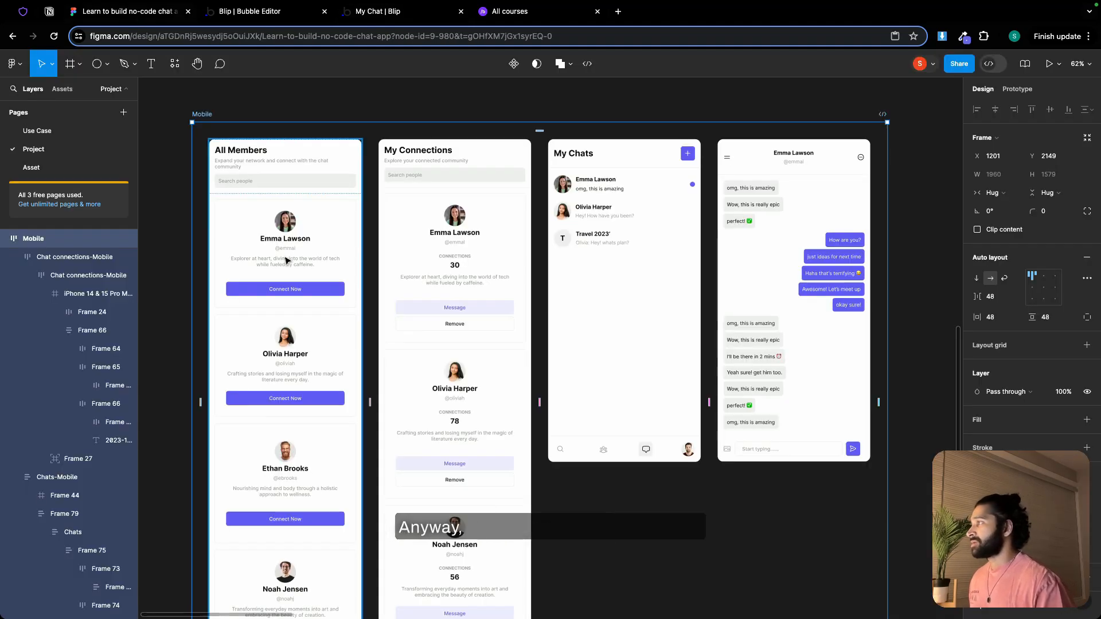
left_click_drag(177, 239, 288, 243)
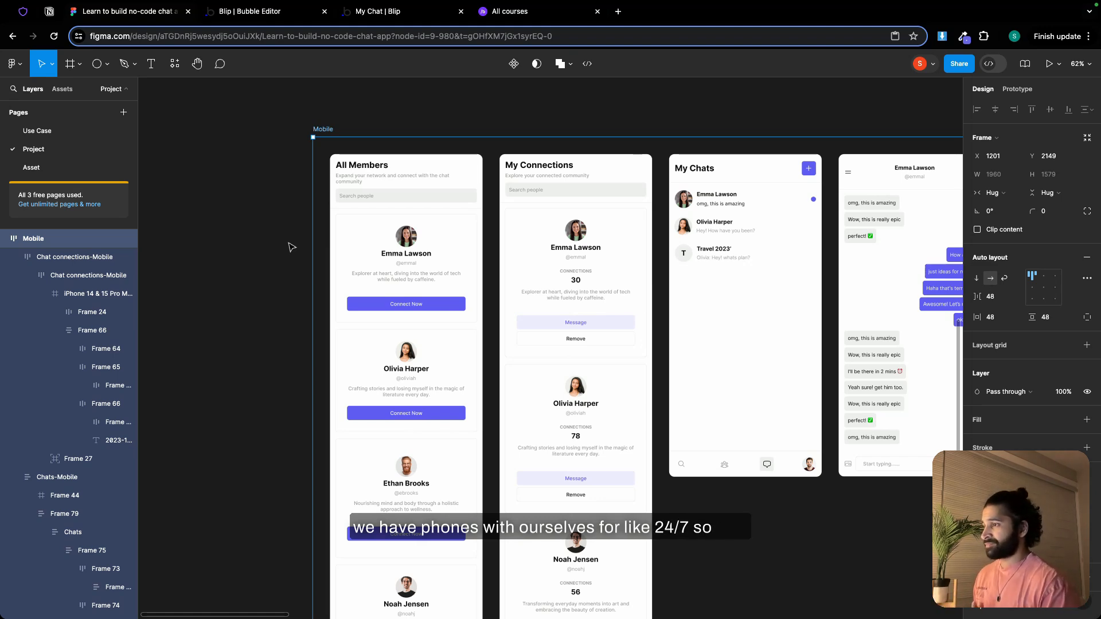
scroll(665, 501, "right", 3)
scroll(665, 502, "down", 2)
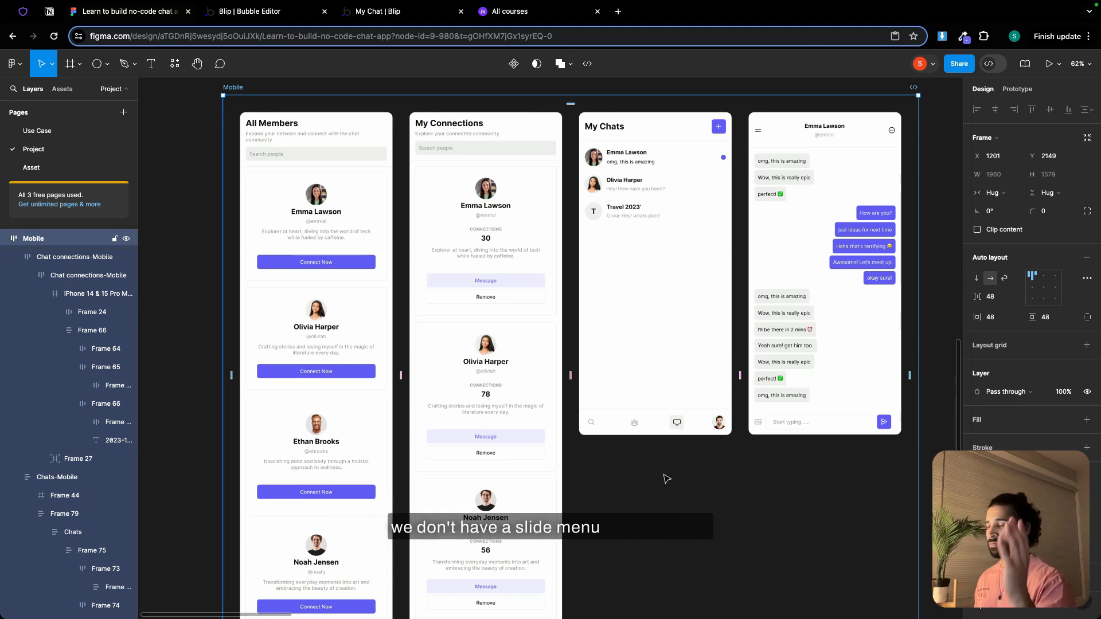
scroll(675, 436, "up", 3)
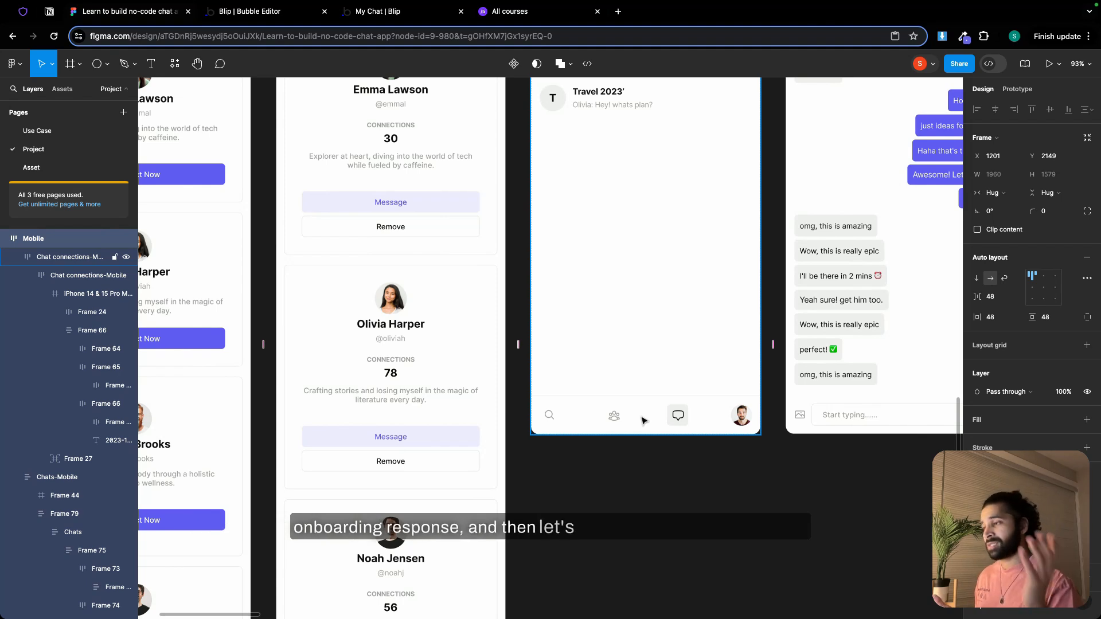
Switch to the Bubble editor and open the index page that holds the sign-up form
left_click(273, 17)
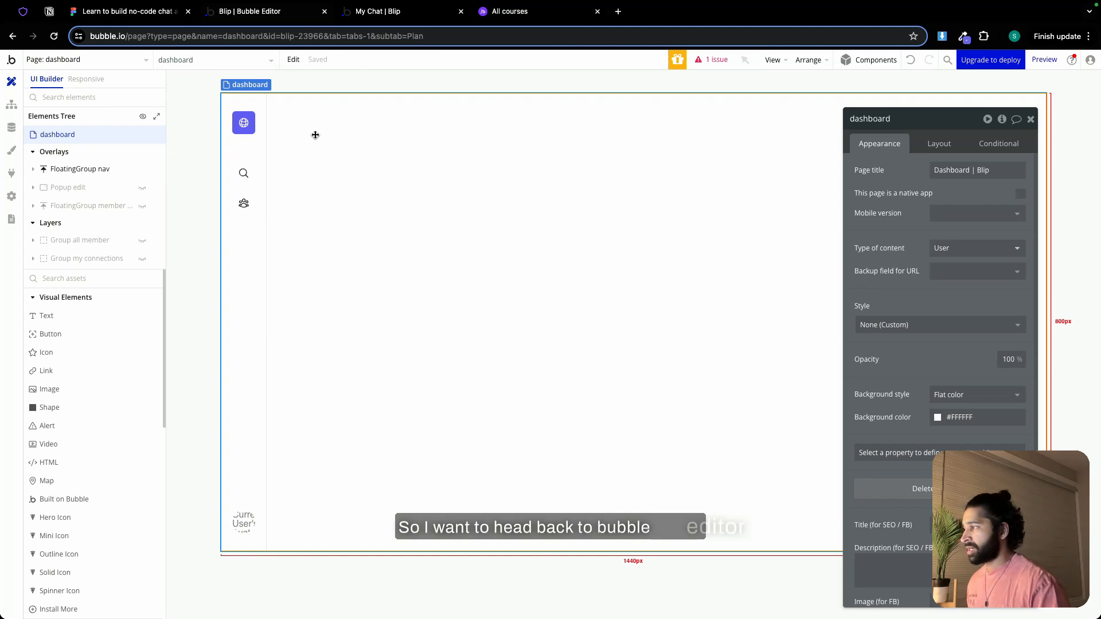
mouse_move(115, 67)
left_click(90, 100)
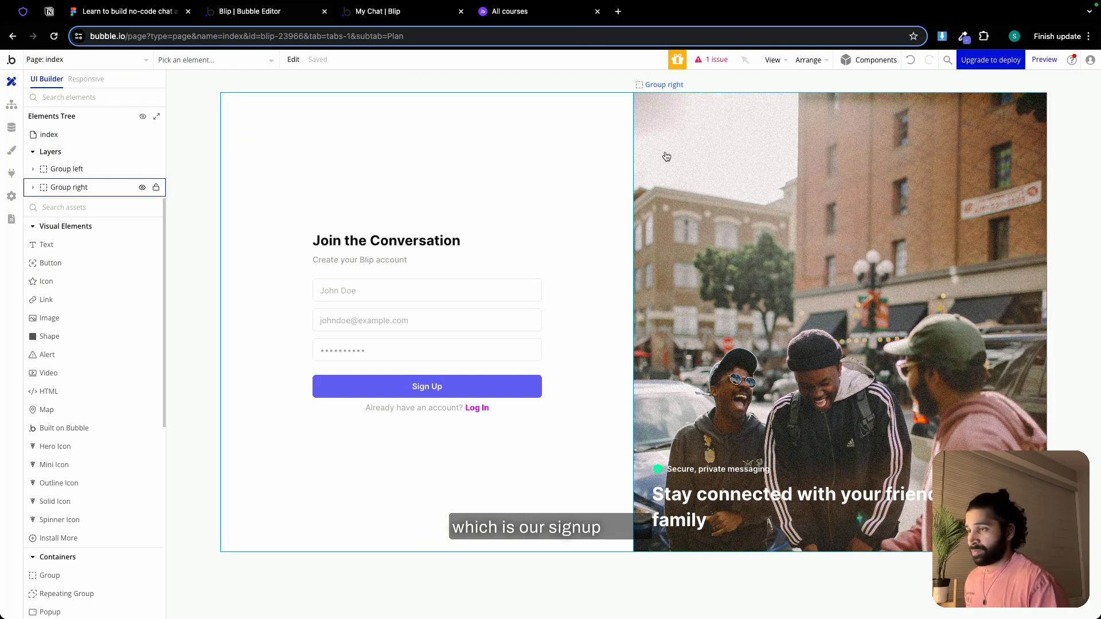
Add a custom 976 px responsive breakpoint and display the sign-up page at that width
left_click(95, 82)
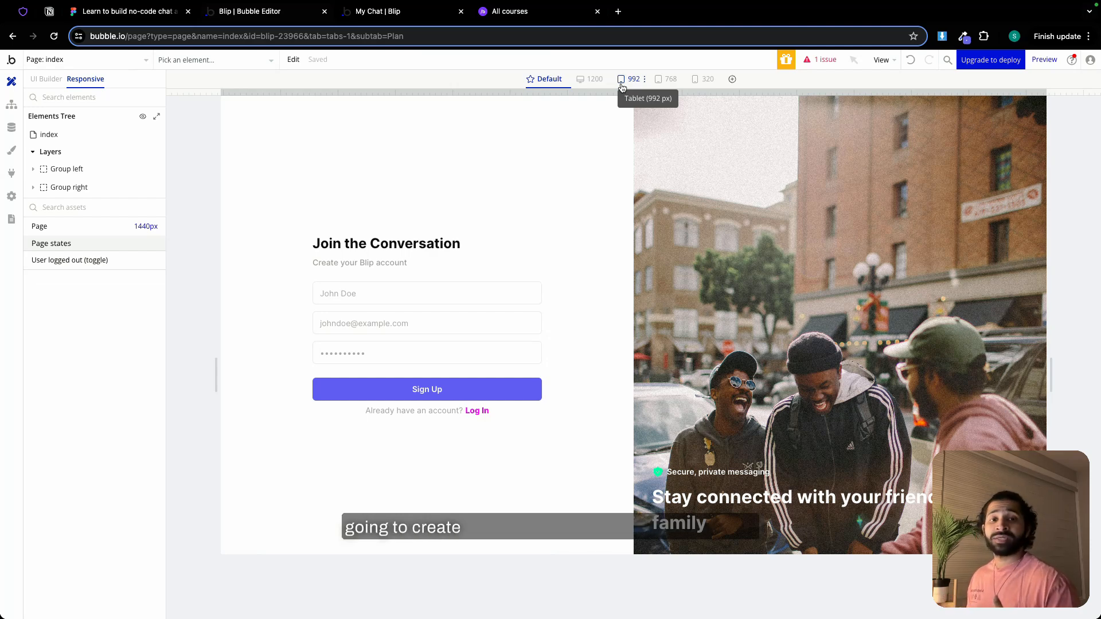
left_click(732, 81)
left_click(752, 184)
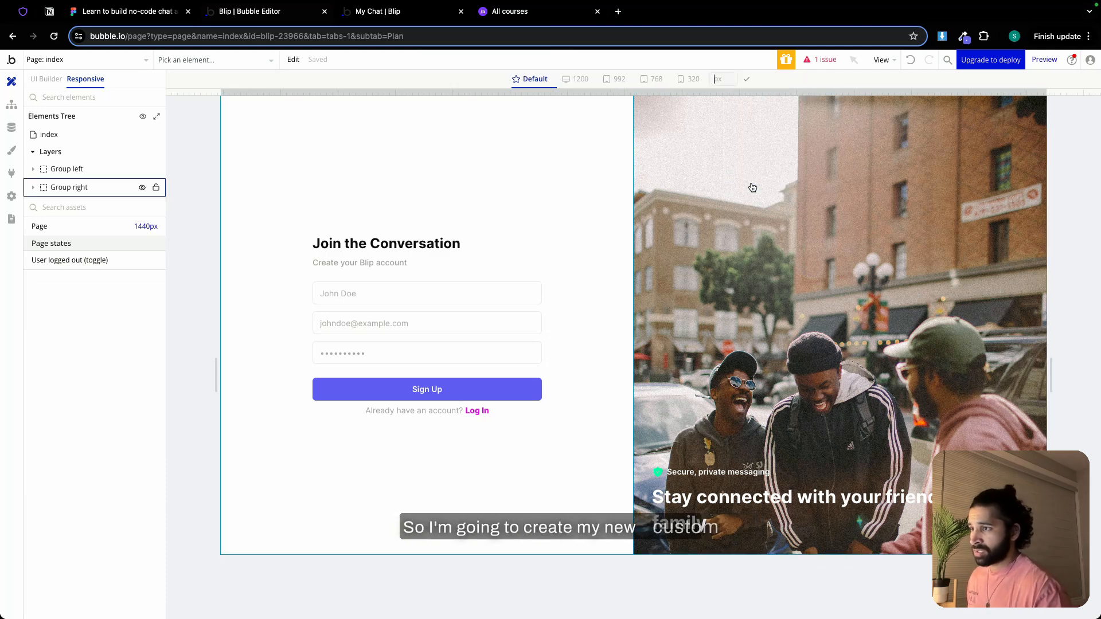
type("976")
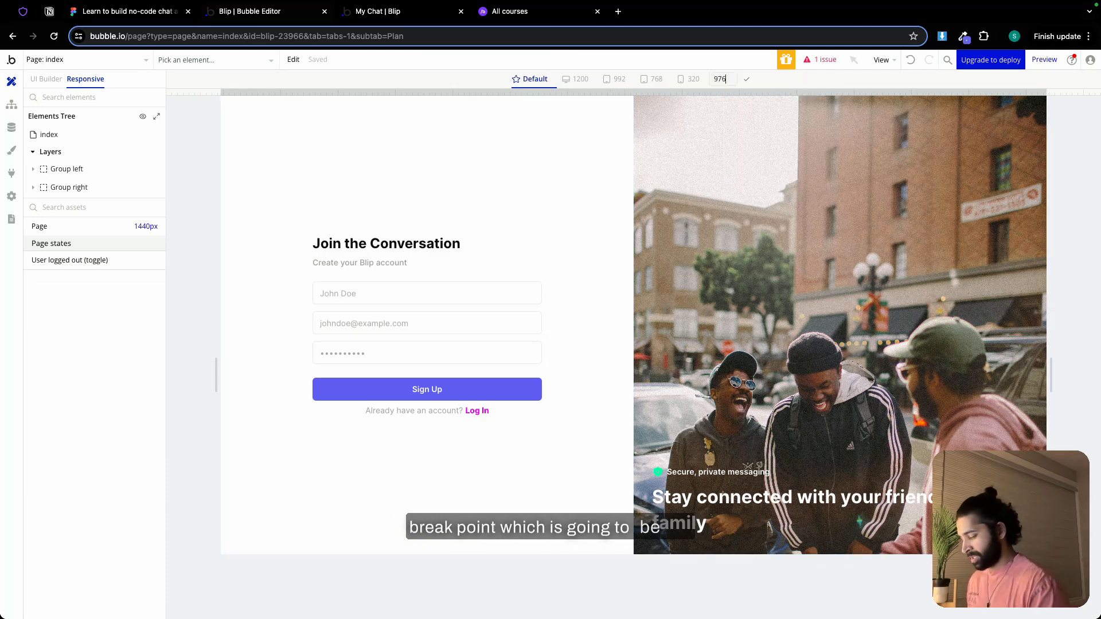
key("Return")
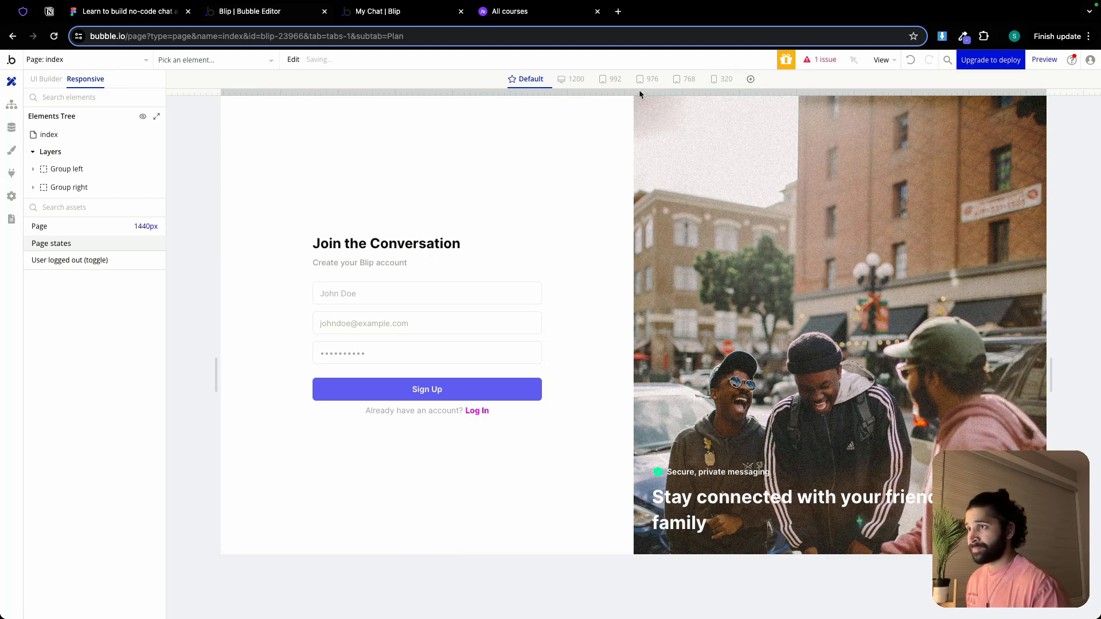
left_click(651, 81)
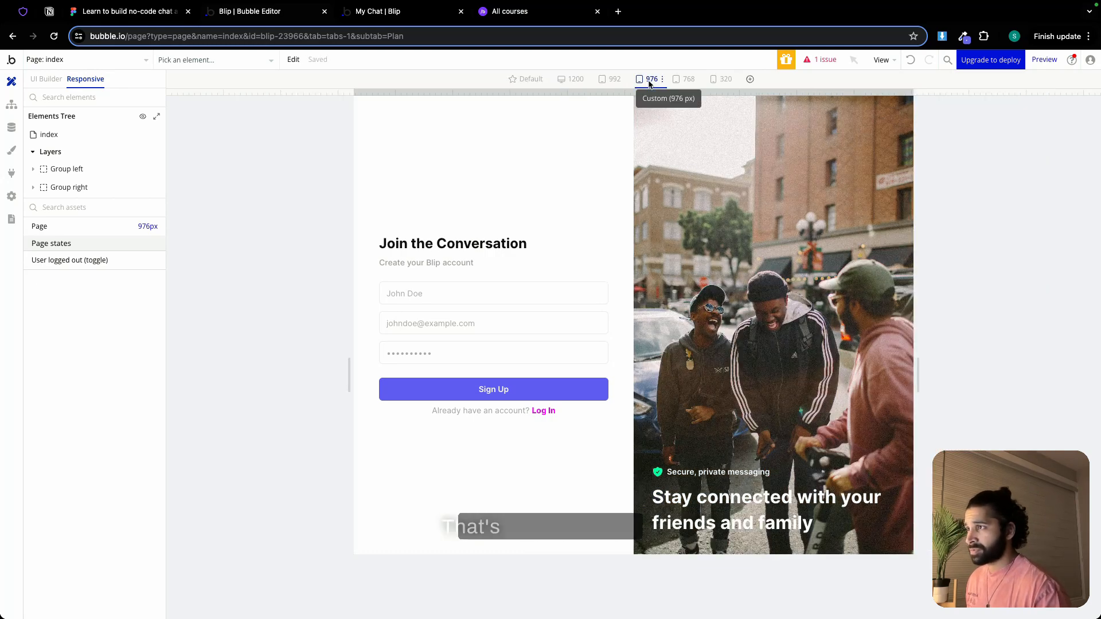
Set Group right, the sign-up page's image panel, to collapse when hidden
left_click(53, 80)
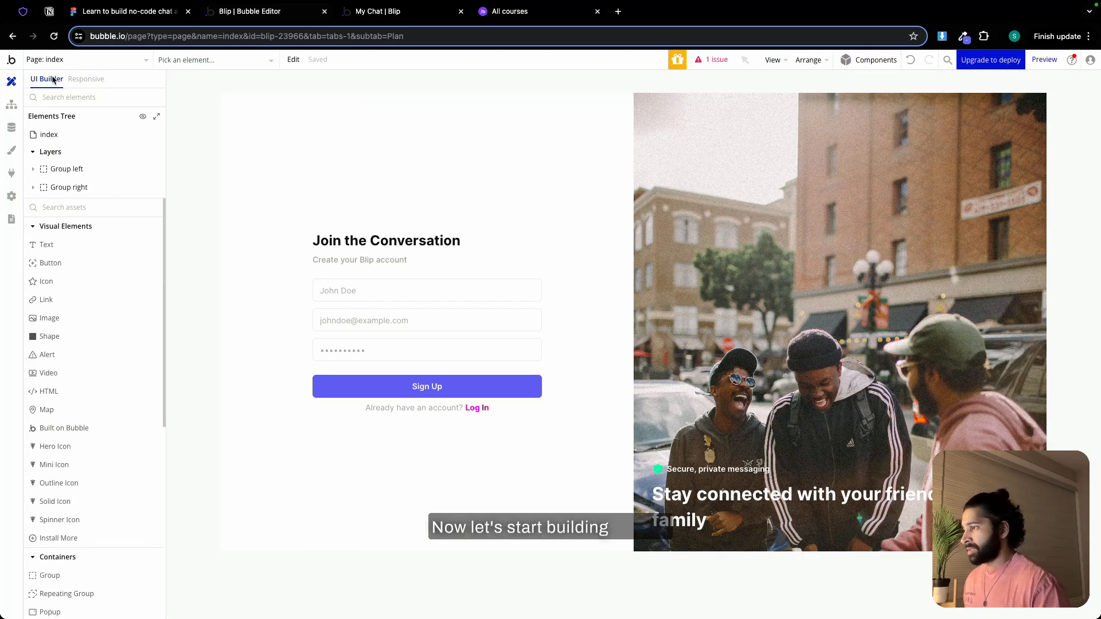
double_click(661, 133)
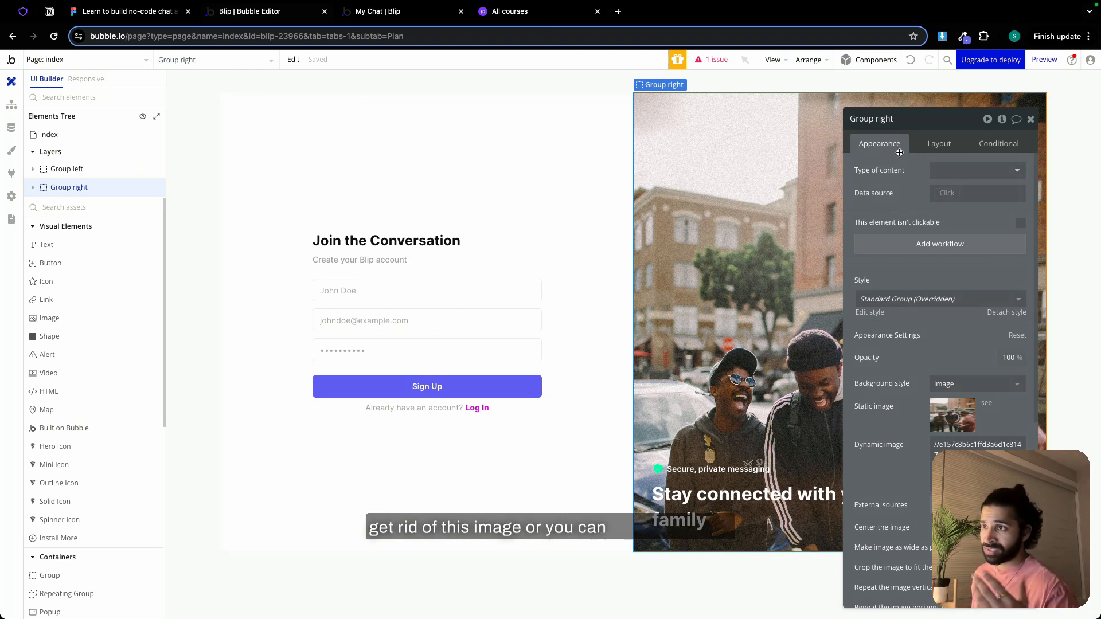
left_click(939, 144)
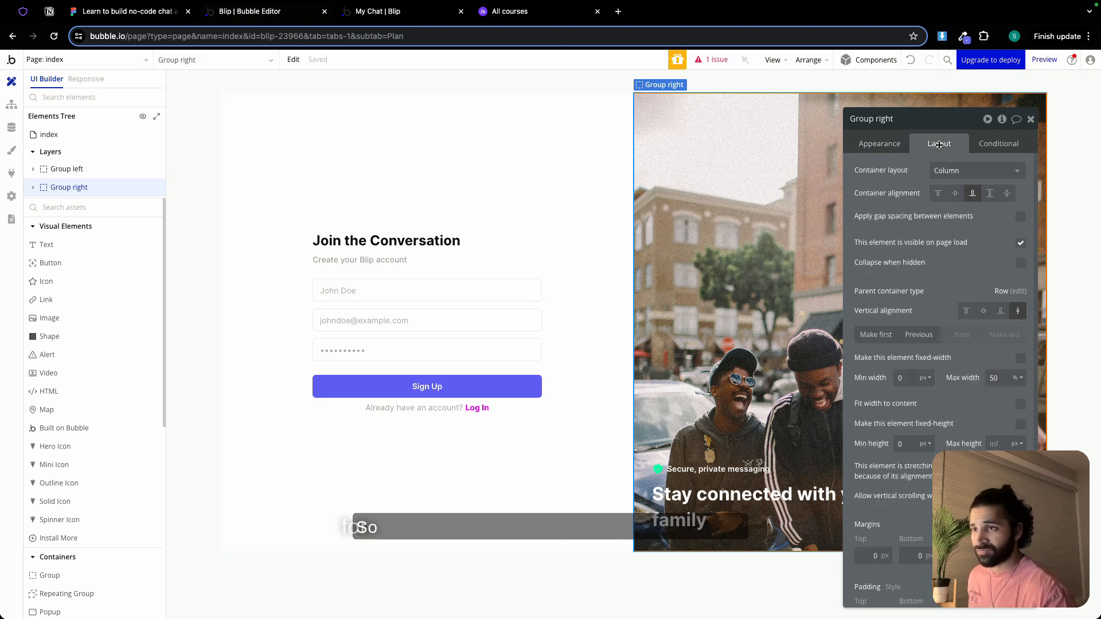
left_click(1020, 265)
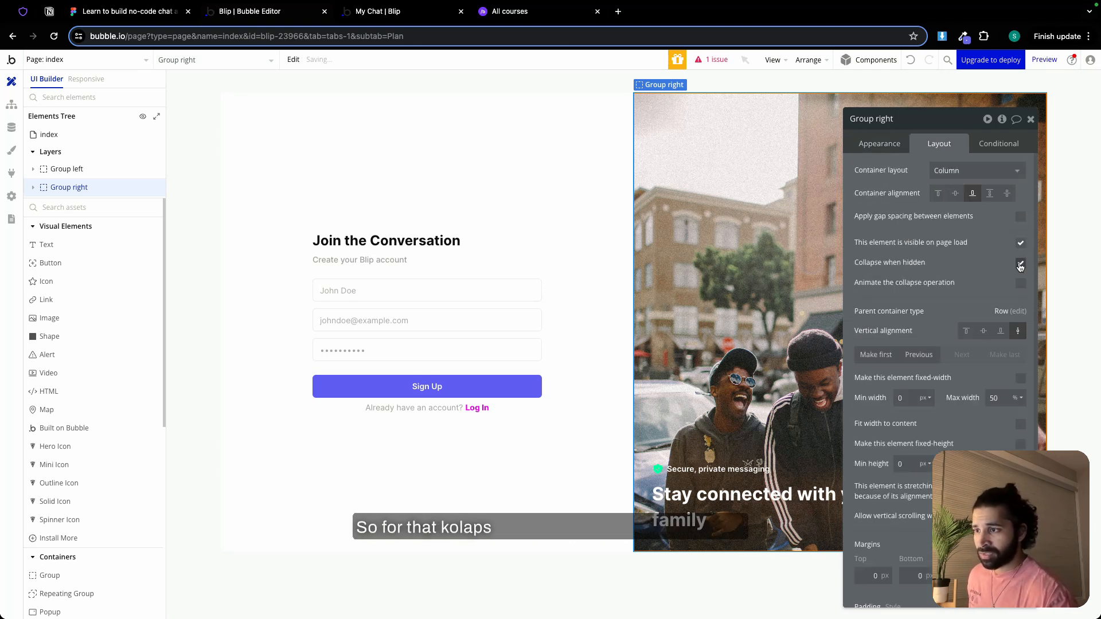
Add a condition to Group right that applies when the current page width is ≤ Custom (976 px)
left_click(998, 144)
left_click(949, 171)
left_click(894, 176)
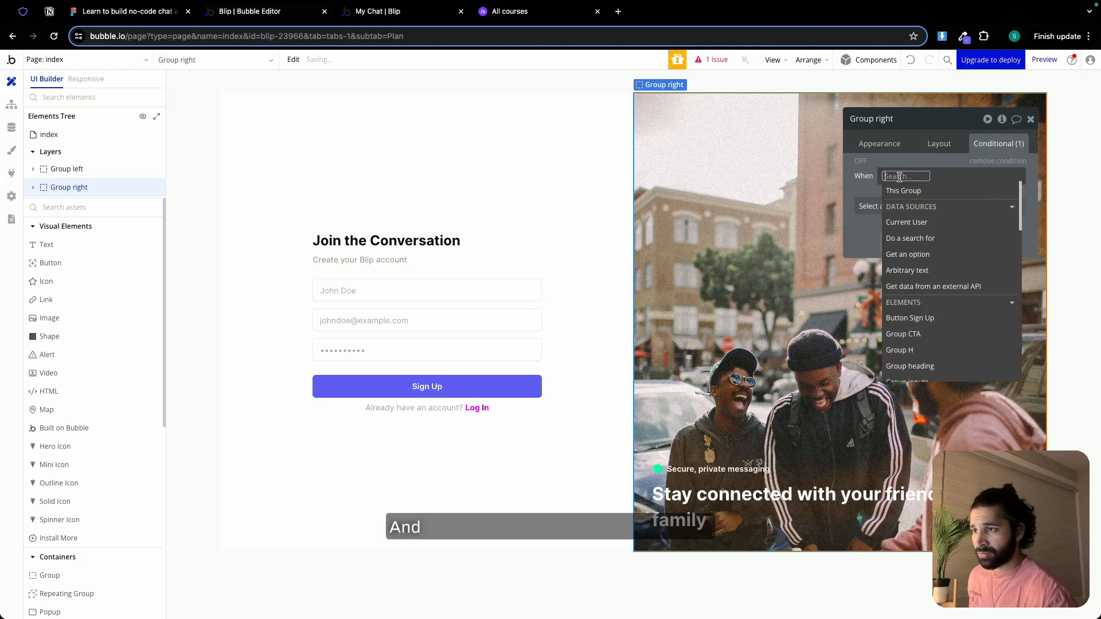
type("page")
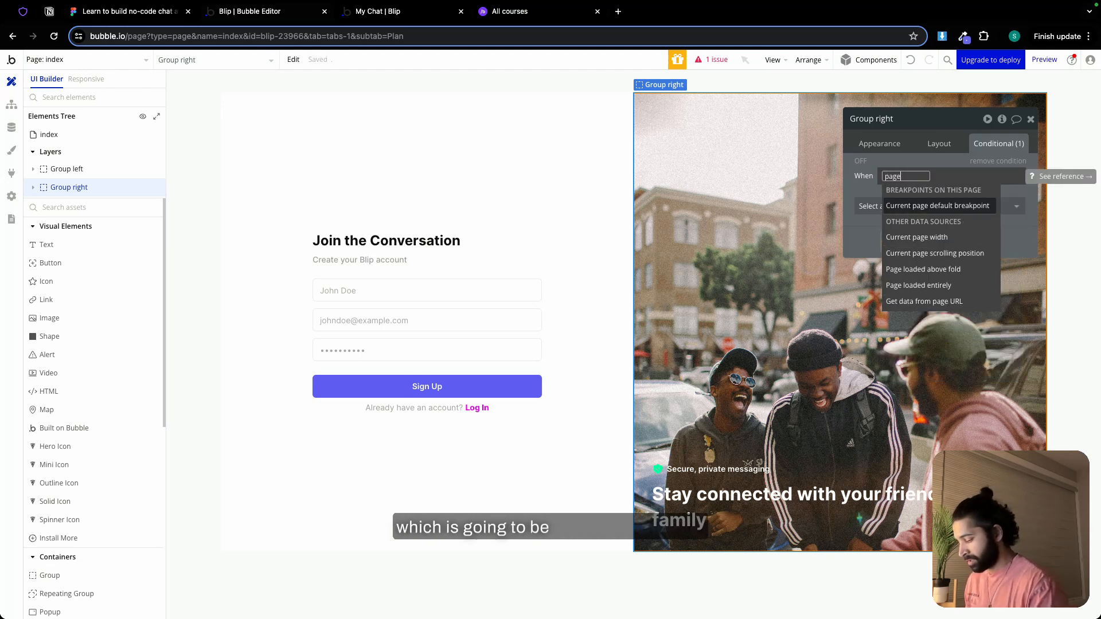
left_click(916, 236)
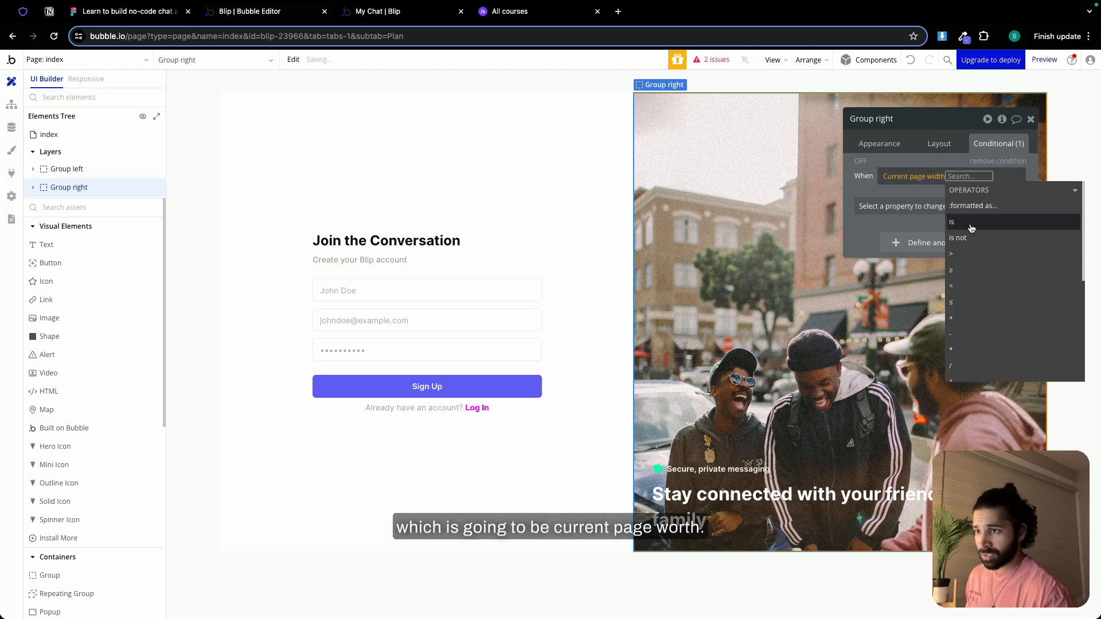
left_click(966, 305)
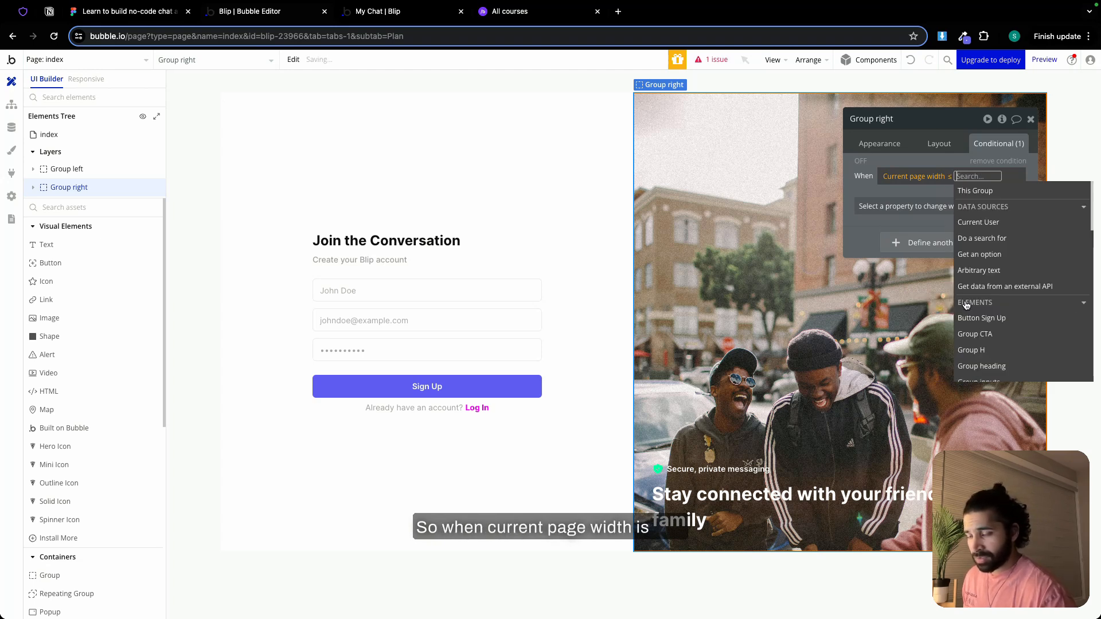
type("97")
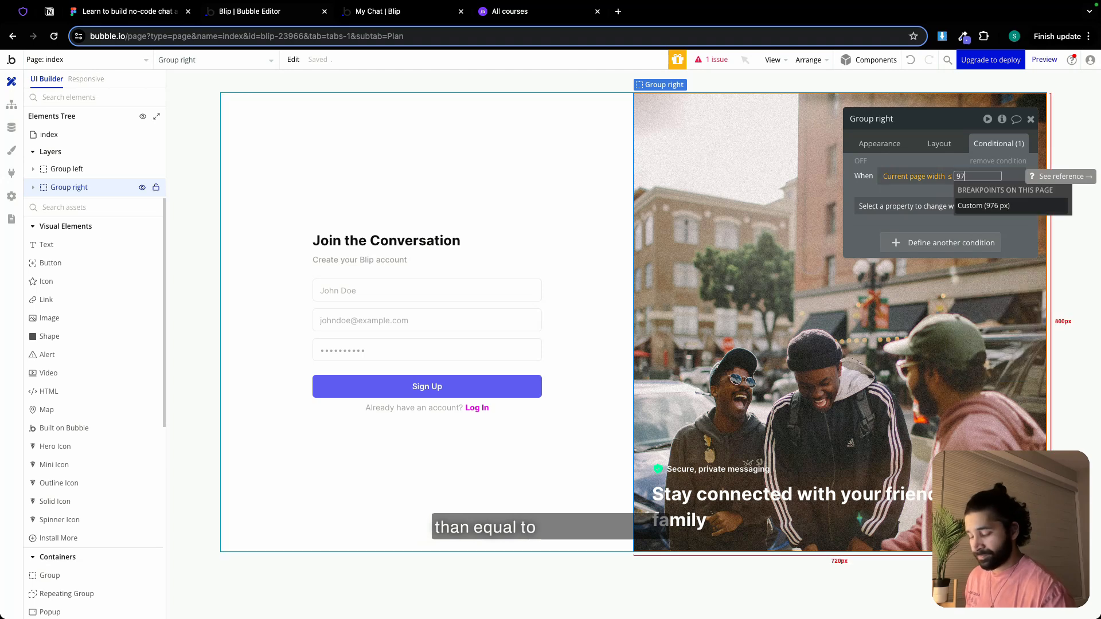
left_click(996, 207)
Make Group right not visible when its condition is met, and check the responsive layout at 976 px
left_click(883, 213)
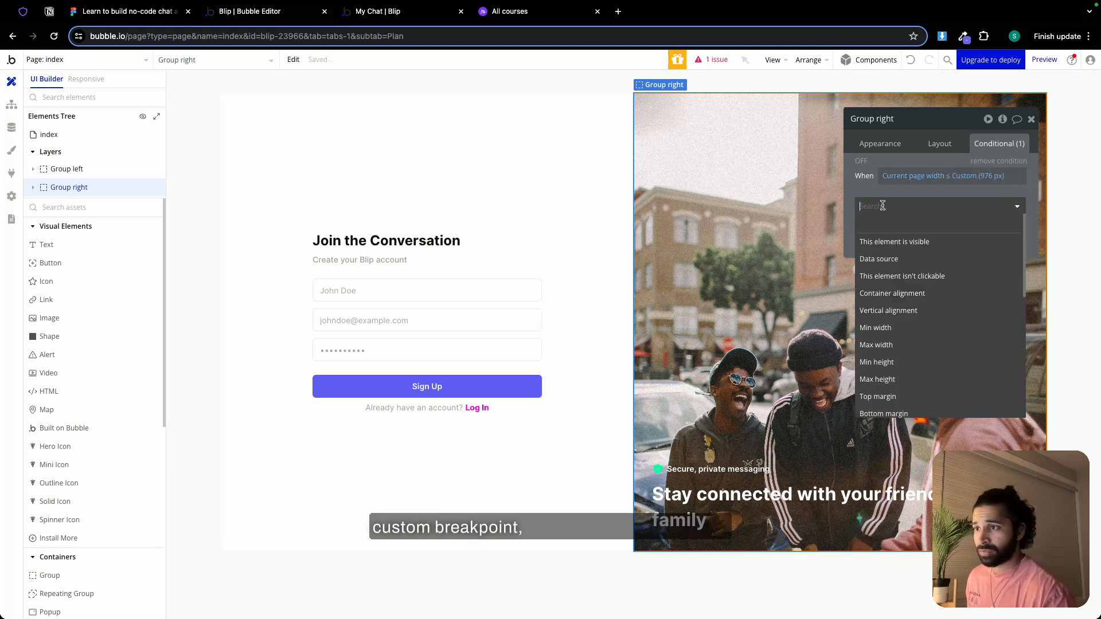
left_click(905, 239)
left_click(1009, 204)
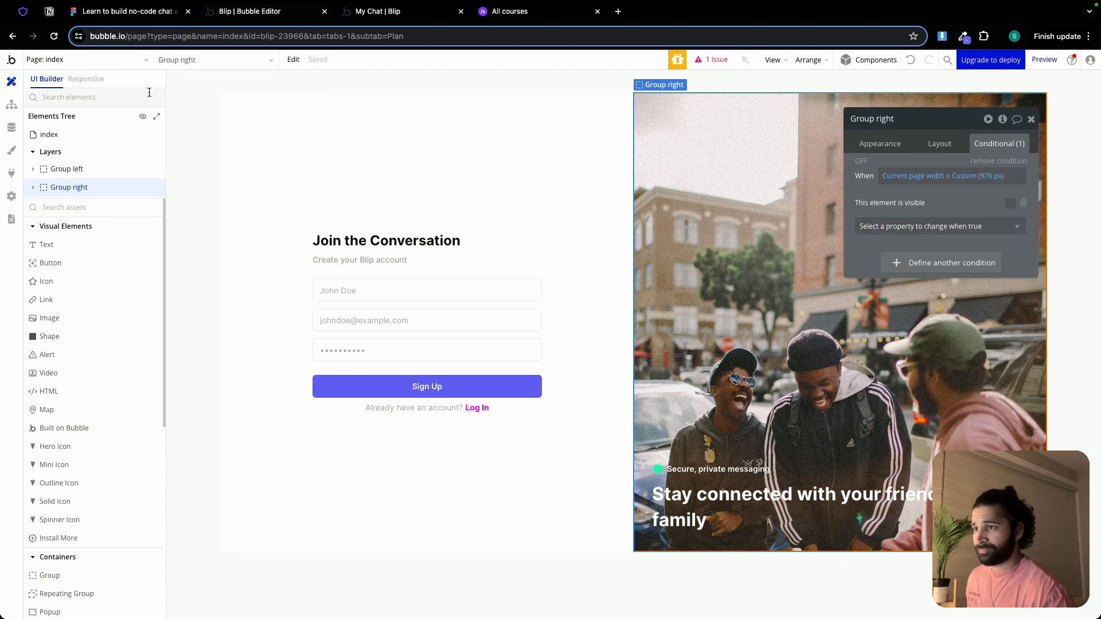
left_click(86, 79)
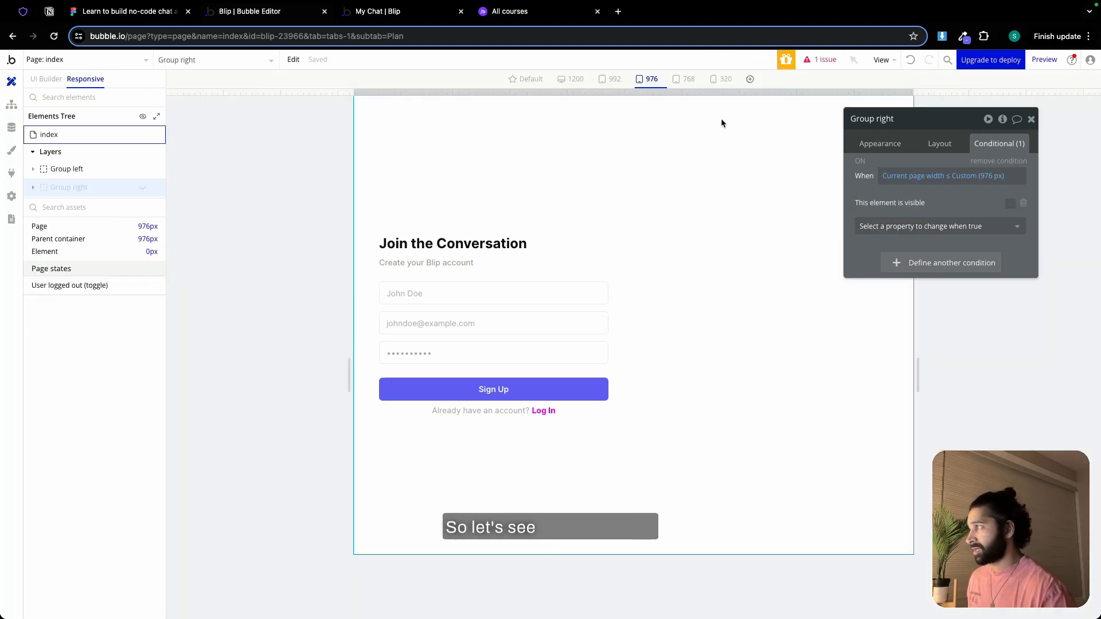
left_click(1031, 118)
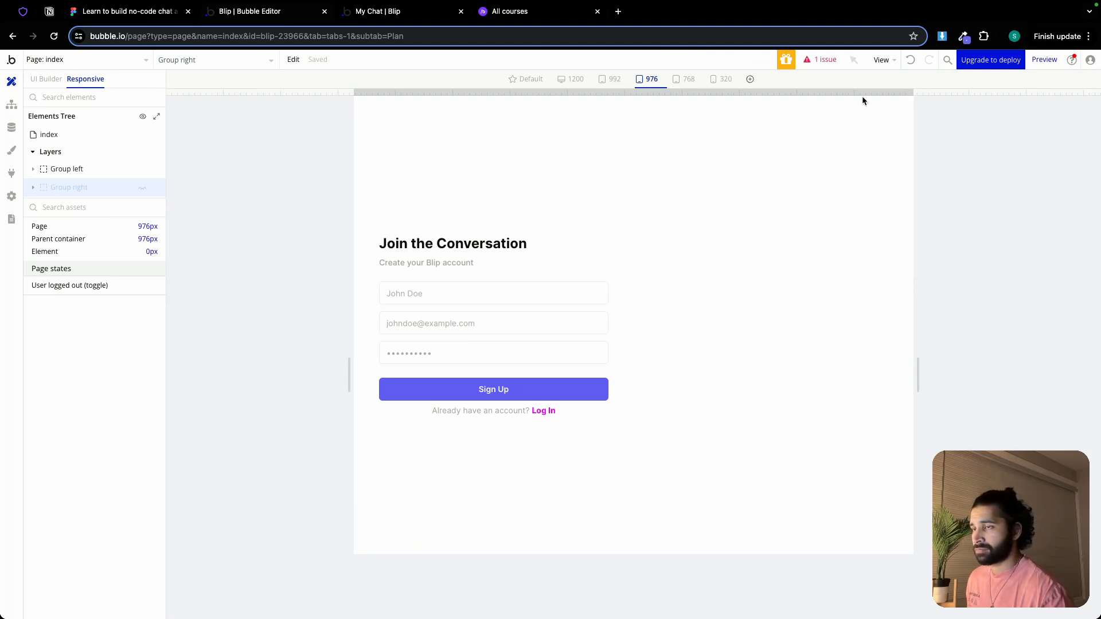
Try changing the comparison in Group right's page-width condition to ≥ and check the 976 px layout
left_click(46, 79)
double_click(721, 232)
left_click(953, 179)
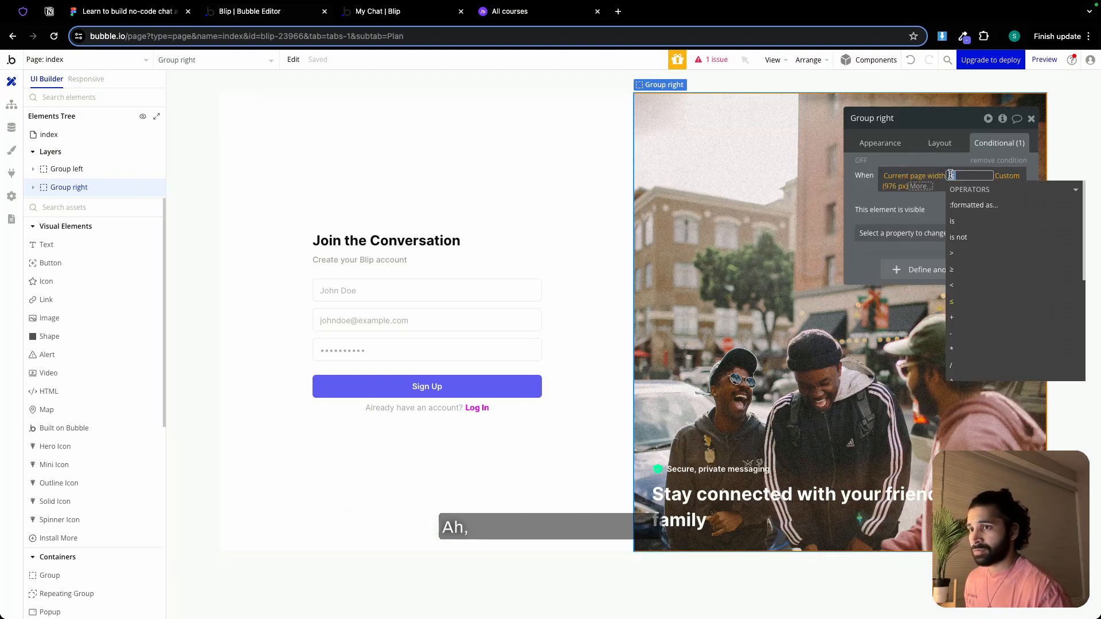
left_click(964, 272)
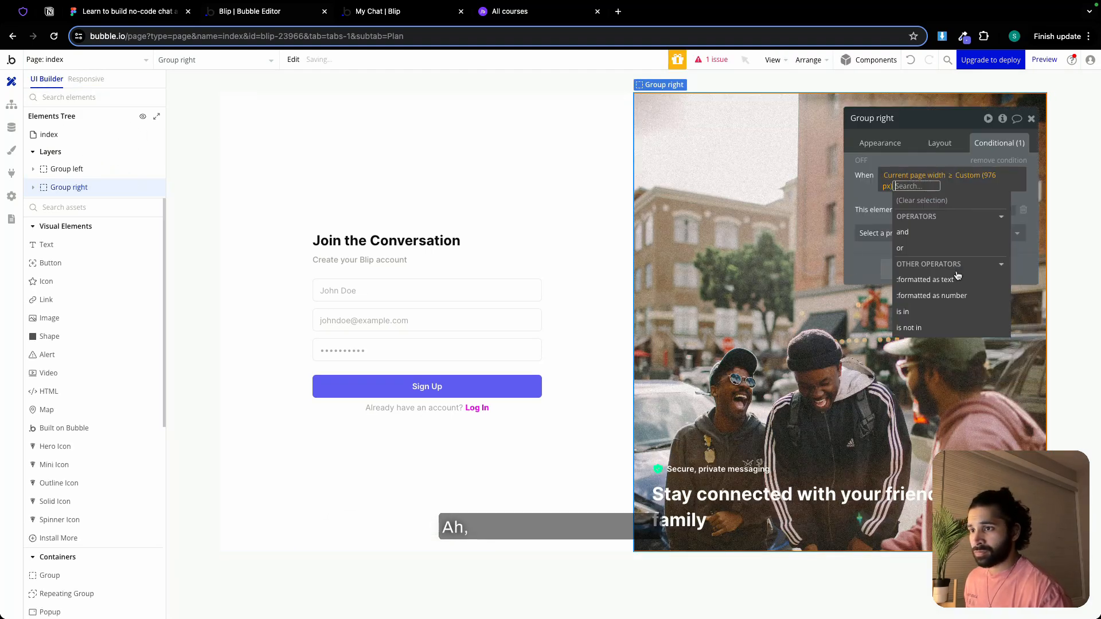
left_click(863, 192)
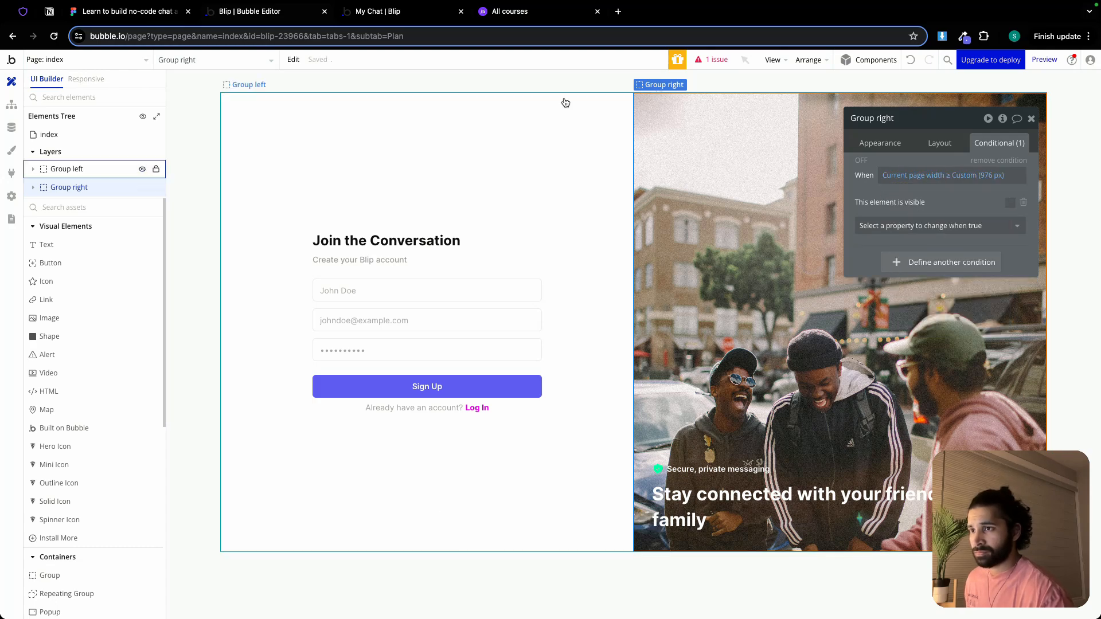
left_click(95, 81)
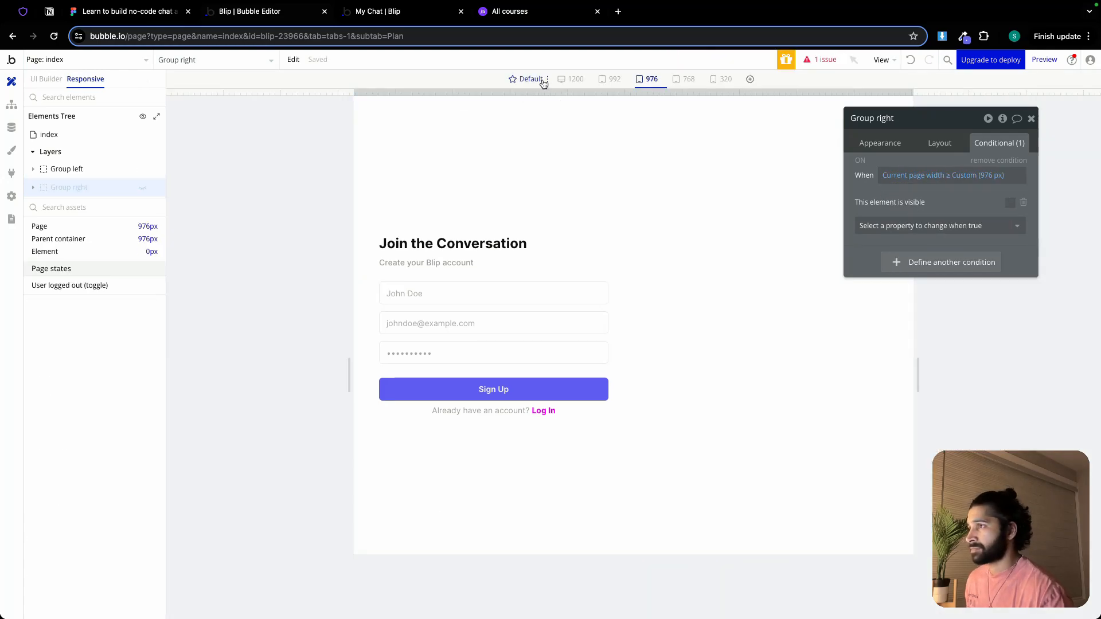
left_click(46, 79)
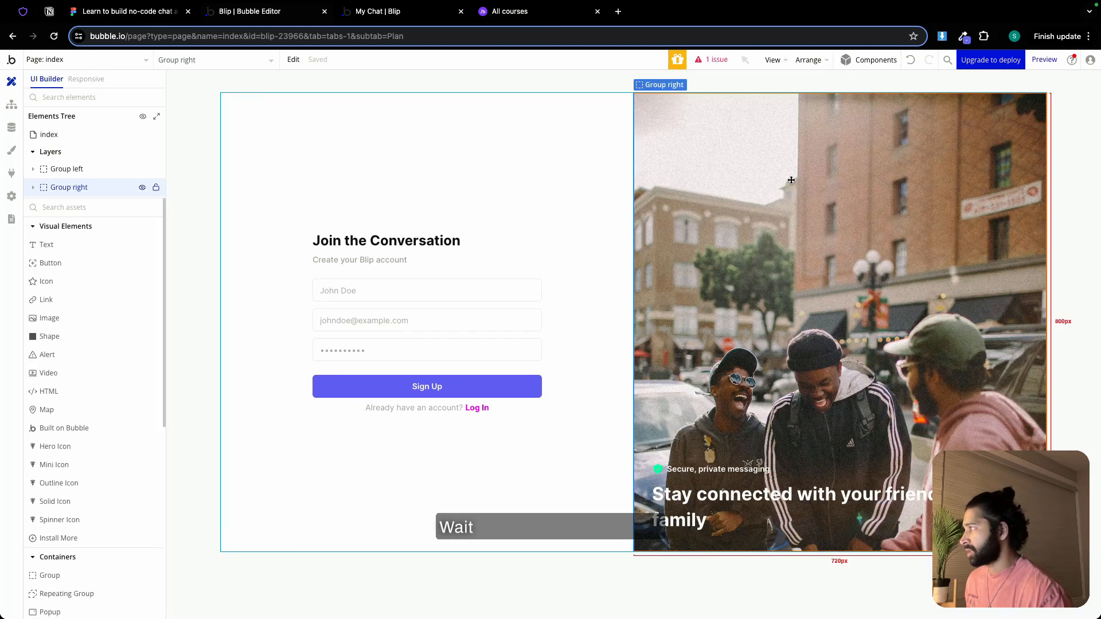
Set the comparison in Group right's page-width condition back to ≤ and close its properties
double_click(888, 212)
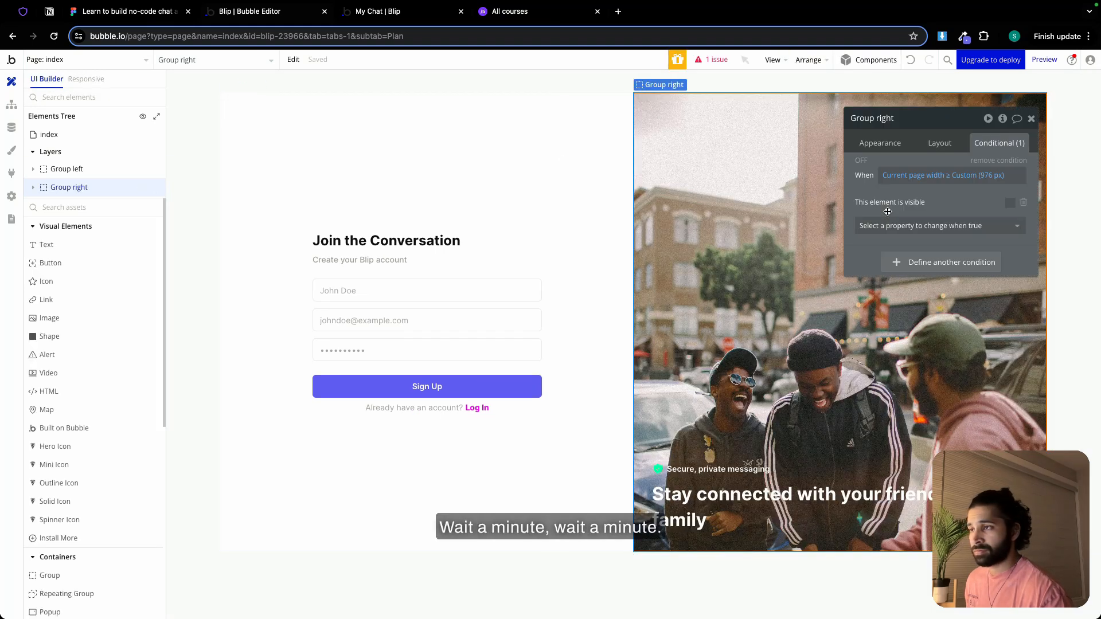
left_click(946, 175)
left_click(965, 300)
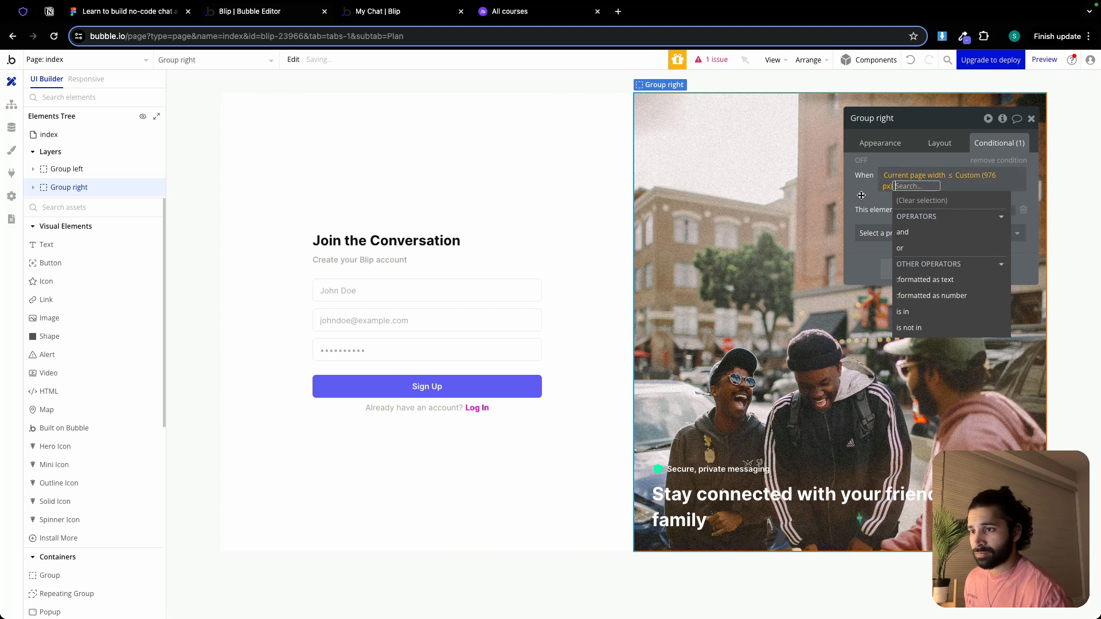
left_click(880, 193)
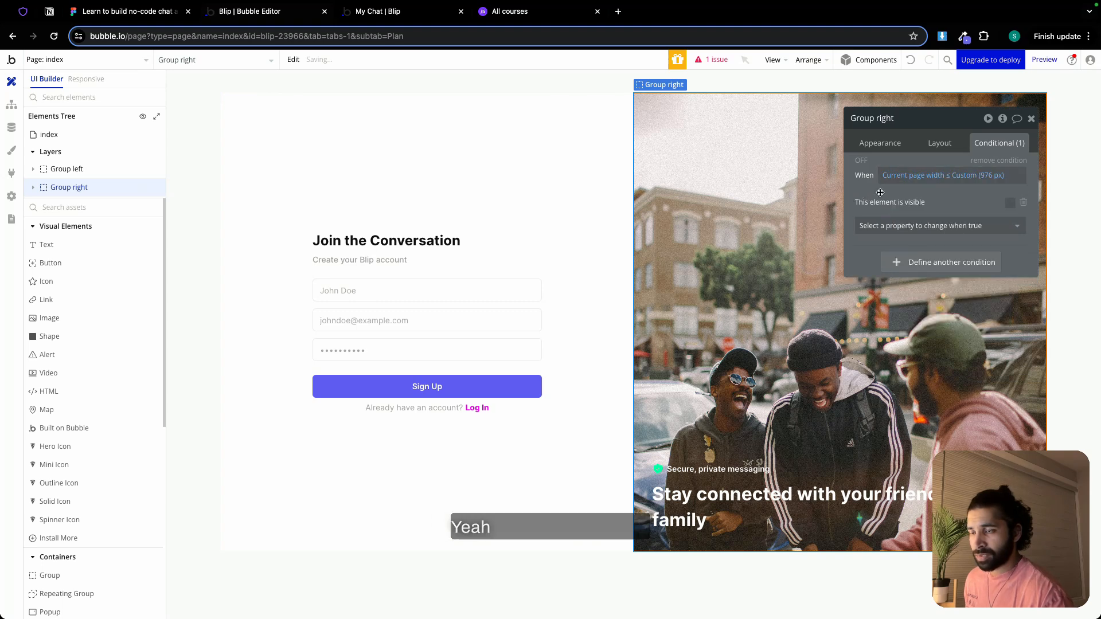
left_click(1032, 118)
Add a condition to Group left using the "Current page width ≤ Custom (976 px)" expression copied from Group right
double_click(575, 146)
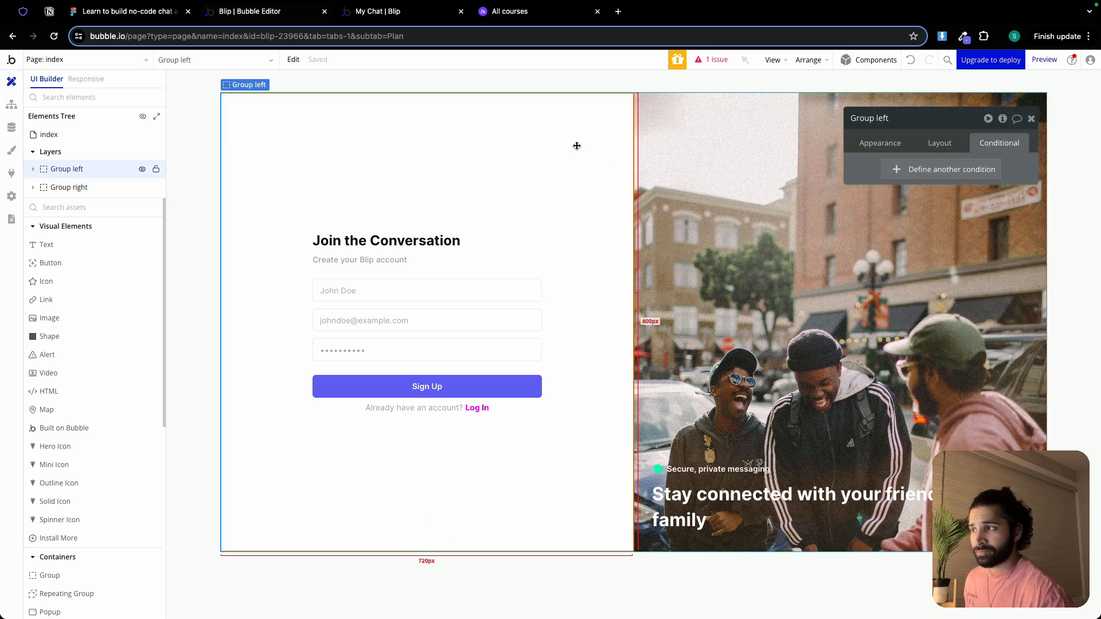
left_click(944, 169)
left_click(732, 153)
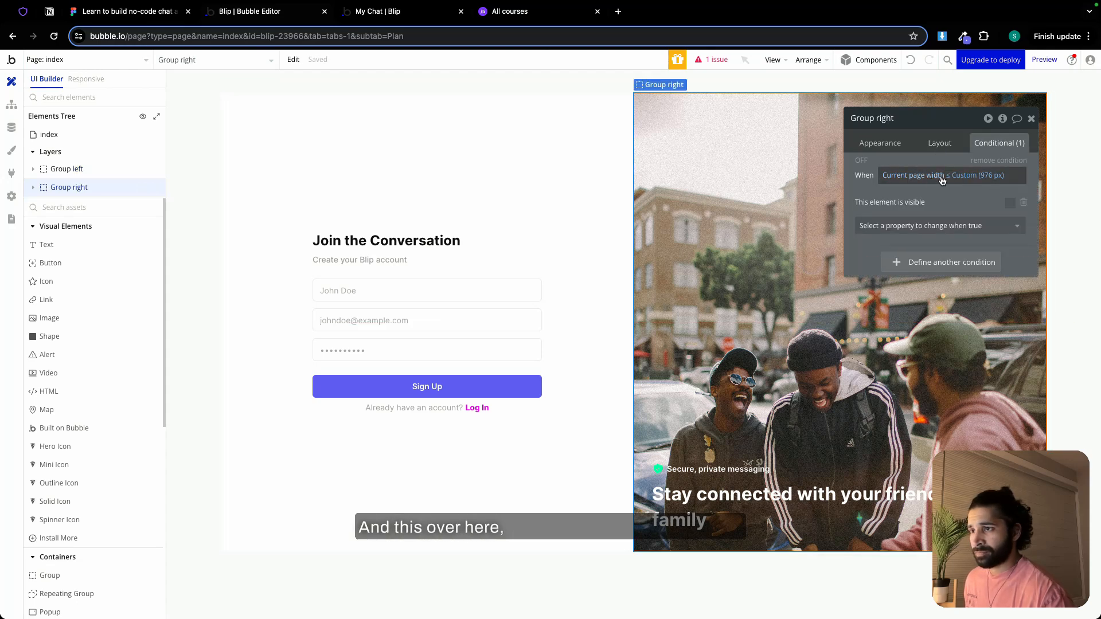
right_click(902, 177)
left_click(975, 146)
left_click(518, 197)
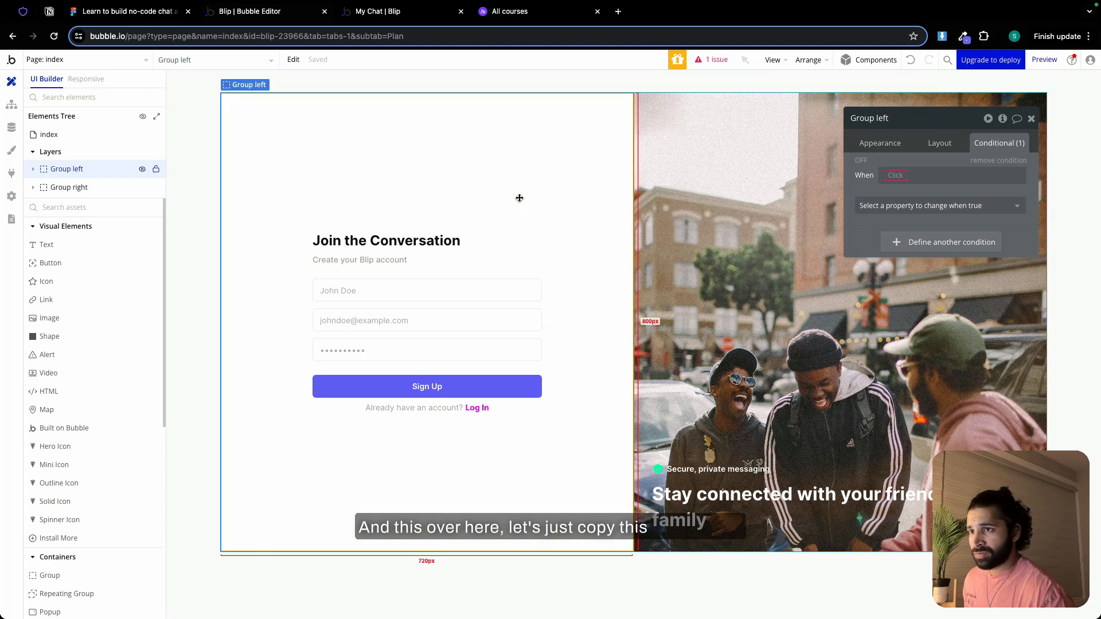
right_click(895, 175)
left_click(965, 165)
Make Group left's min width 100% when its page-width condition is met
left_click(950, 208)
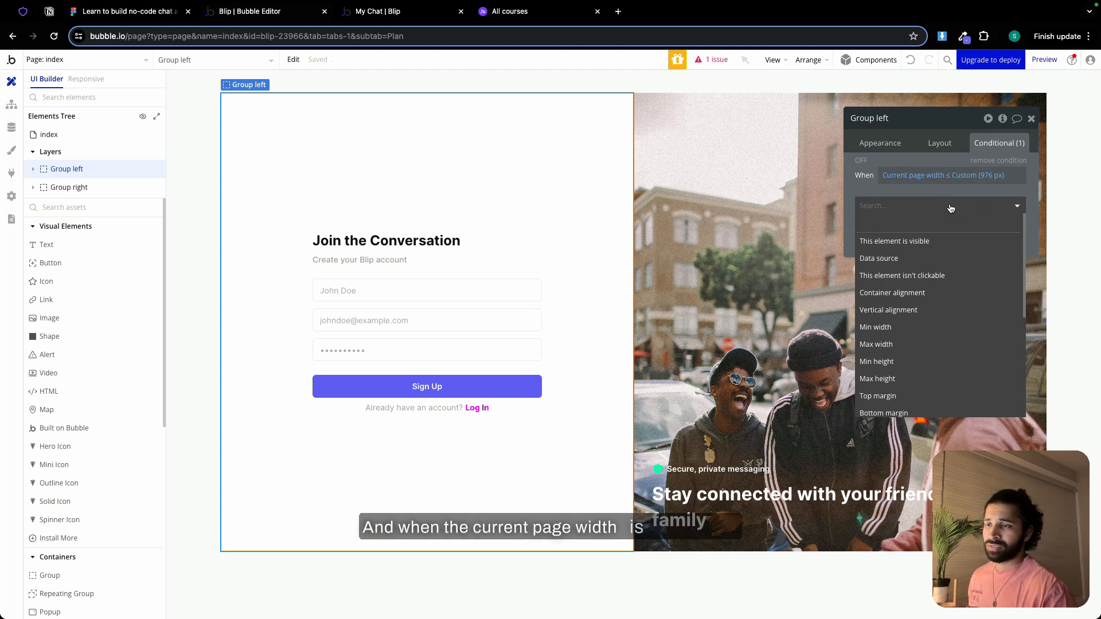
left_click(927, 327)
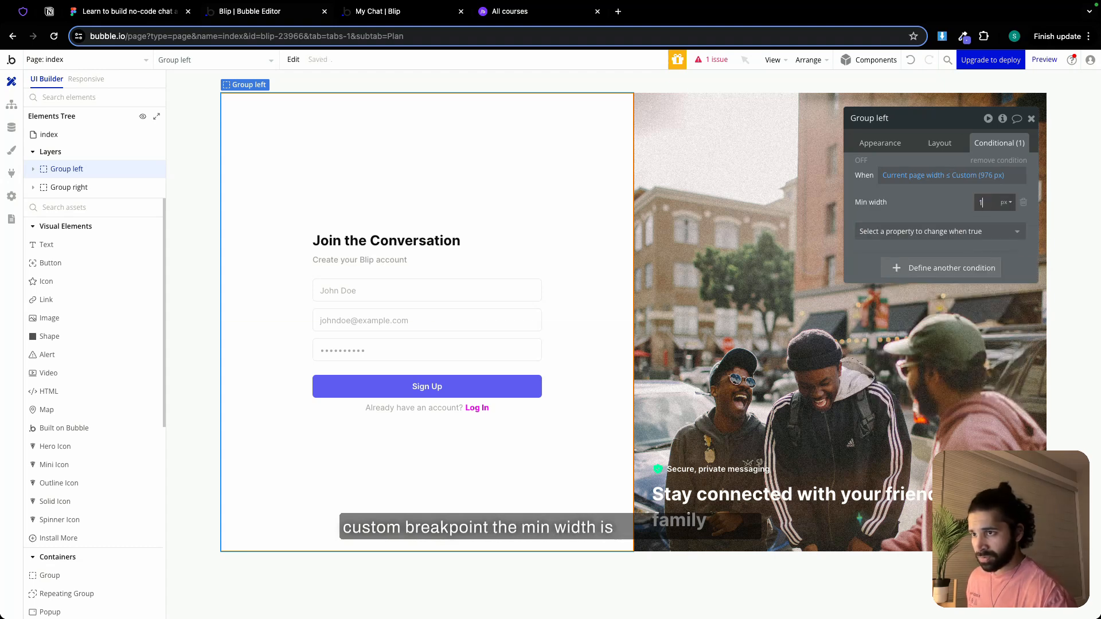
left_click(1005, 239)
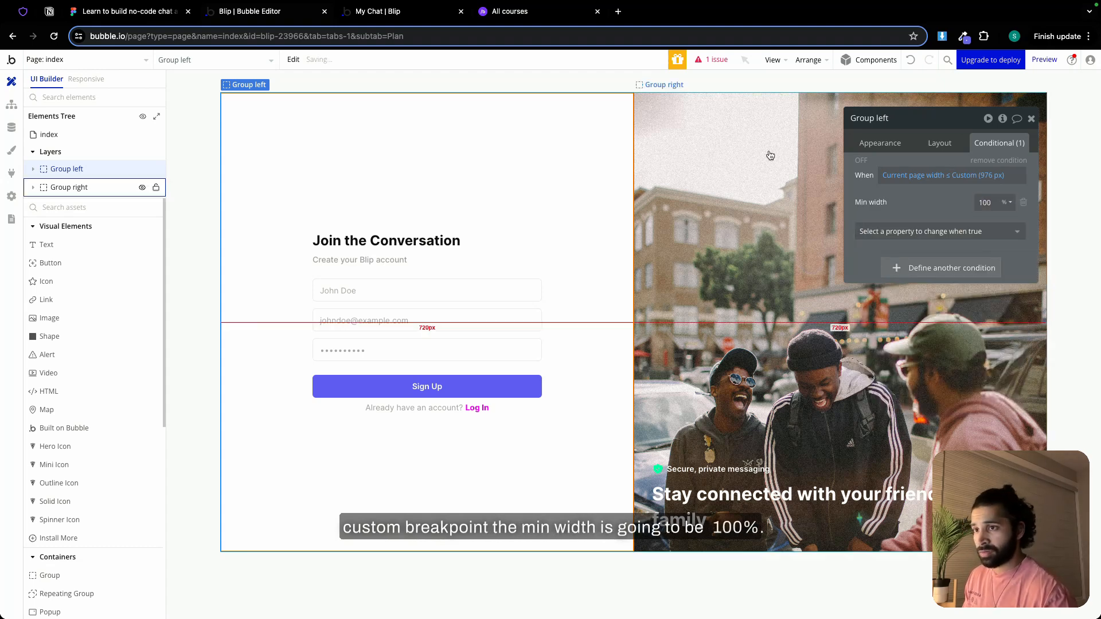
Check the sign-up page's responsive layout while narrowing the page below the 976 px breakpoint to about 744 px
left_click(86, 79)
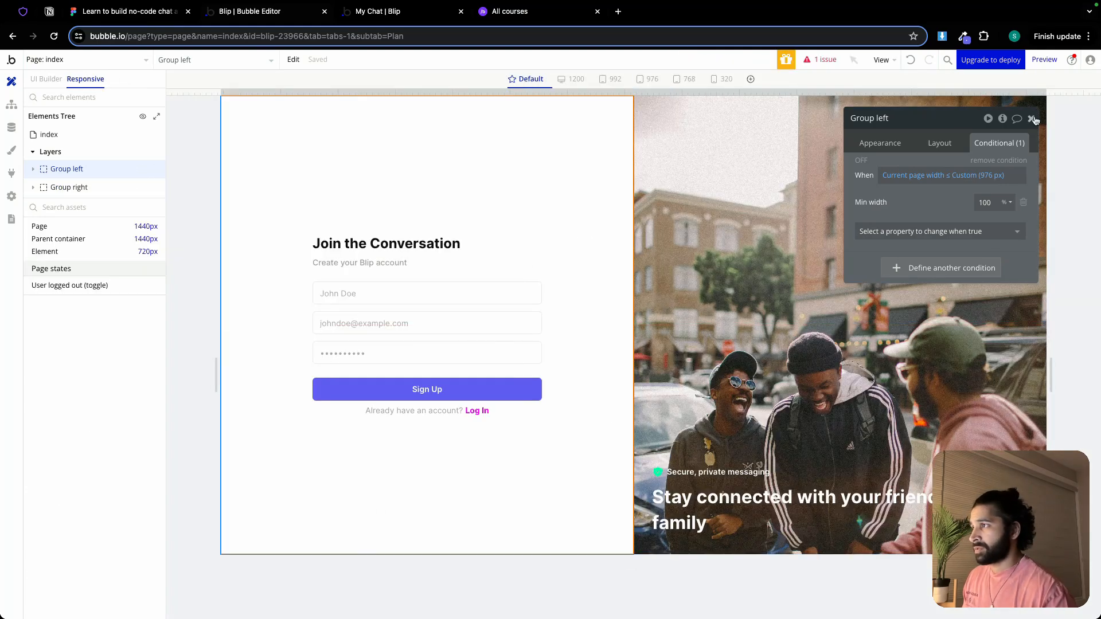
left_click(1031, 118)
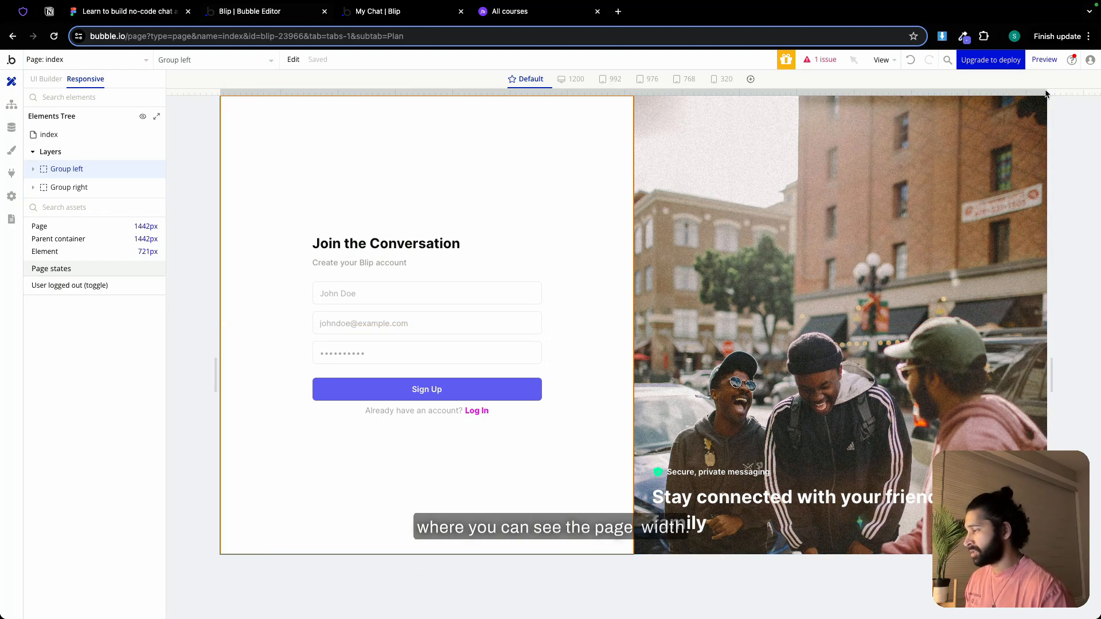
left_click_drag(1050, 94, 916, 93)
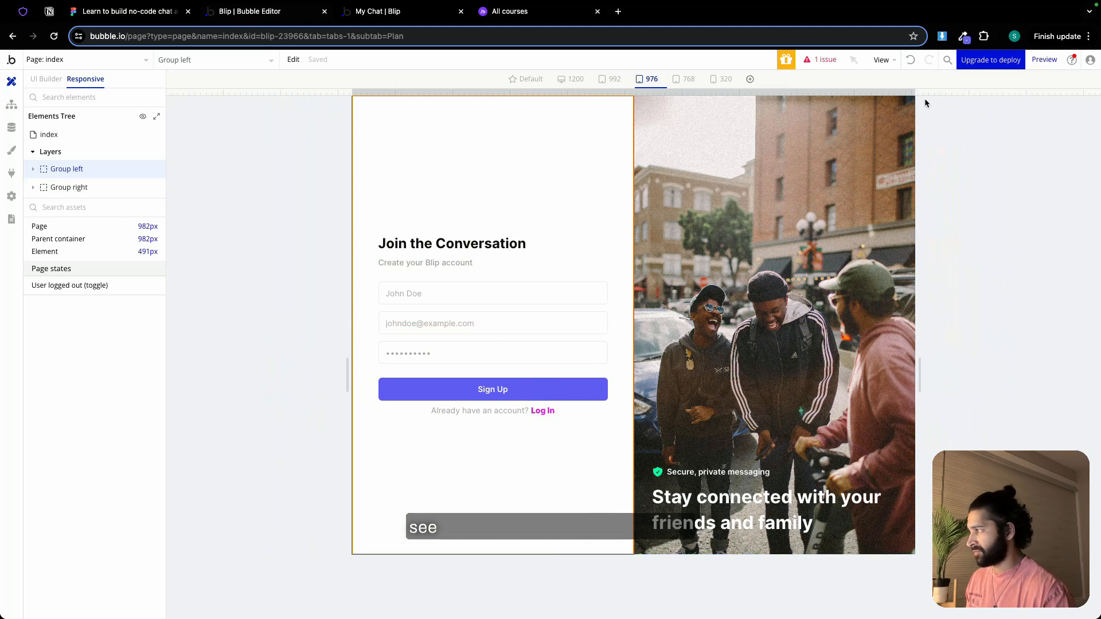
left_click_drag(913, 91, 847, 88)
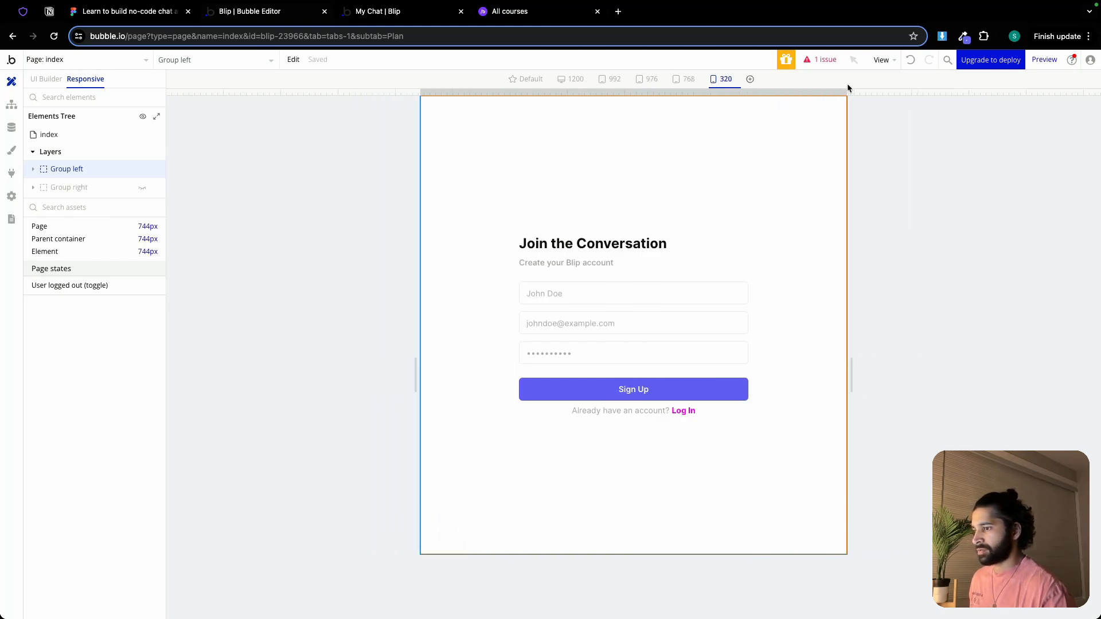
Set Group signup's padding to 24 px on all sides and check the sign-up page at narrow and default widths
left_click(651, 277)
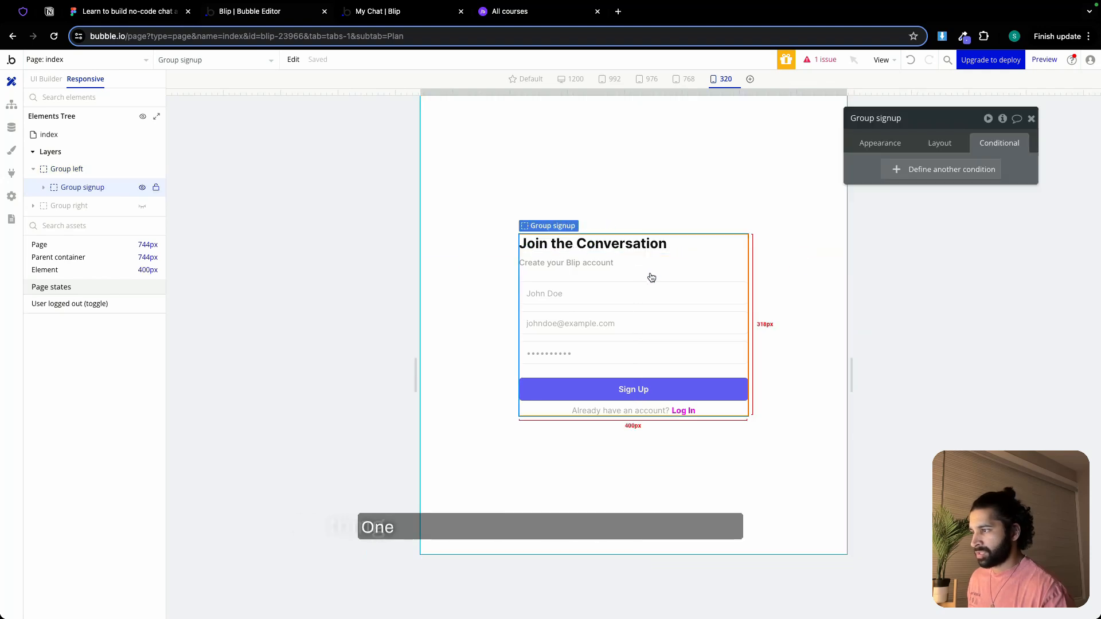
left_click(934, 147)
scroll(936, 392, "down", 1)
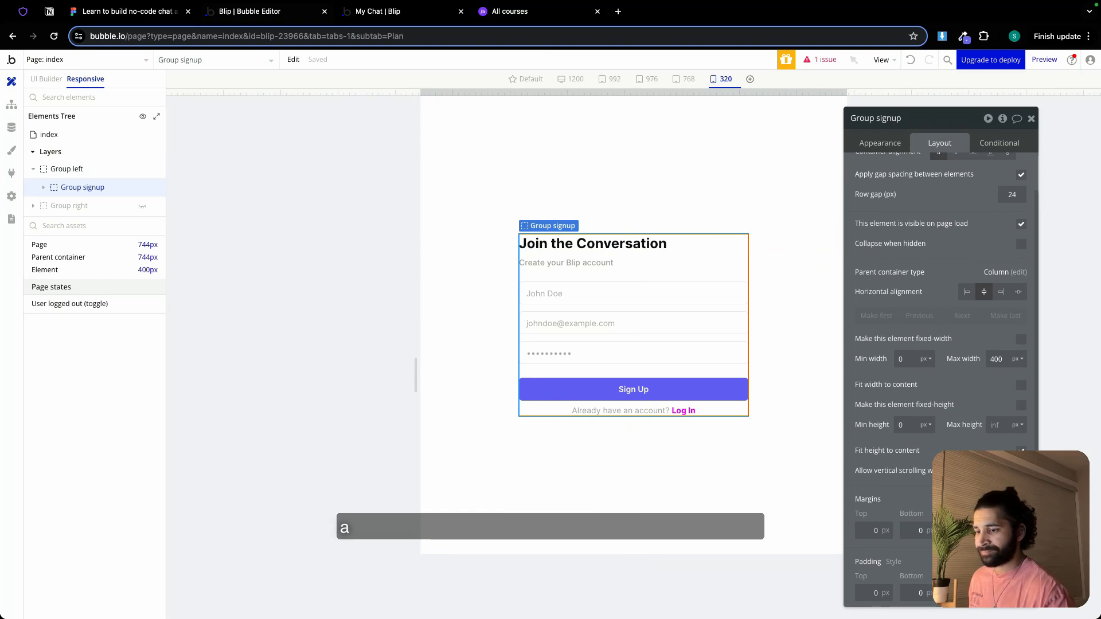
left_click(867, 591)
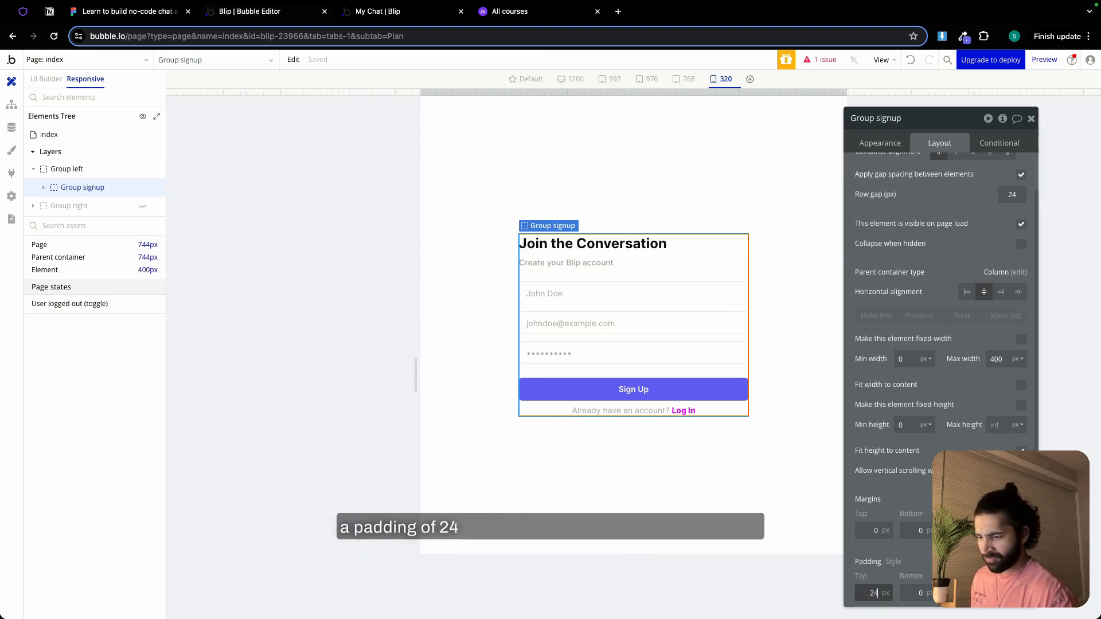
type("24")
key("Return")
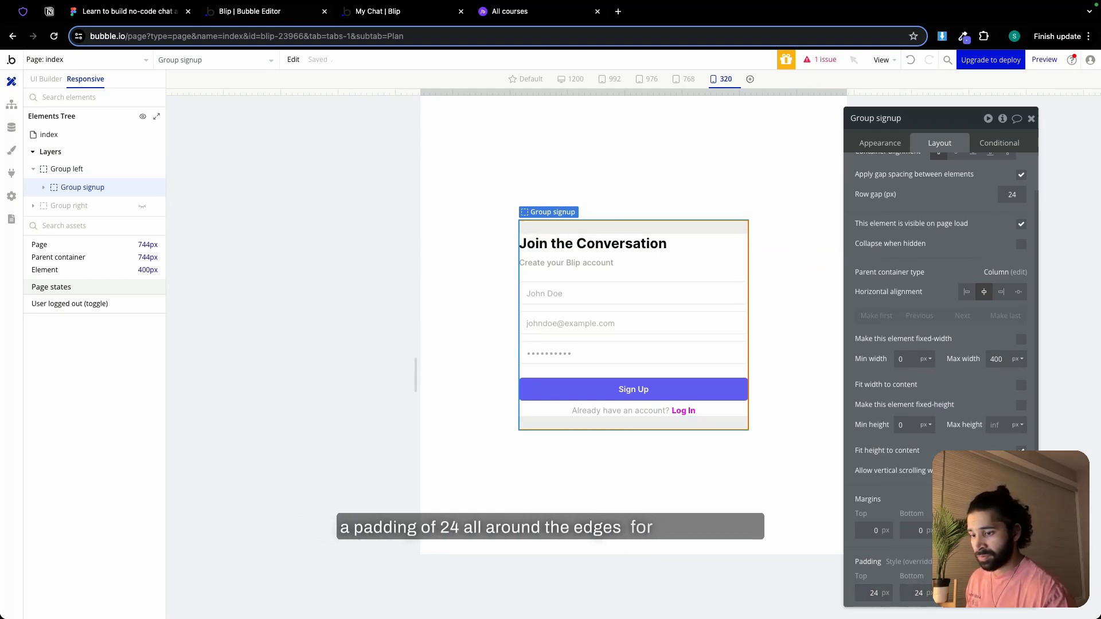
type("24")
key("Tab")
type("24")
key("Tab")
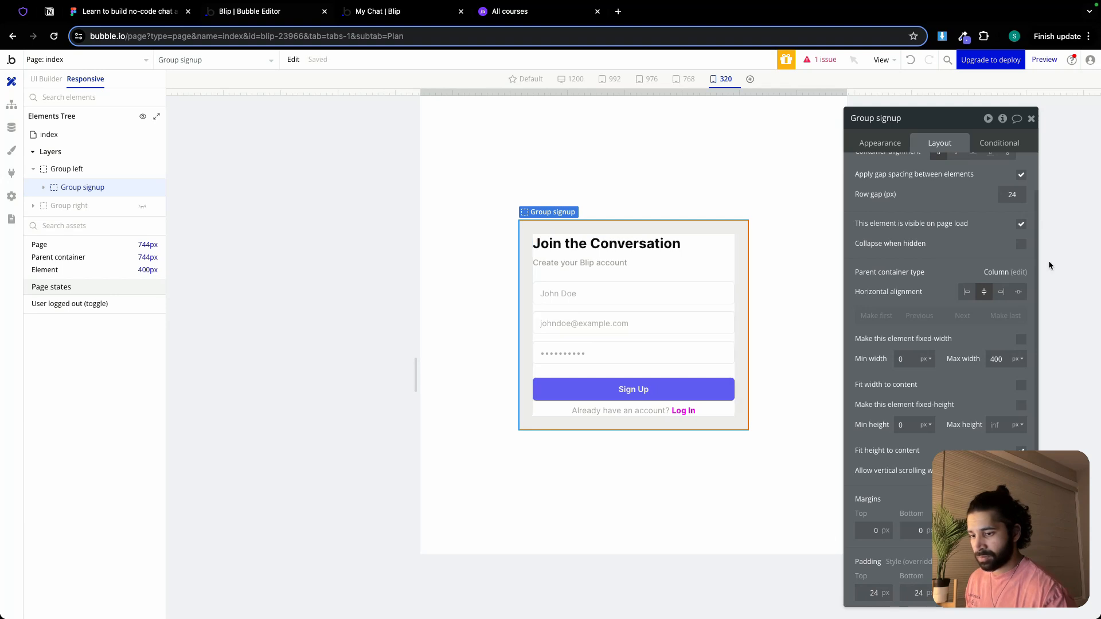
left_click(1031, 119)
mouse_move(853, 93)
left_mouse_down()
mouse_move(731, 102)
mouse_move(850, 113)
left_mouse_up()
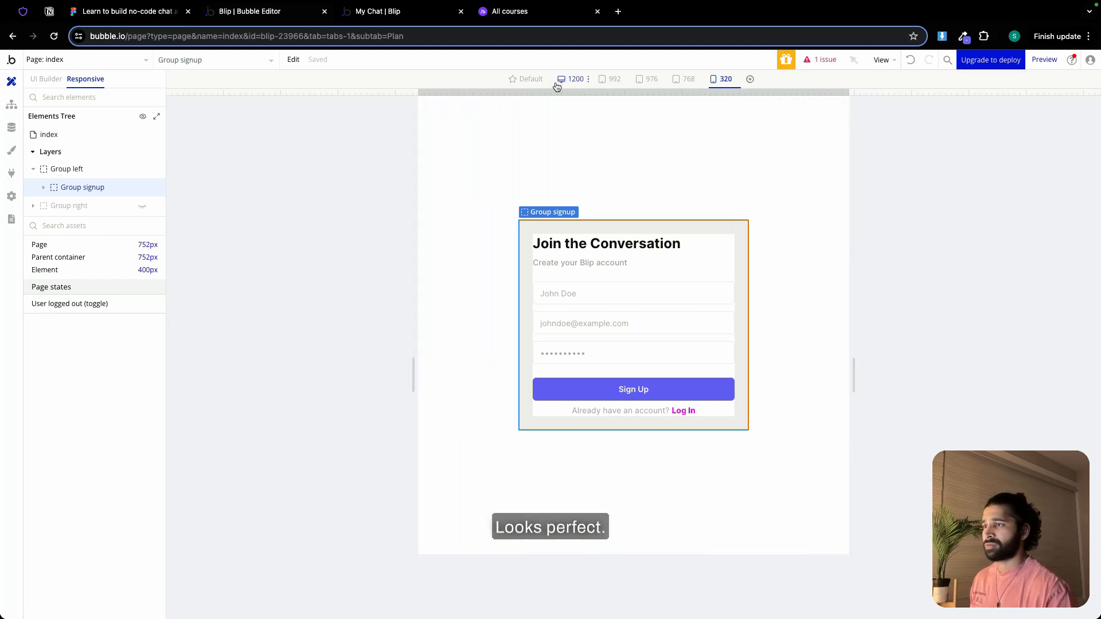
left_click(525, 78)
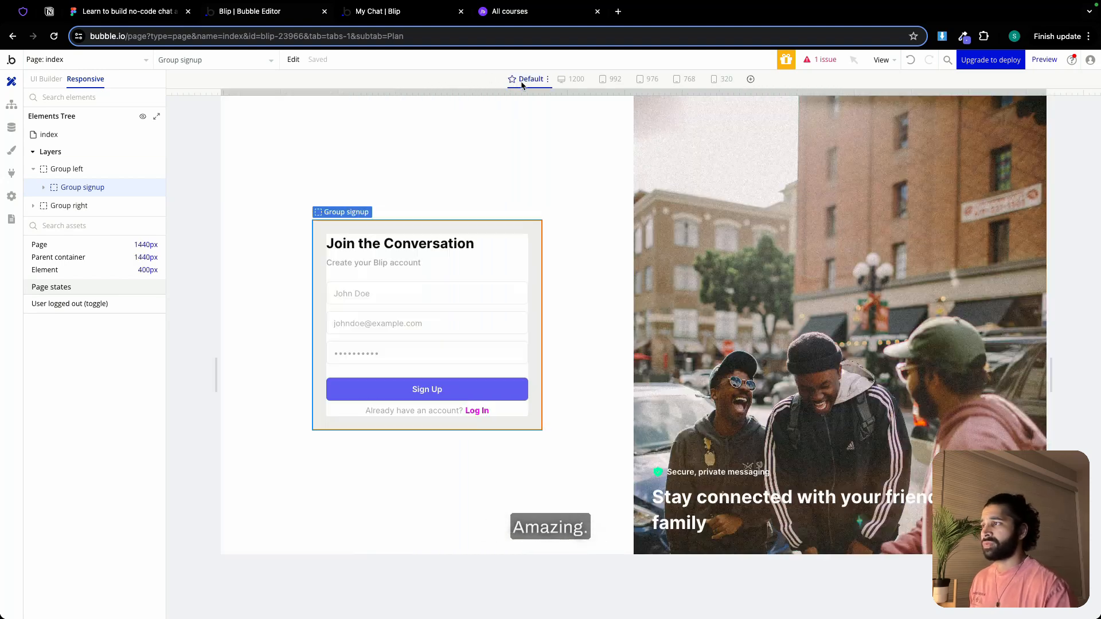
Copy the page-width expression from Group left's condition and open the log-in page for editing
left_click(44, 80)
left_click(563, 186)
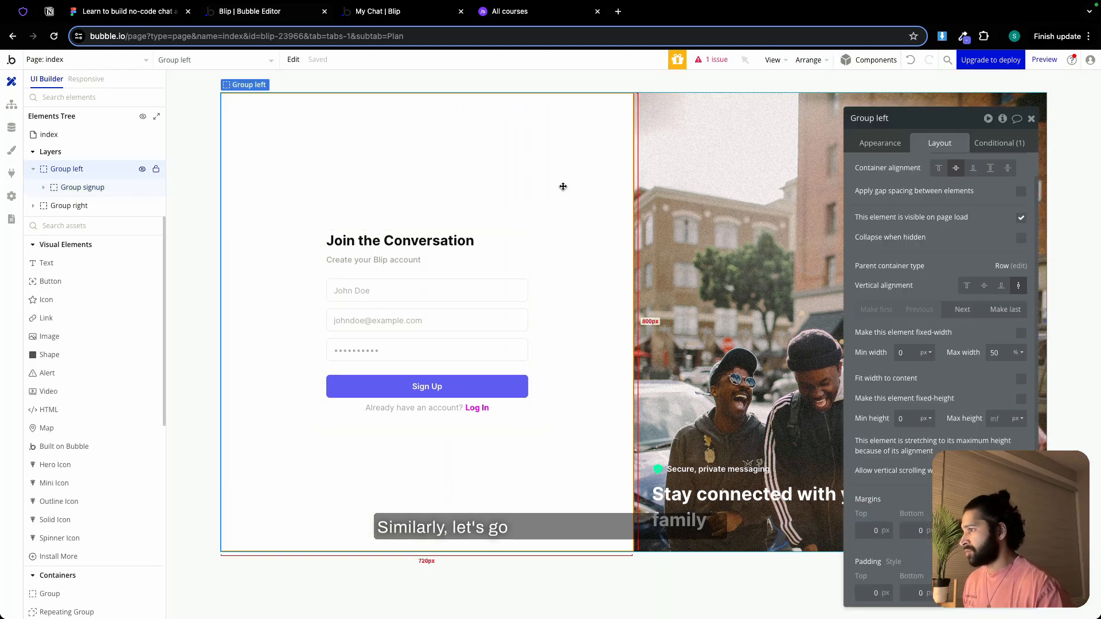
left_click(1020, 144)
right_click(949, 175)
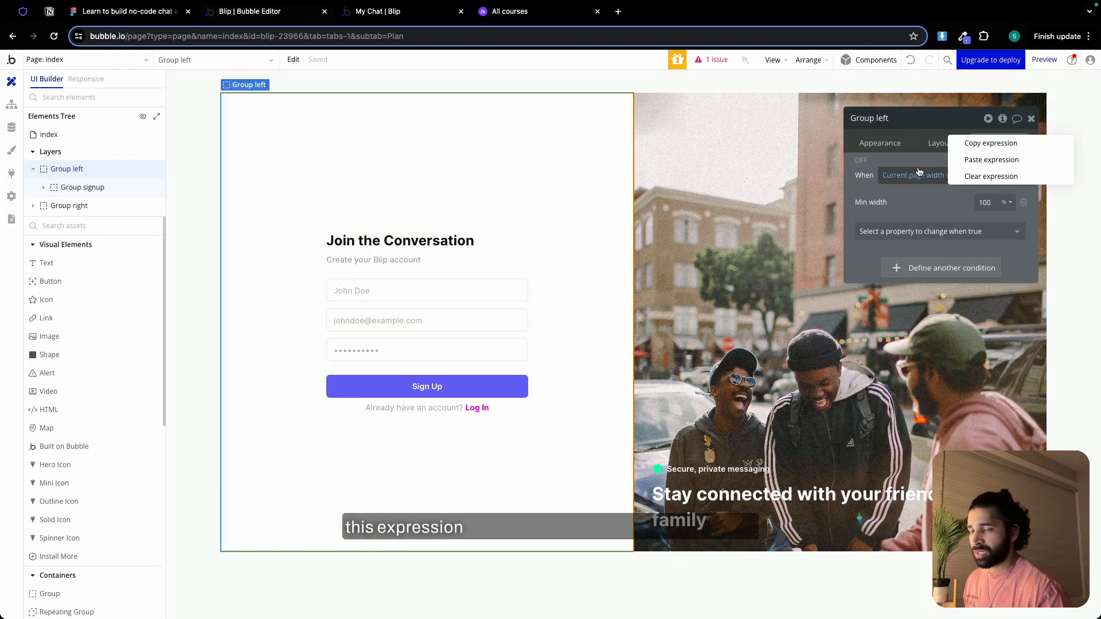
left_click(971, 142)
left_click(92, 60)
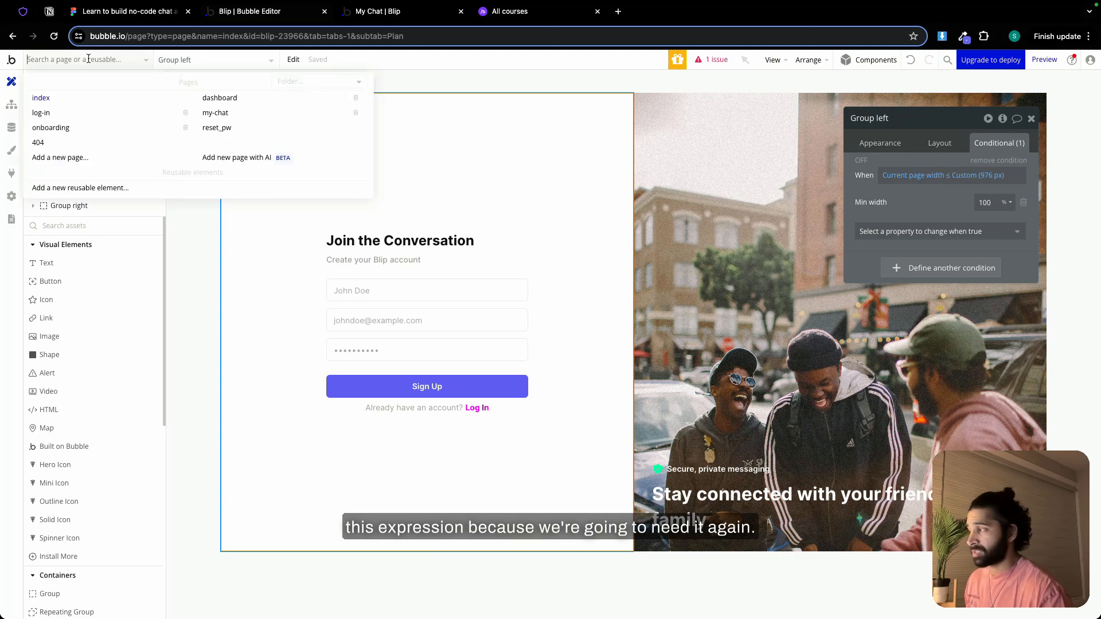
left_click(49, 114)
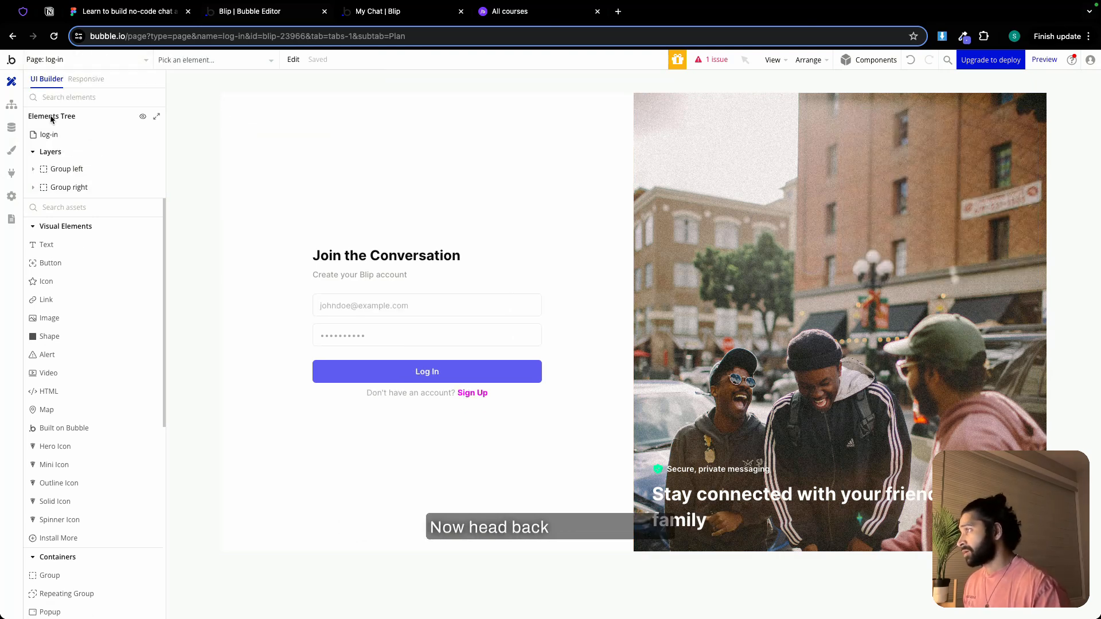
Switch to the Messaging app page in Notion and mark "Make the Sign In page responsive" under Day 3 as done
left_click(95, 14)
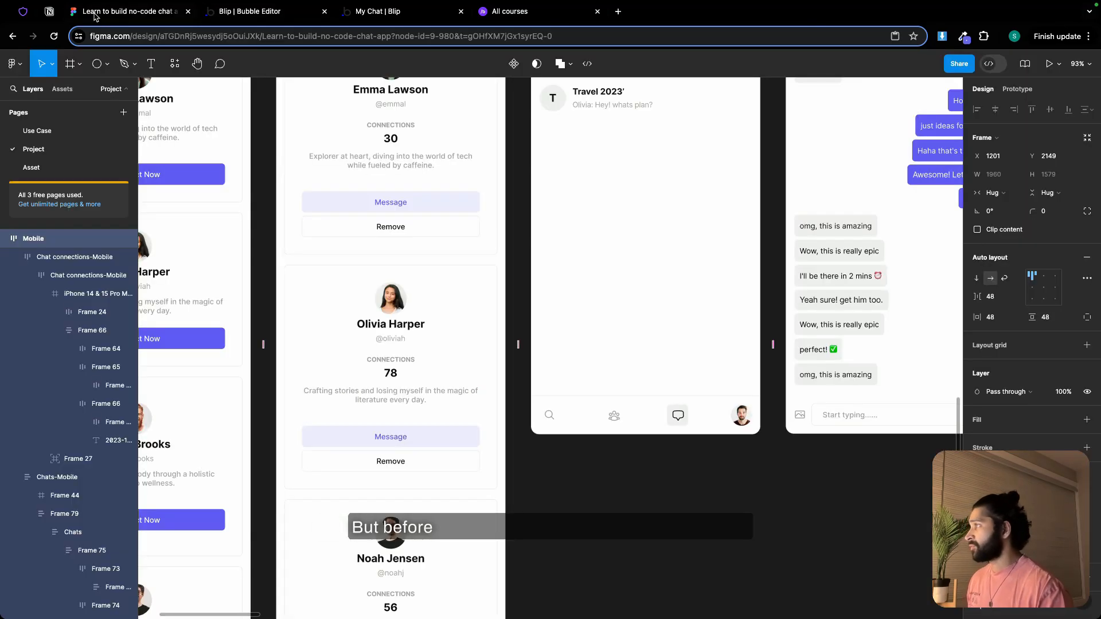
left_click(49, 12)
left_click(422, 423)
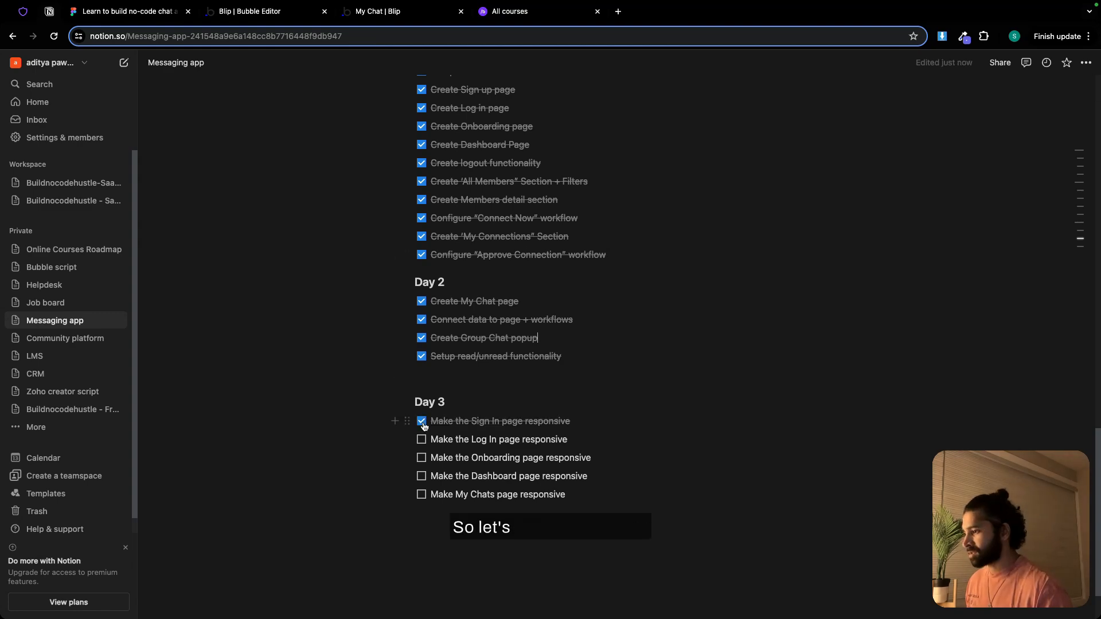
Switch back to the Bubble editor and make Group right on the log-in page collapse when hidden
left_click(287, 12)
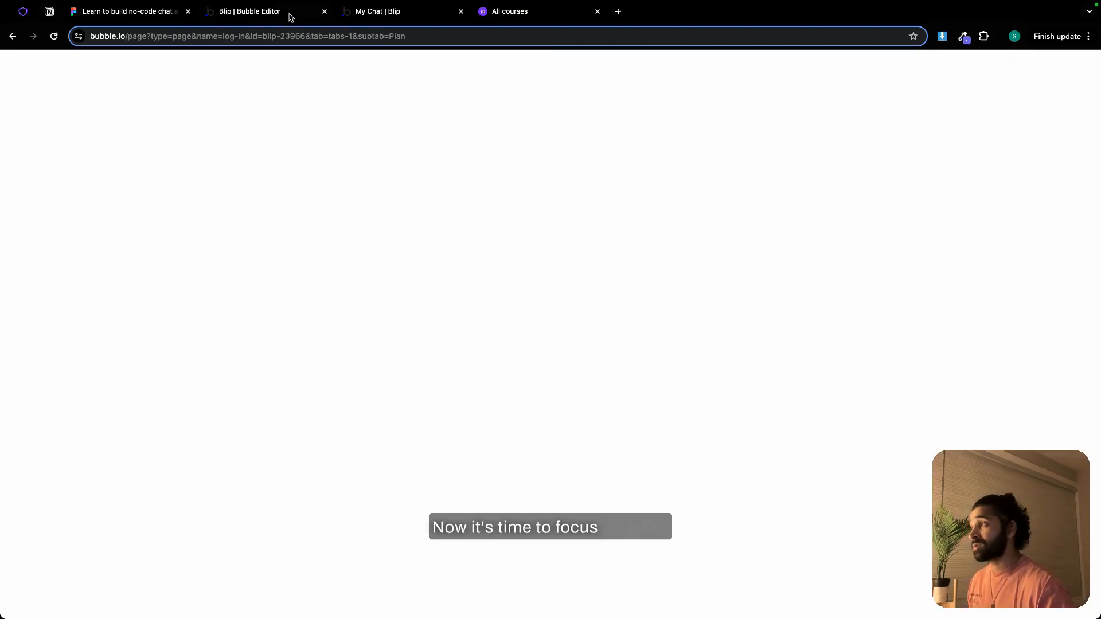
double_click(727, 138)
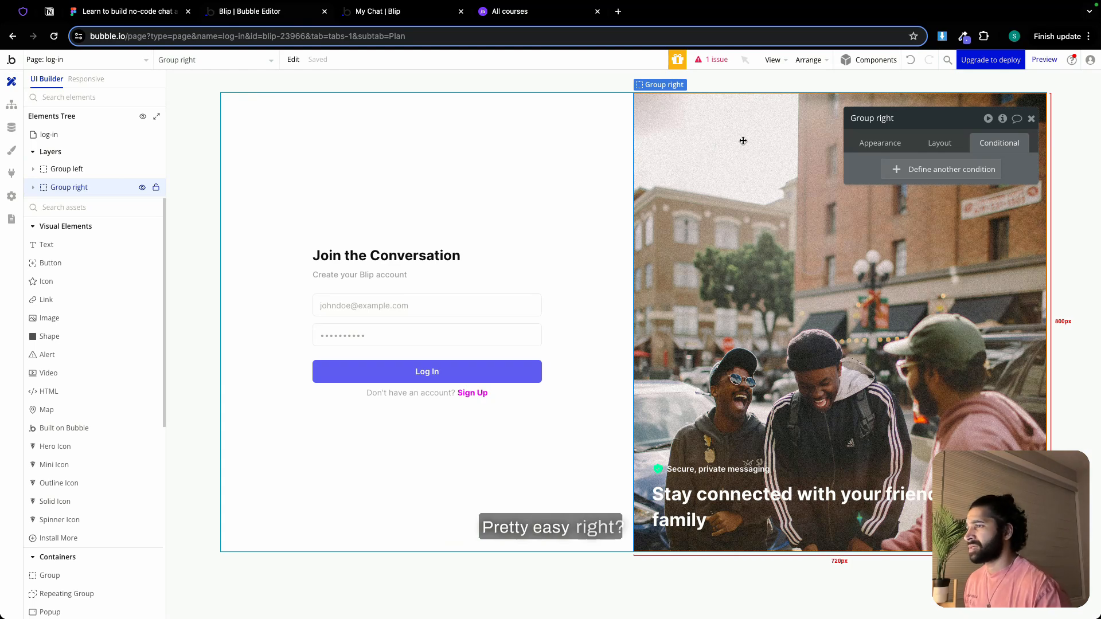
left_click(944, 143)
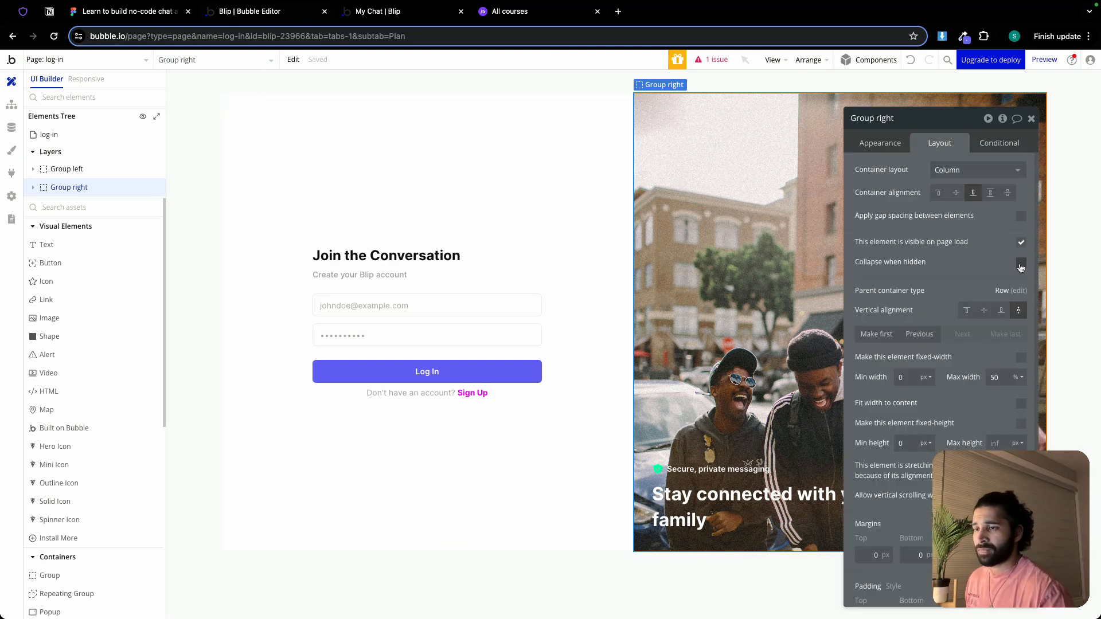
Add a condition to the log-in page's Group right that makes it not visible when current page width ≤ Custom (976 px)
left_click(987, 143)
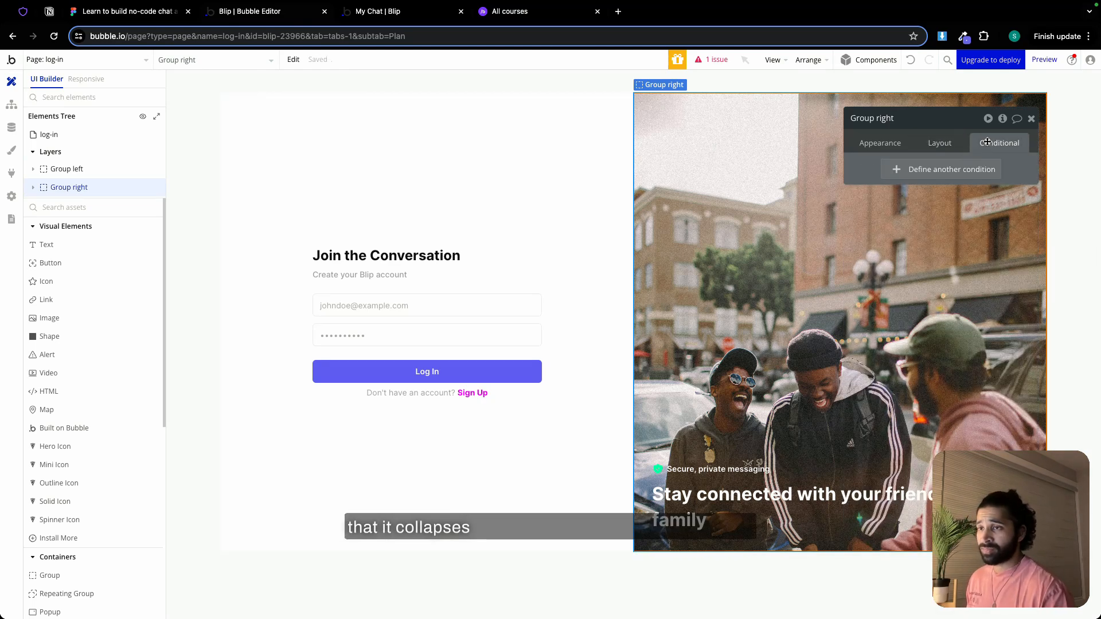
left_click(943, 170)
right_click(941, 176)
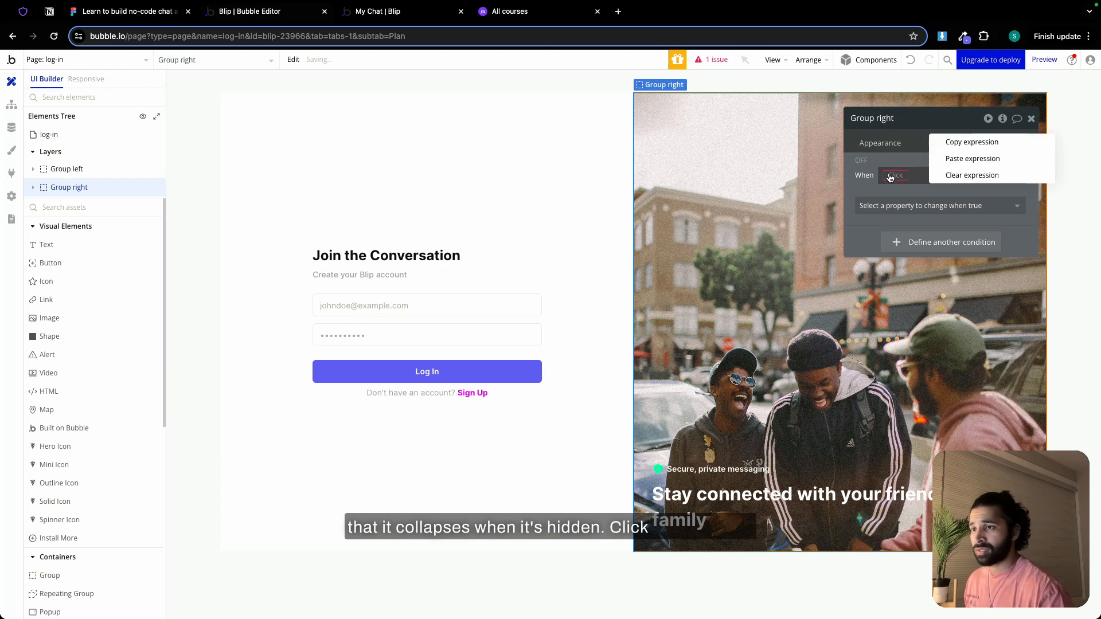
left_click(971, 159)
left_click(937, 205)
left_click(929, 237)
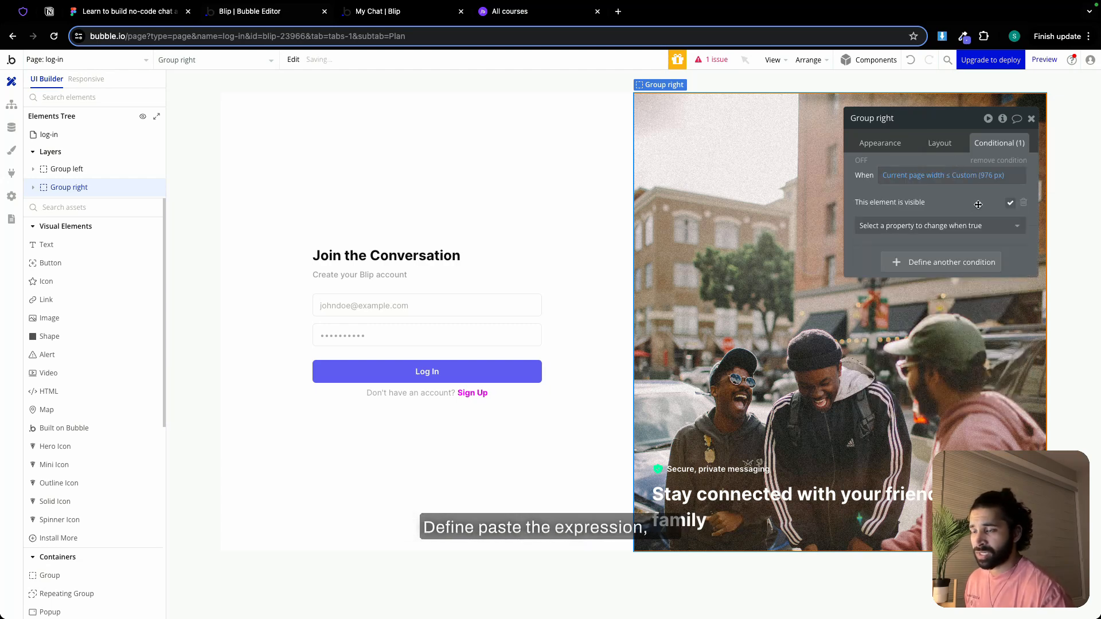
Add a condition to the log-in page's Group left with the copied "Current page width ≤ Custom (976 px)" expression
left_click(541, 134)
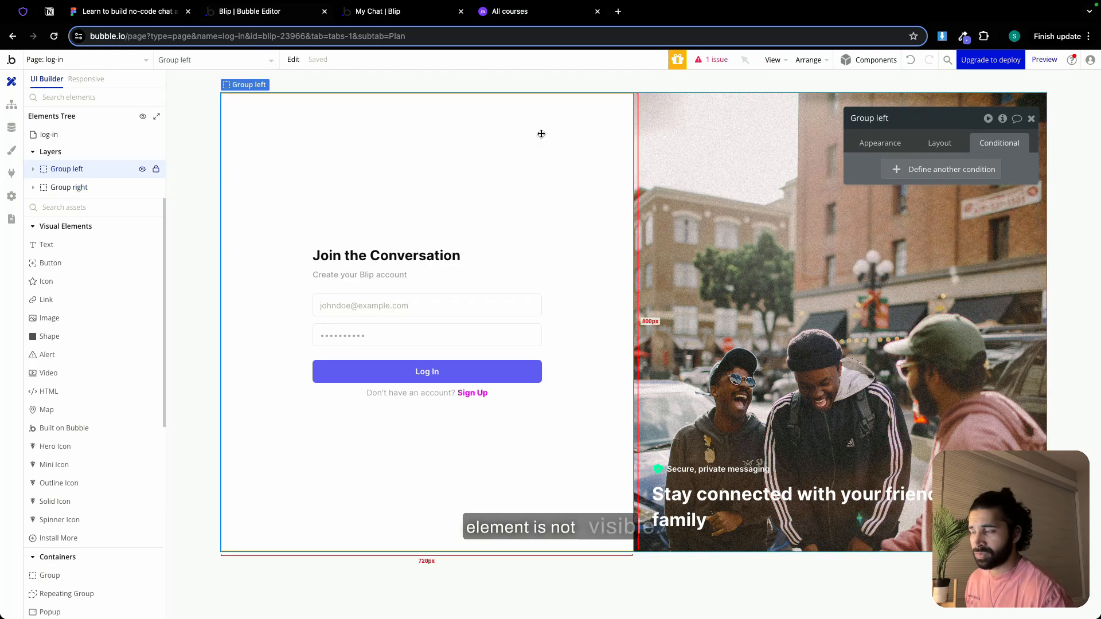
left_click(943, 170)
right_click(940, 176)
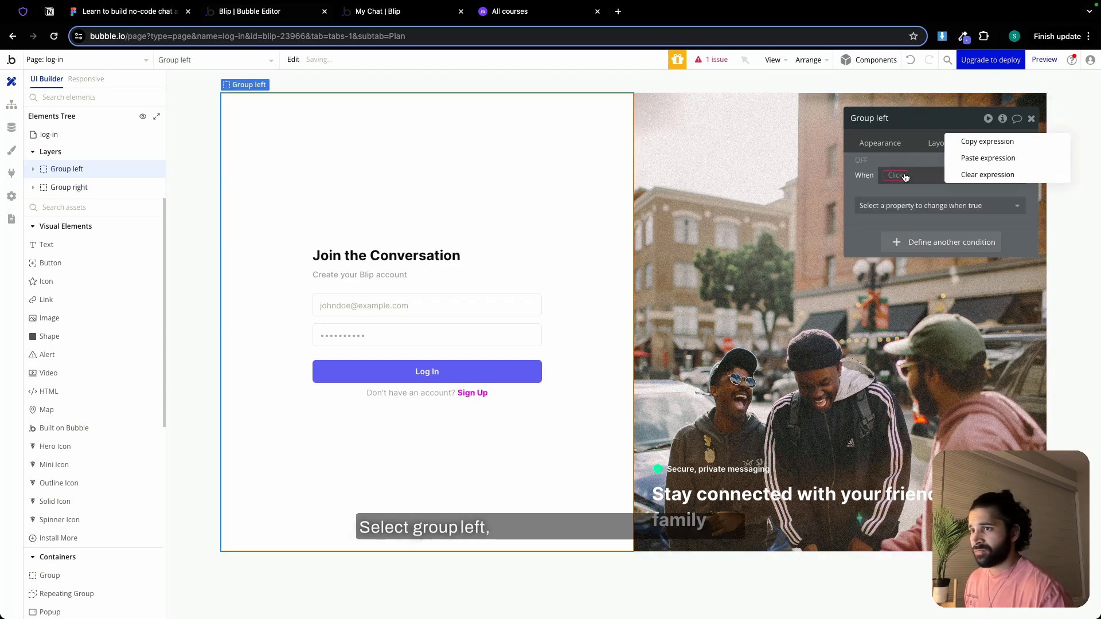
left_click(965, 158)
Set the min width in the log-in page's Group left condition to 100%
left_click(934, 206)
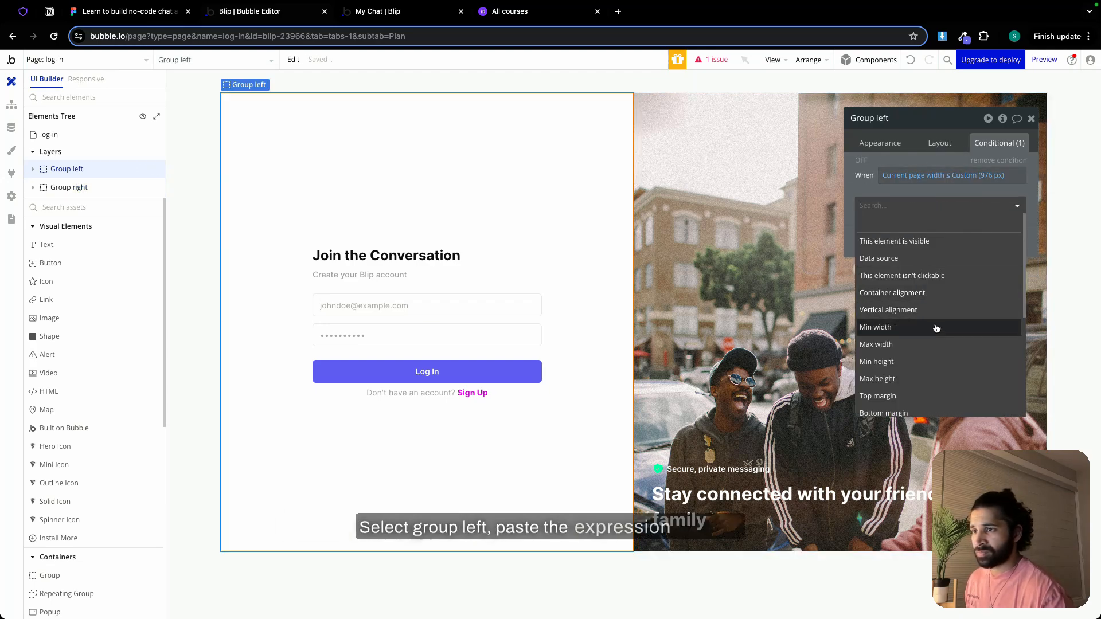
left_click(970, 314)
left_click(987, 204)
type("100")
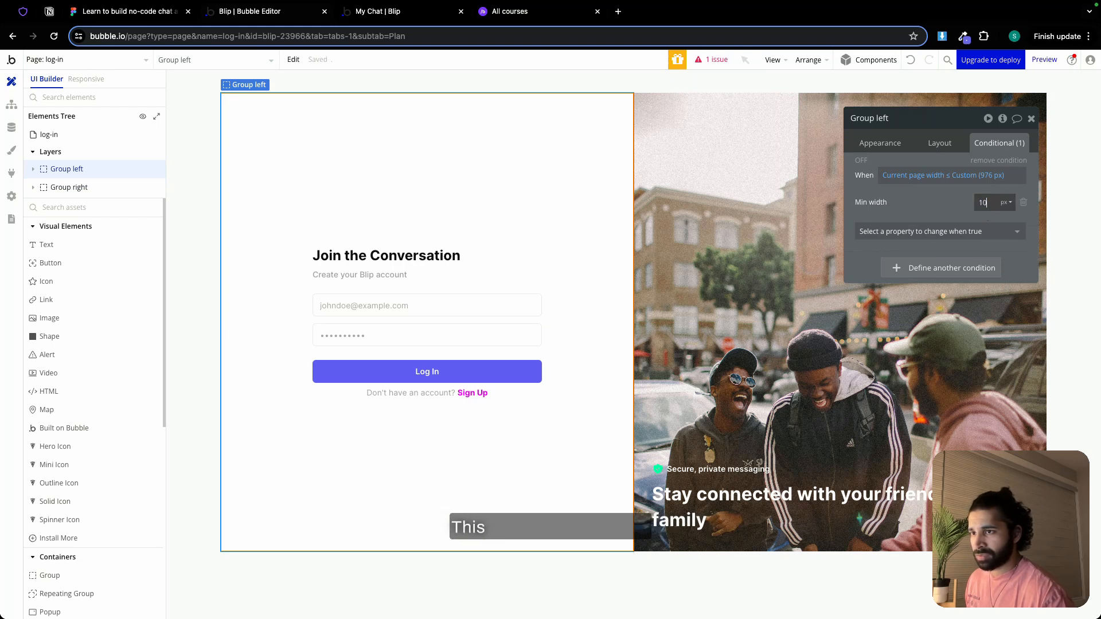
left_click(1004, 202)
left_click(1003, 228)
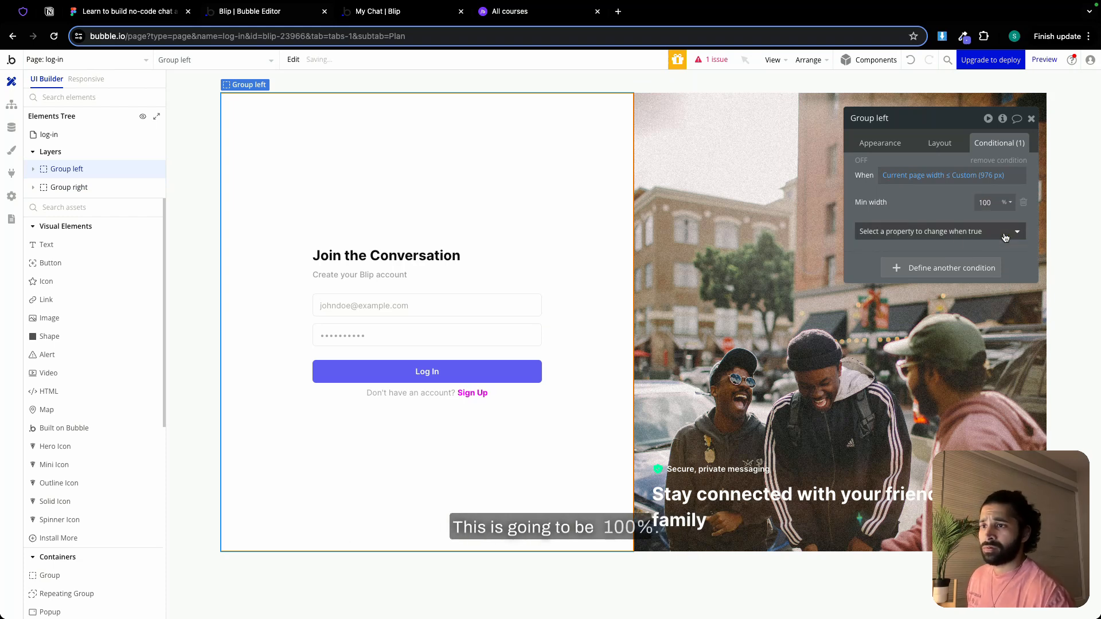
Set the log-in page's Group login padding to 24 px on all four sides
left_click(504, 284)
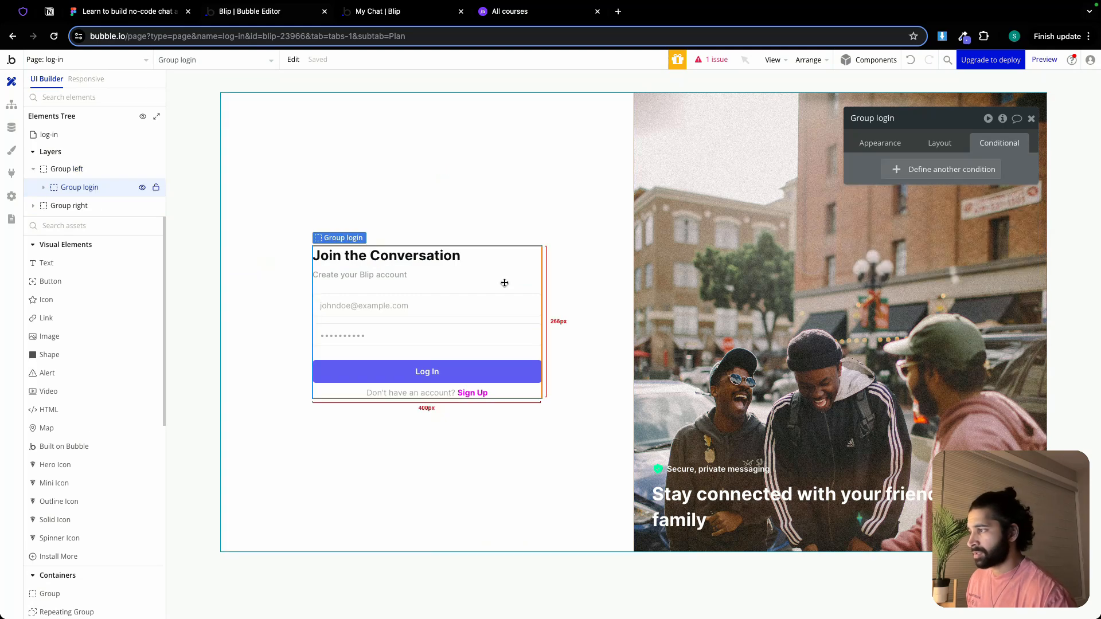
left_click(939, 143)
scroll(871, 573, "down", 5)
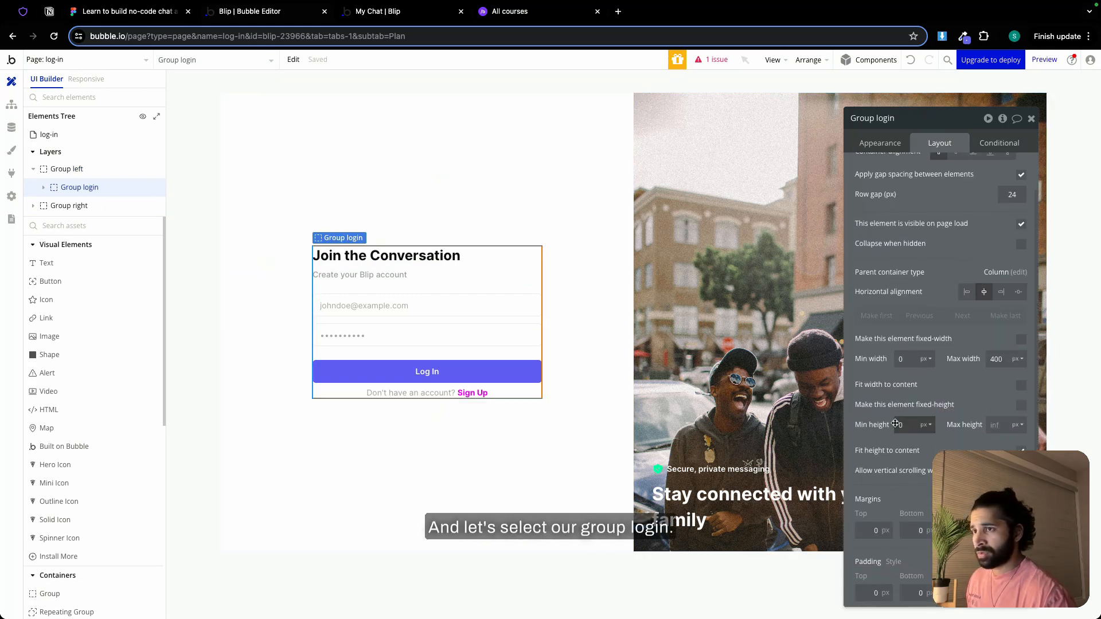
left_click(872, 594)
type("24")
key("Tab")
type("24")
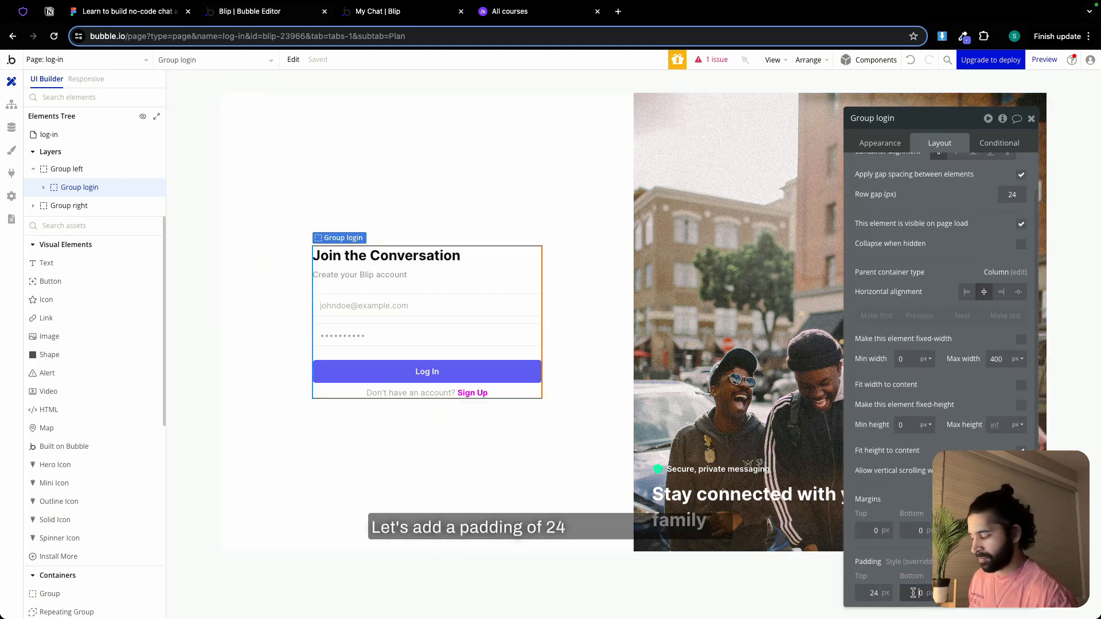
key("Tab")
type("24")
key("Tab")
type("24")
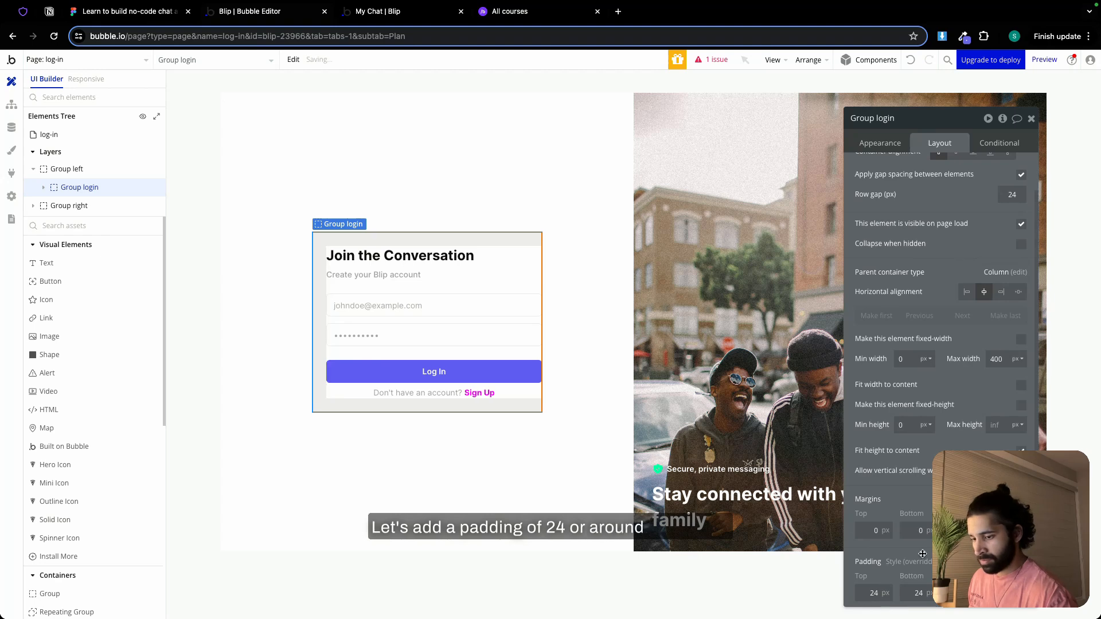
Check the log-in page in the responsive view, dismissing the found-breakpoint notice and narrowing the page to about 1184 px
left_click(84, 79)
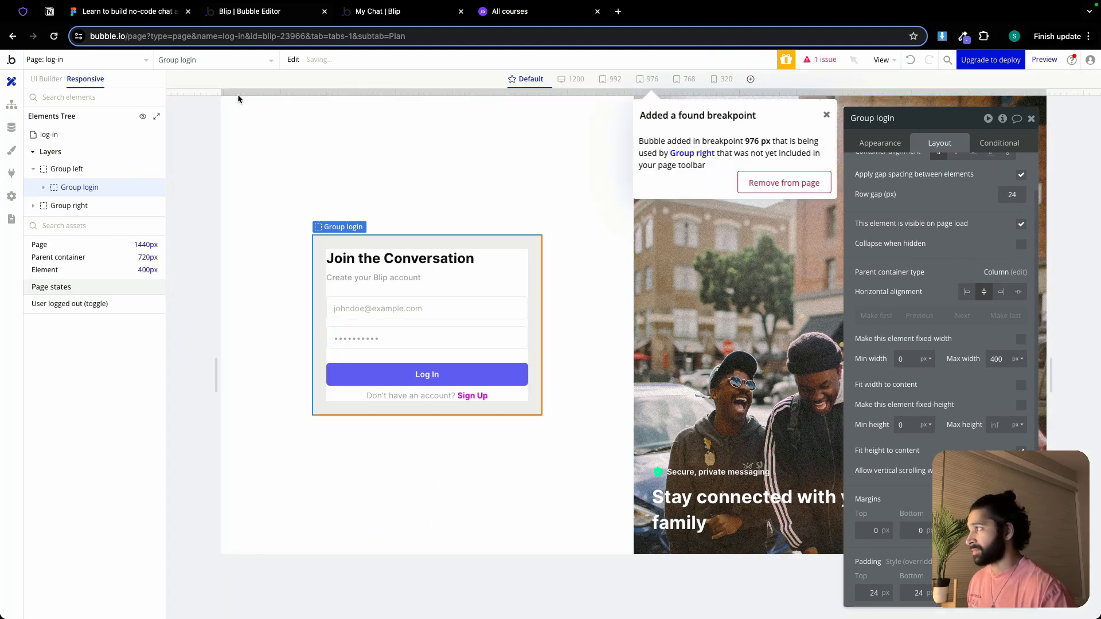
left_click(1030, 119)
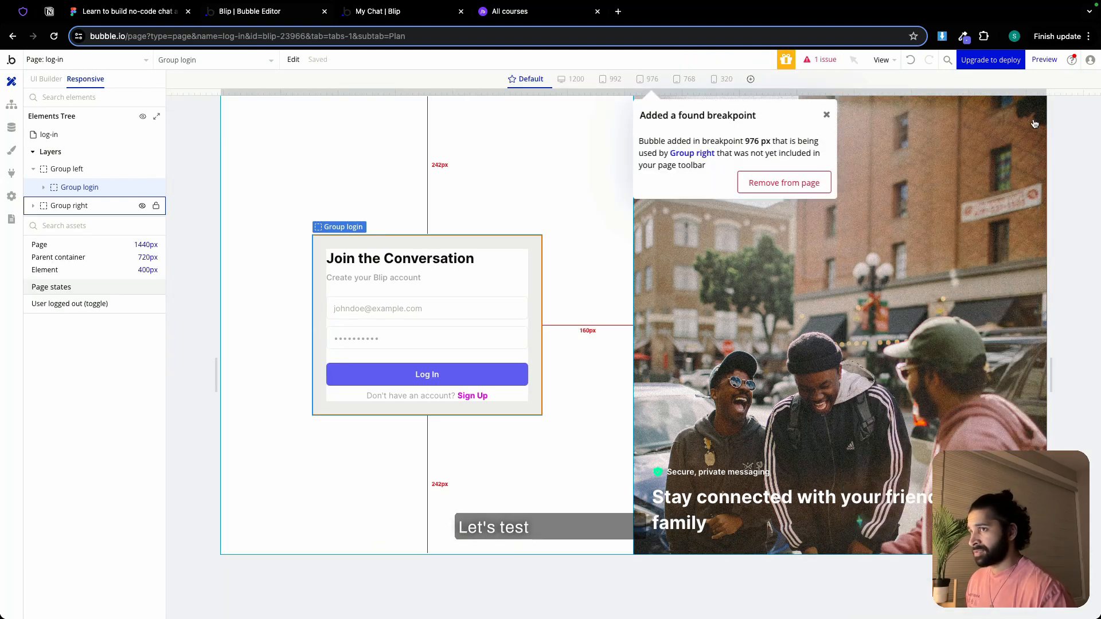
left_click(827, 117)
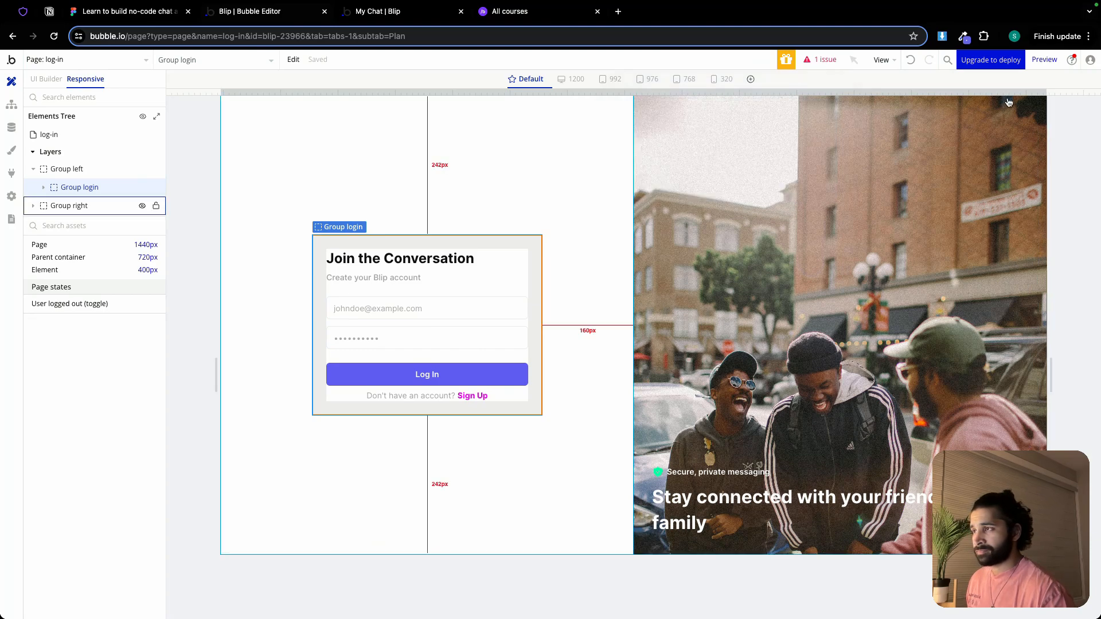
left_click_drag(1047, 93, 970, 97)
Open the onboarding page, and switch to the Notion checklist to mark "Make the Log In page responsive" as done
left_click(117, 60)
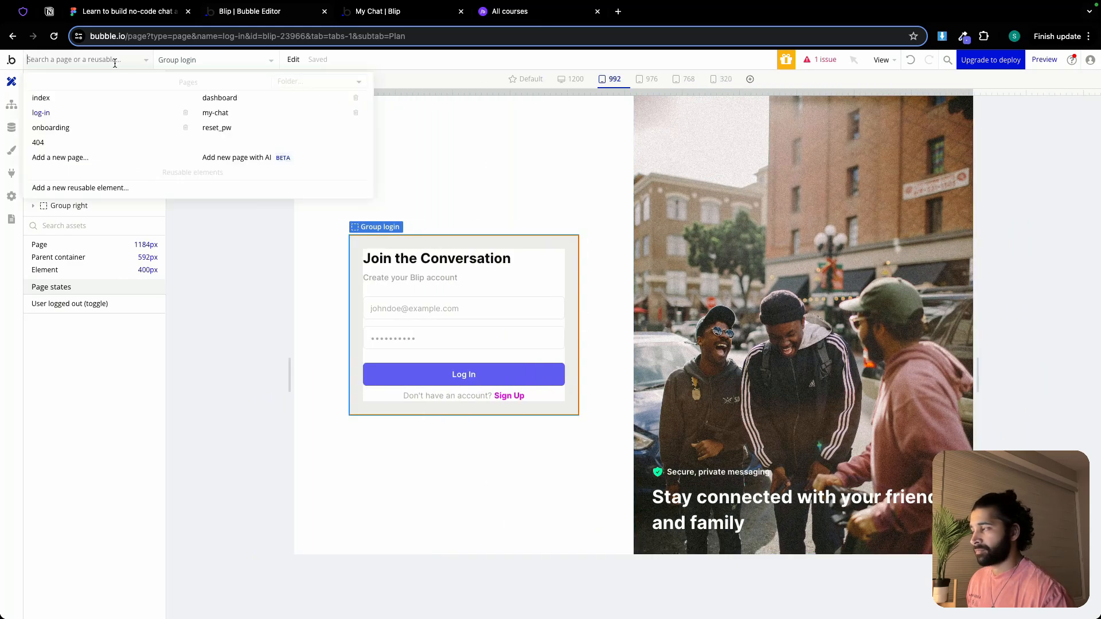
left_click(103, 127)
left_click(49, 12)
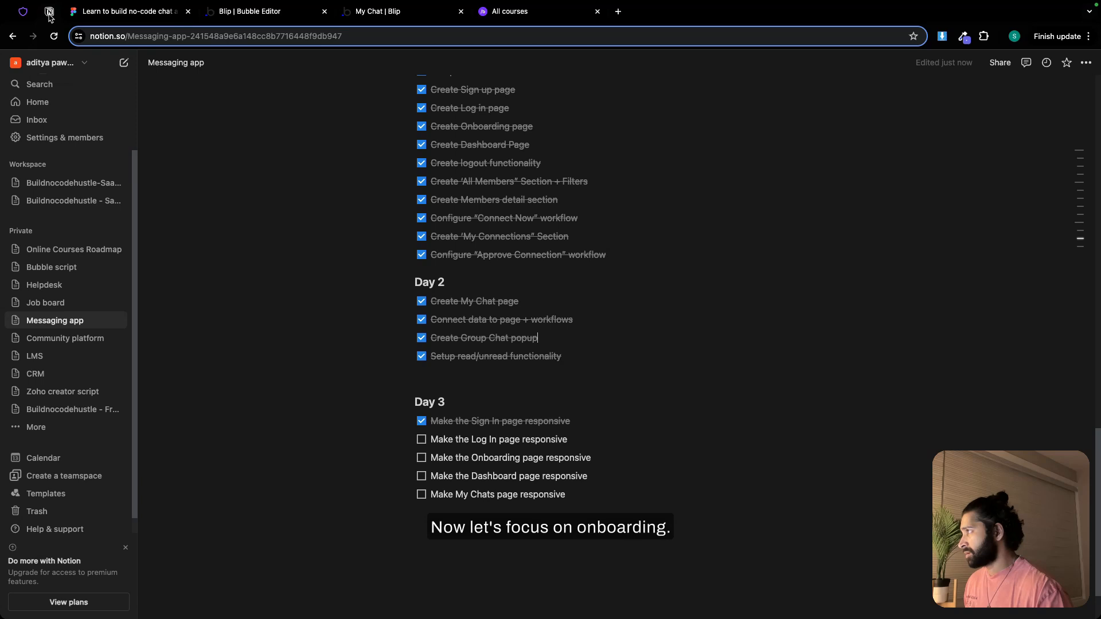
left_click(422, 440)
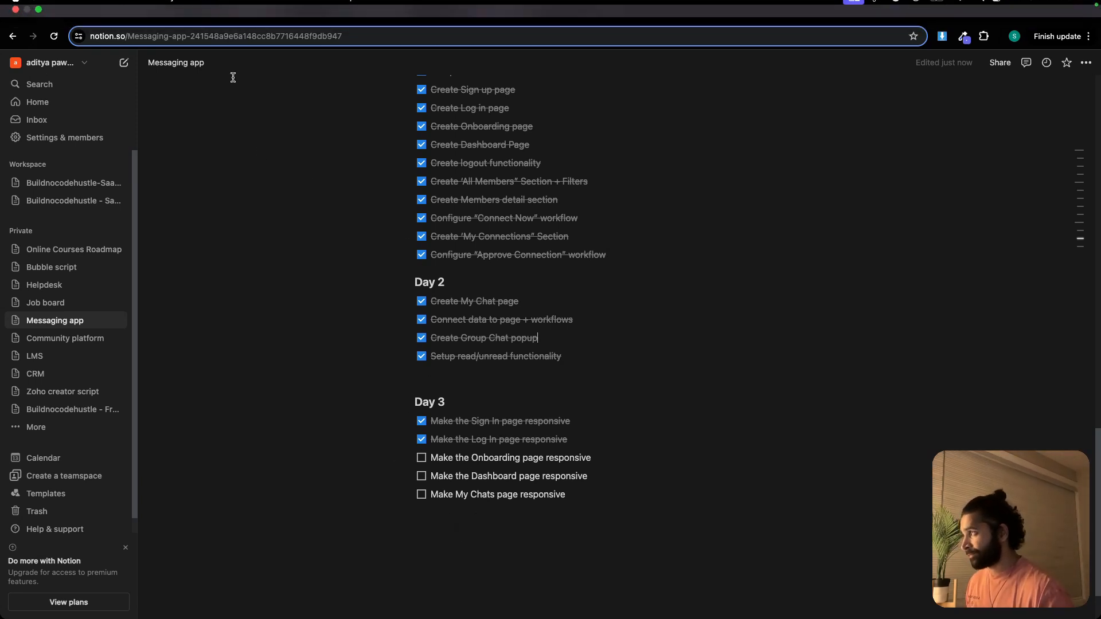
Switch back to the Bubble editor and set Group onboarding's padding to 24 px on all four sides
left_click(246, 12)
double_click(563, 238)
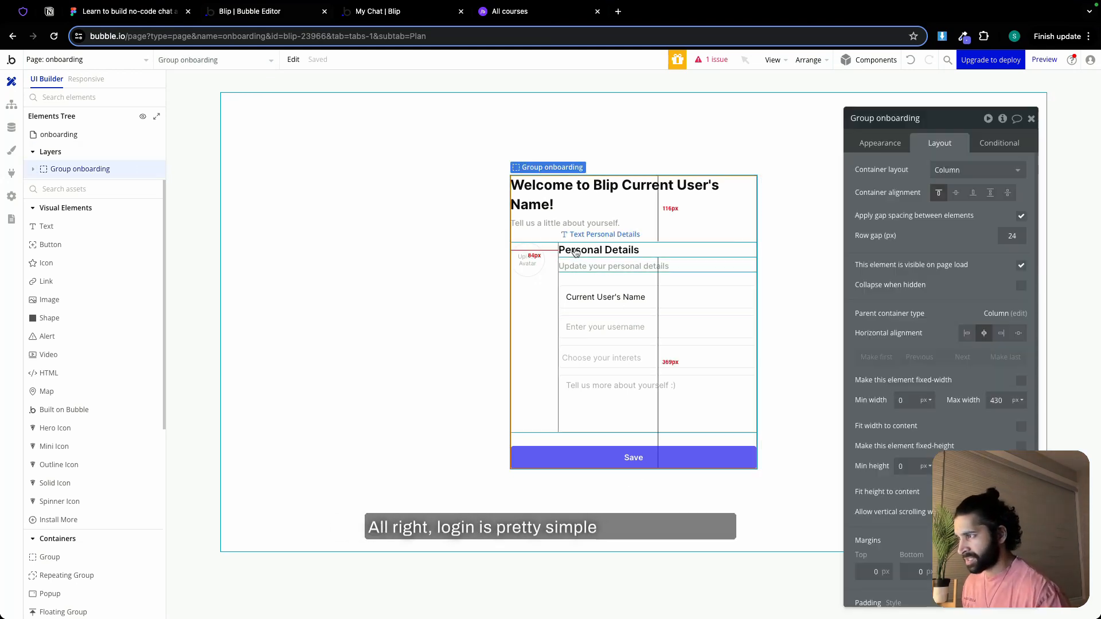
left_click_drag(933, 120, 917, 93)
scroll(917, 344, "down", 2)
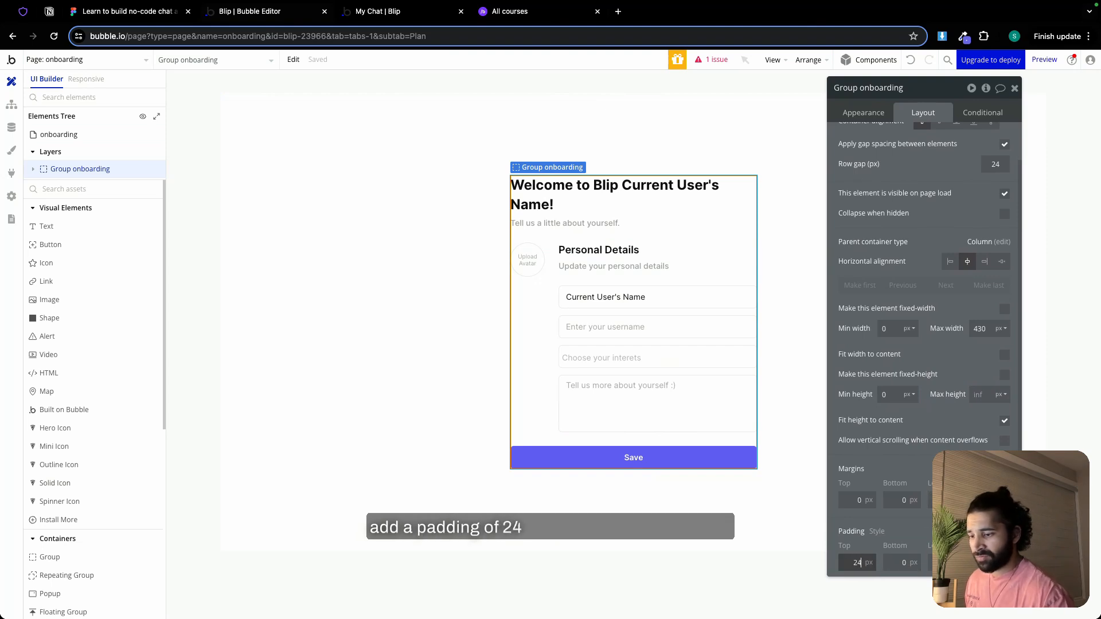
key("Tab")
type("24")
key("Tab")
type("24")
key("Tab")
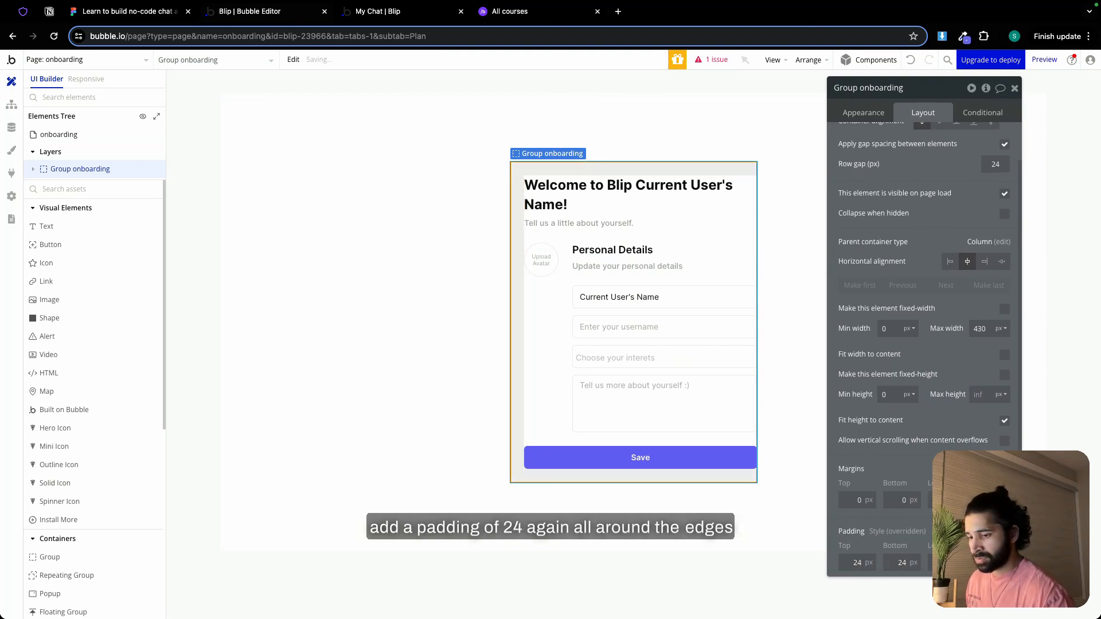
type("42")
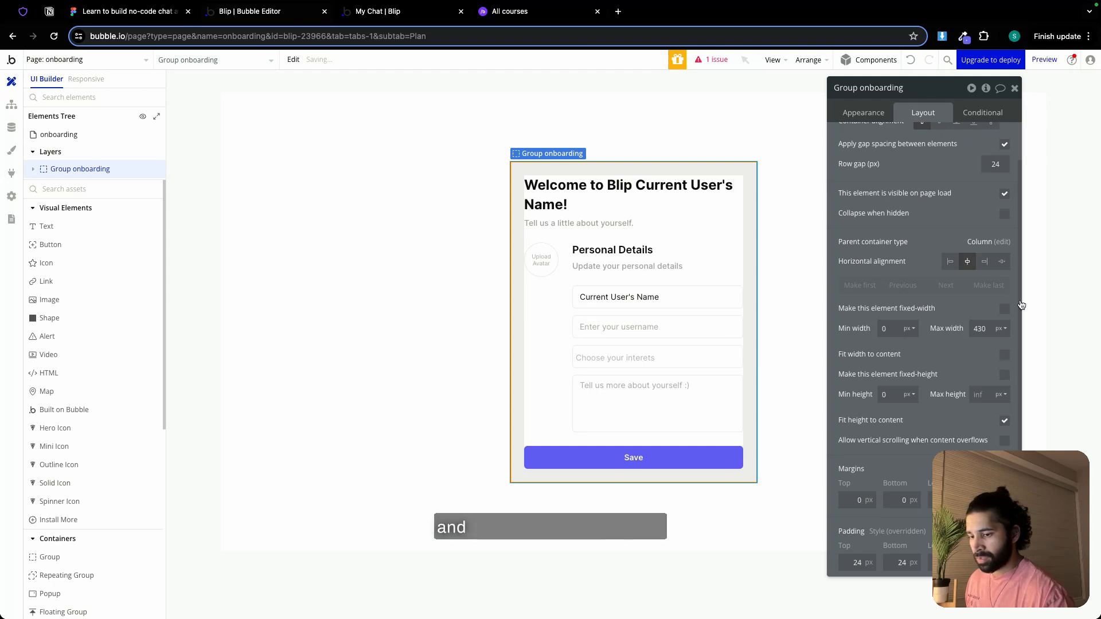
Check the onboarding page's responsive layout at the 992, 768 and 320 px breakpoints and at a width of about 626 px
left_click(457, 185)
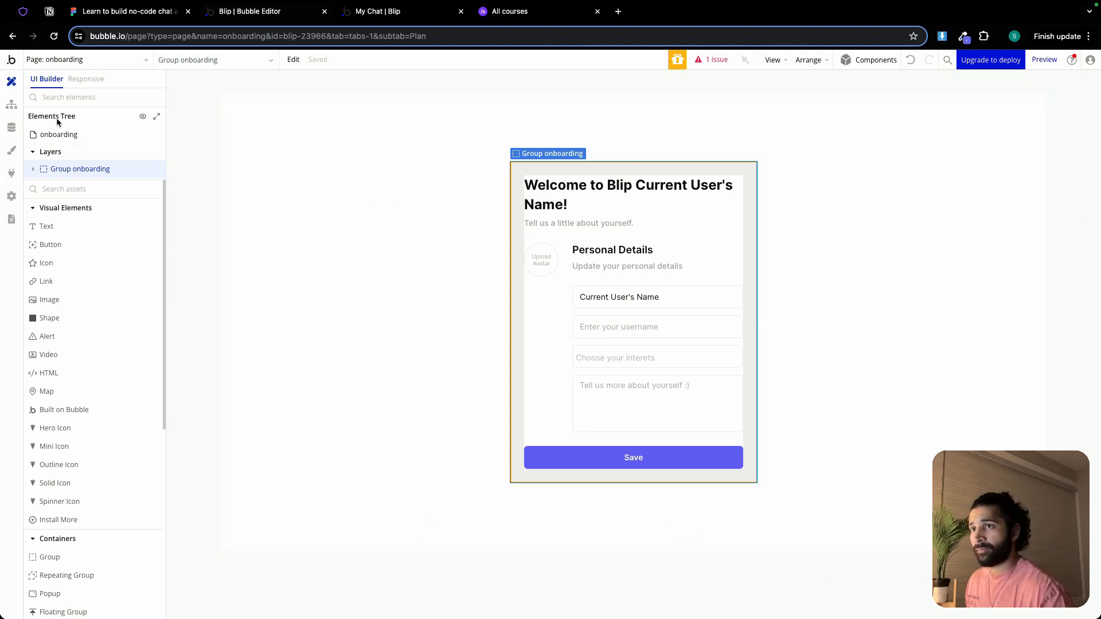
left_click(79, 85)
left_click(633, 79)
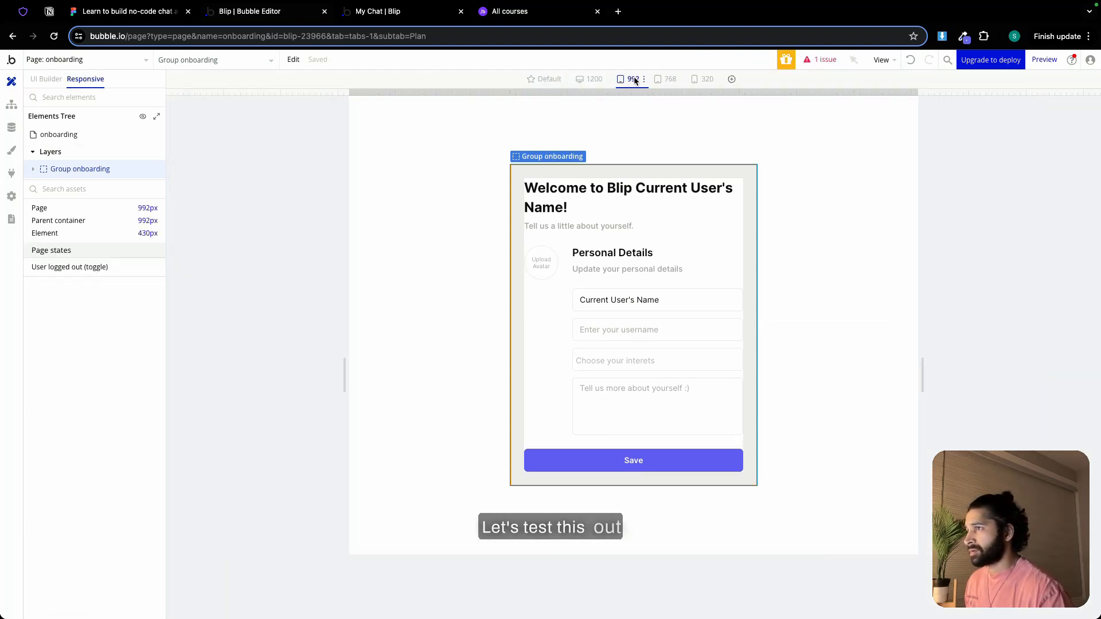
left_click(668, 81)
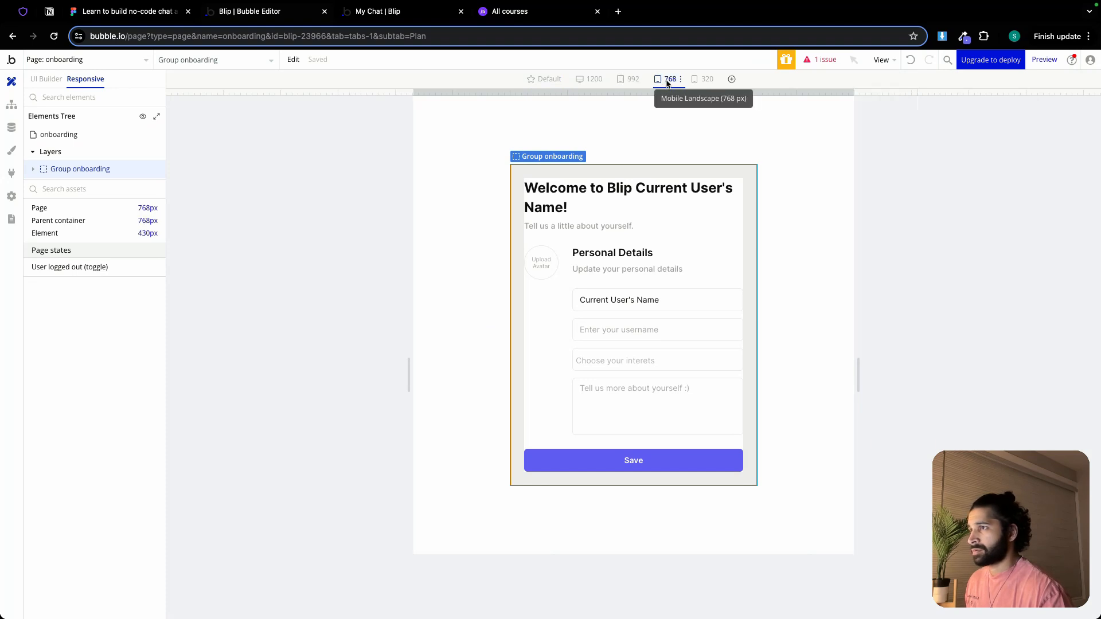
left_click(707, 81)
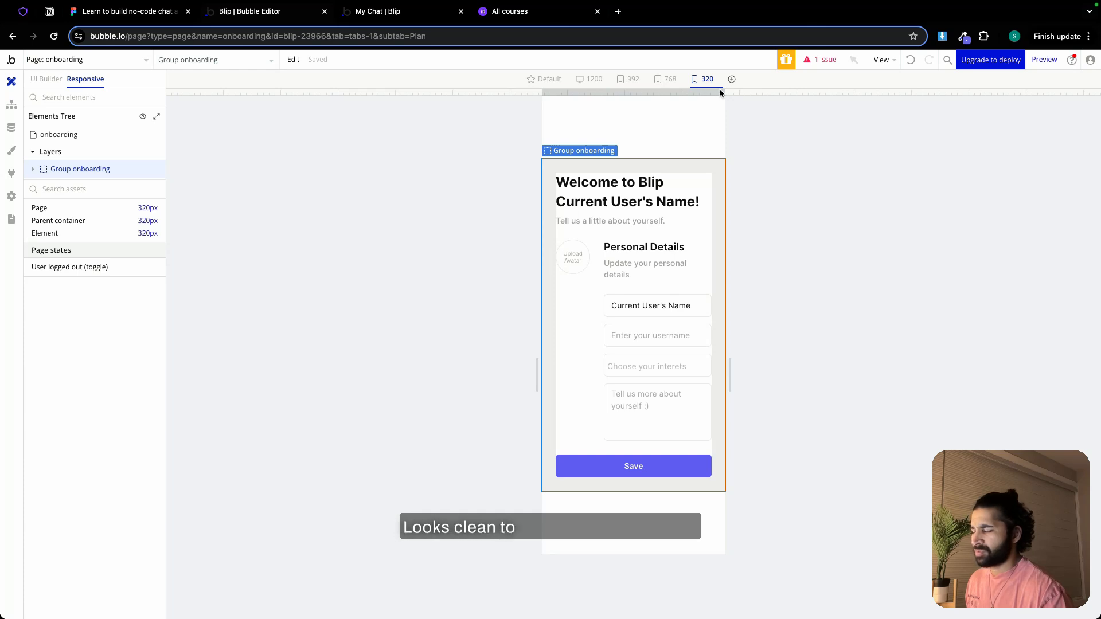
left_click_drag(724, 90, 813, 86)
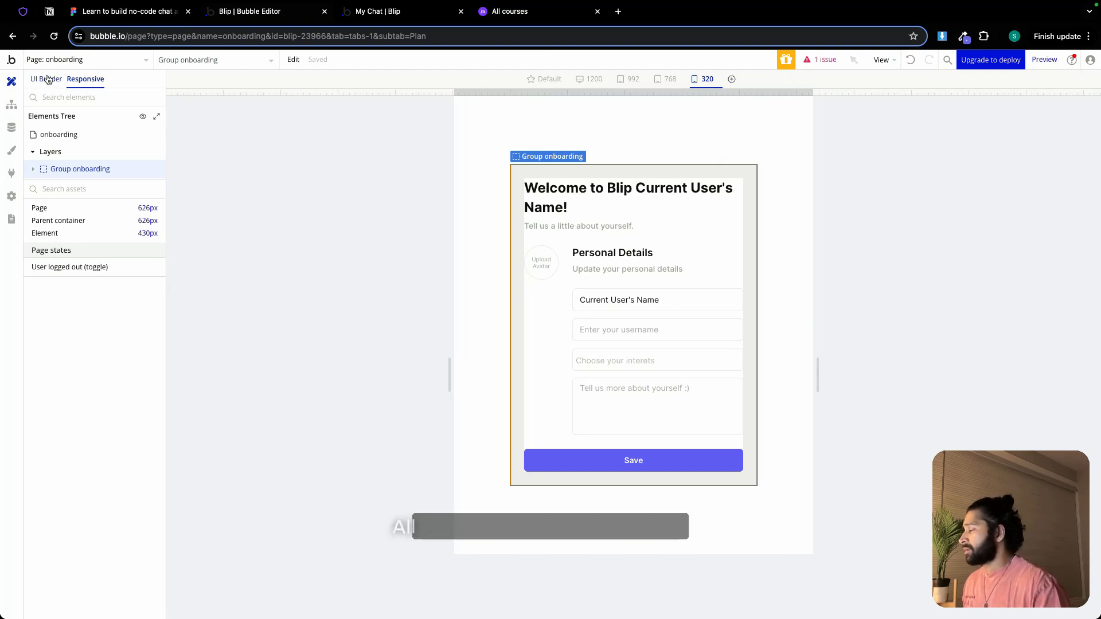
Mark "Make the Onboarding page responsive" as done in the Notion checklist, and return to the Bubble editor to open the dashboard page
left_click(47, 14)
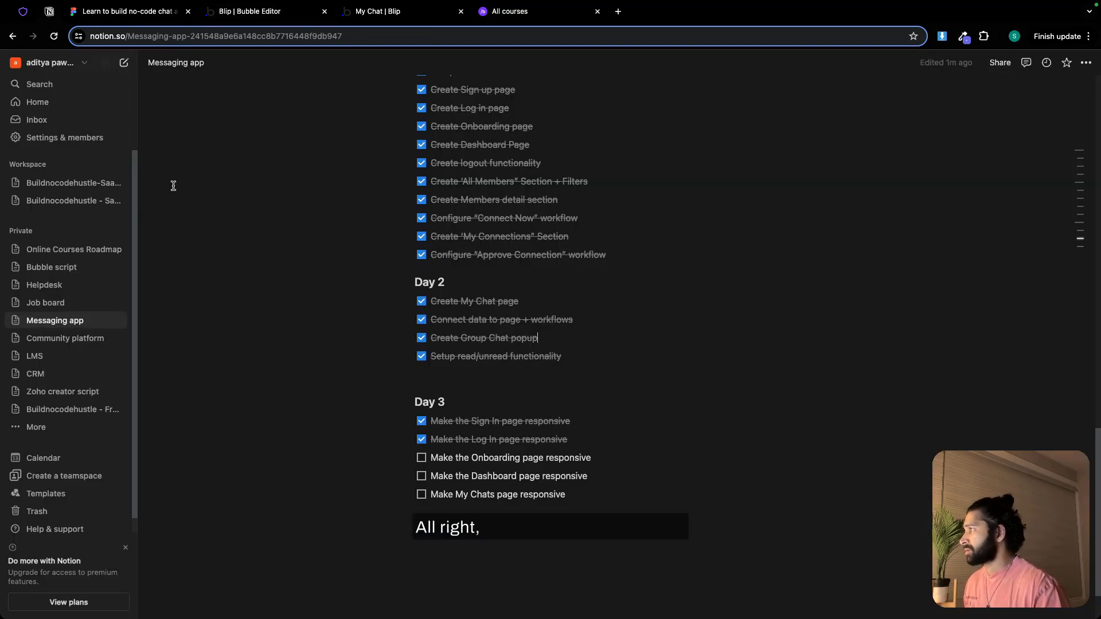
left_click(422, 458)
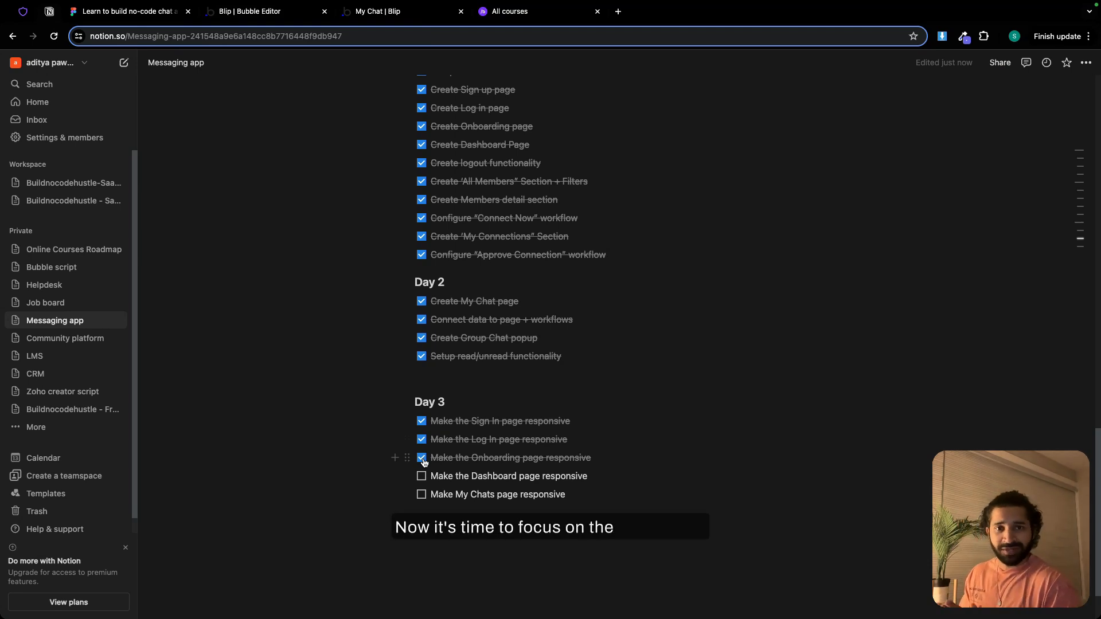
left_click(260, 14)
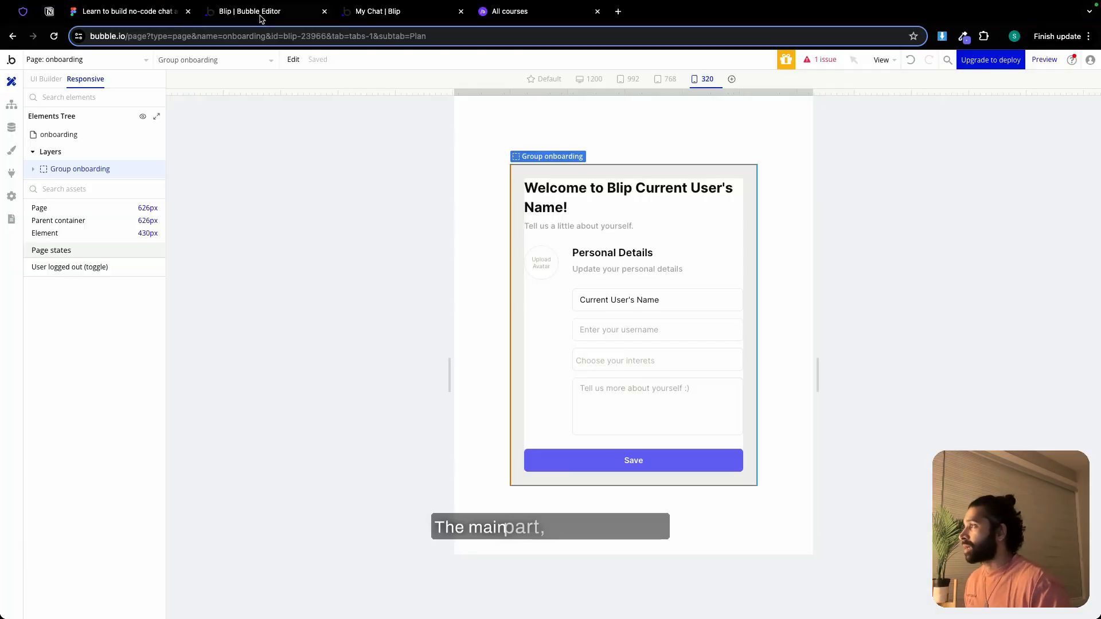
left_click(47, 79)
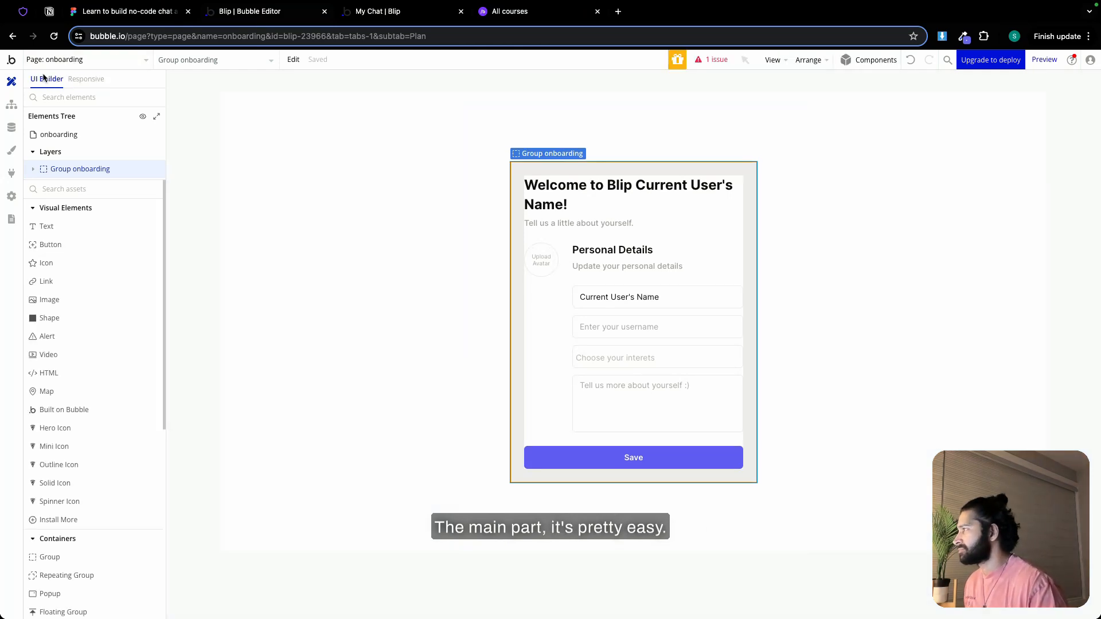
left_click(78, 59)
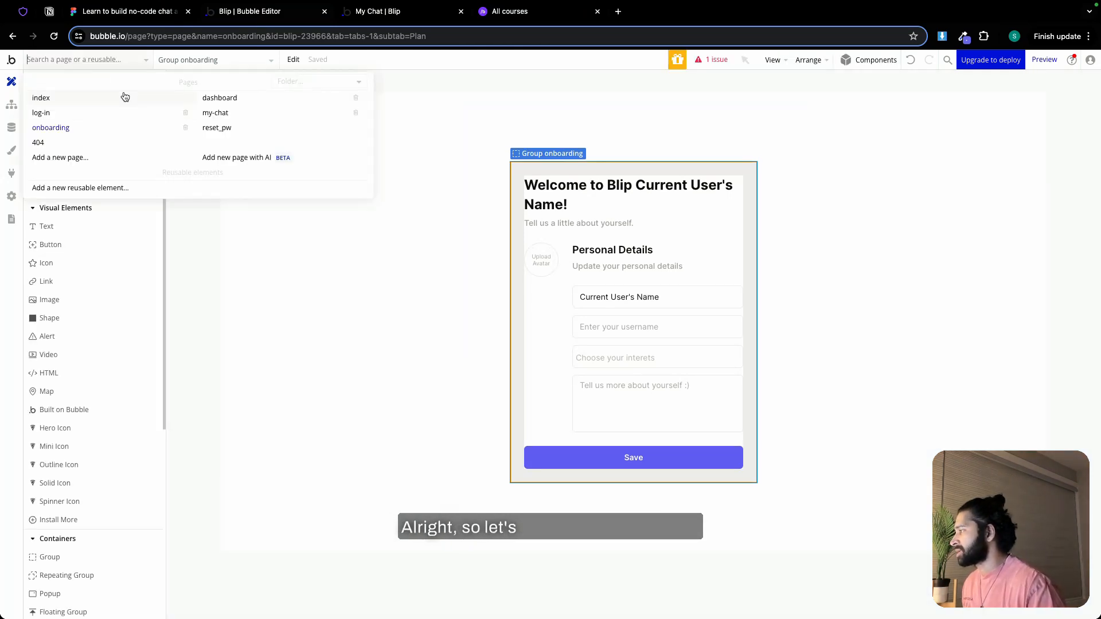
left_click(219, 97)
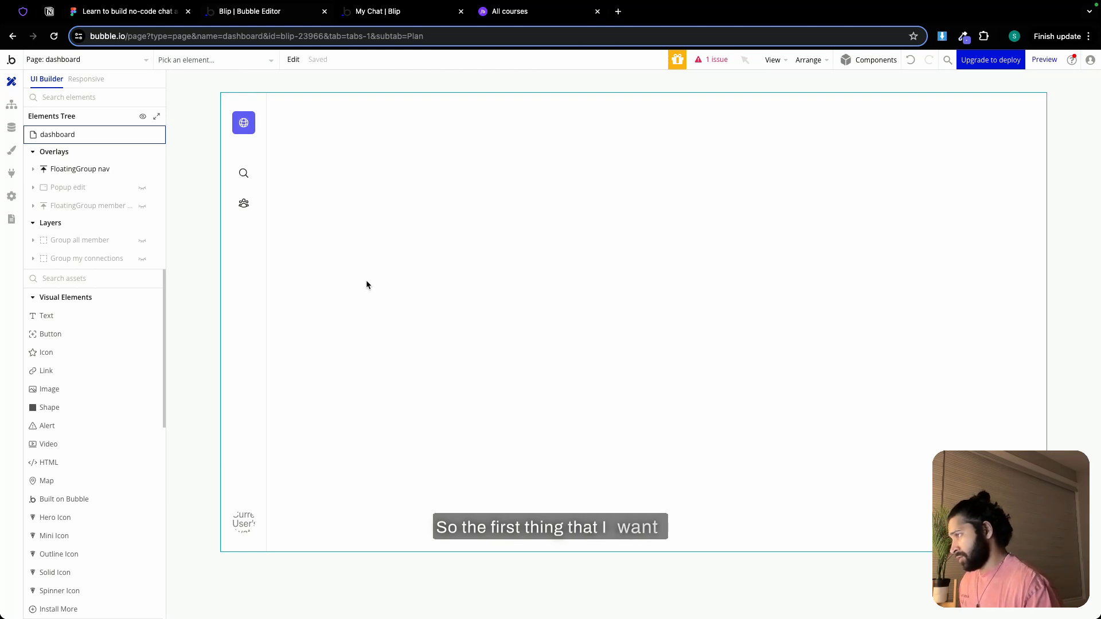
Add a condition to the dashboard's FloatingGroup nav that makes it not visible when current page width ≤ Custom (976 px)
double_click(250, 299)
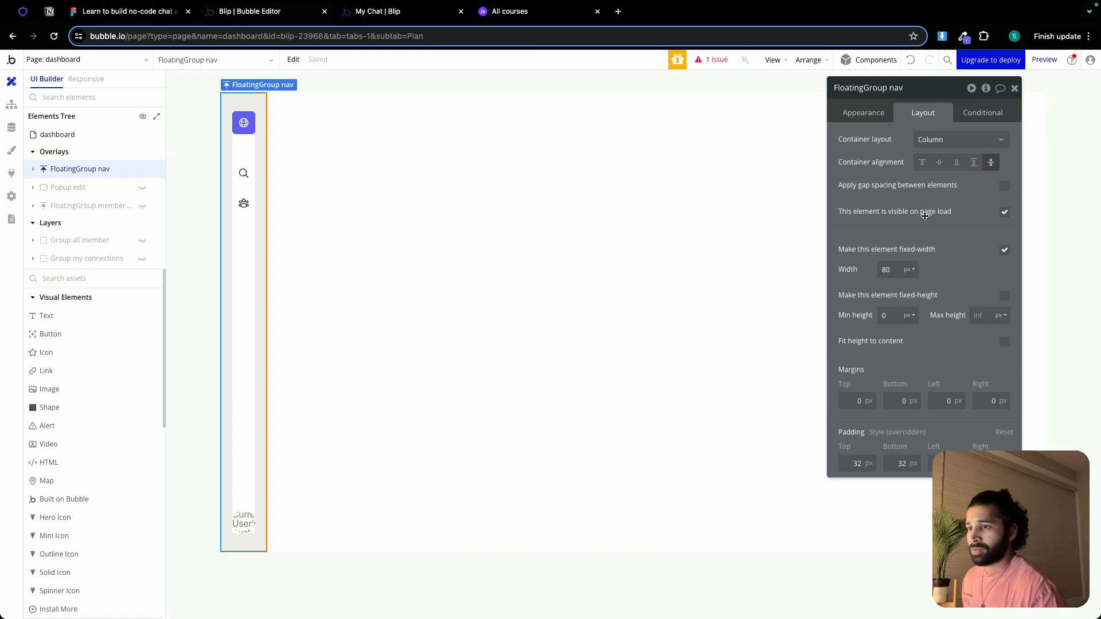
left_click(977, 113)
left_click(933, 138)
right_click(967, 140)
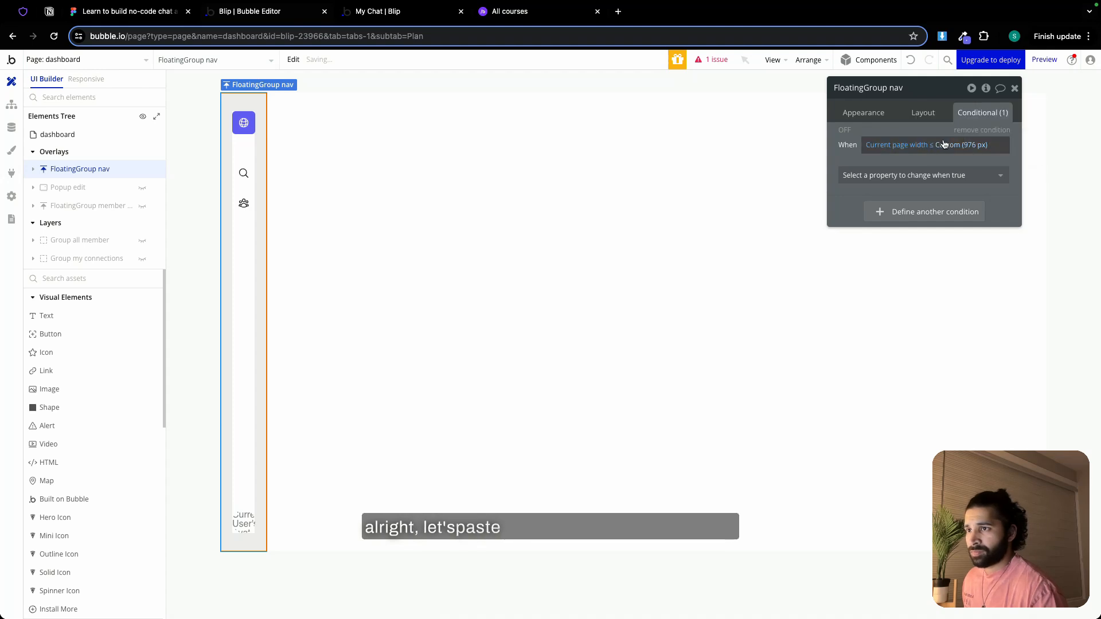
left_click(949, 175)
left_click(930, 213)
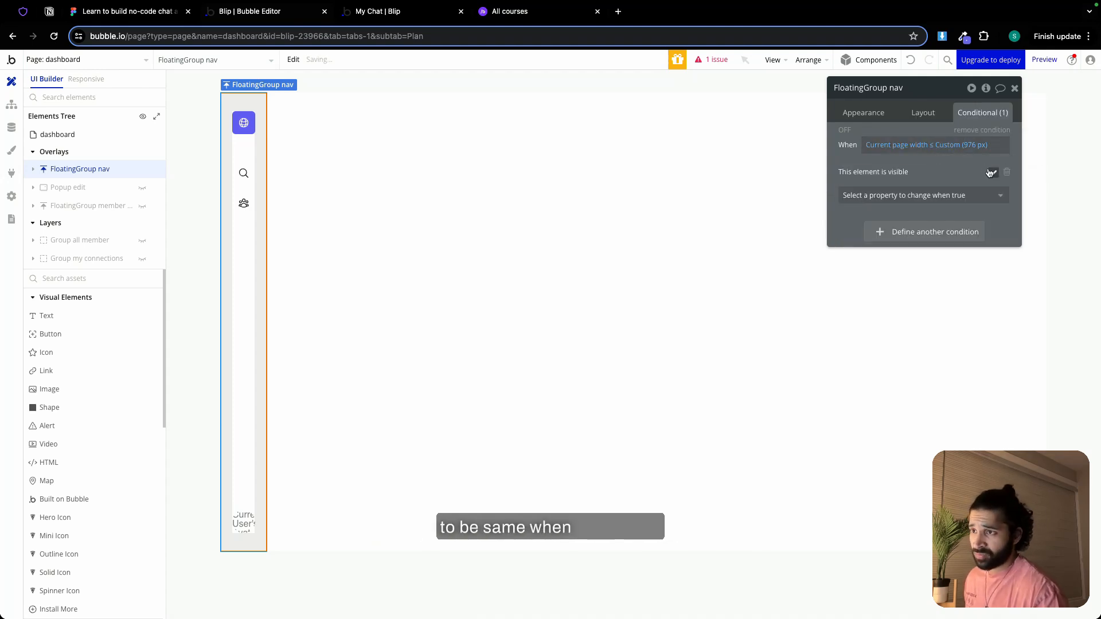
left_click(1015, 88)
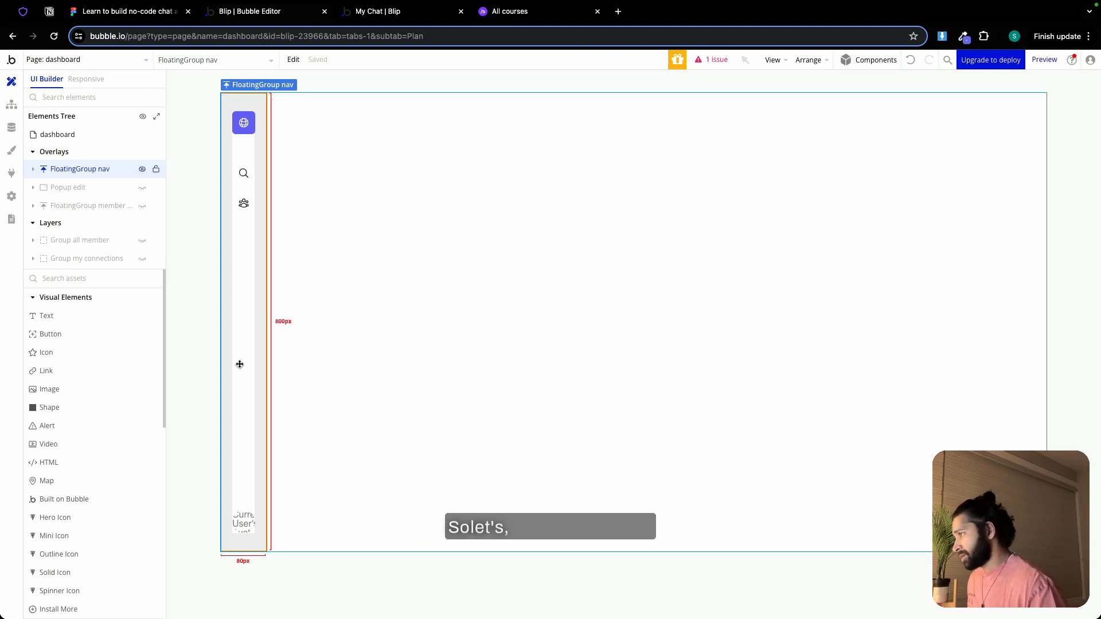
Draw a new floating group on the dashboard page and name it "FloatingGroup nav mobile"
scroll(93, 485, "down", 4)
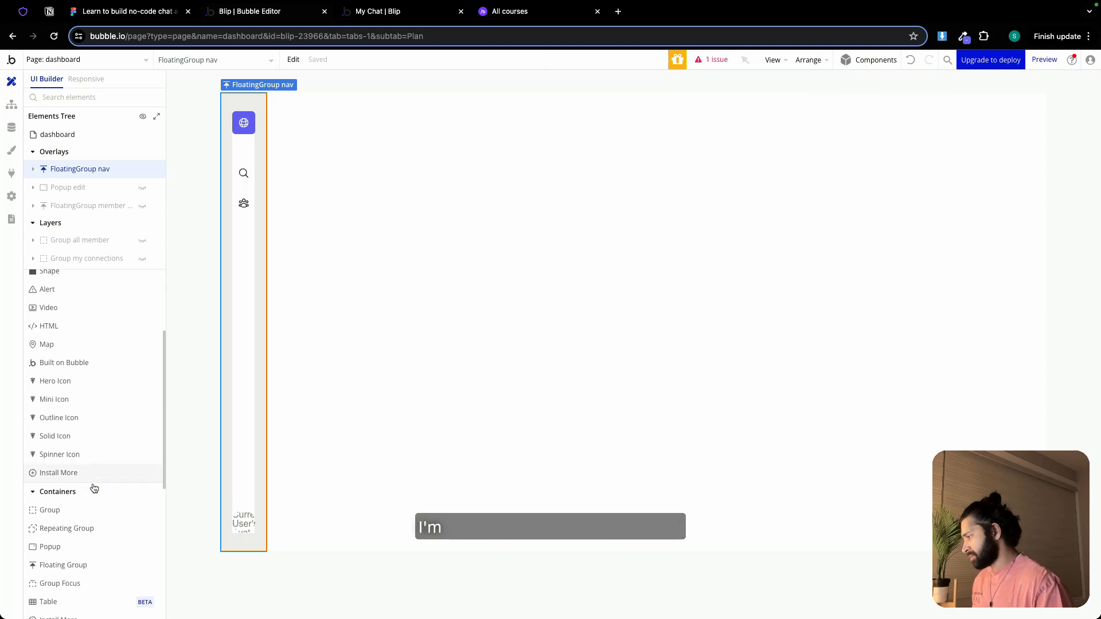
left_click(91, 478)
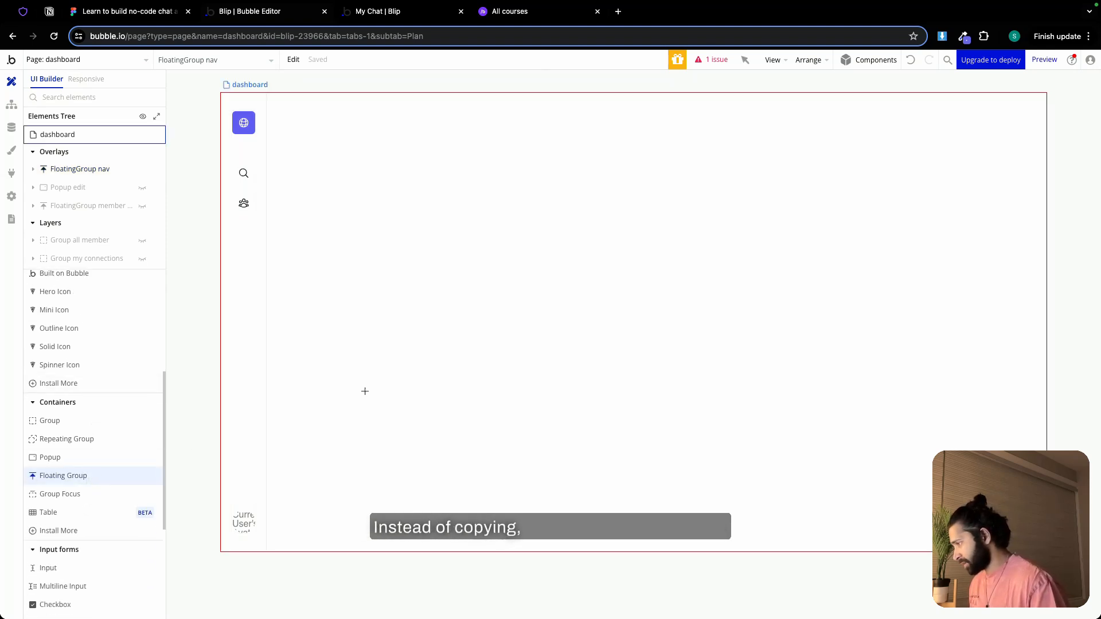
left_click_drag(359, 304, 397, 553)
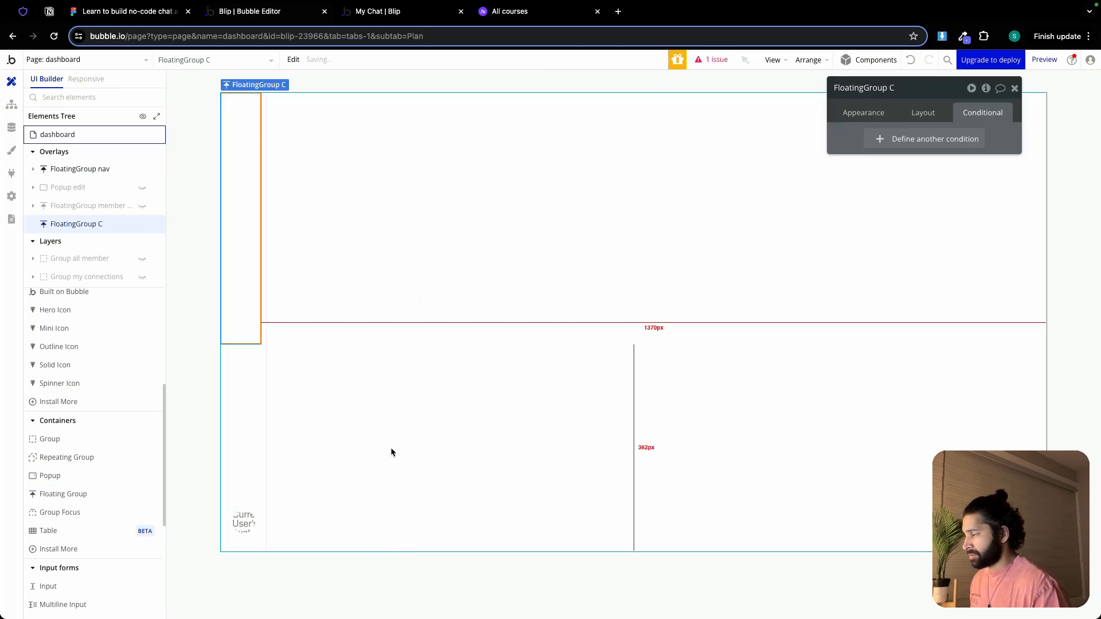
double_click(921, 90)
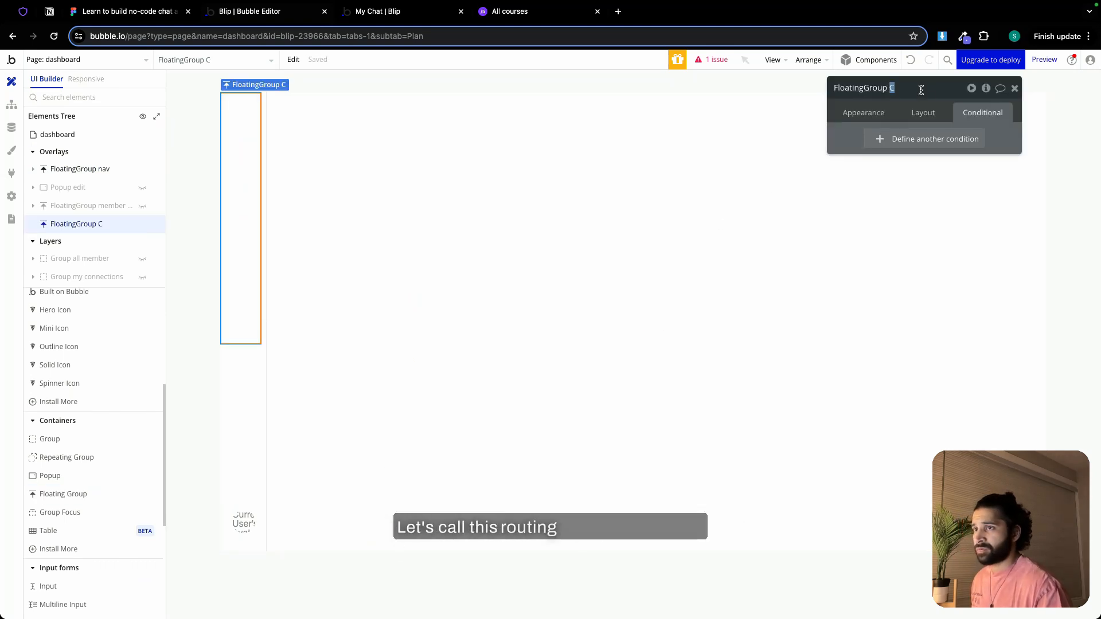
type("nav mobile")
Make FloatingGroup nav mobile float vertically relative to Bottom, keeping it horizontally relative to Left
left_click(879, 115)
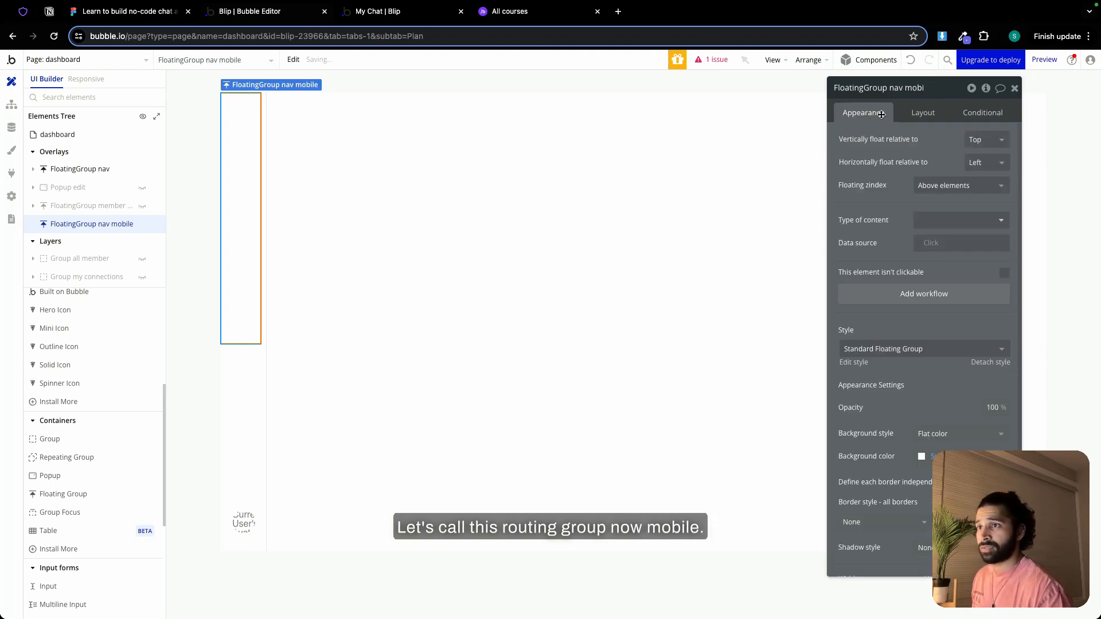
left_click(978, 148)
left_click(982, 191)
left_click(983, 163)
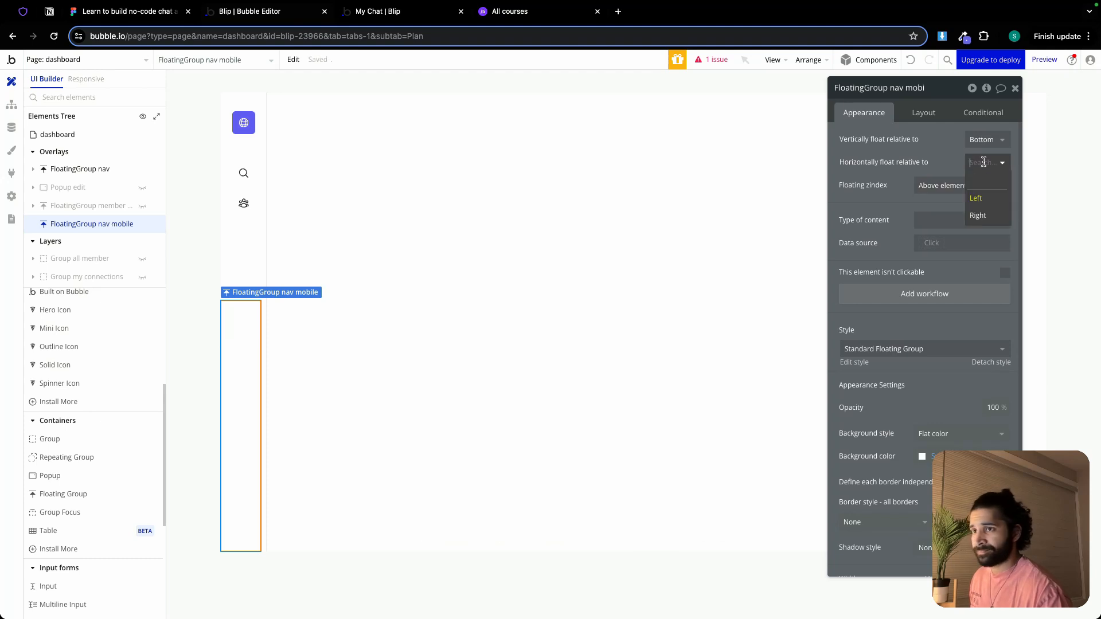
left_click(947, 162)
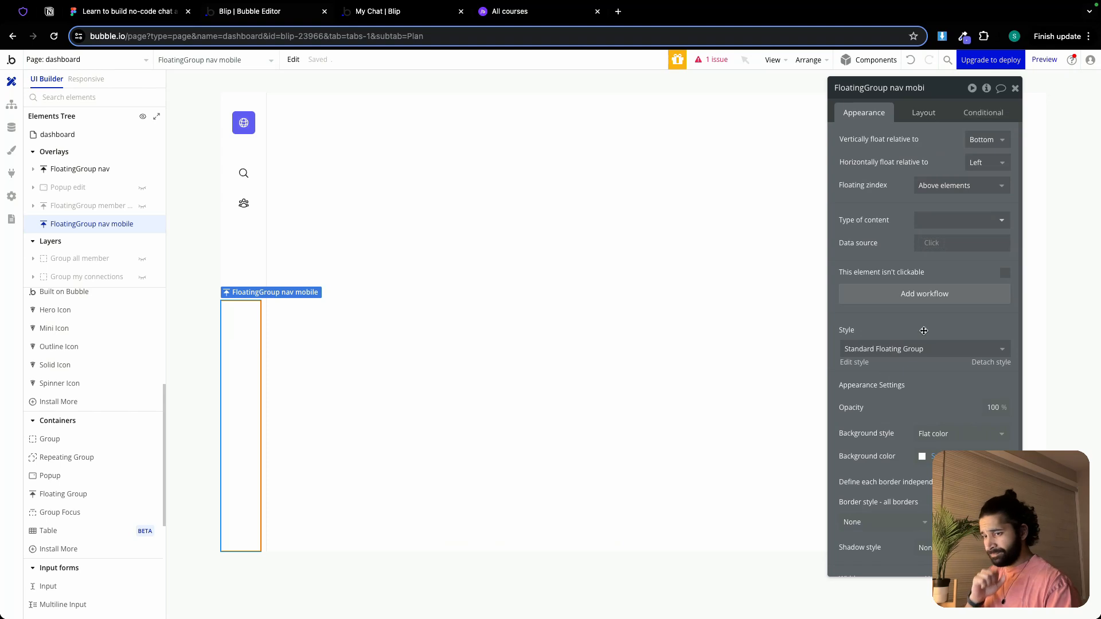
Define the floating group's borders independently and give it a solid top border, 1 wide, in the Border (#EBEBEB) color
scroll(926, 241, "down", 4)
left_click(1005, 373)
scroll(955, 394, "down", 1)
scroll(954, 394, "down", 1)
left_click(900, 323)
left_click(892, 372)
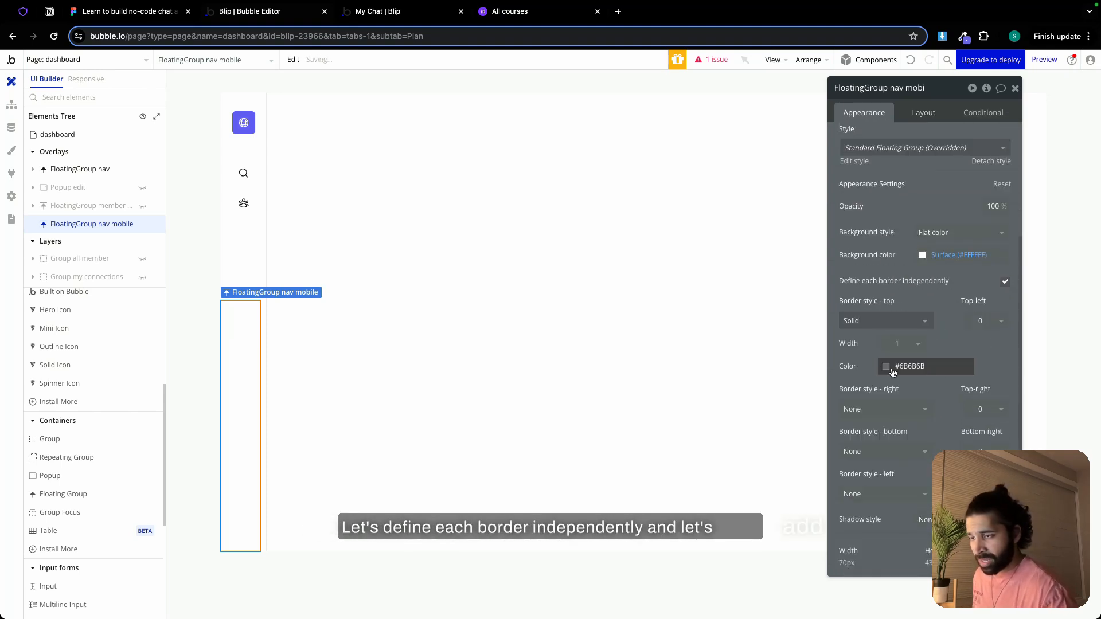
left_click(905, 365)
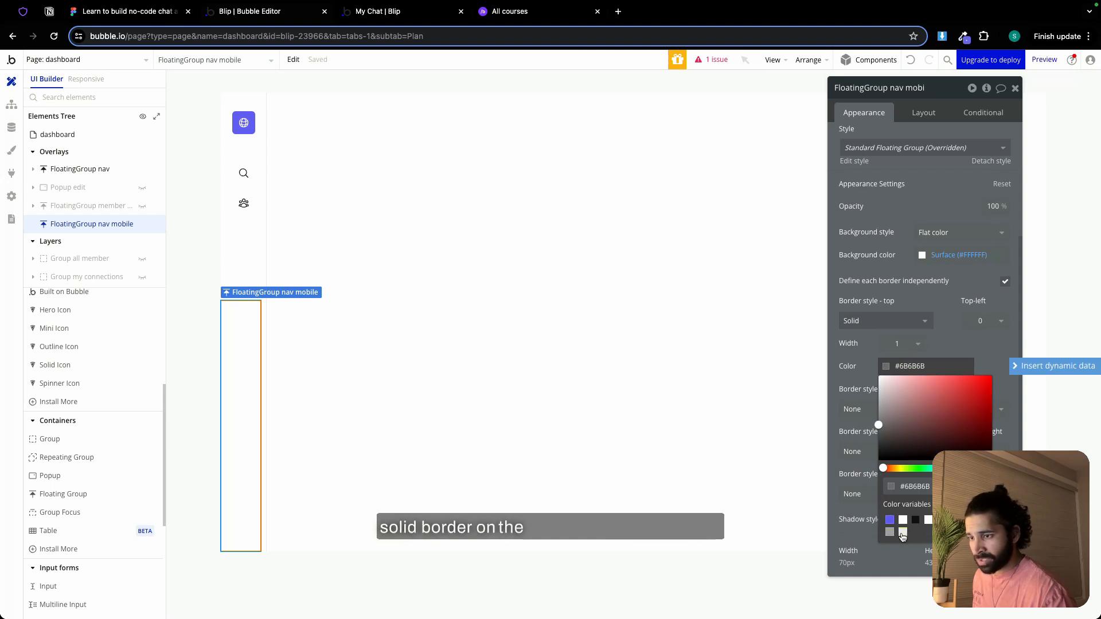
left_click(947, 346)
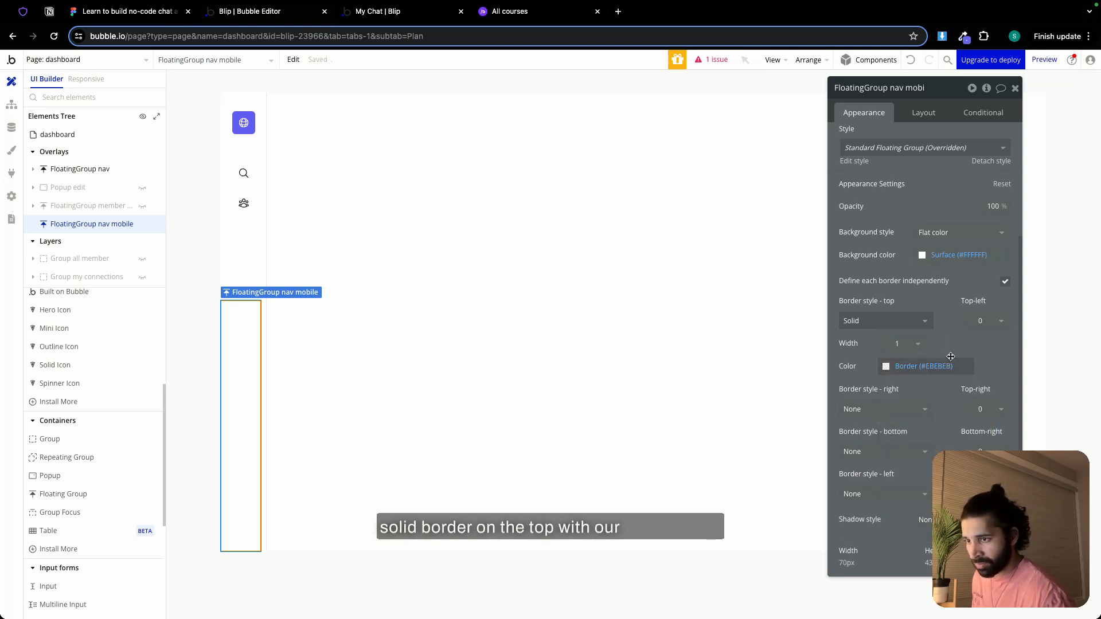
Give the floating group a Row layout without fixed width, with a min width of 0 px and a min height of 80 px
left_click(923, 112)
left_click(933, 142)
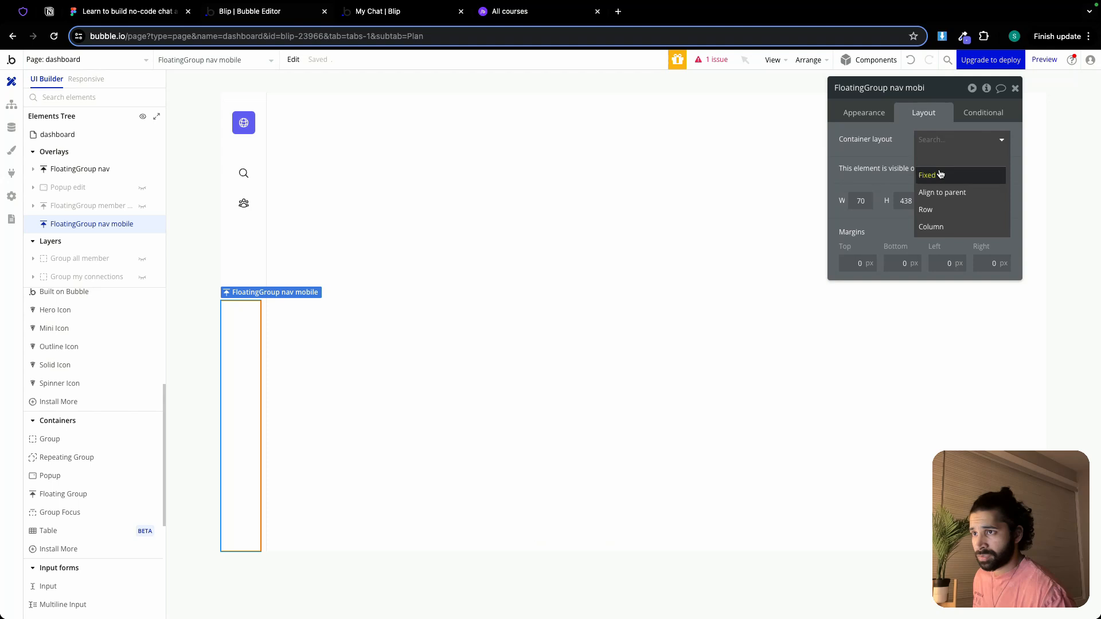
left_click(944, 211)
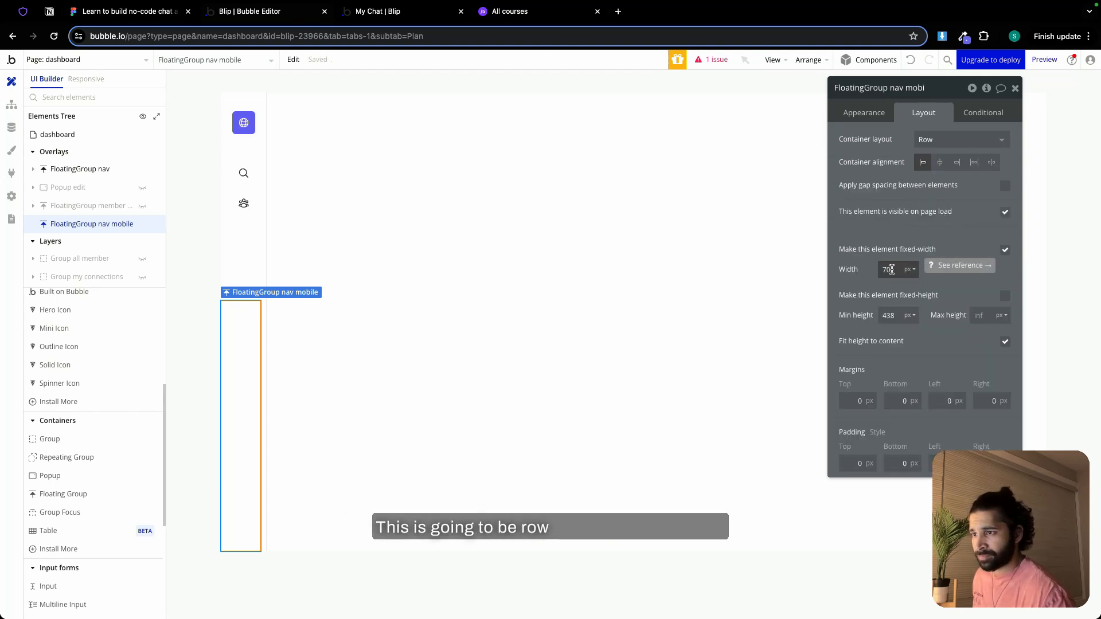
left_click(1005, 250)
left_click(898, 270)
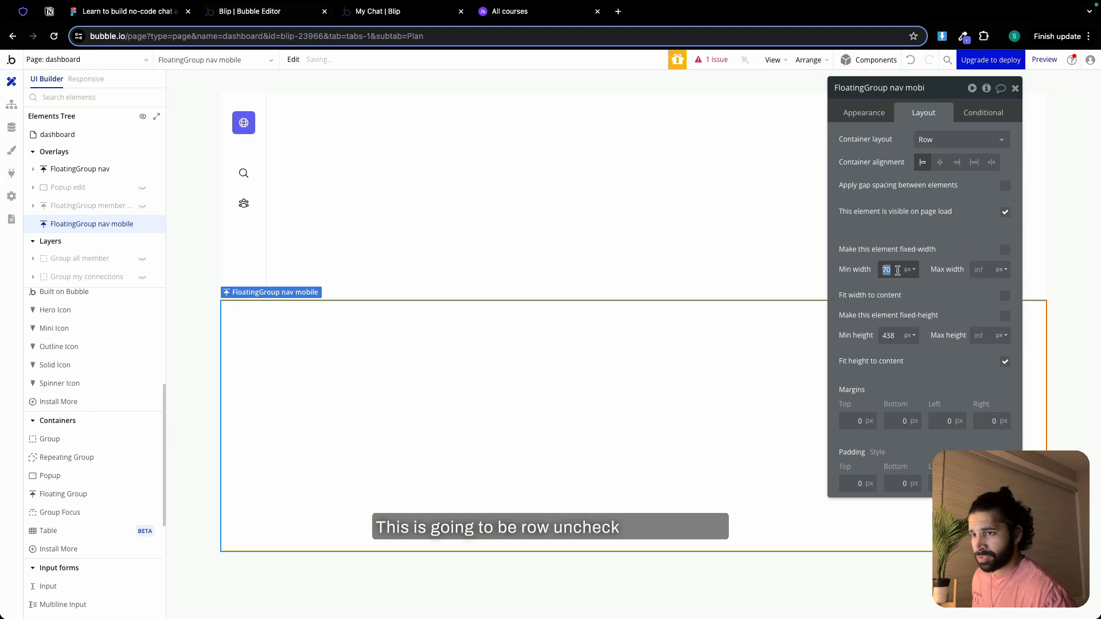
type("0")
left_click(893, 337)
type("80")
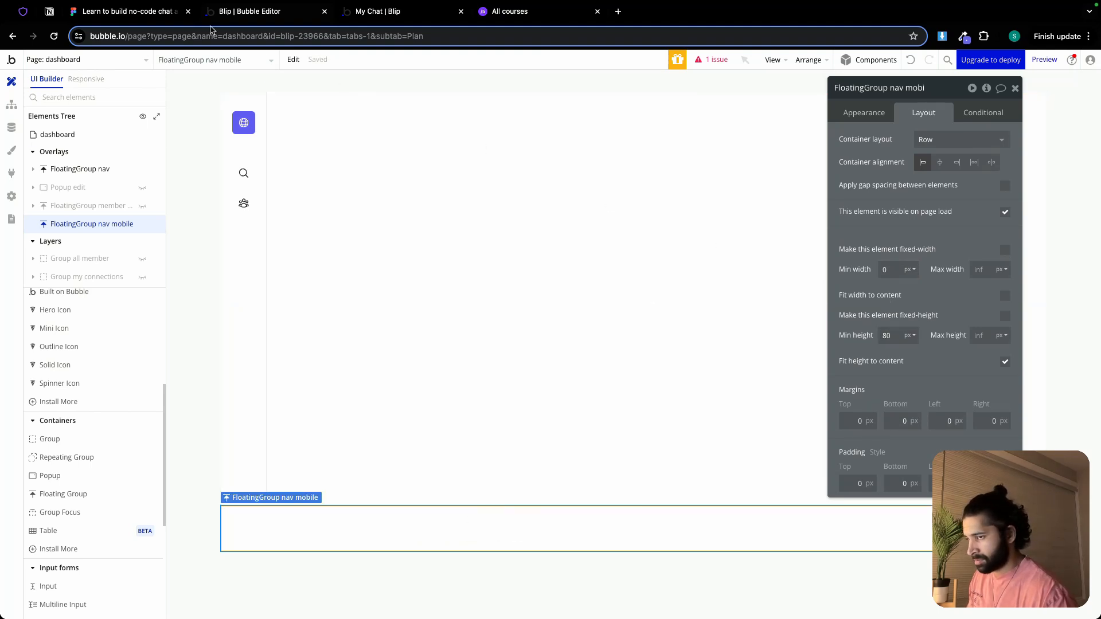
Check the mobile nav bar's height in Figma, and back in Bubble fix the floating group's height at 80 px with 24 px left padding
left_click(76, 16)
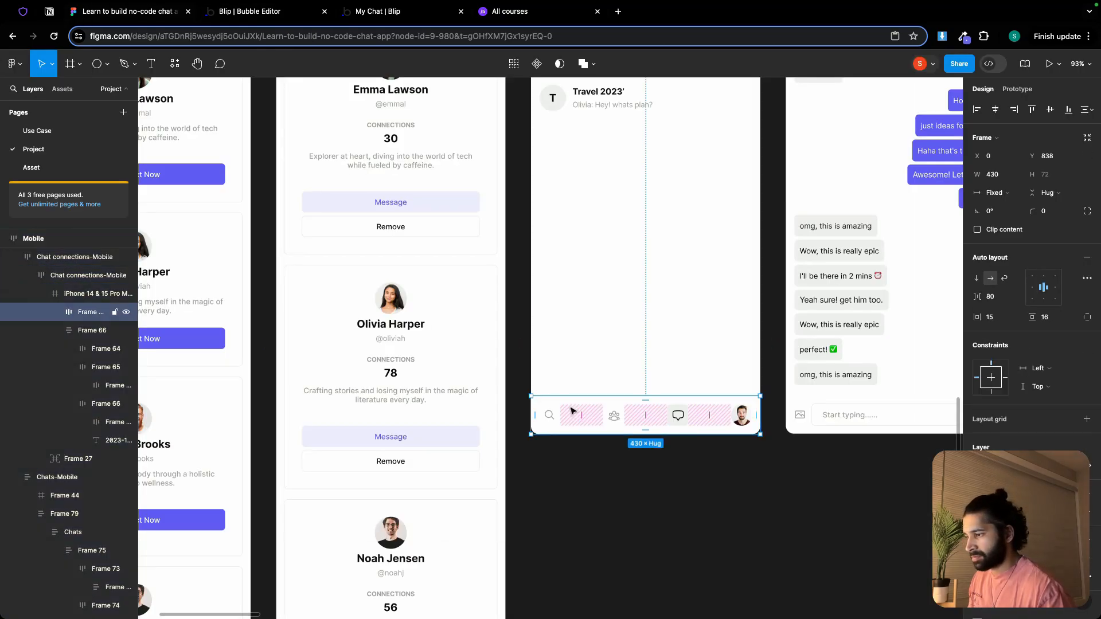
left_click(286, 15)
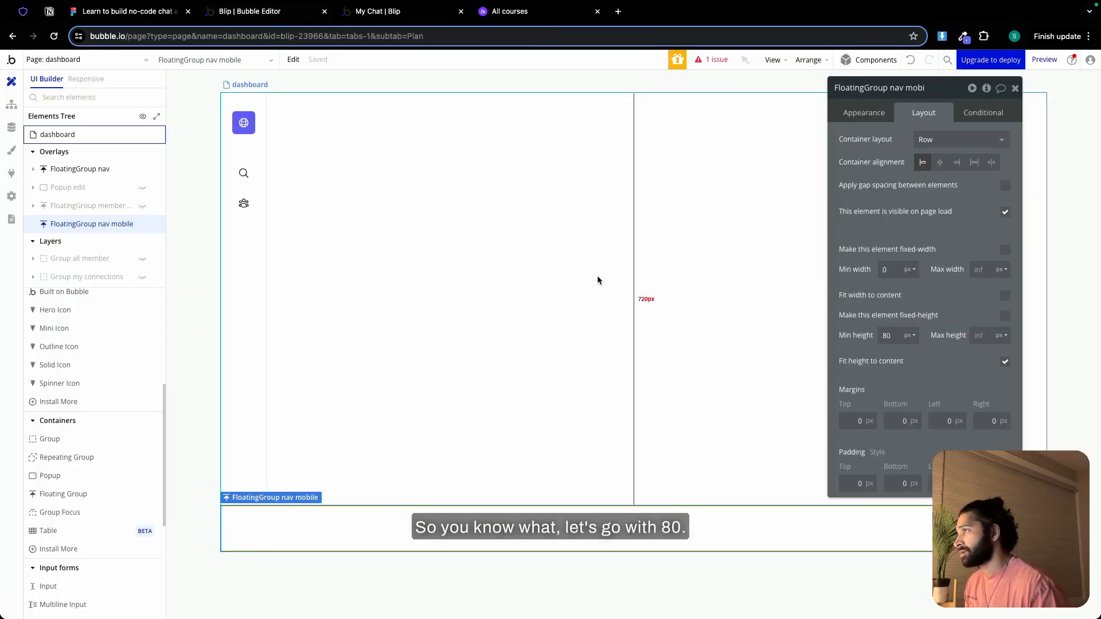
left_click(1004, 316)
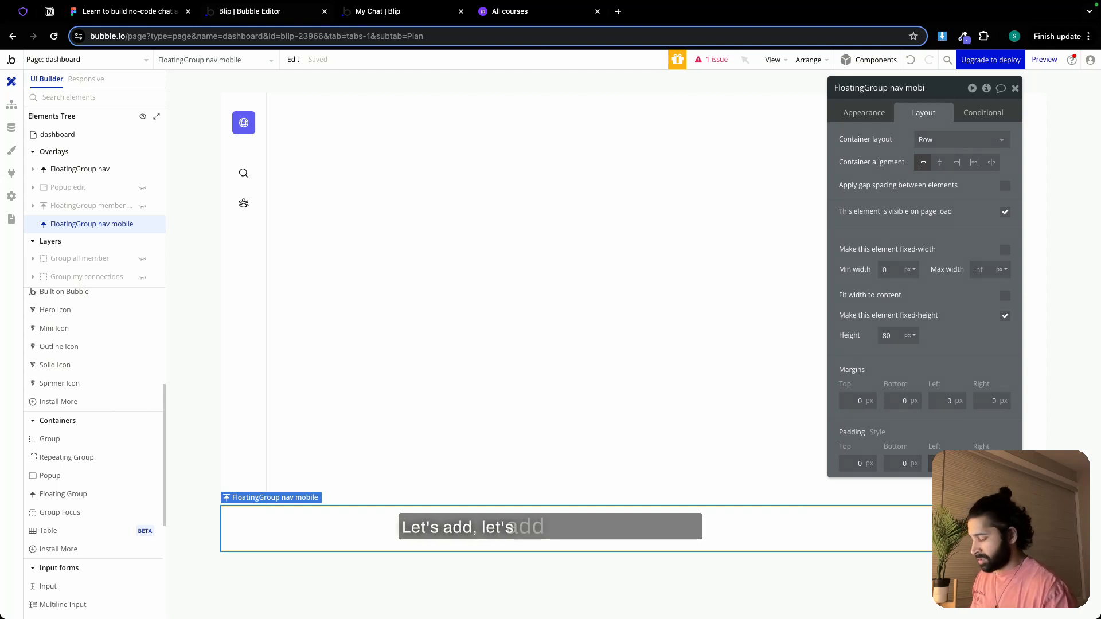
type("24")
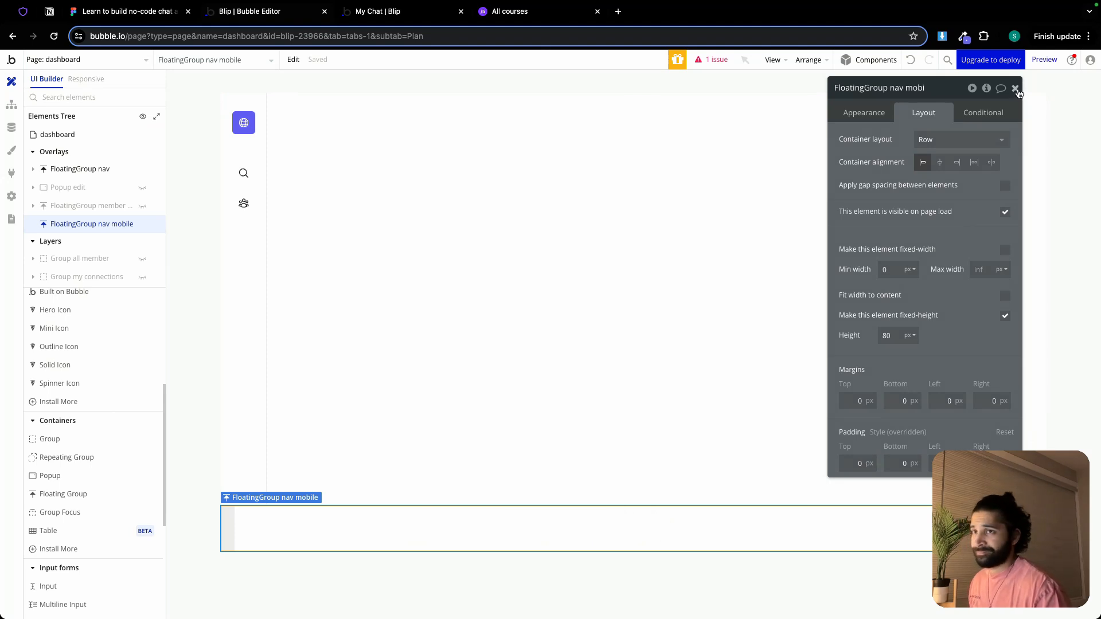
left_click(1015, 89)
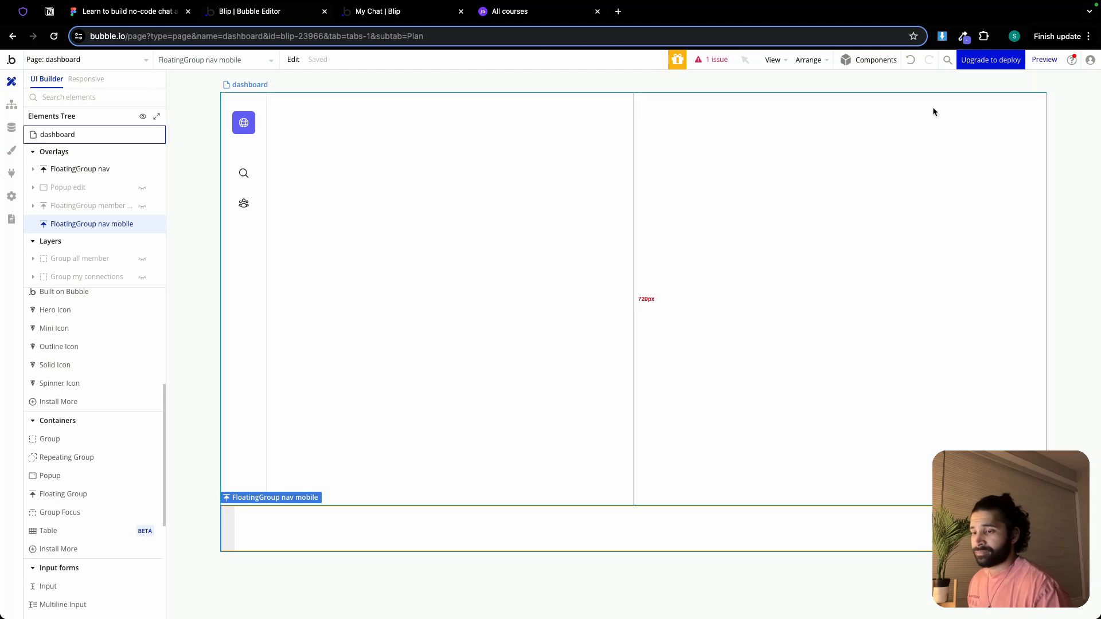
Make FloatingGroup nav mobile not visible on page load, with a condition showing it when current page width ≤ Custom (976 px)
double_click(249, 173)
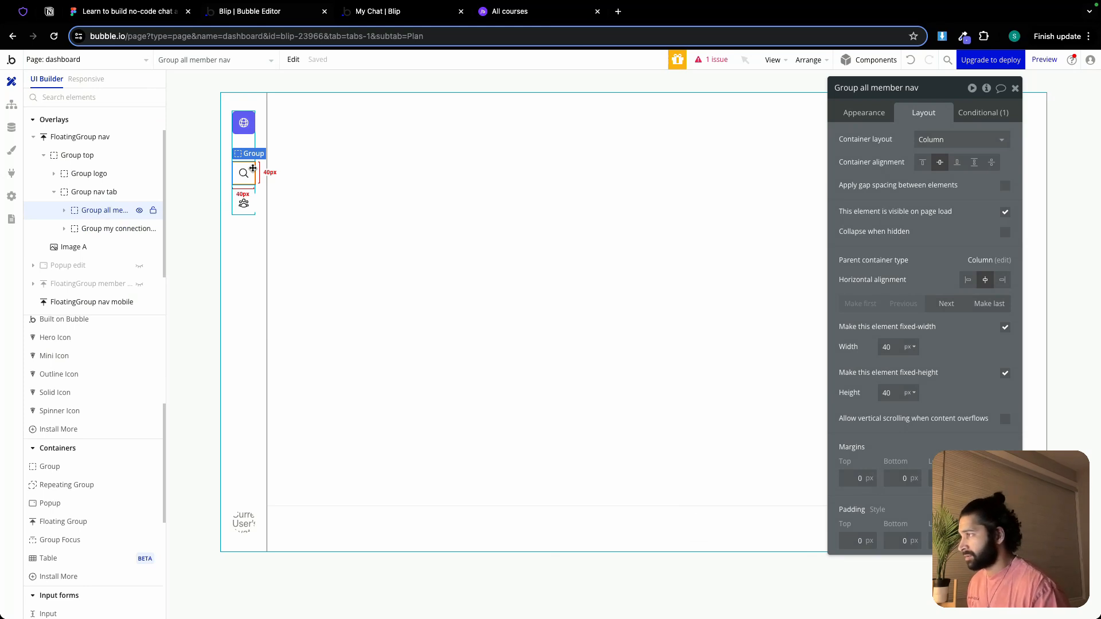
left_click(381, 515)
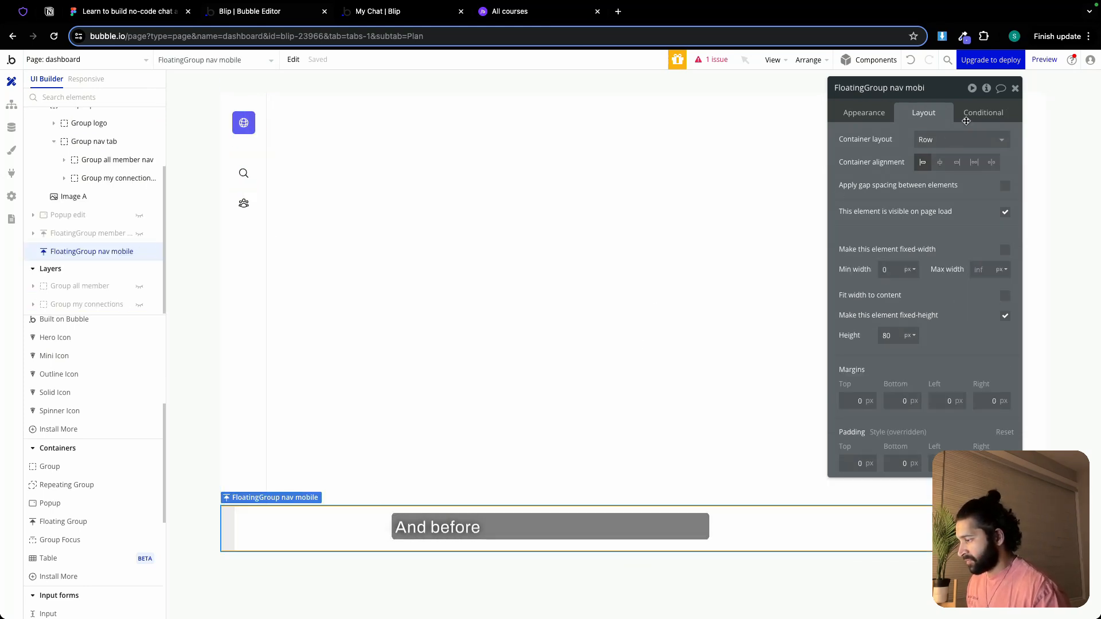
left_click(1005, 212)
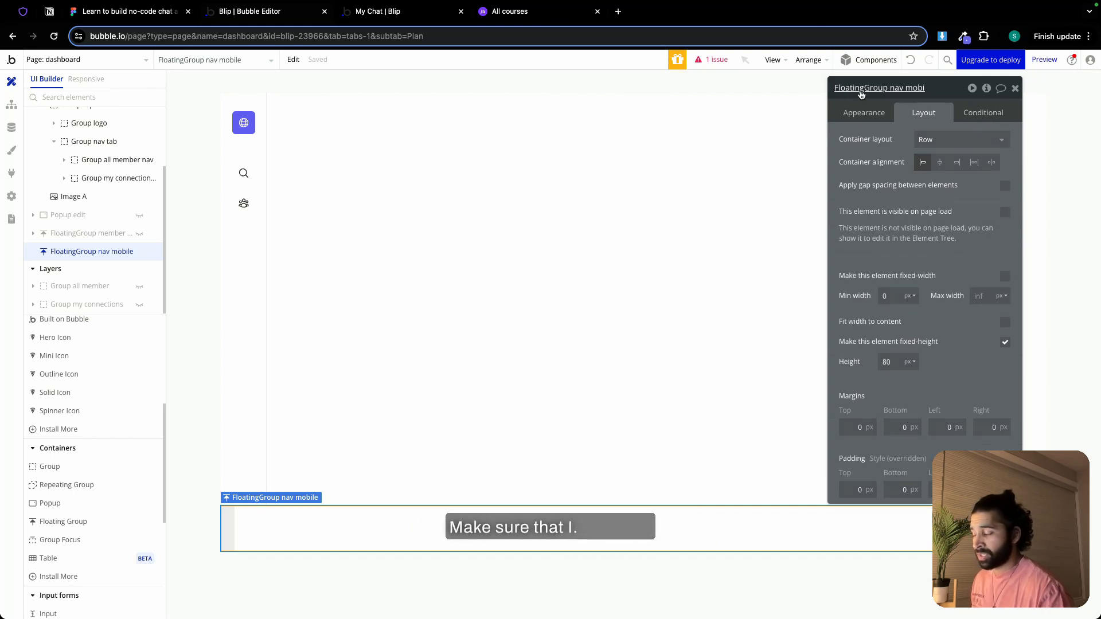
left_click(982, 112)
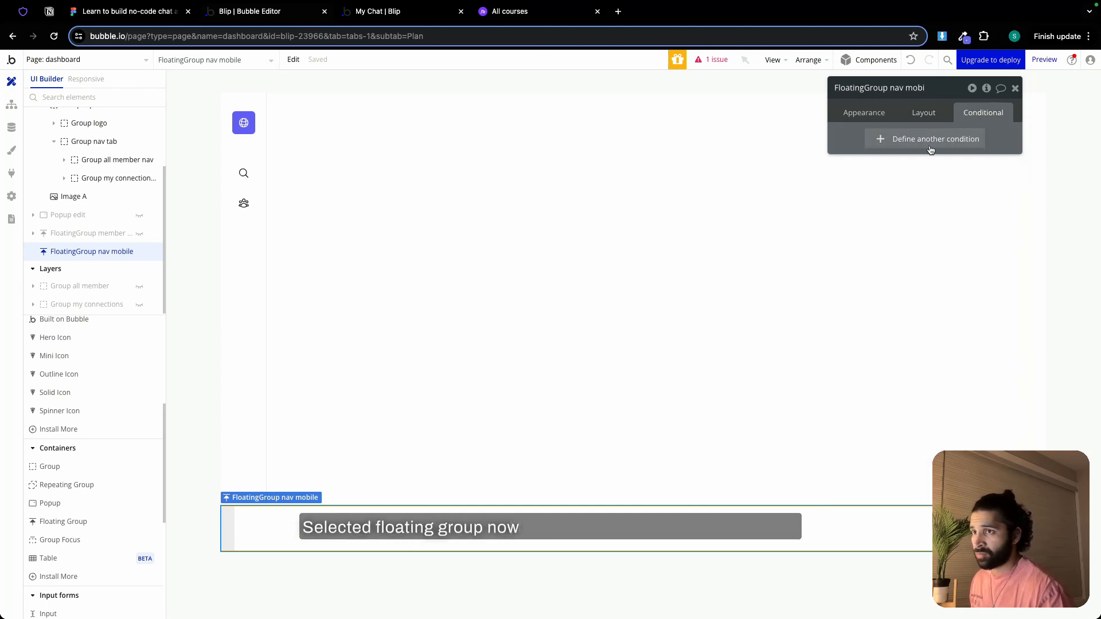
left_click(931, 150)
right_click(926, 144)
left_click(955, 136)
left_click(944, 179)
left_click(940, 210)
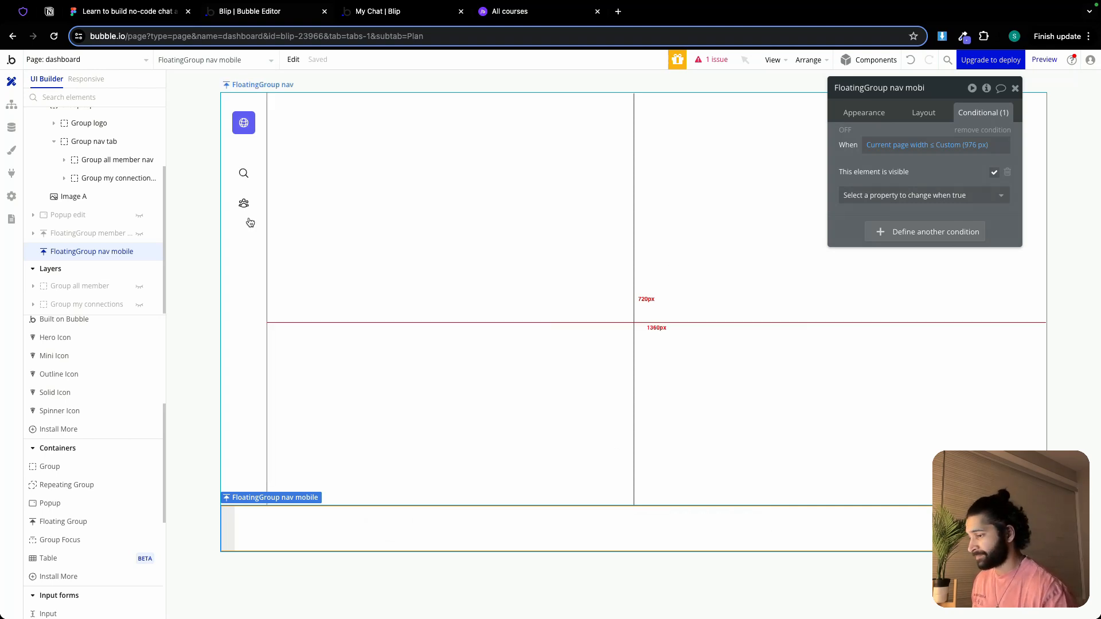
Copy Group all member nav with its workflows from the side navigation into FloatingGroup nav mobile
left_click(251, 184)
right_click(252, 183)
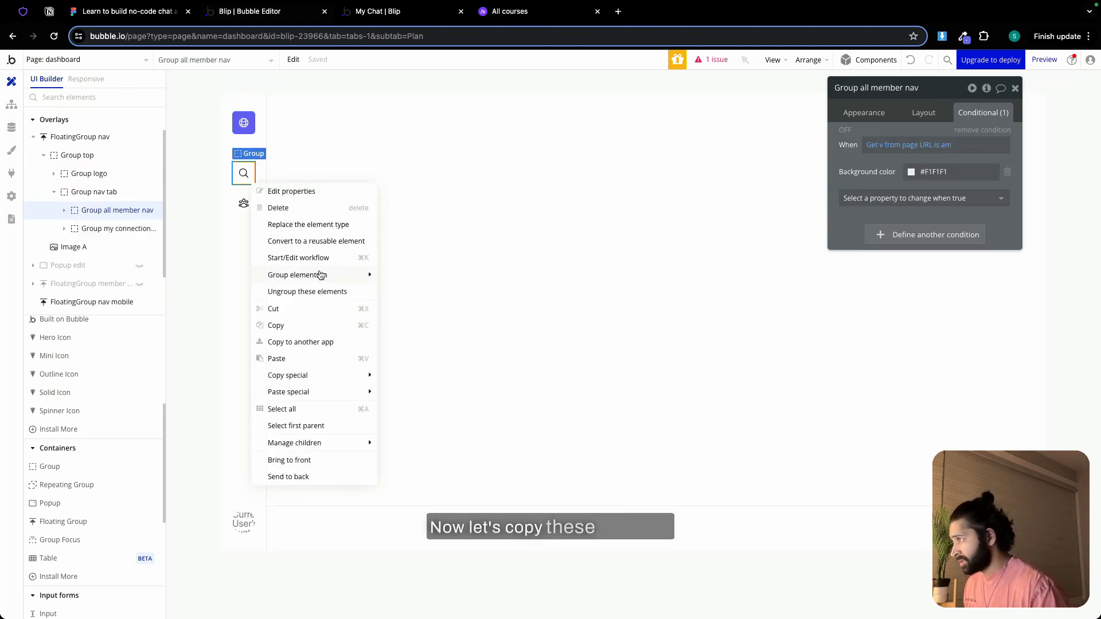
mouse_move(299, 380)
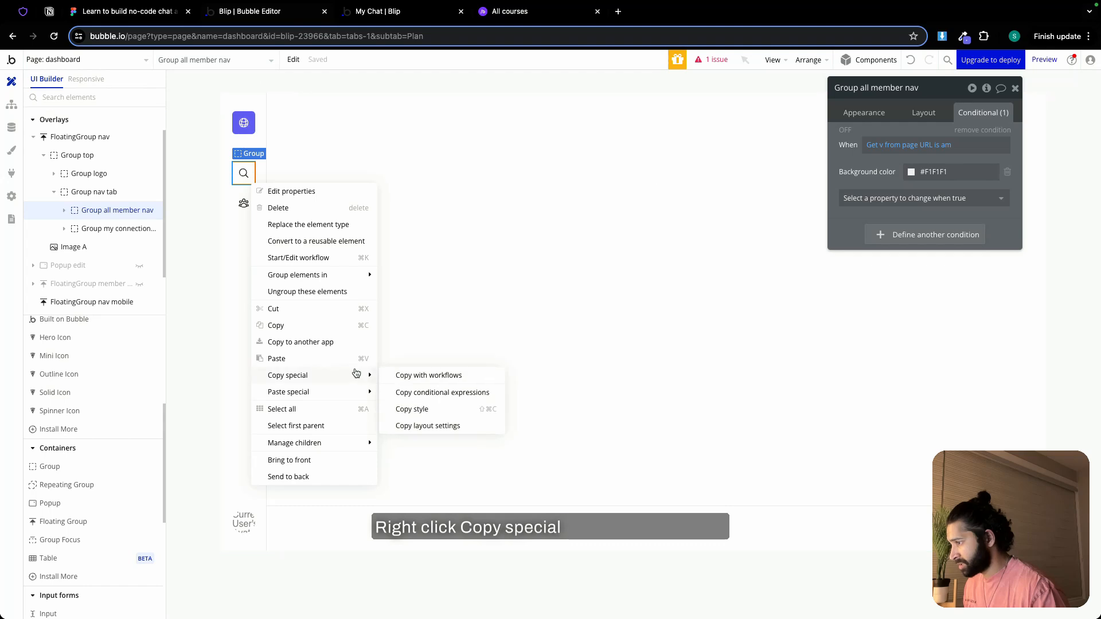
left_click(428, 376)
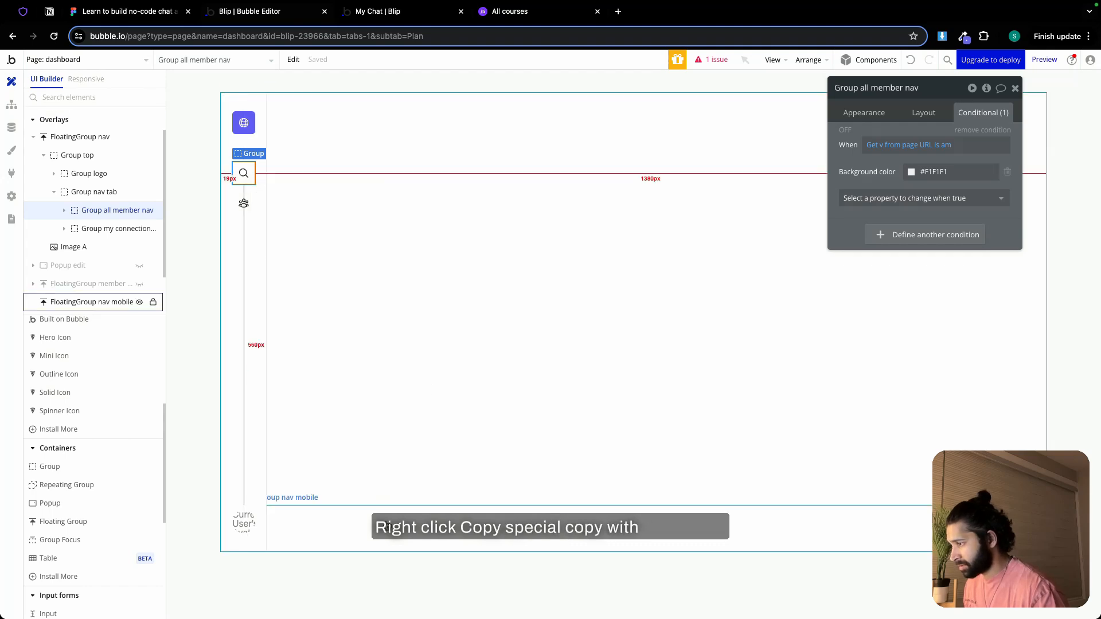
left_click(389, 519)
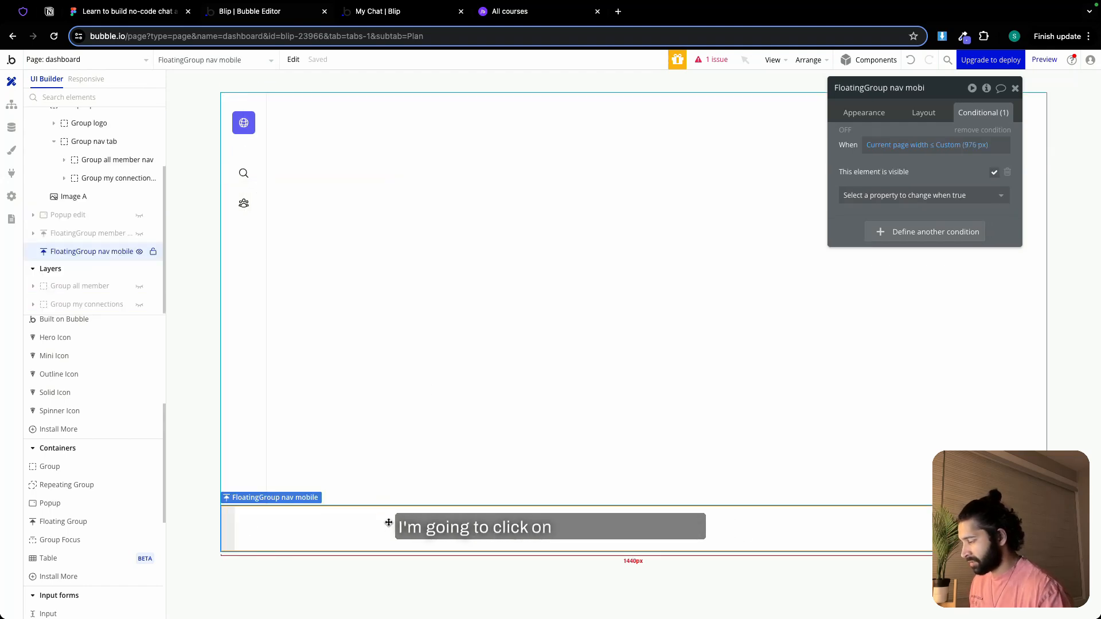
right_click(389, 517)
mouse_move(435, 550)
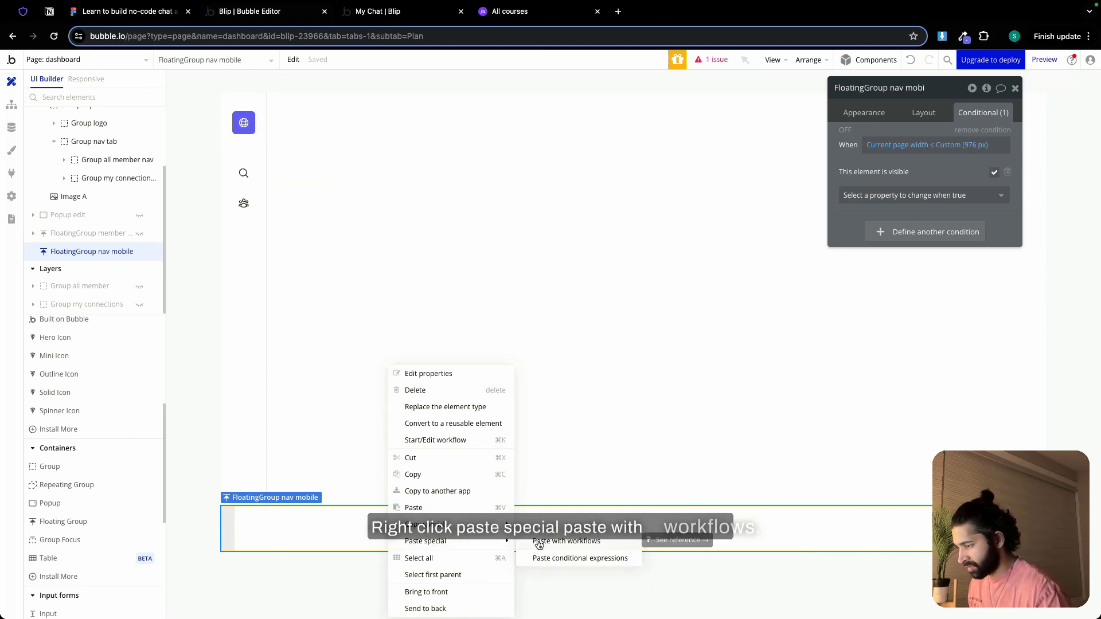
left_click(539, 541)
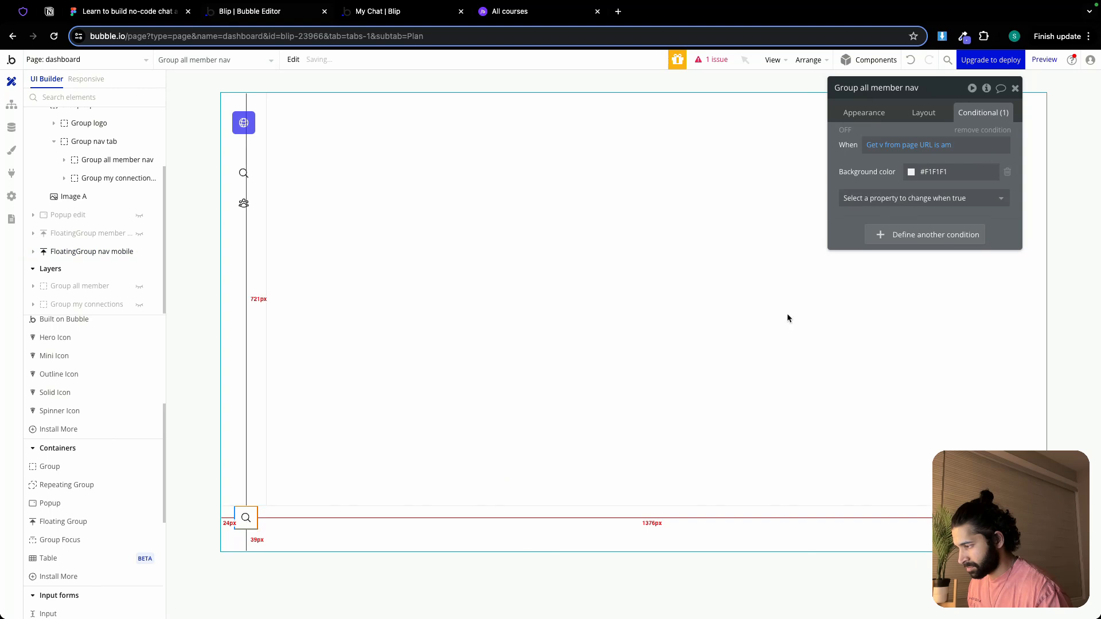
Center the pasted all member group vertically in the mobile nav and rename it "Group all member nav -mobile"
left_click(924, 112)
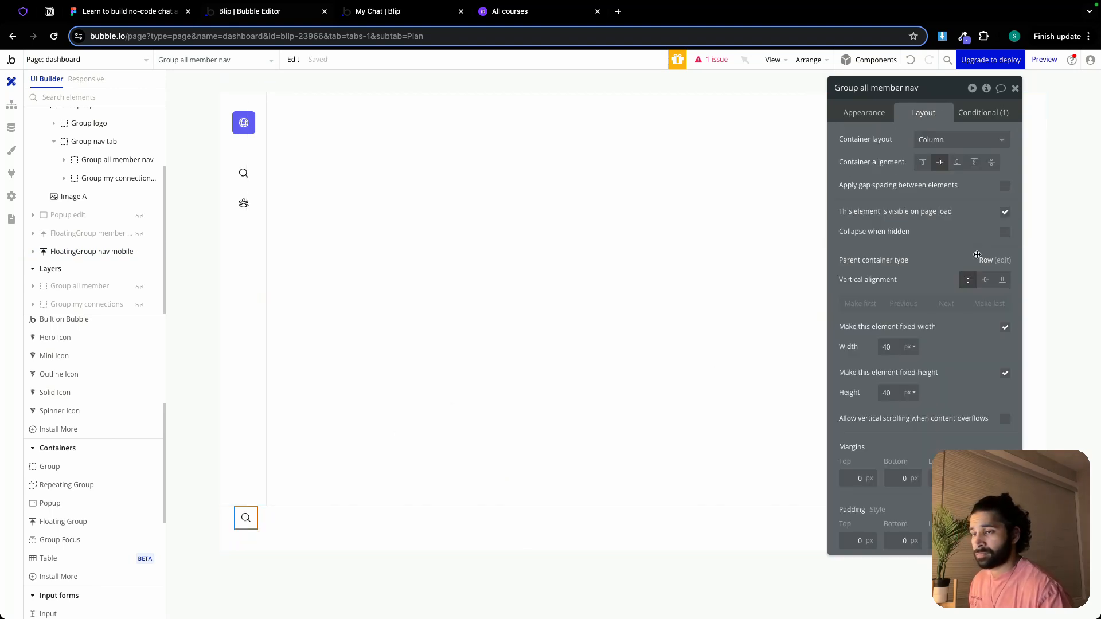
left_click(985, 280)
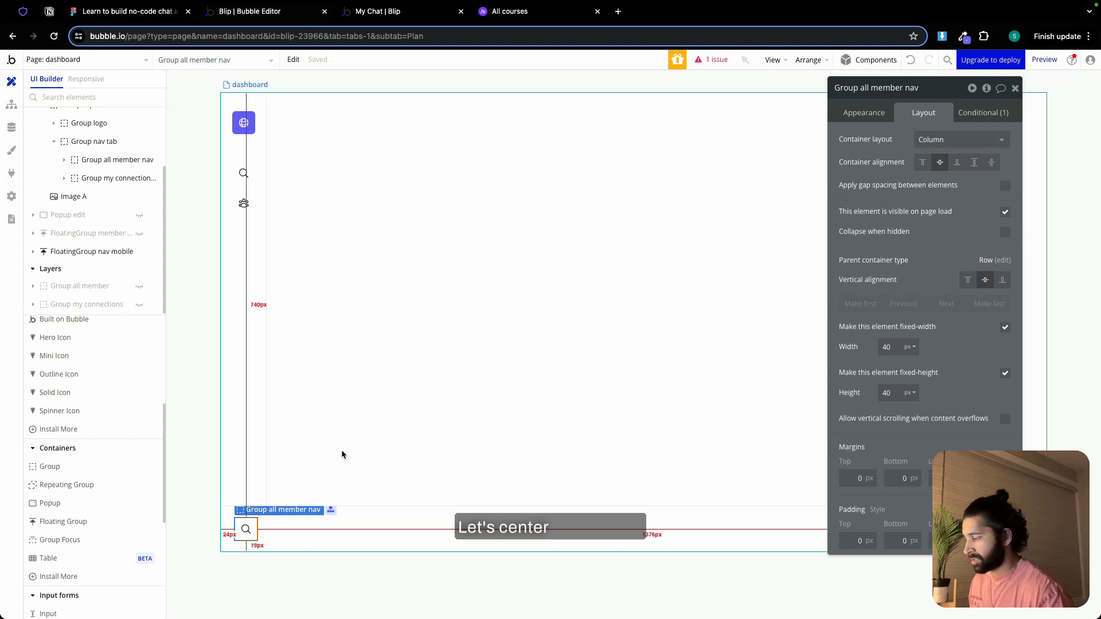
left_click(922, 91)
type("-mobi")
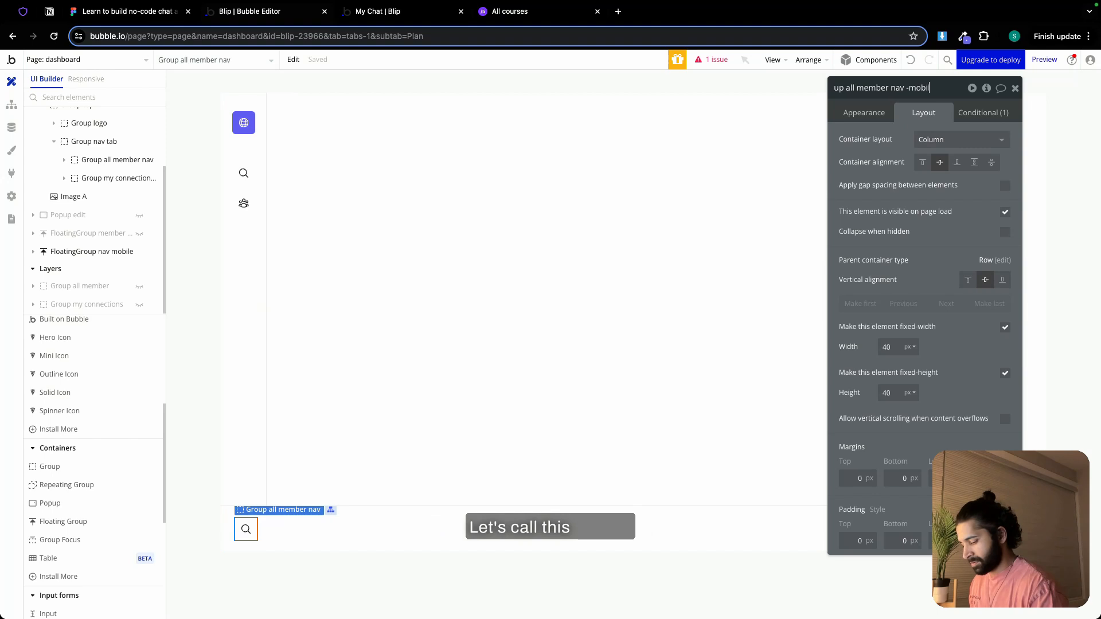
type("le")
left_click(864, 112)
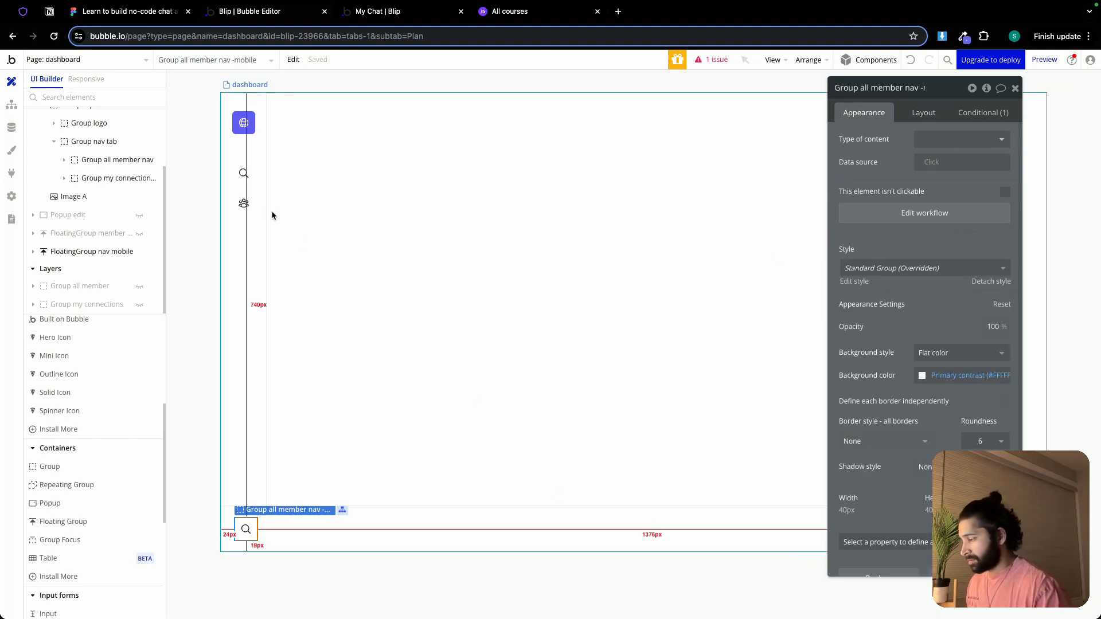
Copy Group my connections nav with its workflows into FloatingGroup nav mobile and center the copy vertically
left_click(243, 203)
right_click(246, 208)
mouse_move(287, 403)
left_click(396, 405)
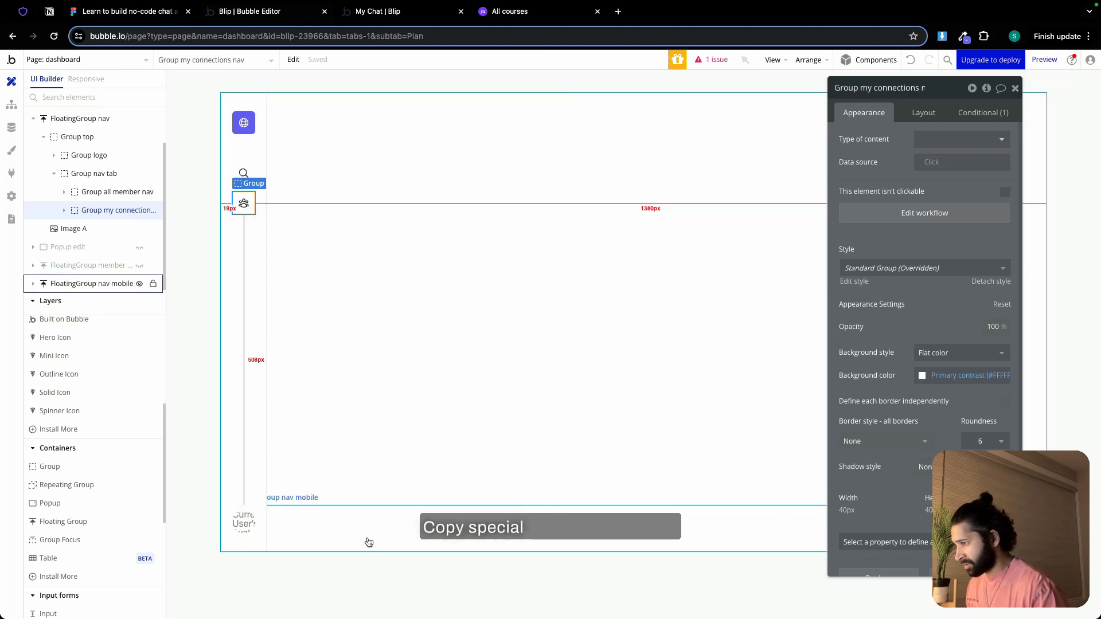
left_click(366, 529)
right_click(366, 529)
mouse_move(448, 523)
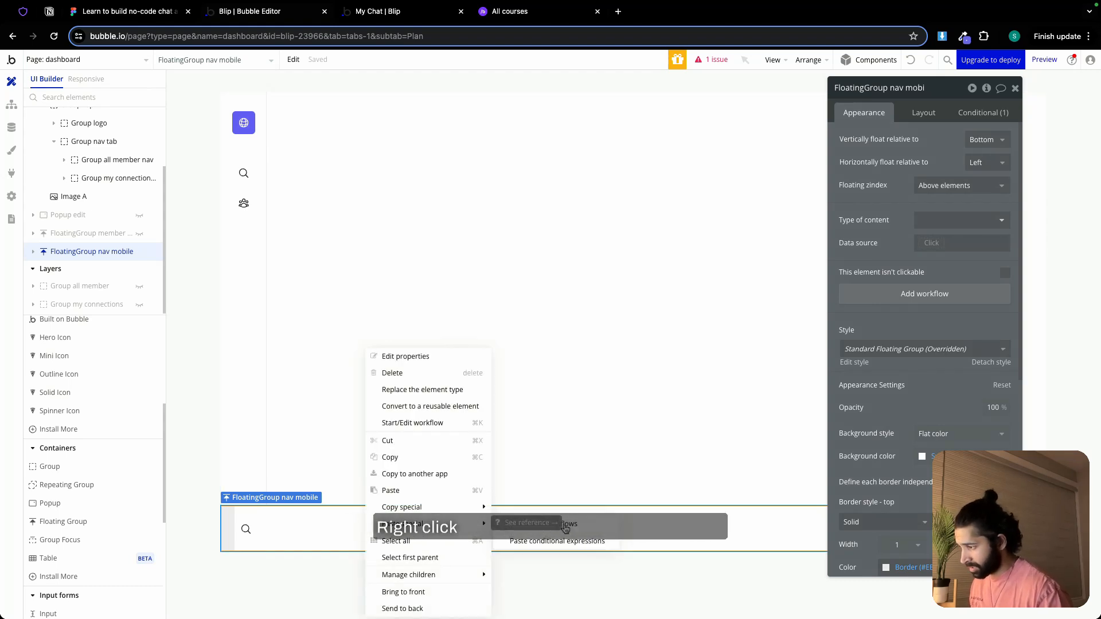
left_click(551, 523)
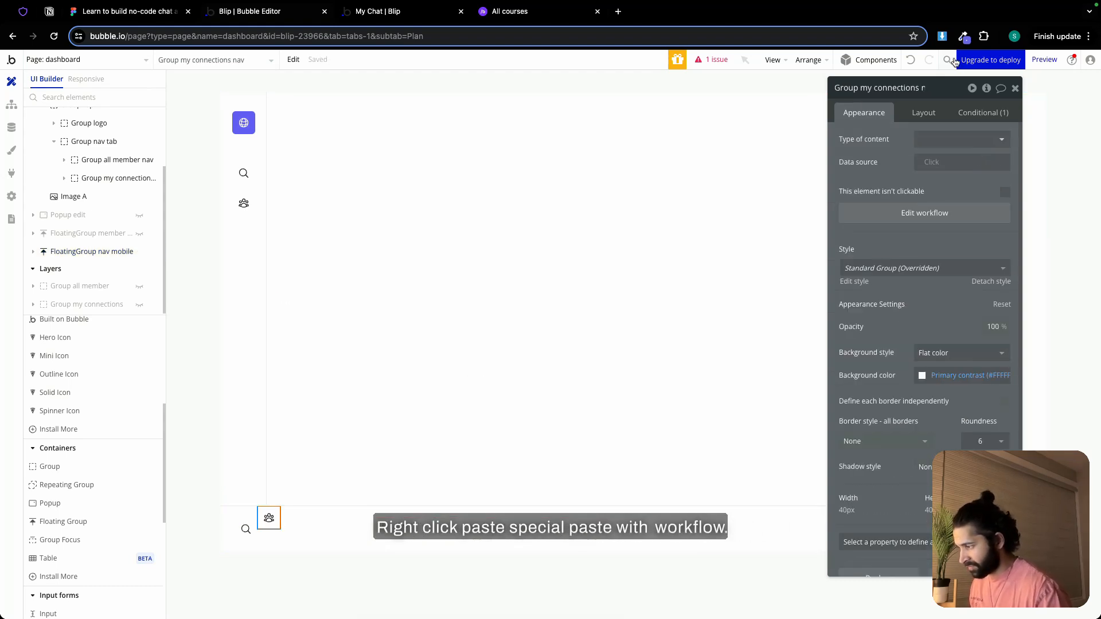
left_click(923, 112)
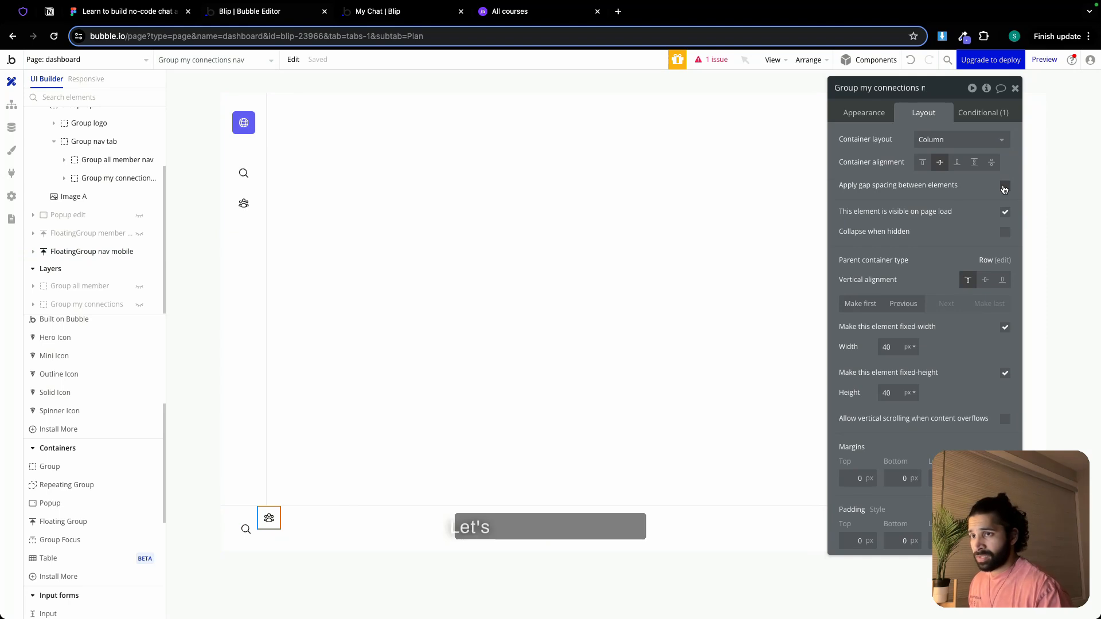
left_click(985, 279)
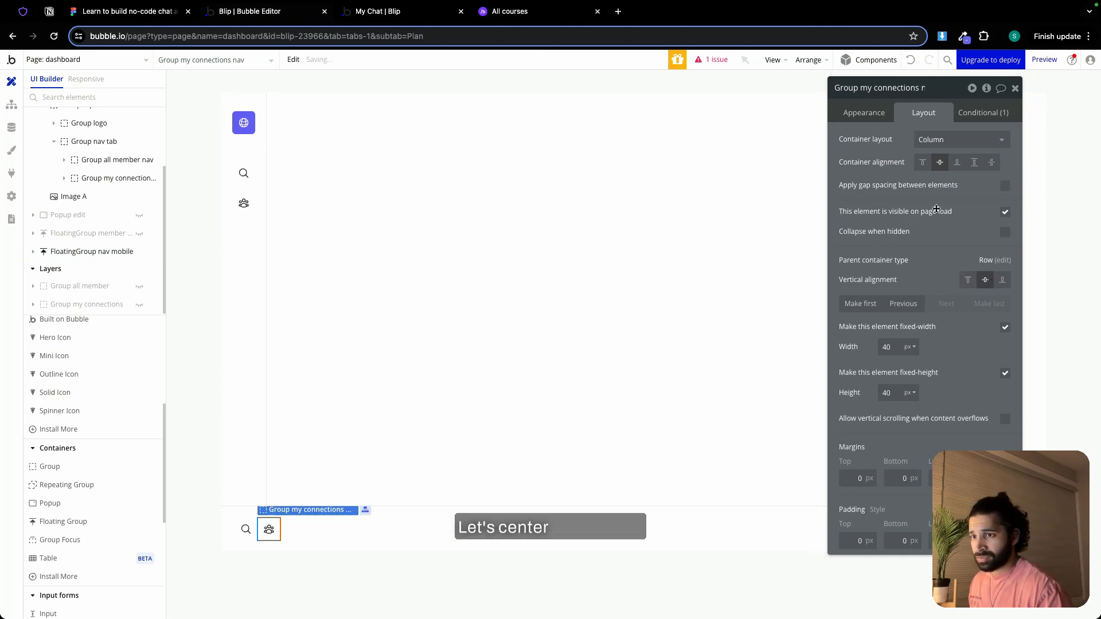
Rename the connections copy "Group my connections nav - mobile", paste another copy with workflows into FloatingGroup nav mobile, and center it vertically
left_click(924, 89)
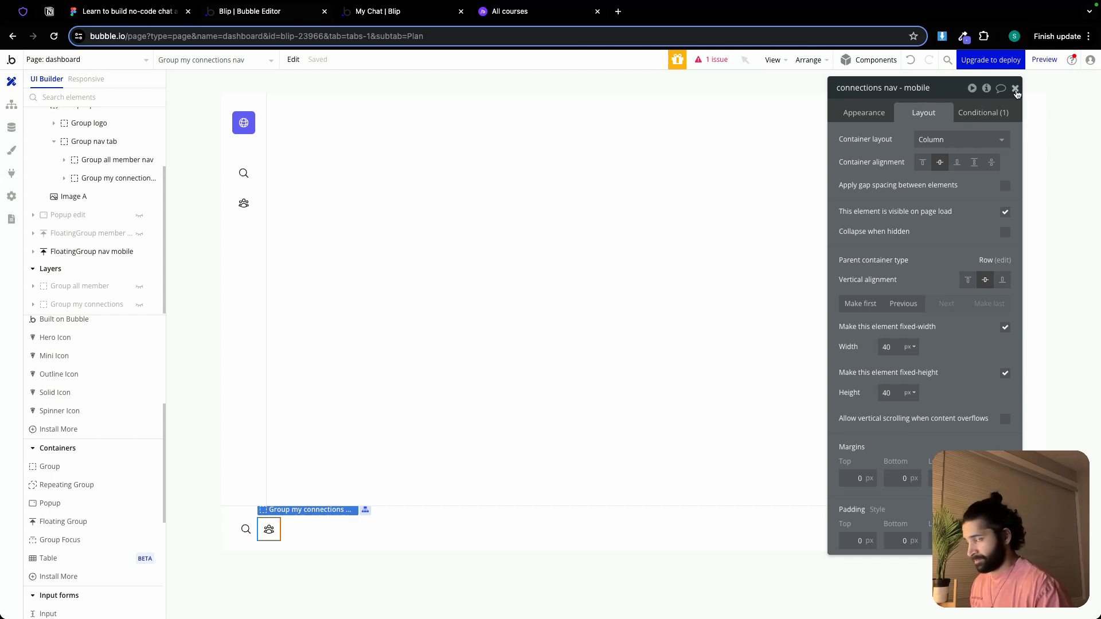
left_click(324, 531)
right_click(324, 531)
mouse_move(372, 530)
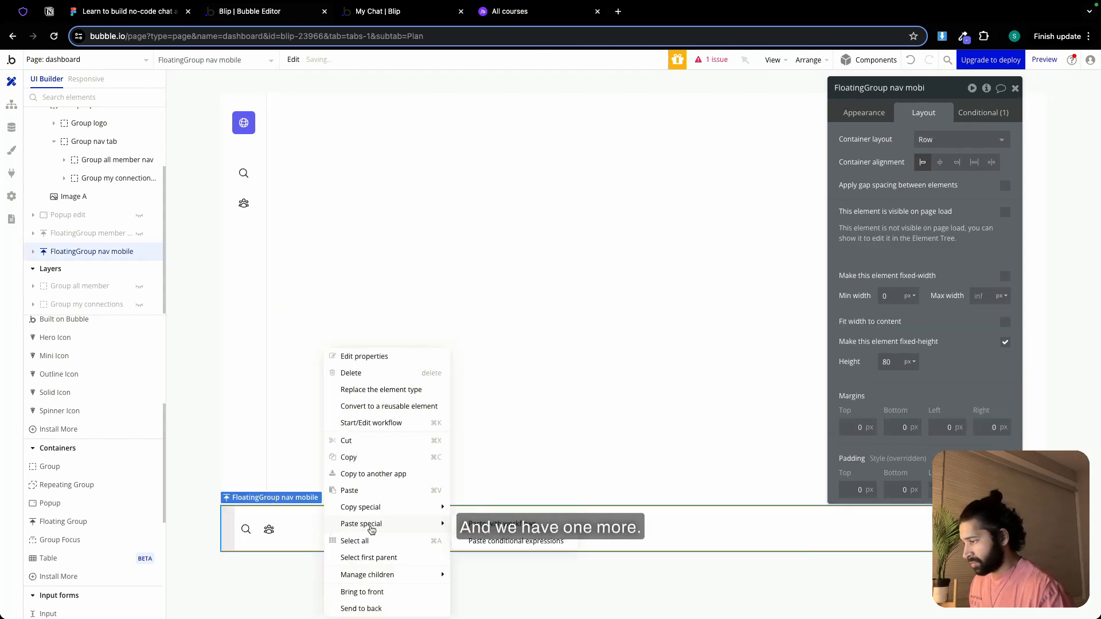
left_click(530, 524)
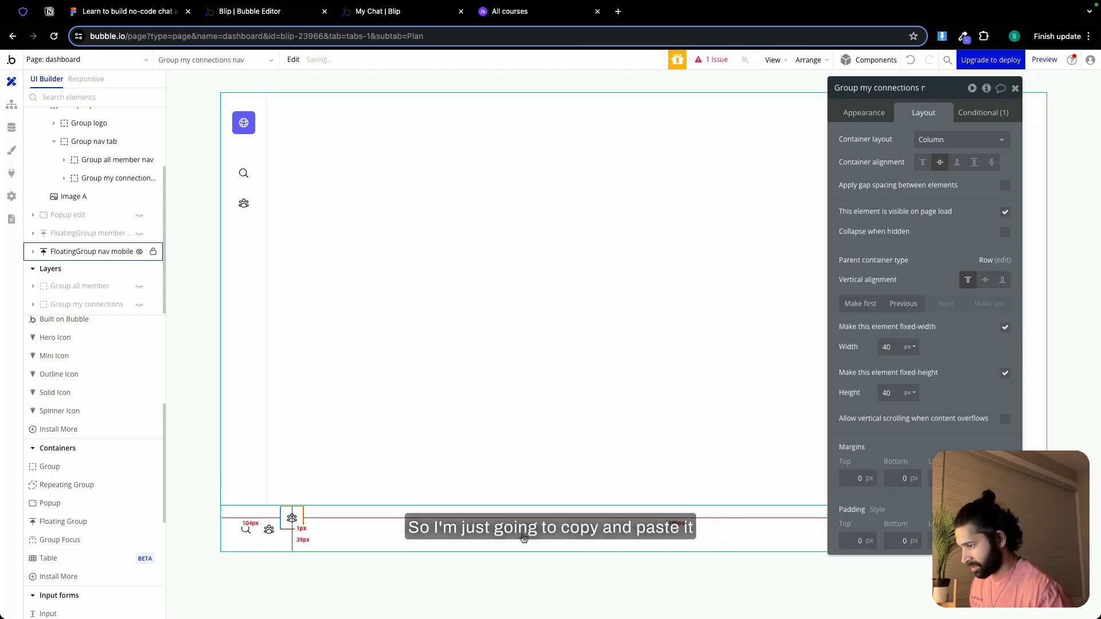
left_click(986, 281)
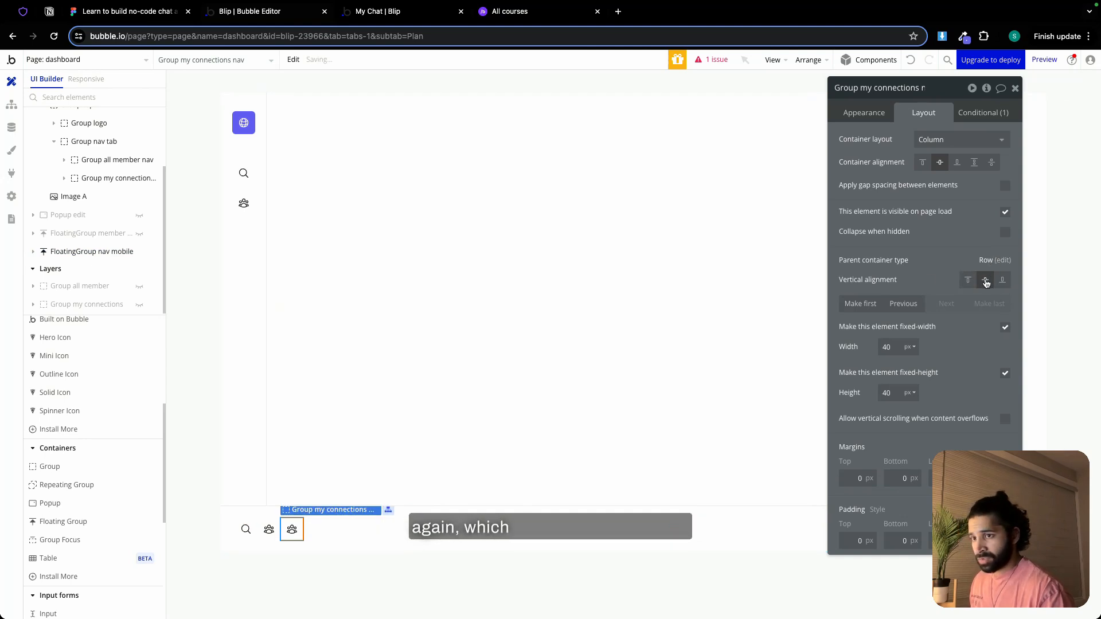
Rename the newly pasted third nav group "Group my chats nav - mobile"
double_click(870, 88)
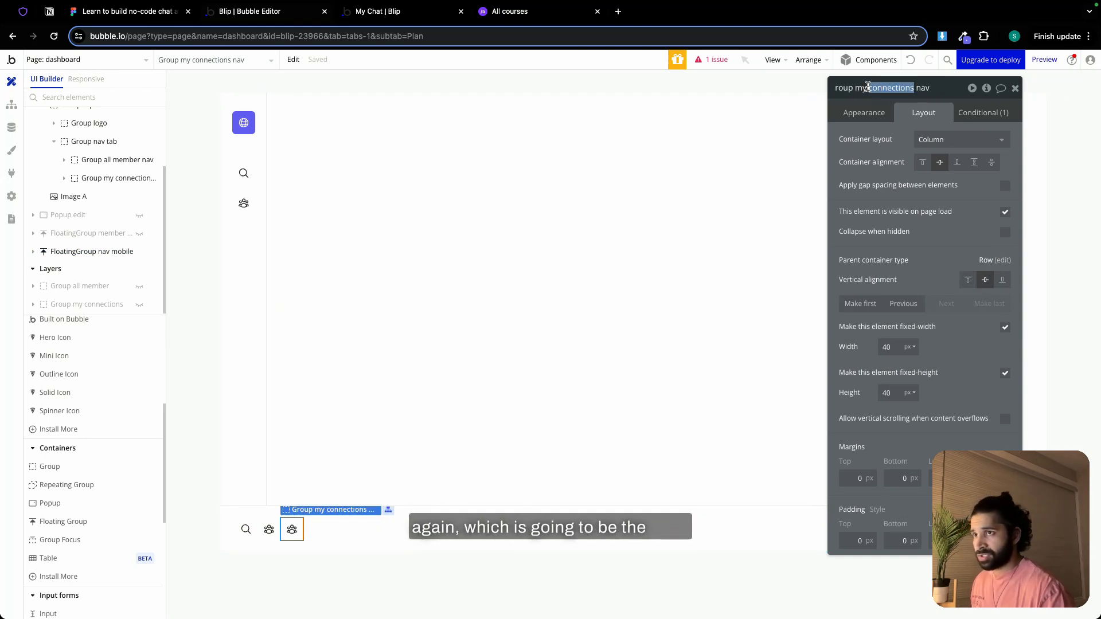
key("BackSpace")
key("BackSpace")
key("BackSpace")
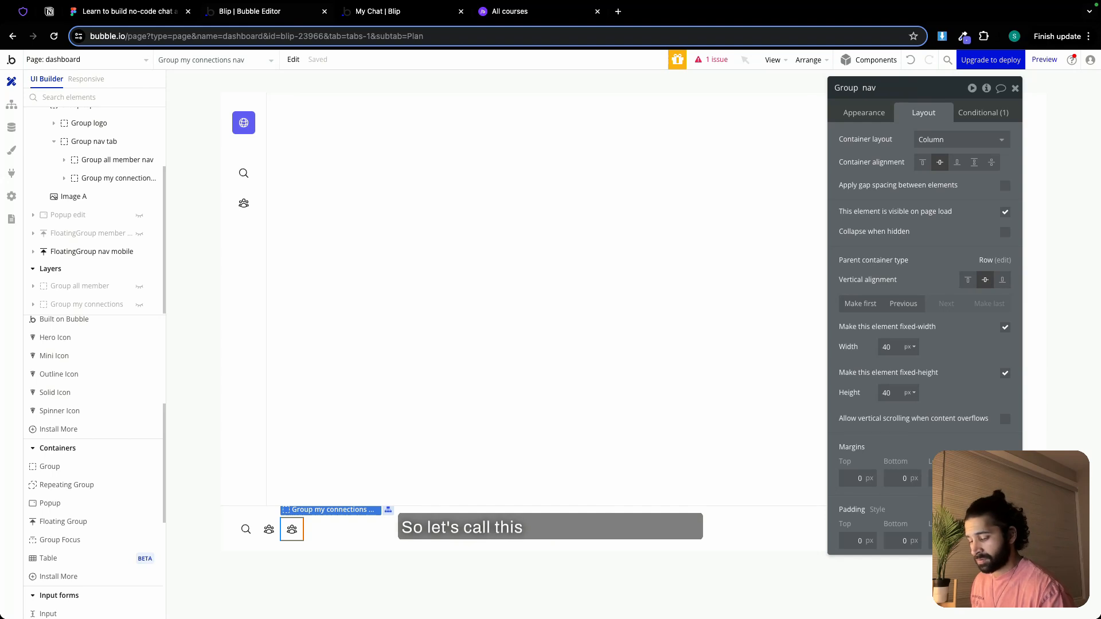
type("my chats")
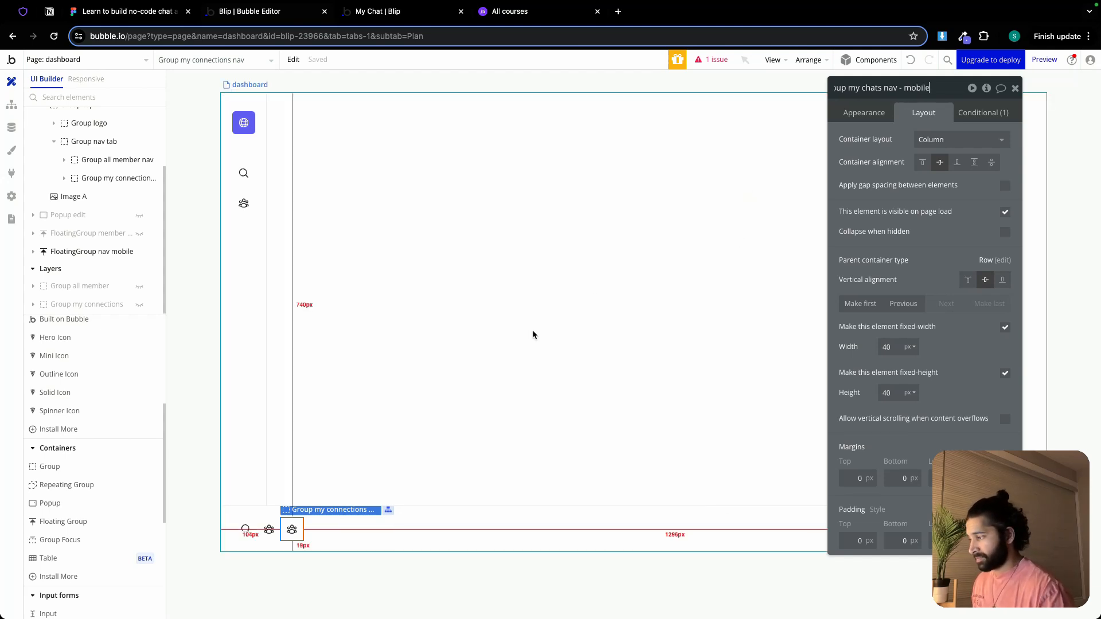
Draw an image element about 41 by 42 px beside the chats group inside FloatingGroup nav mobile
scroll(76, 353, "up", 1)
scroll(76, 353, "up", 5)
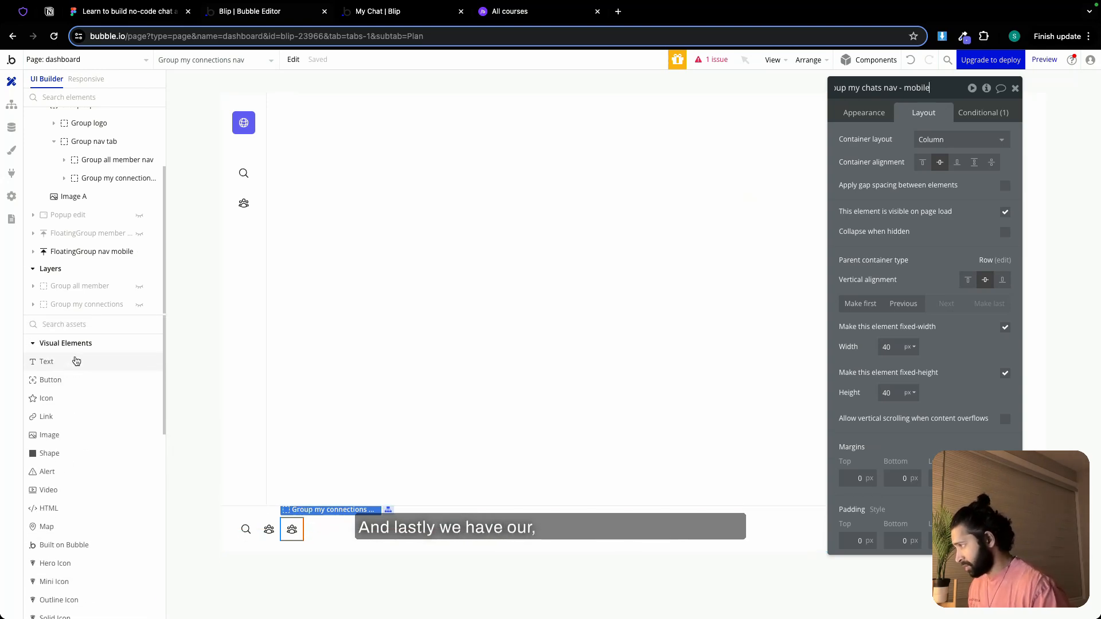
left_click(116, 12)
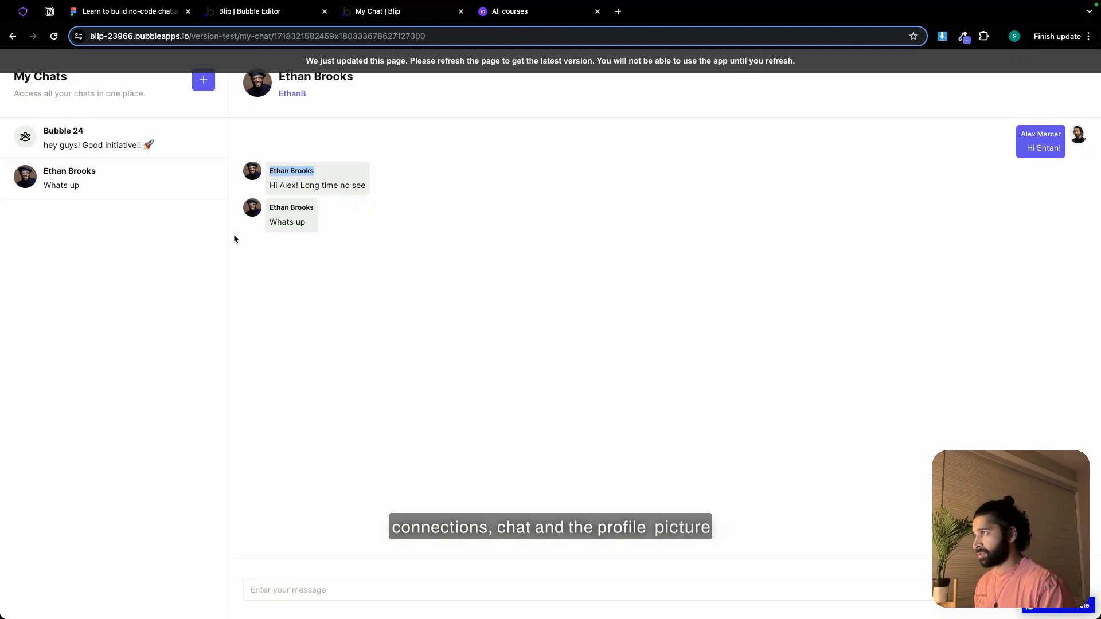
left_click(254, 17)
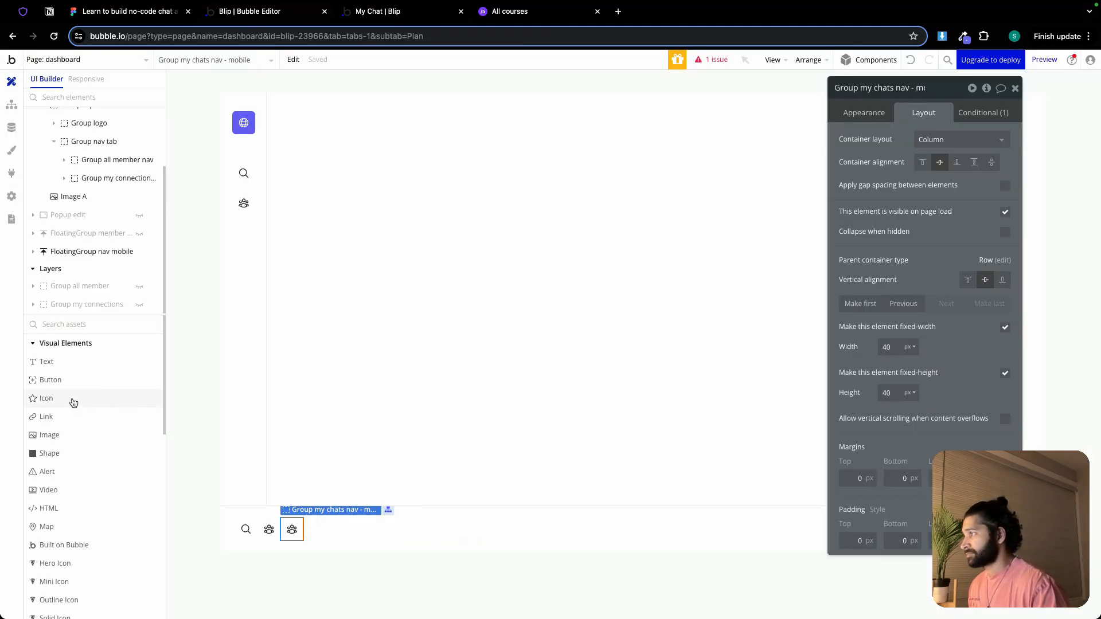
left_click(60, 435)
left_click_drag(320, 517, 321, 518)
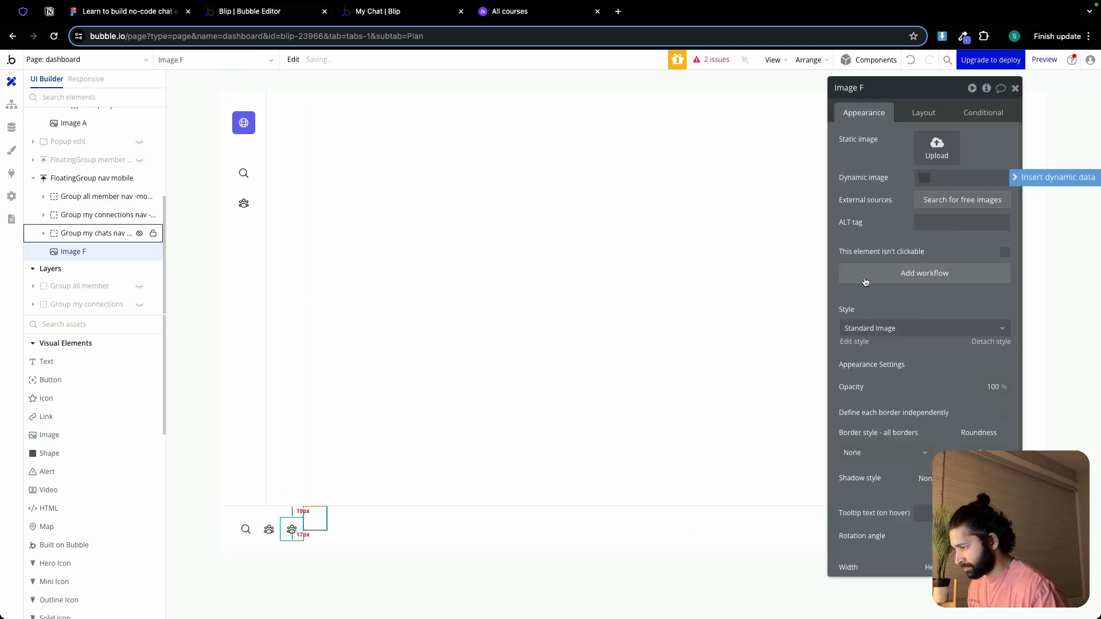
Set the image's dynamic source to Current User's Avatar:processed with Imgix and its run-mode rendering to Zoom
left_click(1052, 178)
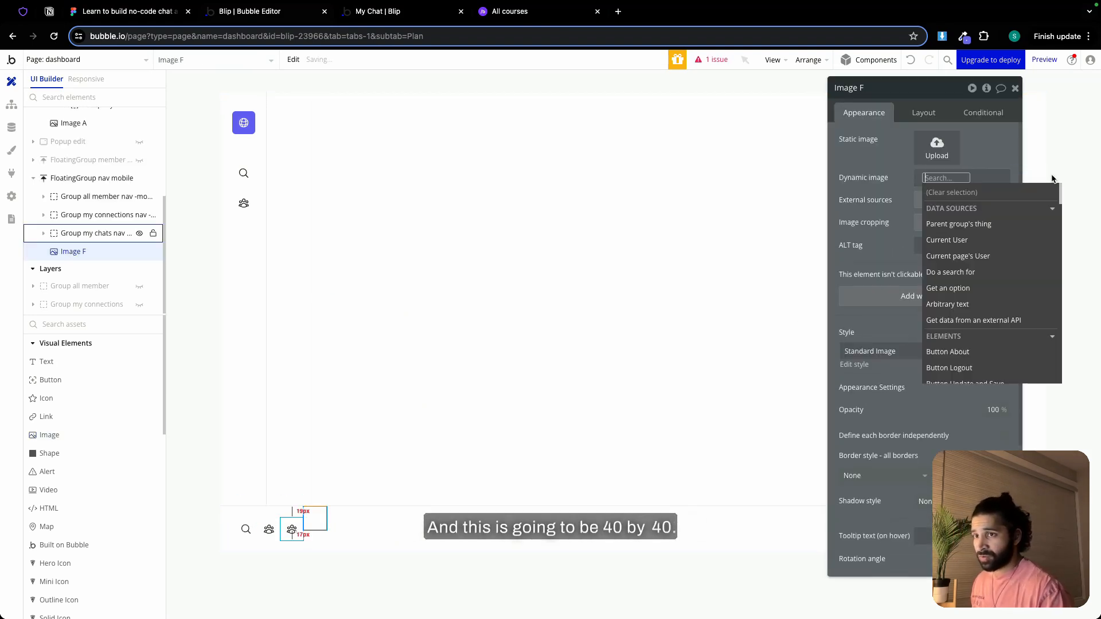
left_click(1010, 240)
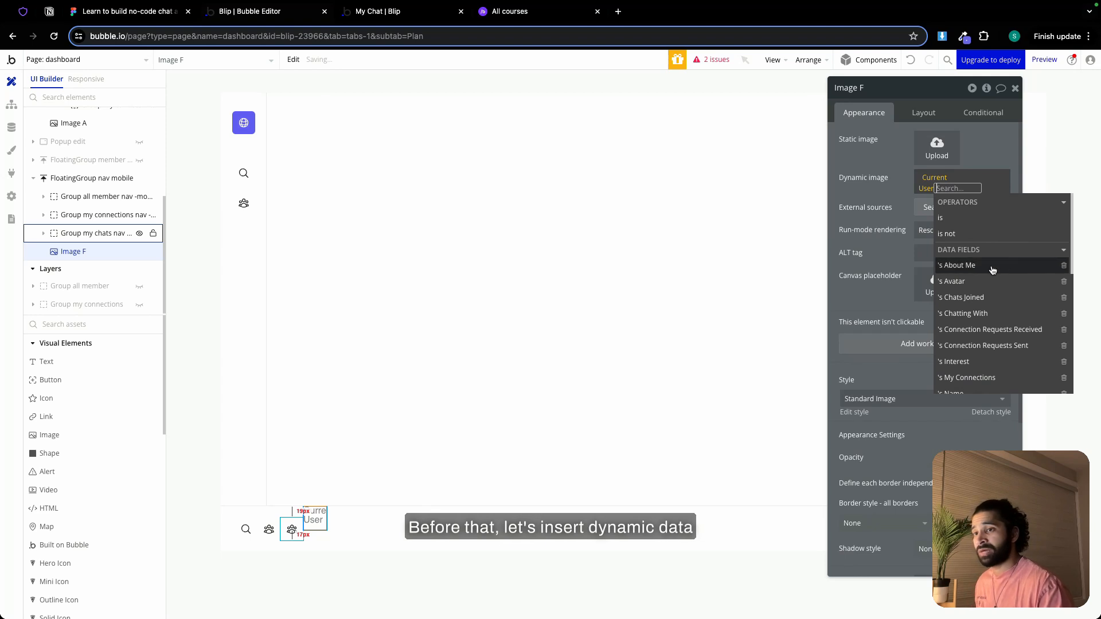
left_click(993, 265)
left_click(969, 188)
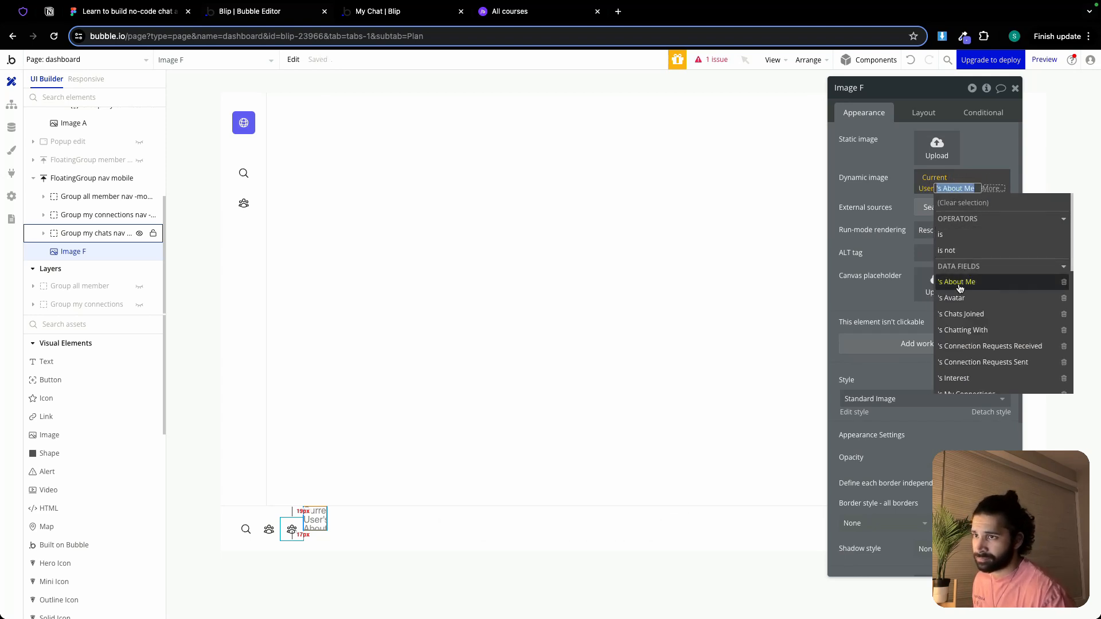
left_click(954, 298)
left_click(983, 363)
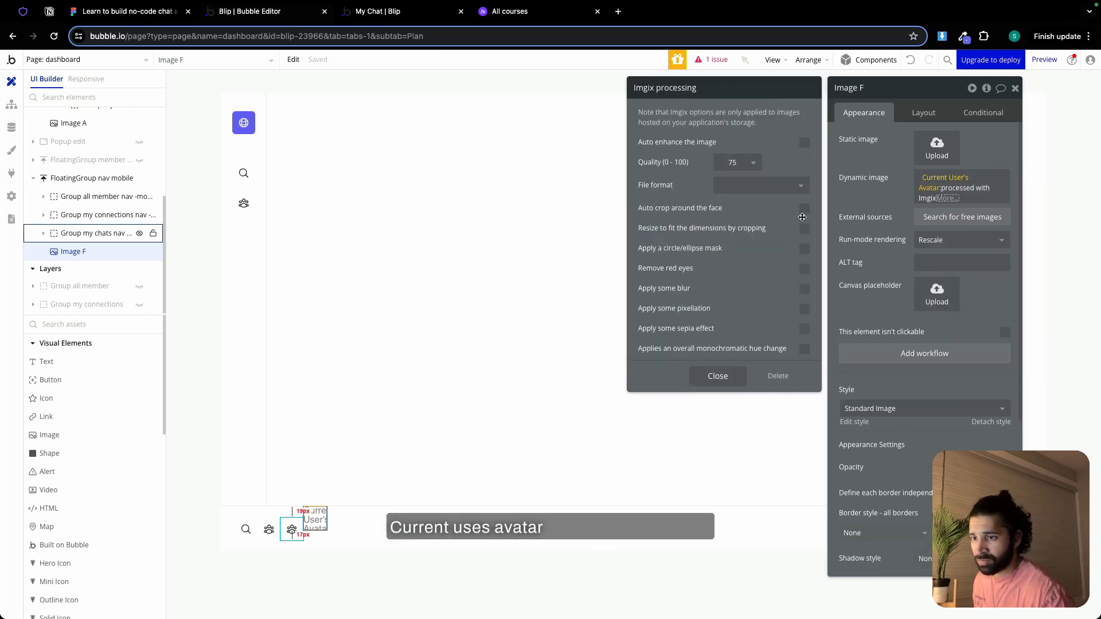
left_click(923, 239)
left_click(924, 290)
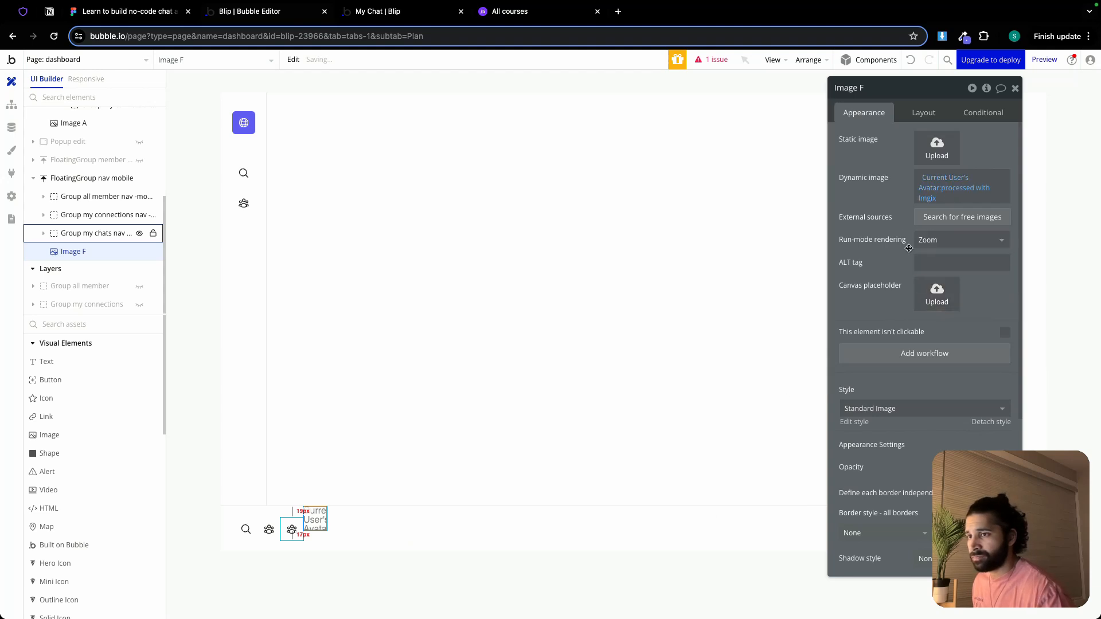
Make the avatar image 40 px wide with a fixed 1 x 1 aspect ratio and center it vertically
left_click(923, 112)
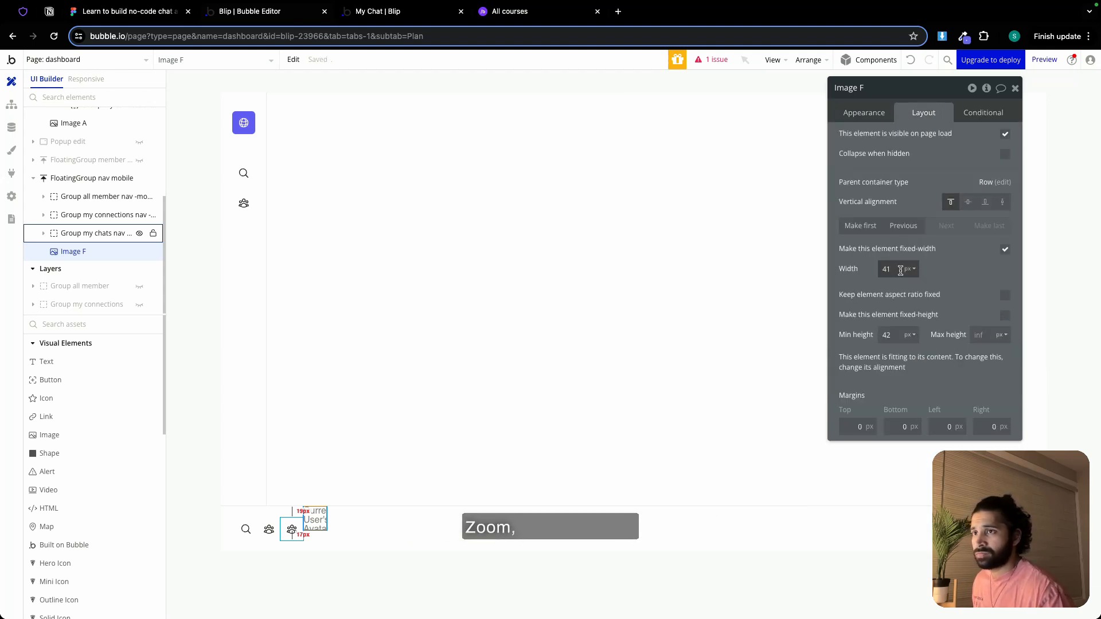
left_click(1005, 296)
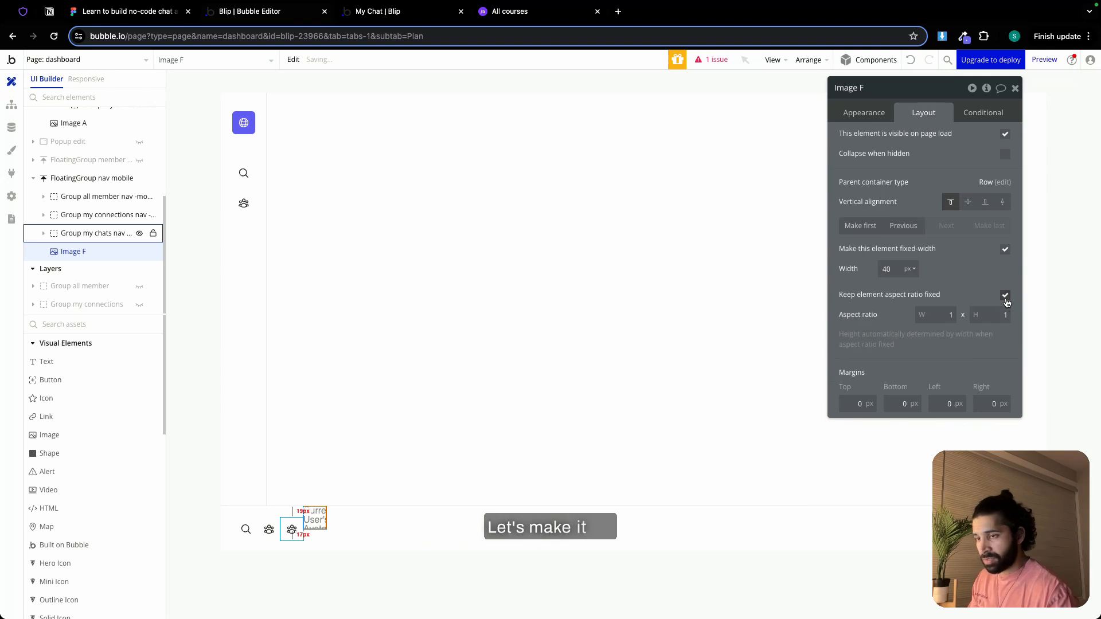
left_click(971, 204)
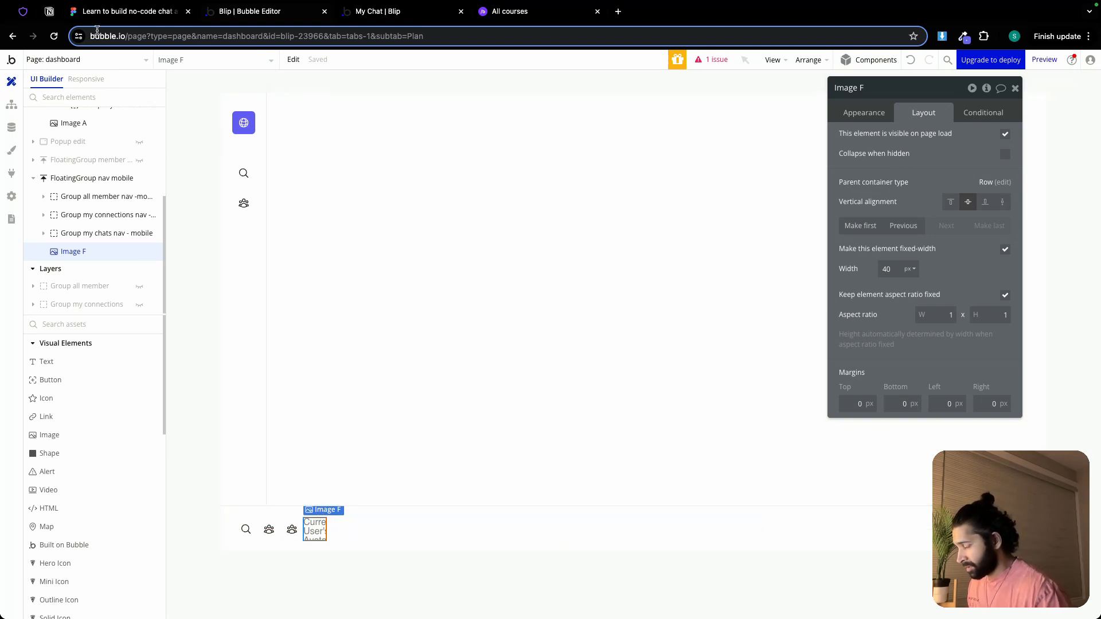
Switch to heroicons, search for "chat", and copy the icon name chat-bubble-bottom-center
left_click(22, 12)
double_click(271, 296)
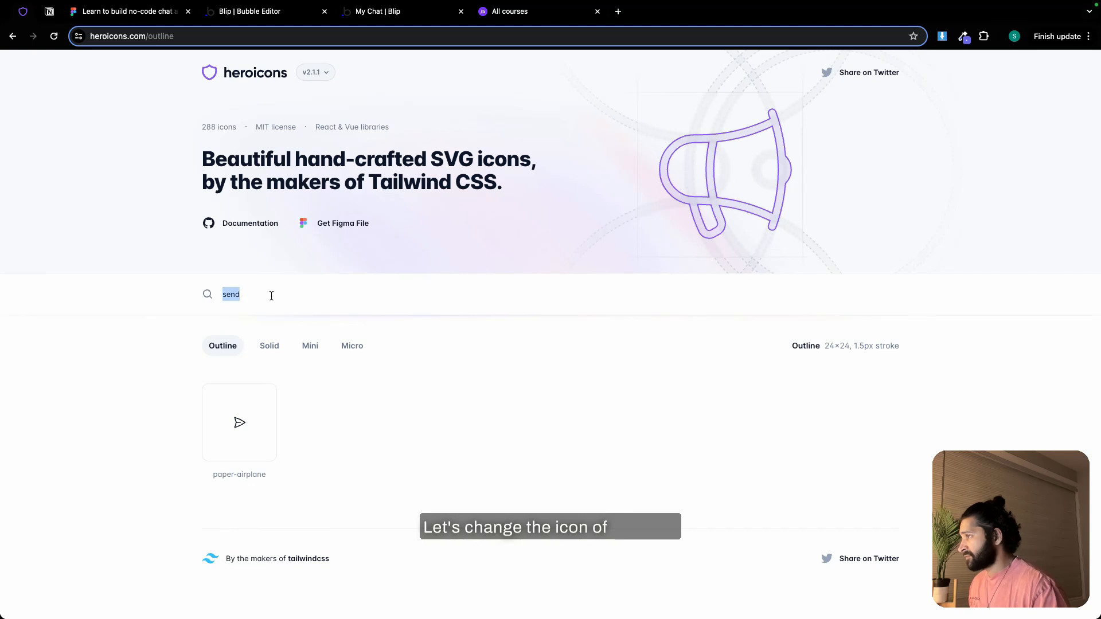
type("chat")
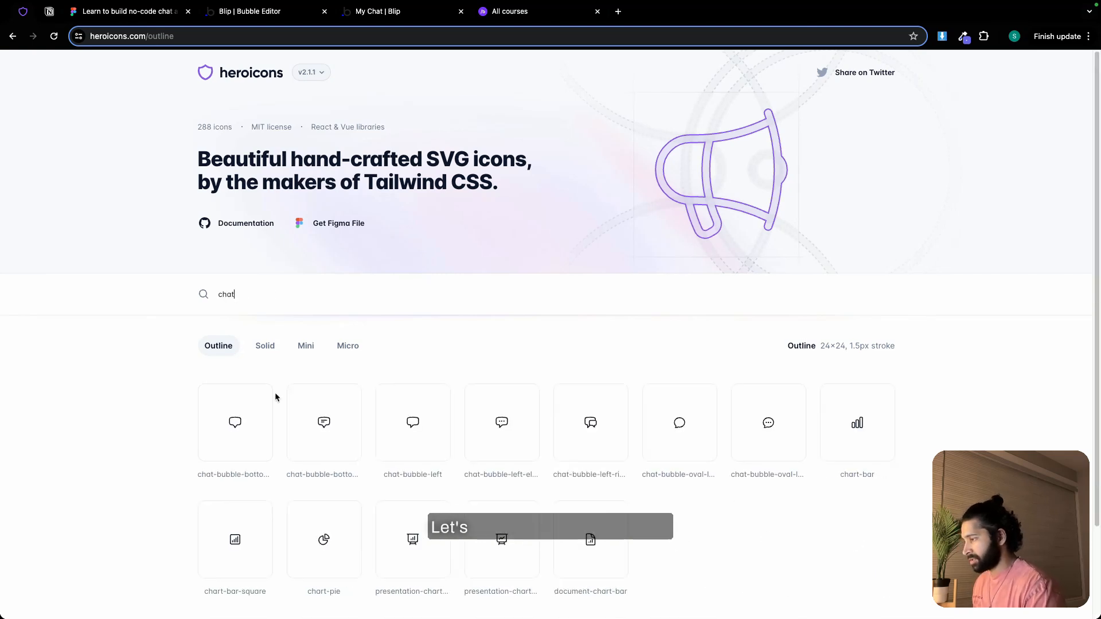
triple_click(234, 478)
key("super+c")
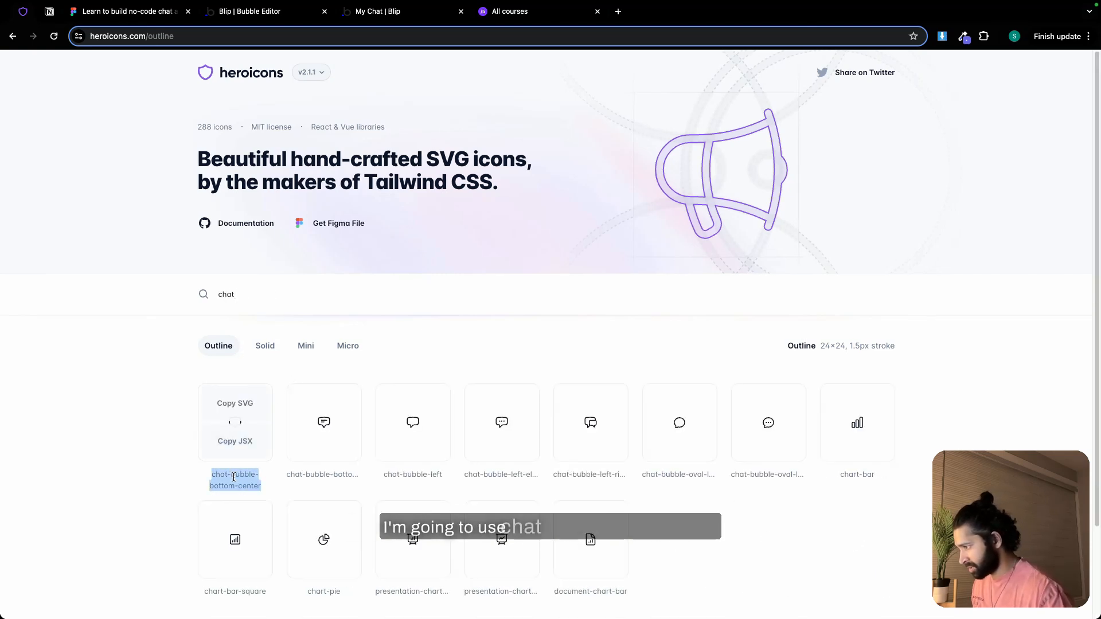
Back in the Bubble editor, set the outline icon inside Group my chats nav - mobile to chat-bubble-bottom-center
left_click(250, 11)
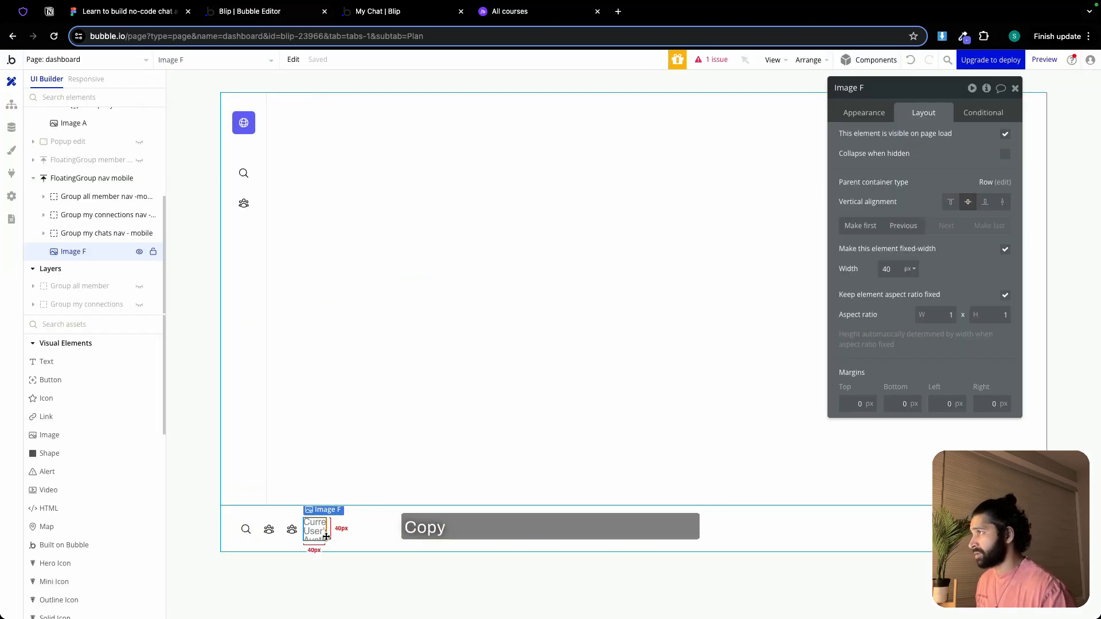
left_click(292, 528)
left_click(864, 112)
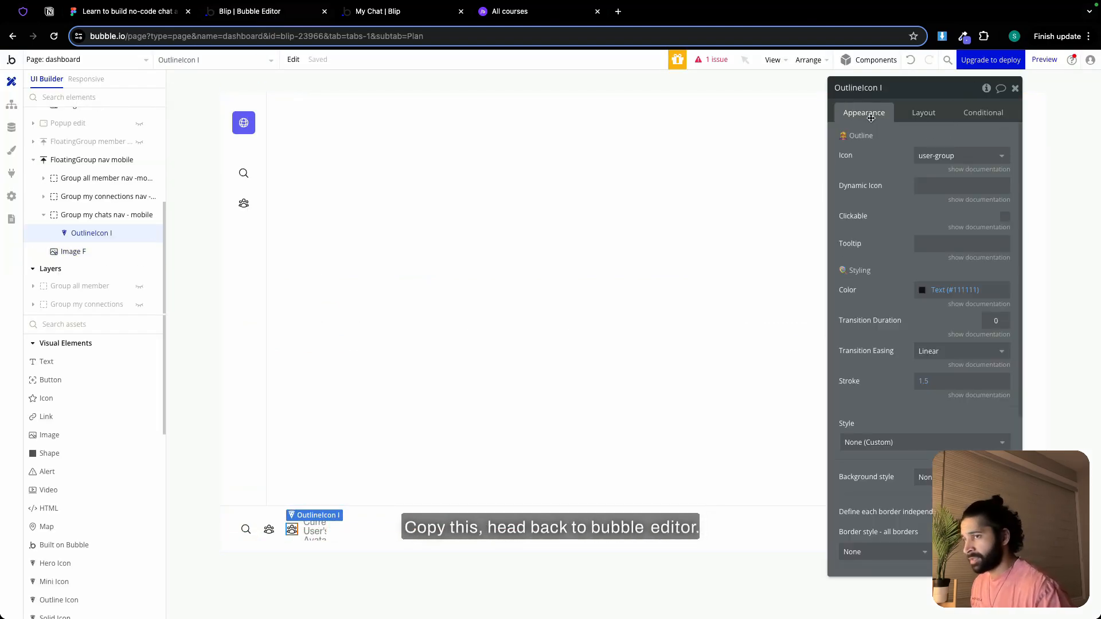
left_click(952, 155)
key("super+v")
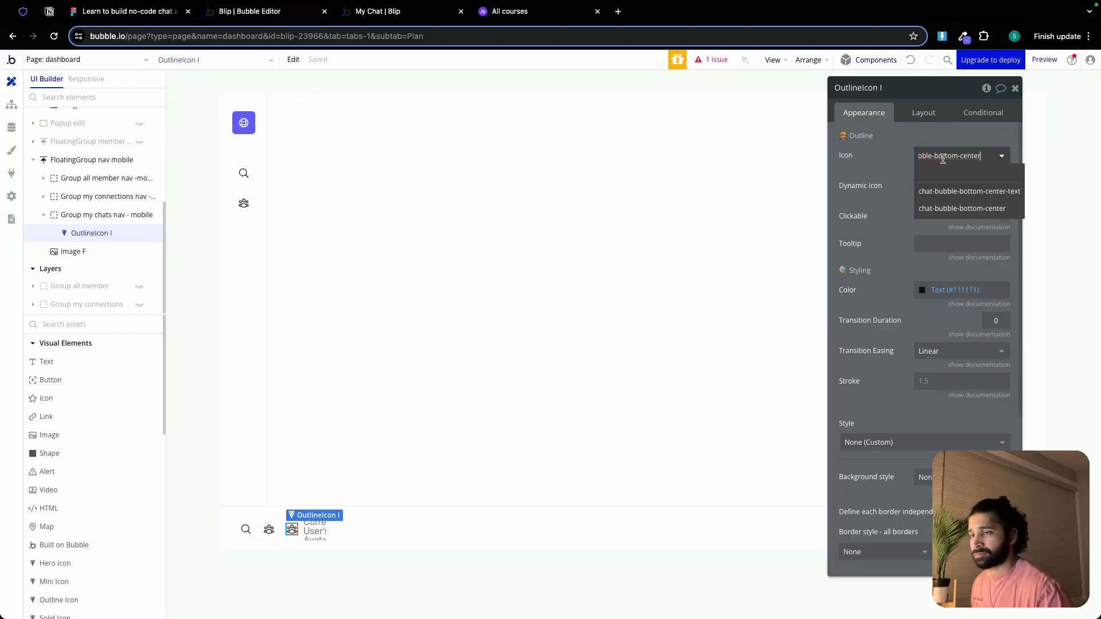
left_click(953, 206)
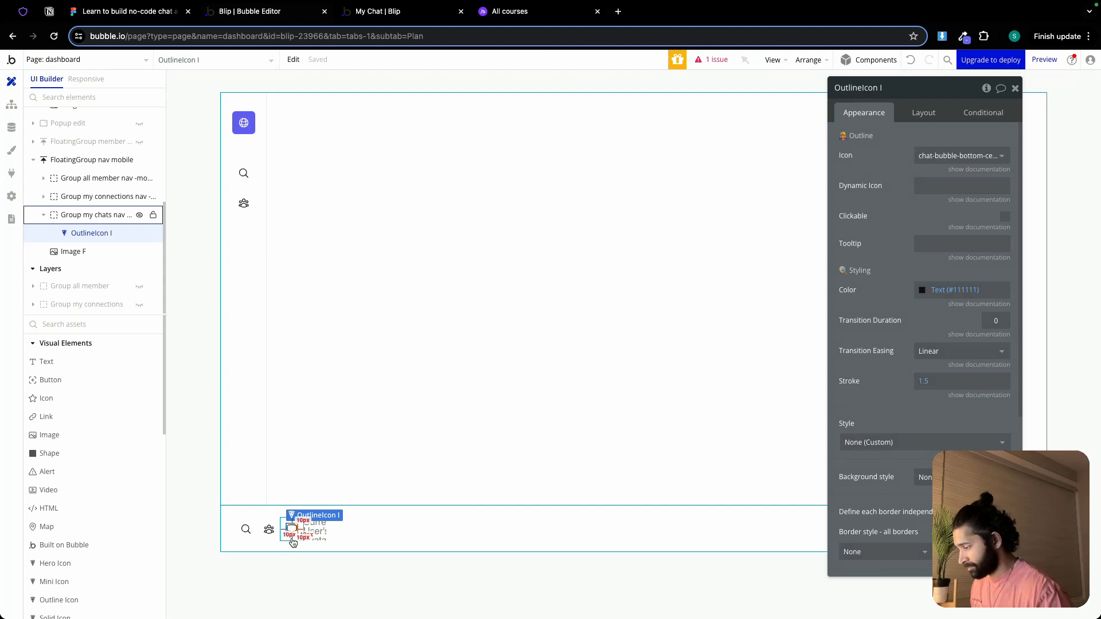
Remove the URL-based background color condition from Group my chats nav - mobile
left_click(293, 538)
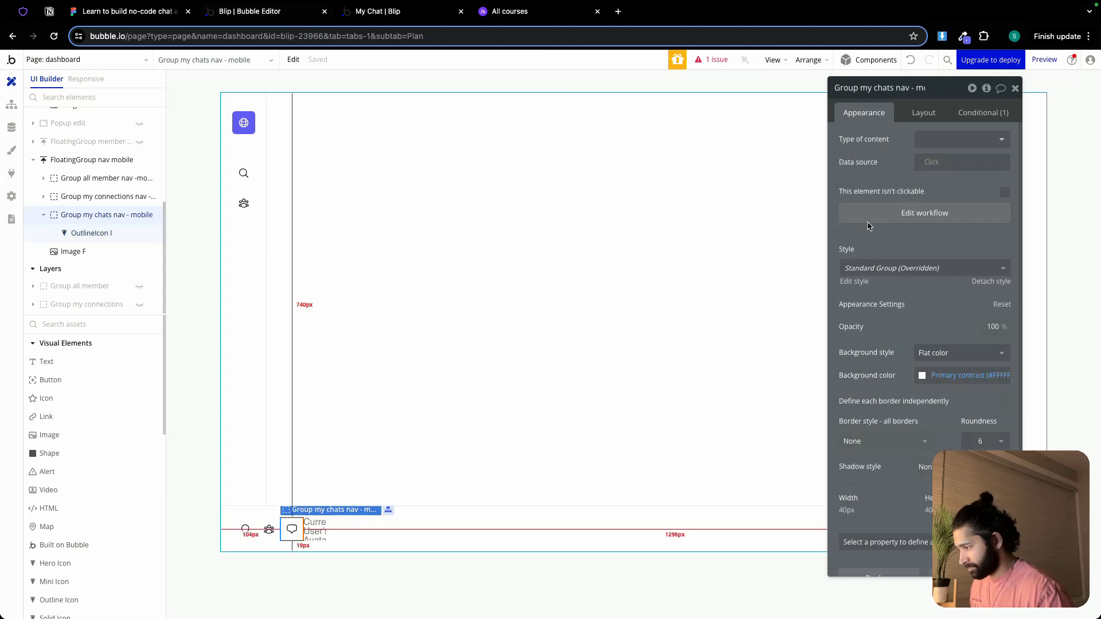
left_click(993, 115)
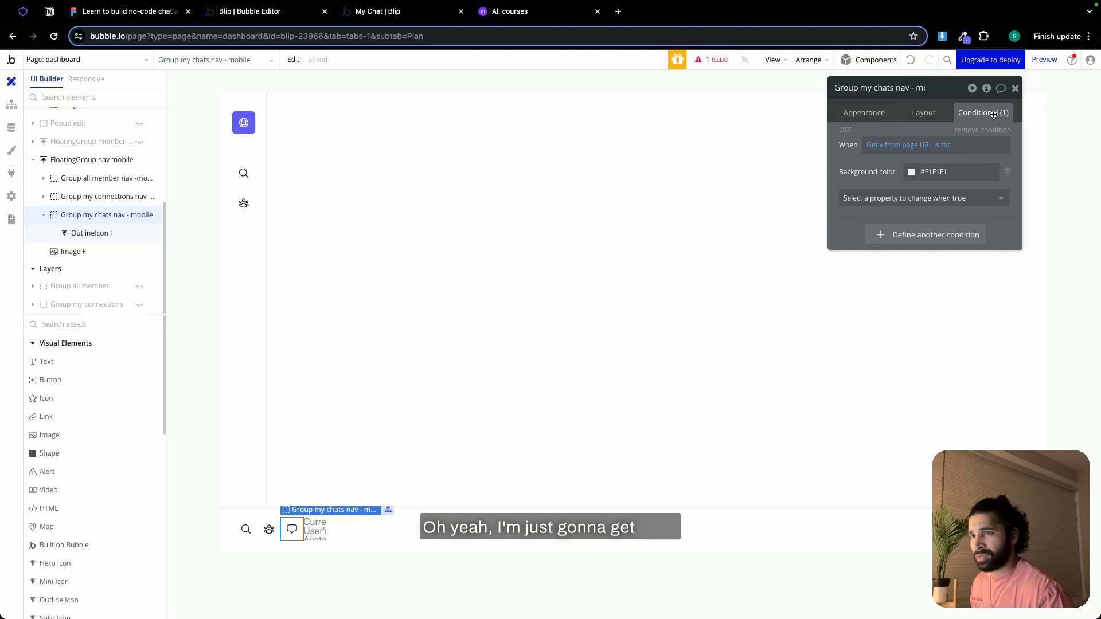
left_click(947, 147)
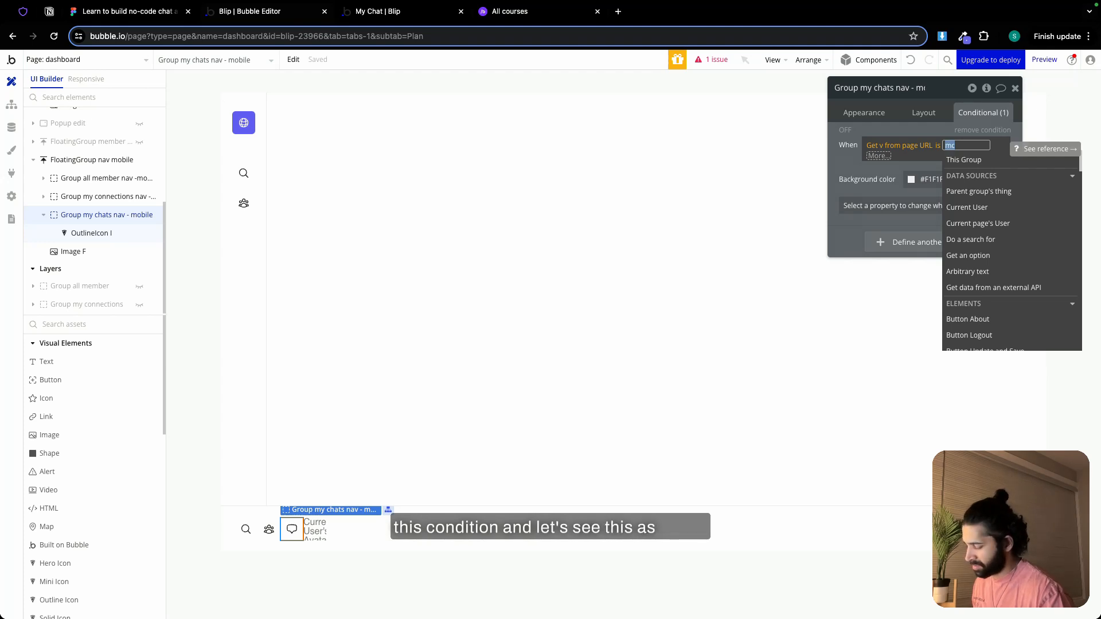
type("chats")
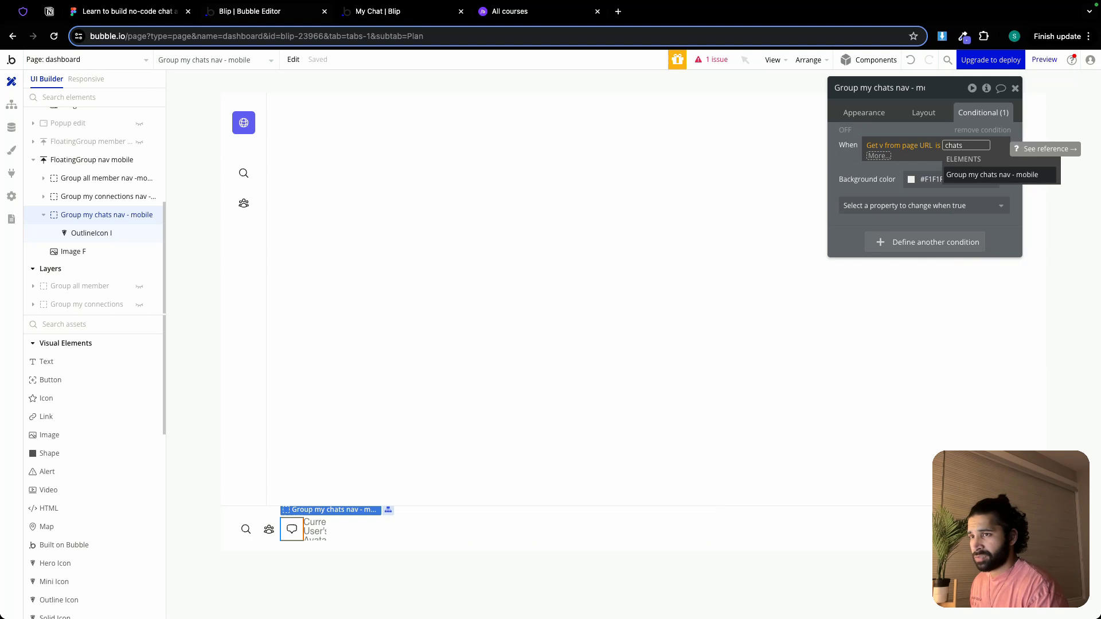
left_click(968, 131)
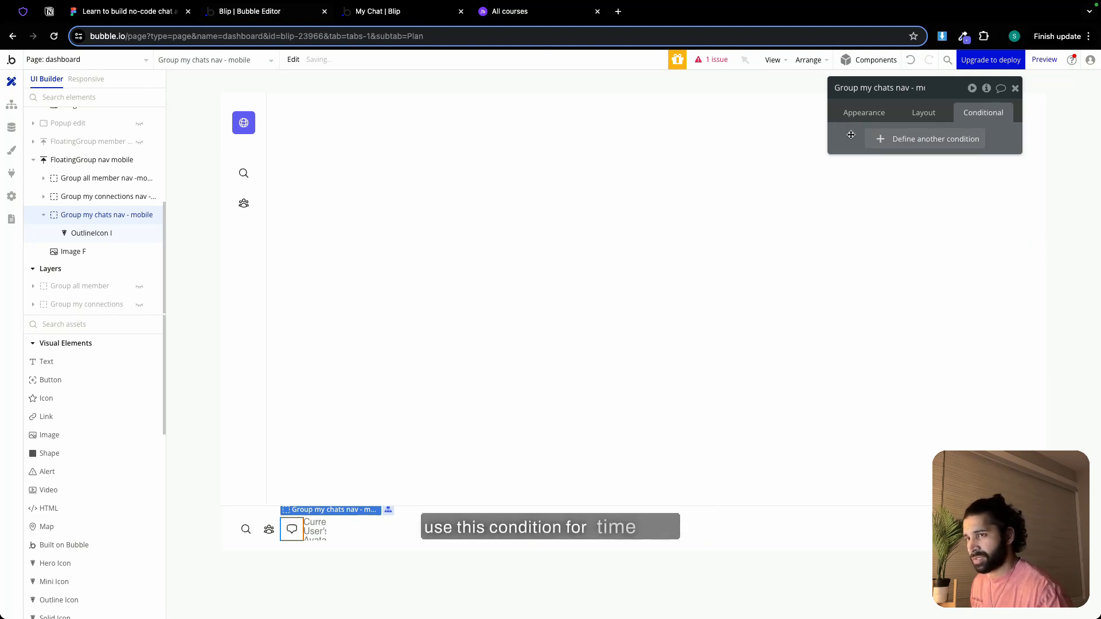
Set FloatingGroup nav mobile's container alignment to Space around and select the avatar image inside it
left_click(454, 522)
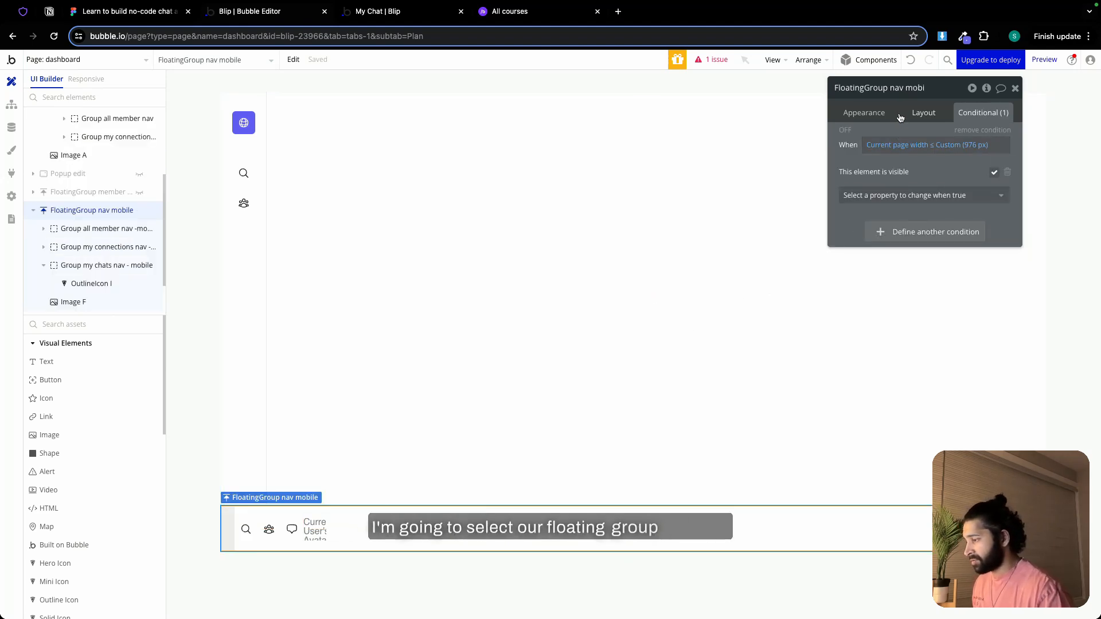
left_click(920, 113)
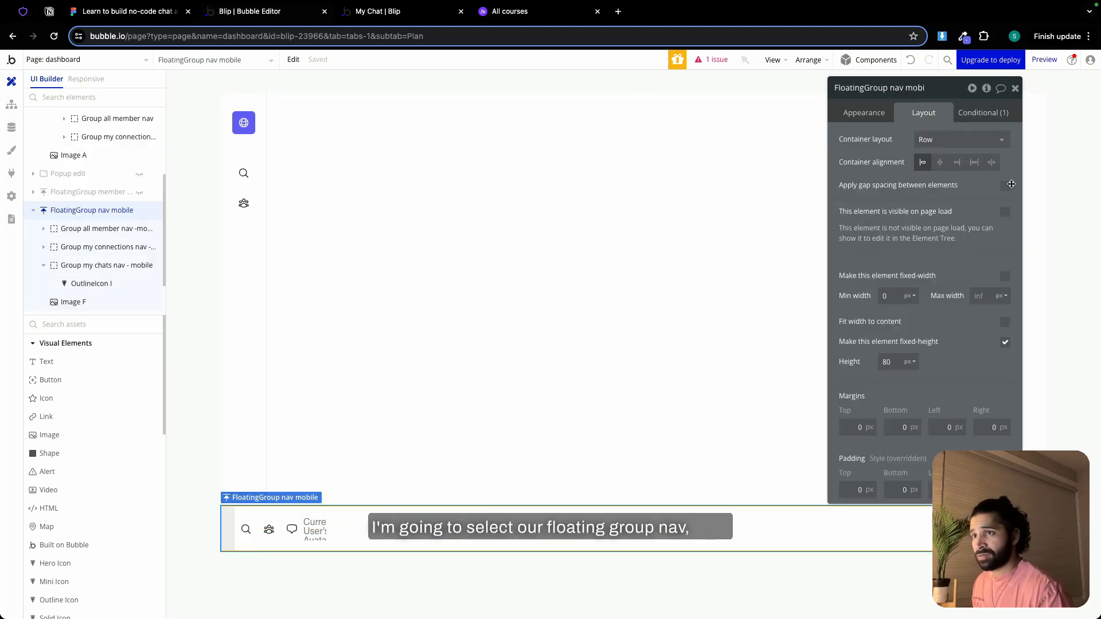
left_click(974, 163)
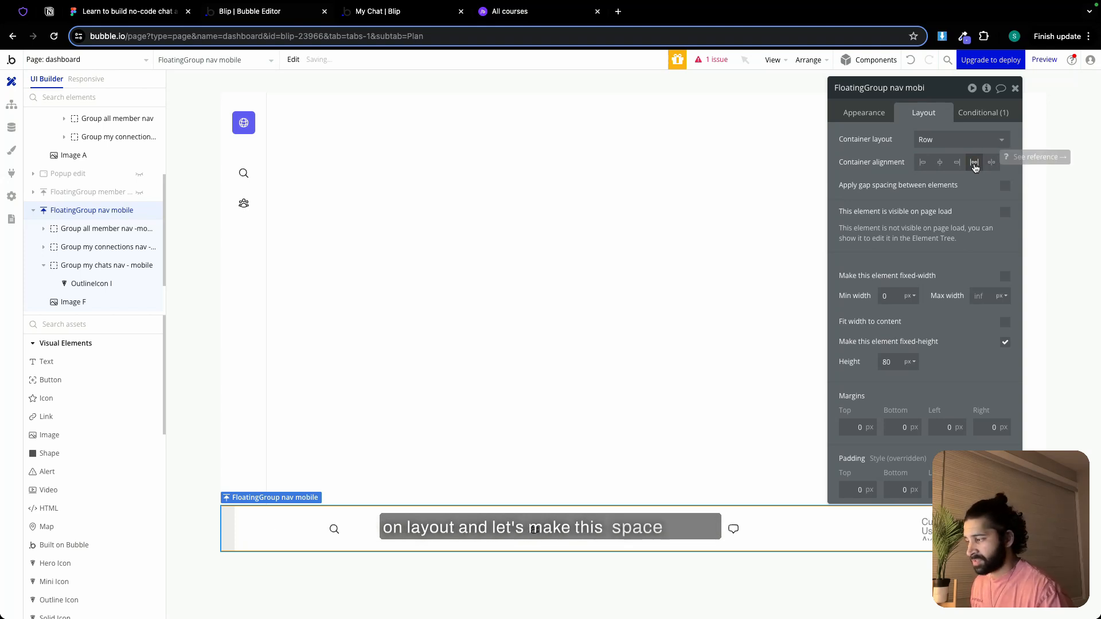
left_click(934, 530)
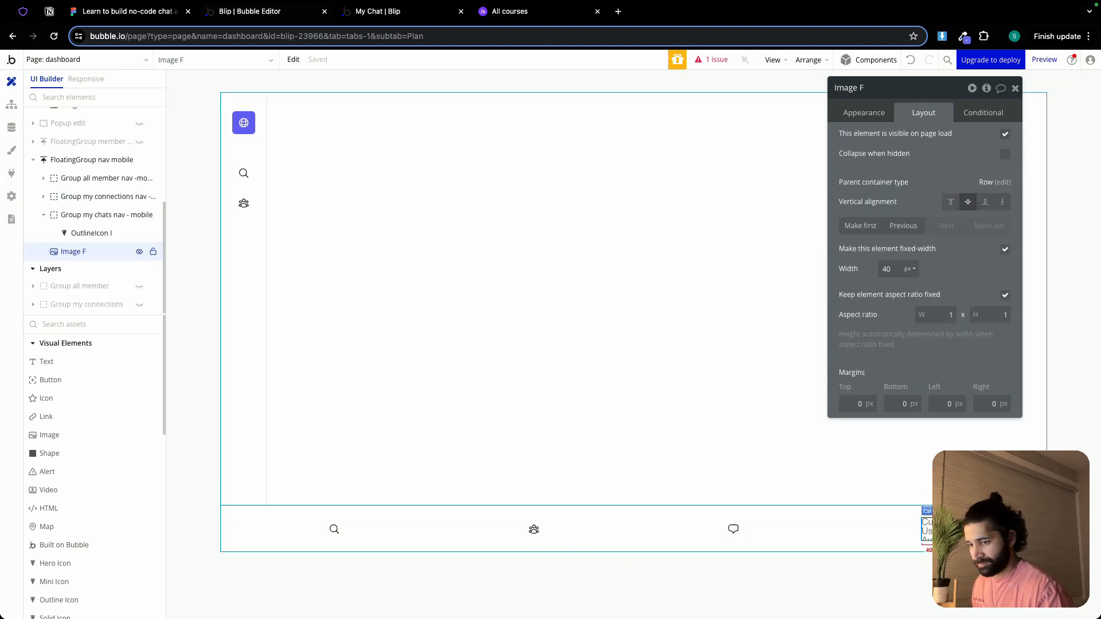
Set the roundness of the avatar image in FloatingGroup nav mobile to 100
left_click(862, 122)
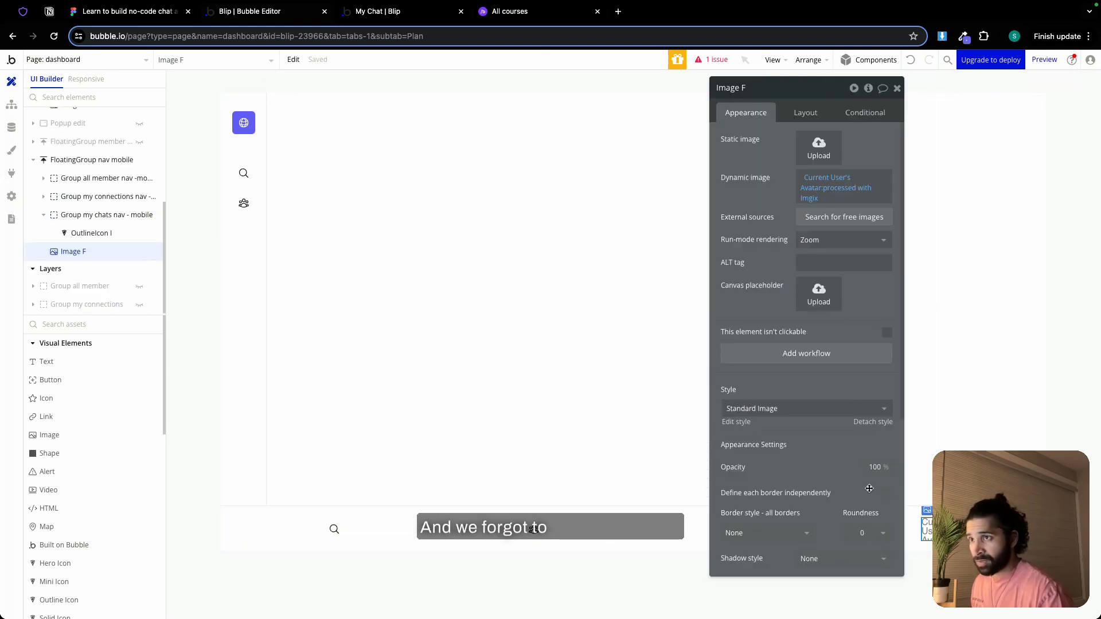
left_click(861, 531)
double_click(863, 533)
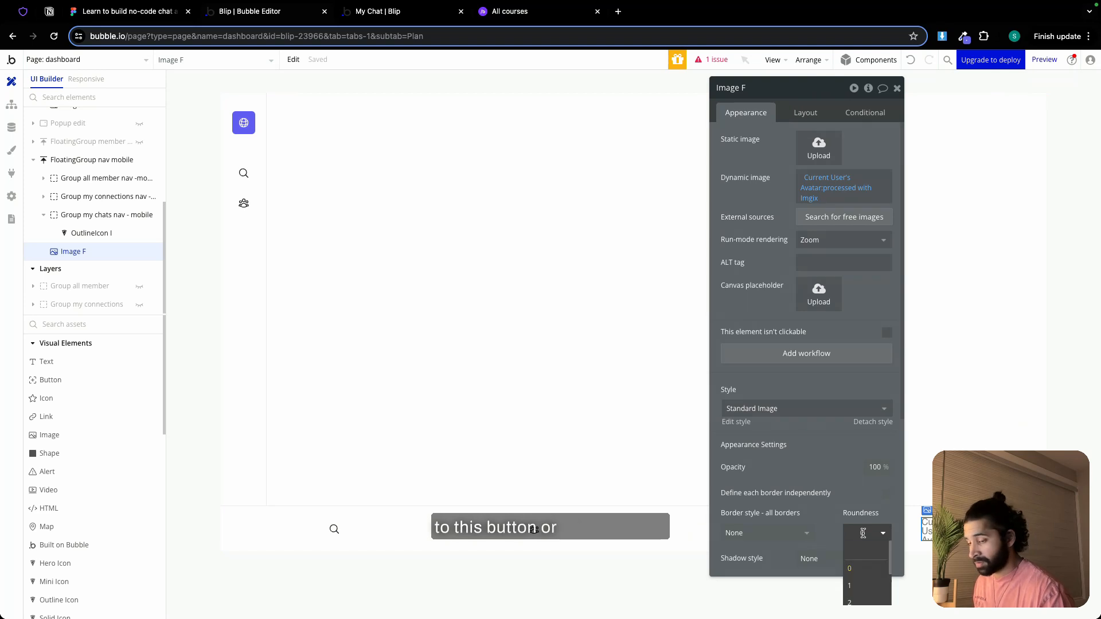
type("100")
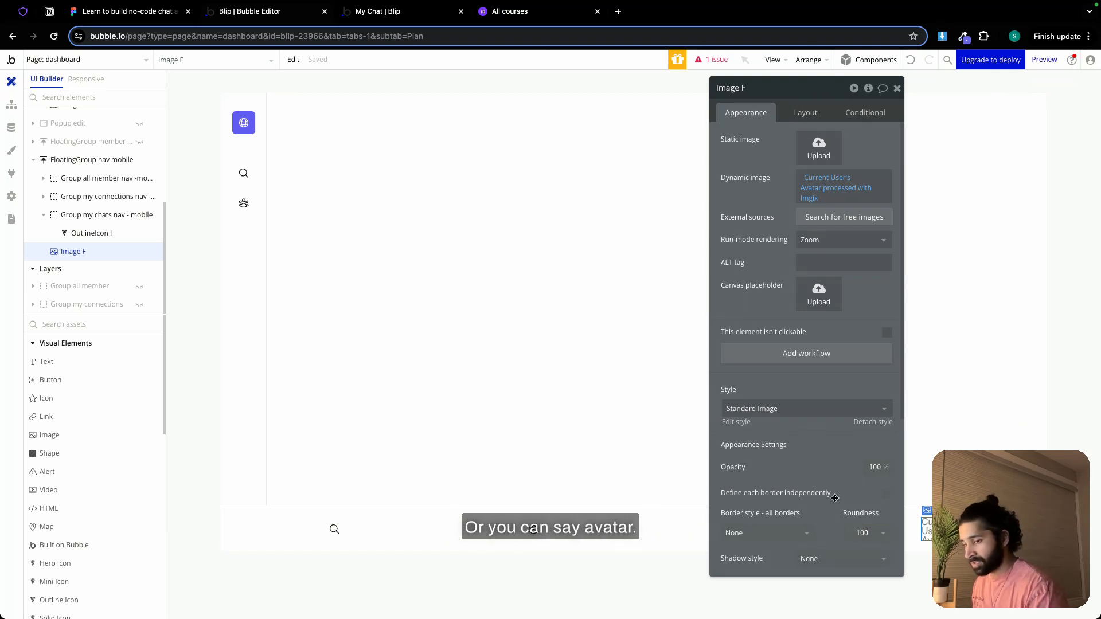
key("Return")
left_click(897, 88)
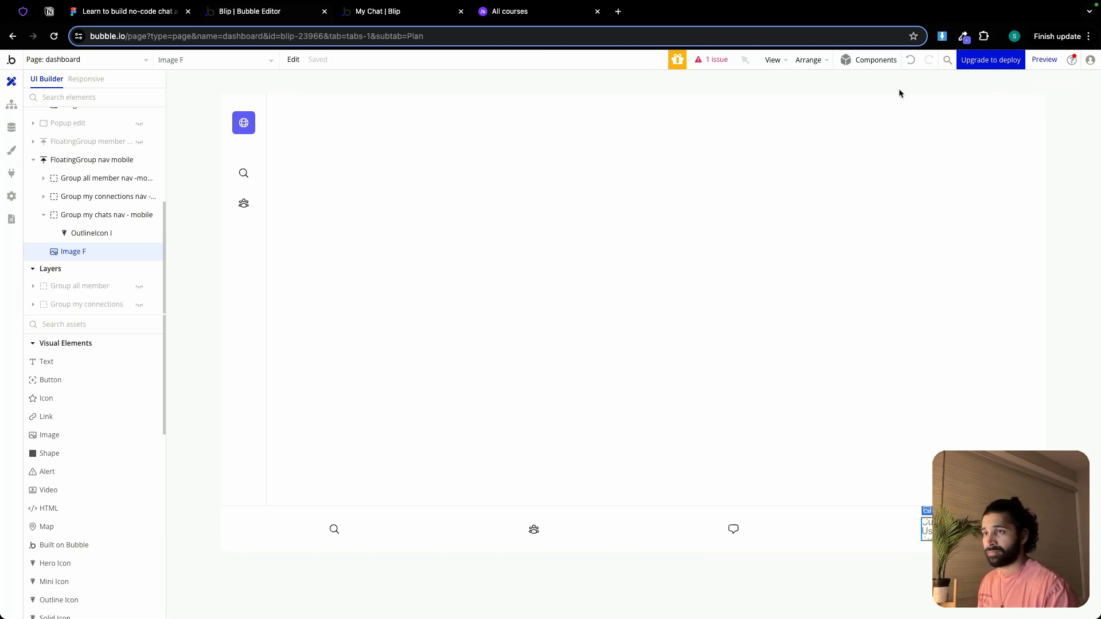
Check the page-width visibility conditions of FloatingGroup nav mobile and FloatingGroup nav, plus the mobile nav's page-load visibility setting
double_click(855, 525)
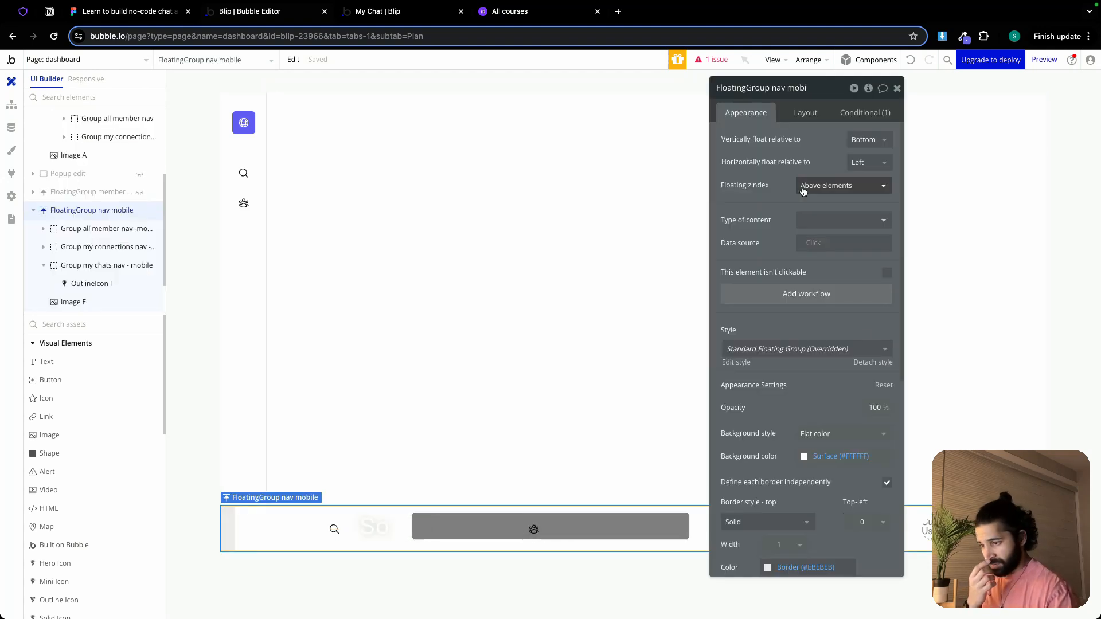
left_click(854, 114)
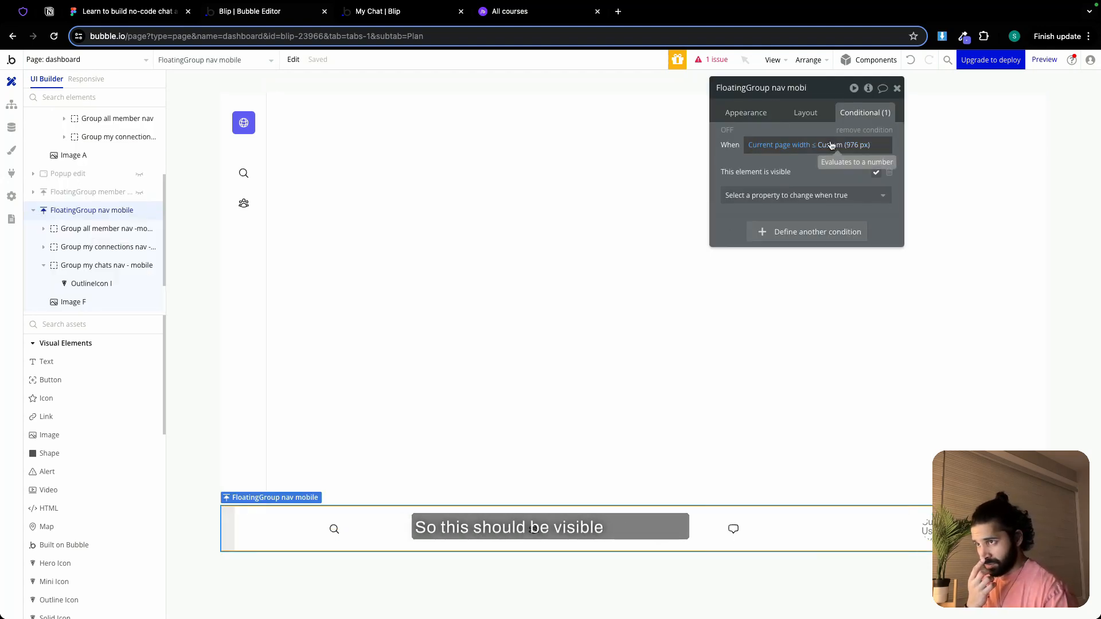
left_click(246, 258)
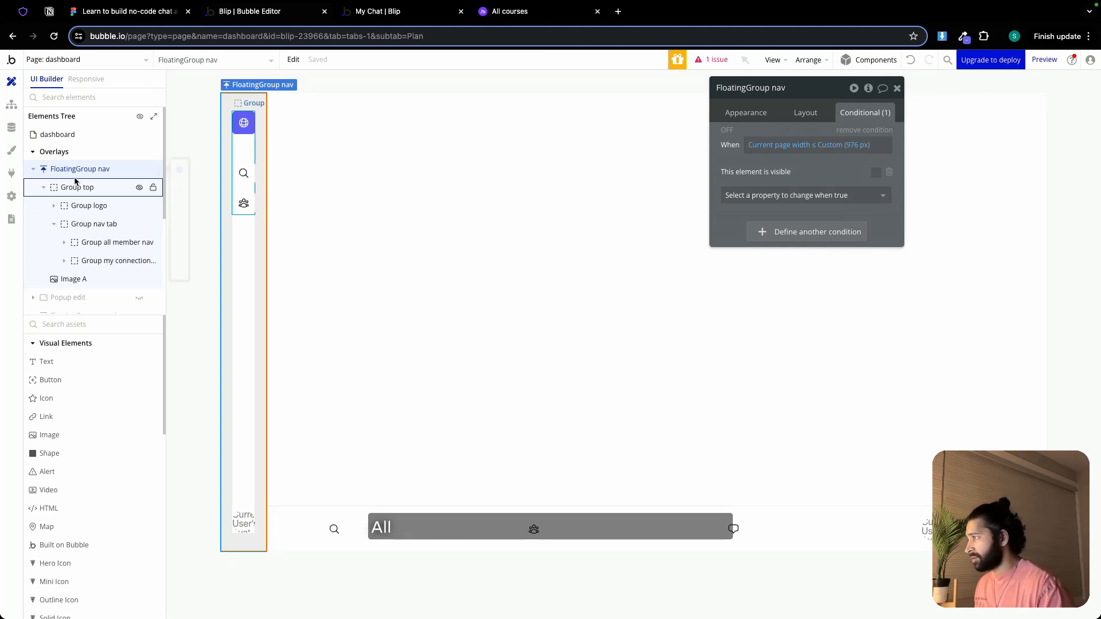
left_click(422, 529)
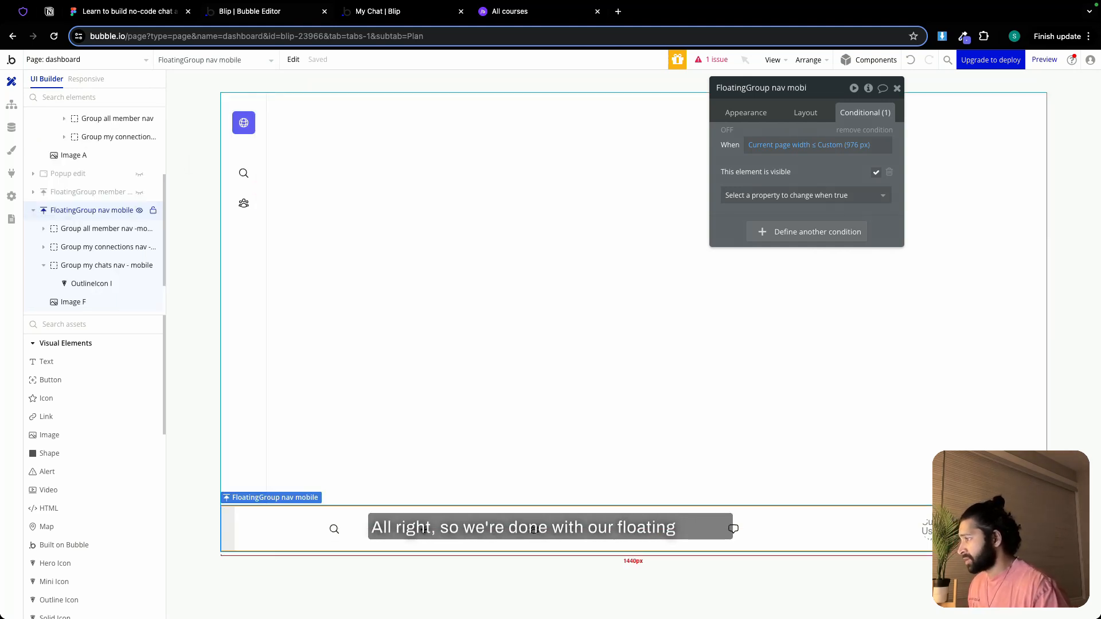
left_click(805, 113)
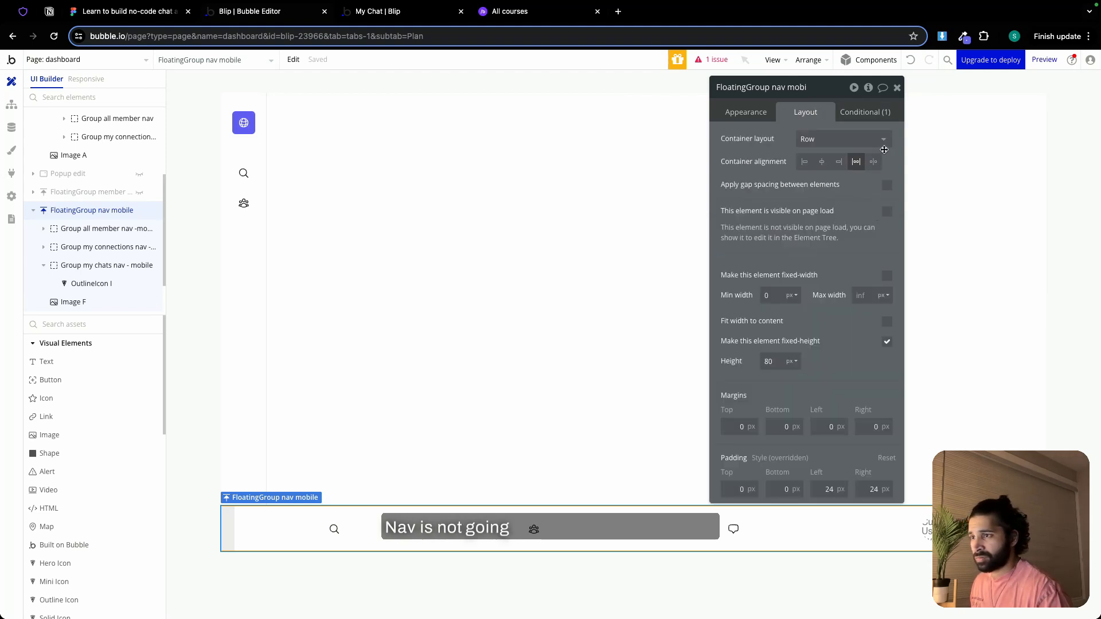
left_click(898, 88)
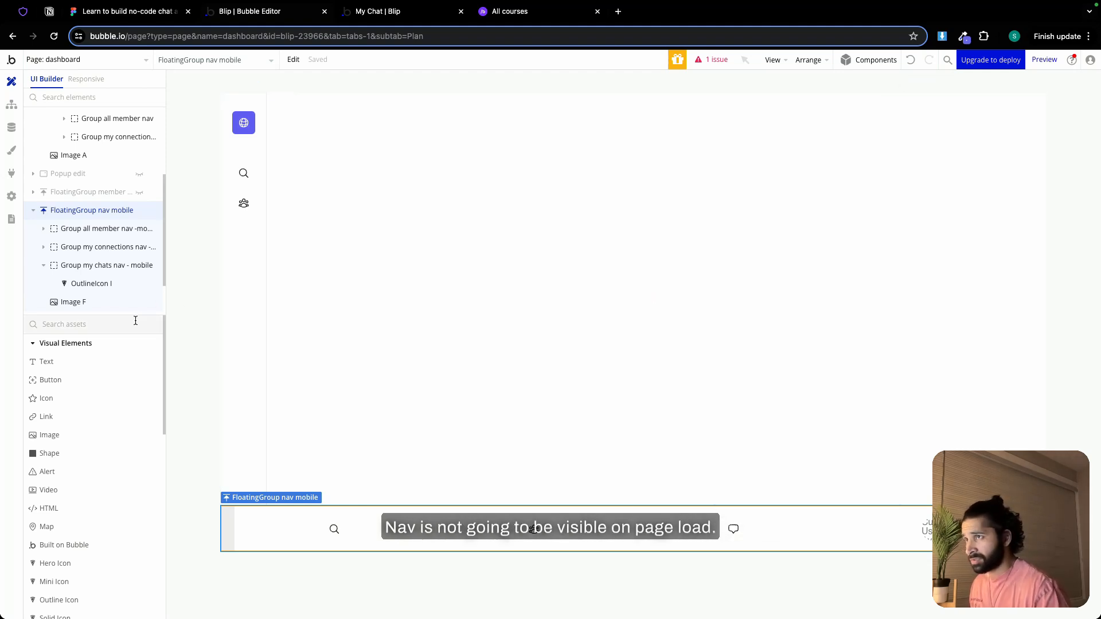
Show Group all member on the canvas and add a condition setting its left margin to 0 when current page width ≤ 976 px
left_click(32, 211)
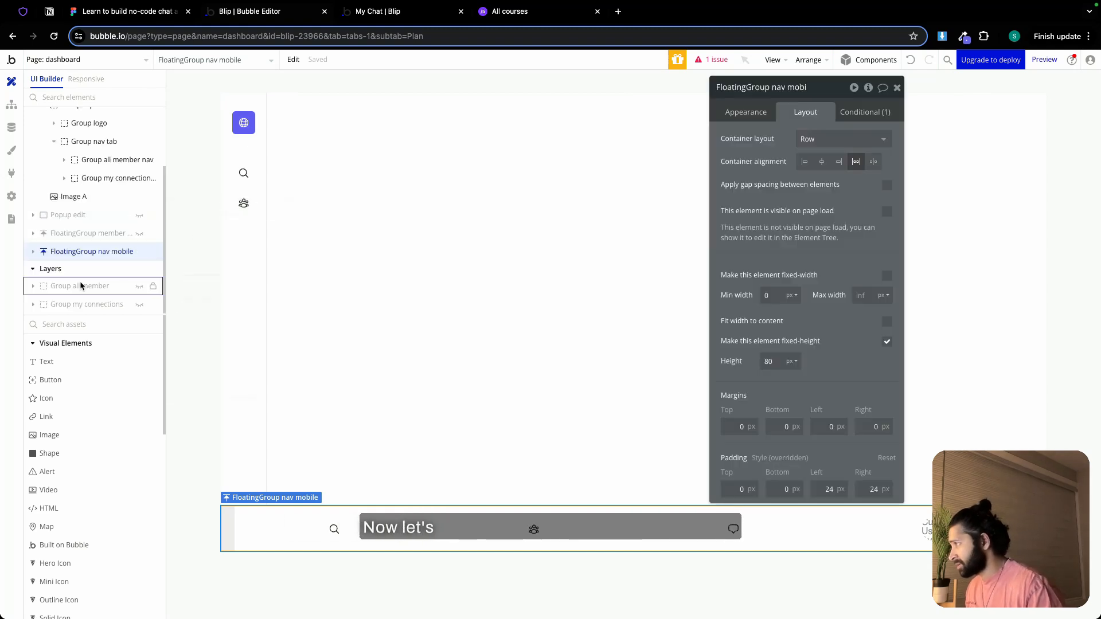
left_click(138, 290)
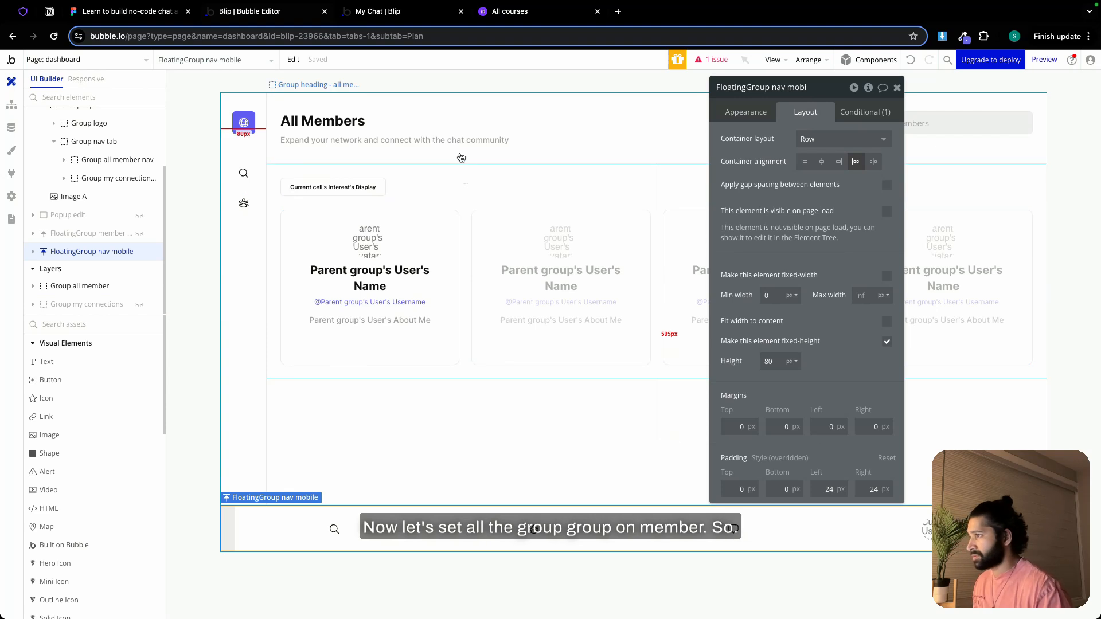
left_click(77, 285)
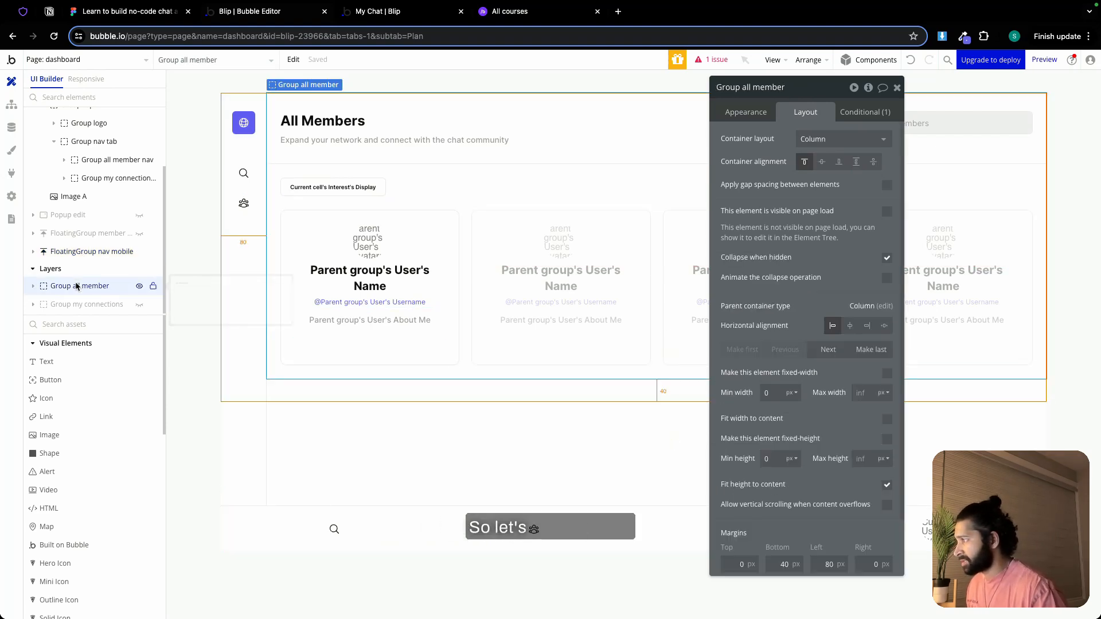
left_click(865, 113)
left_click(802, 232)
right_click(763, 235)
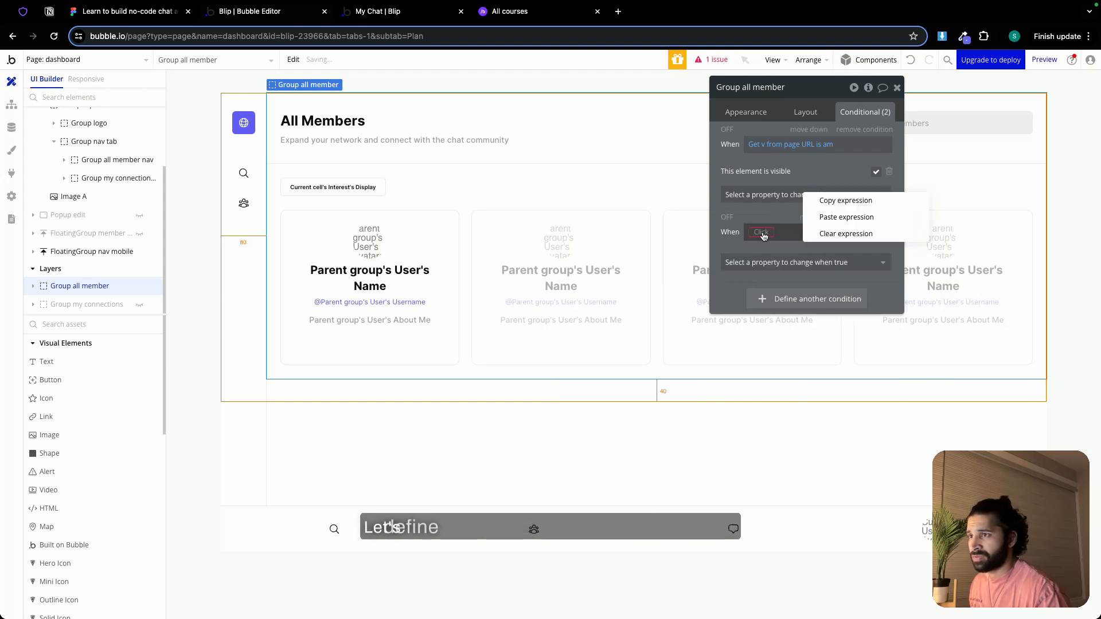
left_click(837, 217)
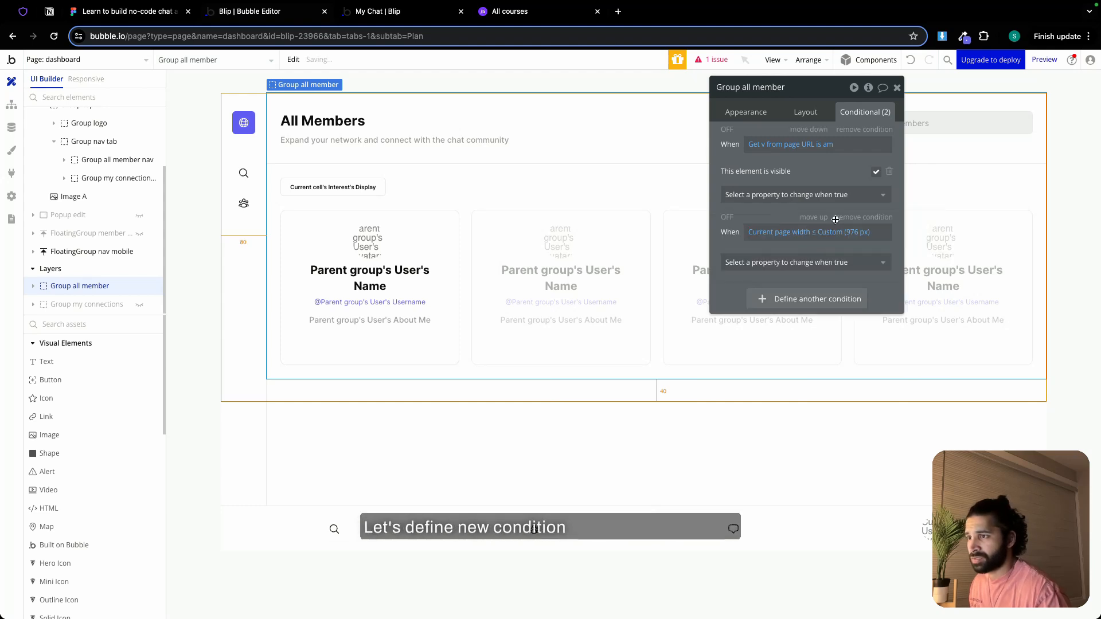
left_click(816, 267)
scroll(777, 429, "down", 2)
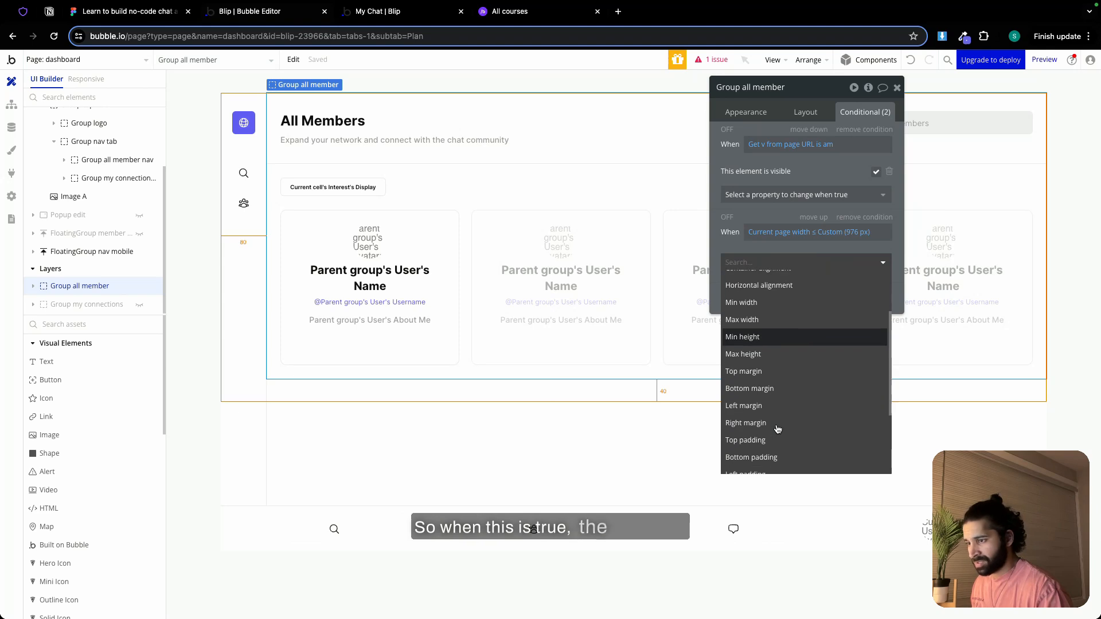
left_click(774, 406)
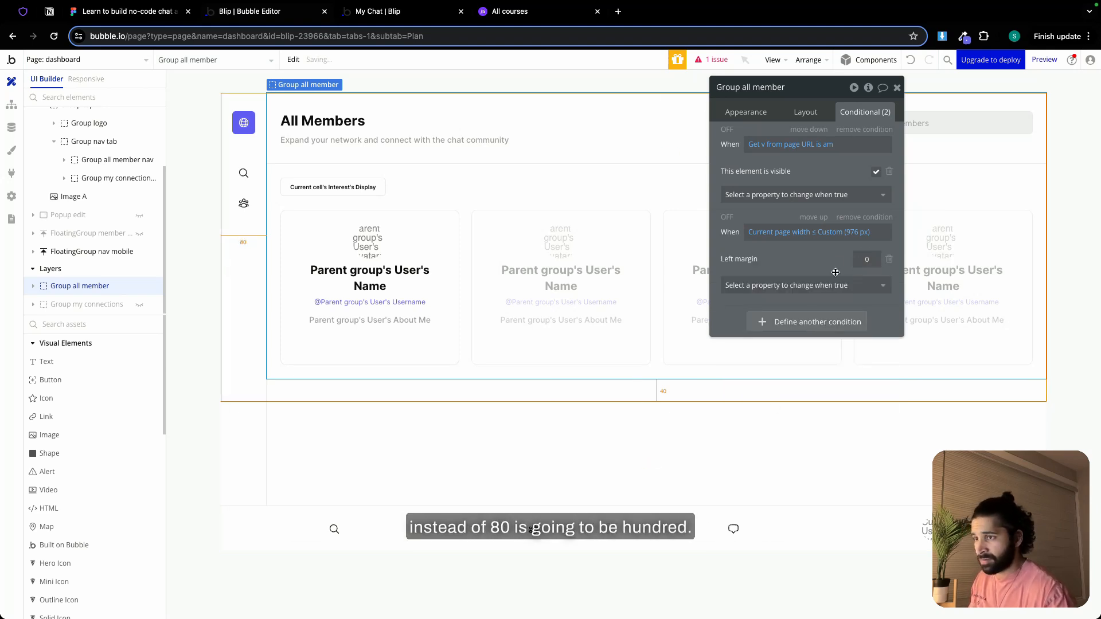
left_click(896, 88)
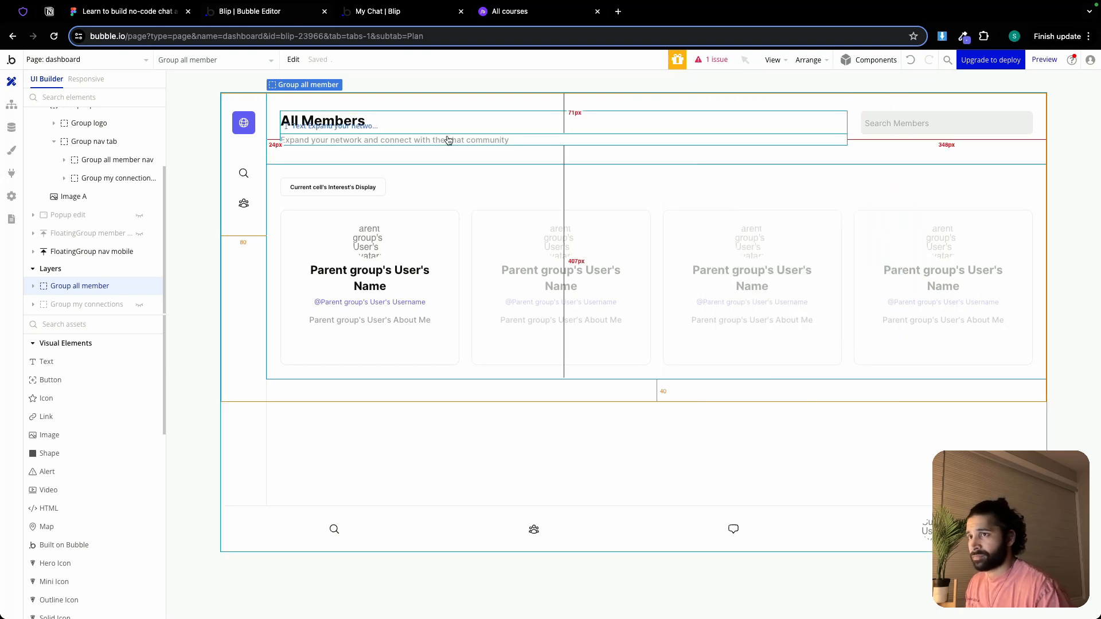
Add a condition to Group heading under All Members that sets its min width to 100% when current page width ≤ 976 px
double_click(372, 135)
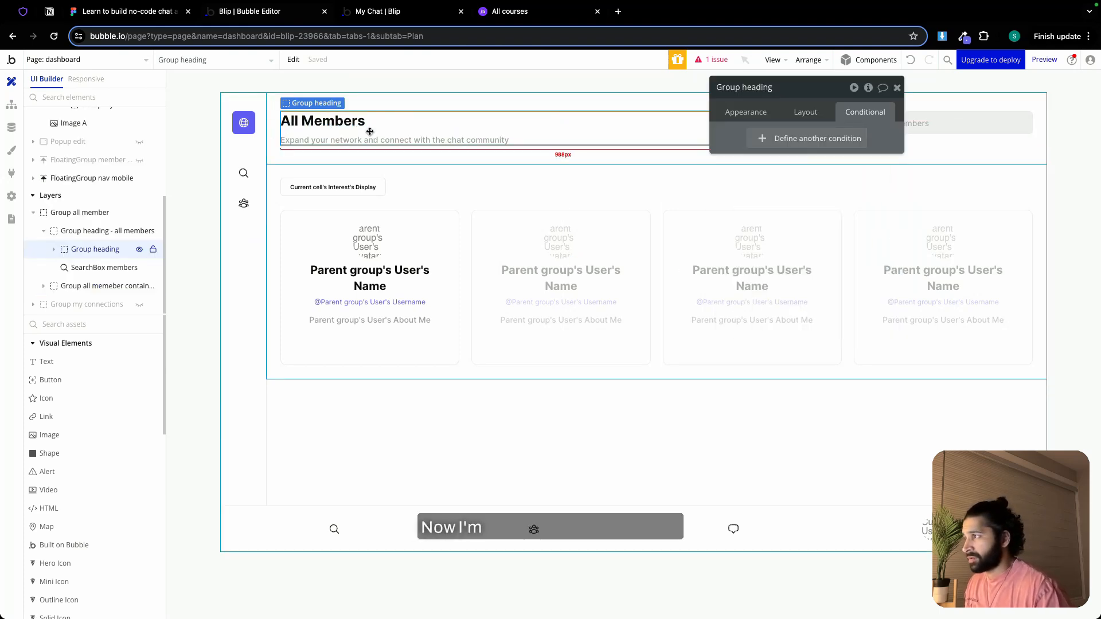
left_click(823, 142)
right_click(776, 145)
left_click(835, 132)
left_click(818, 175)
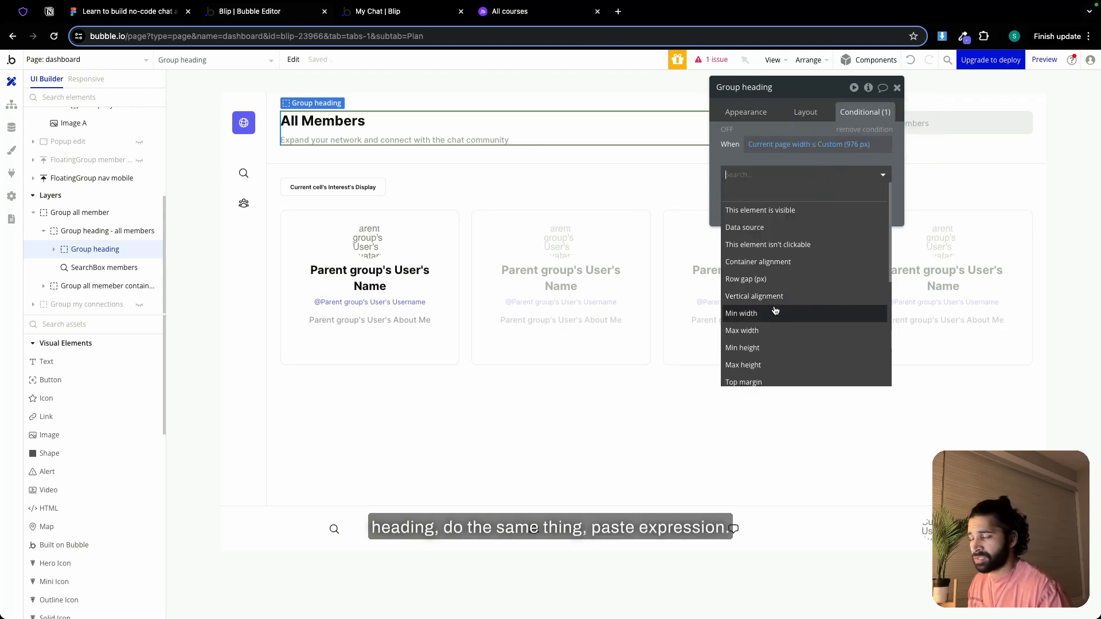
left_click(774, 309)
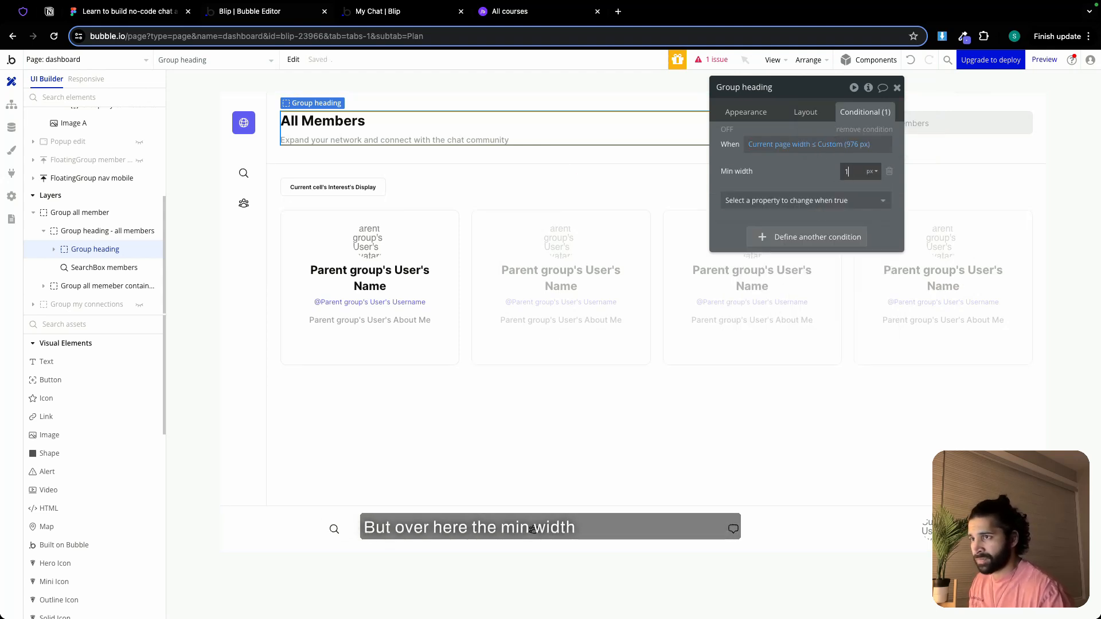
left_click(871, 173)
left_click(871, 202)
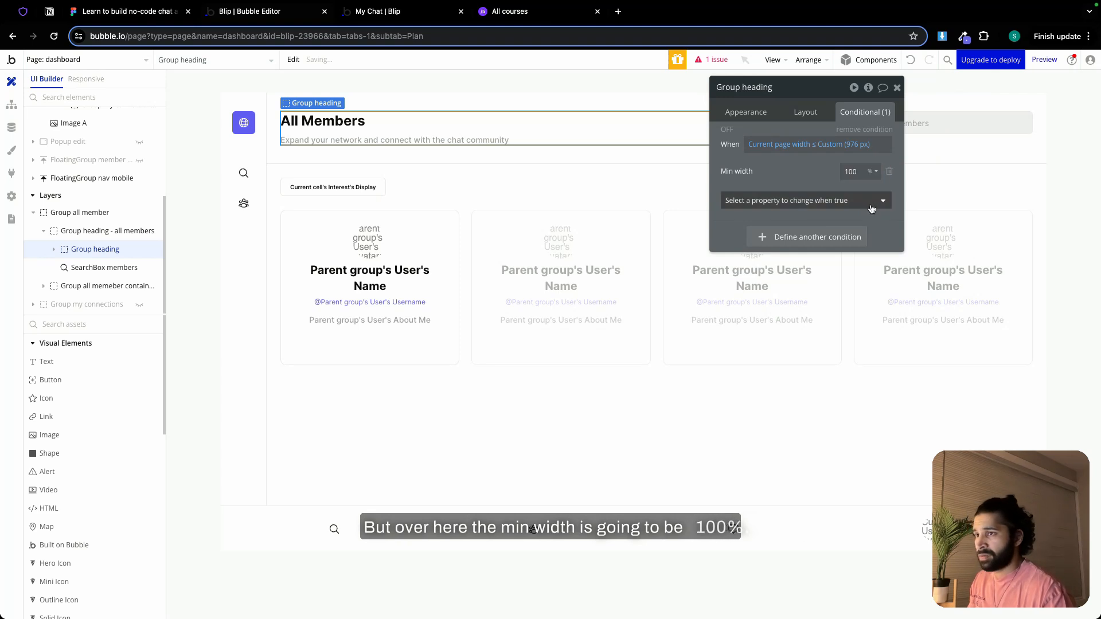
left_click(896, 88)
Add a condition to SearchBox members that sets its width to 100% when current page width ≤ 976 px
double_click(909, 120)
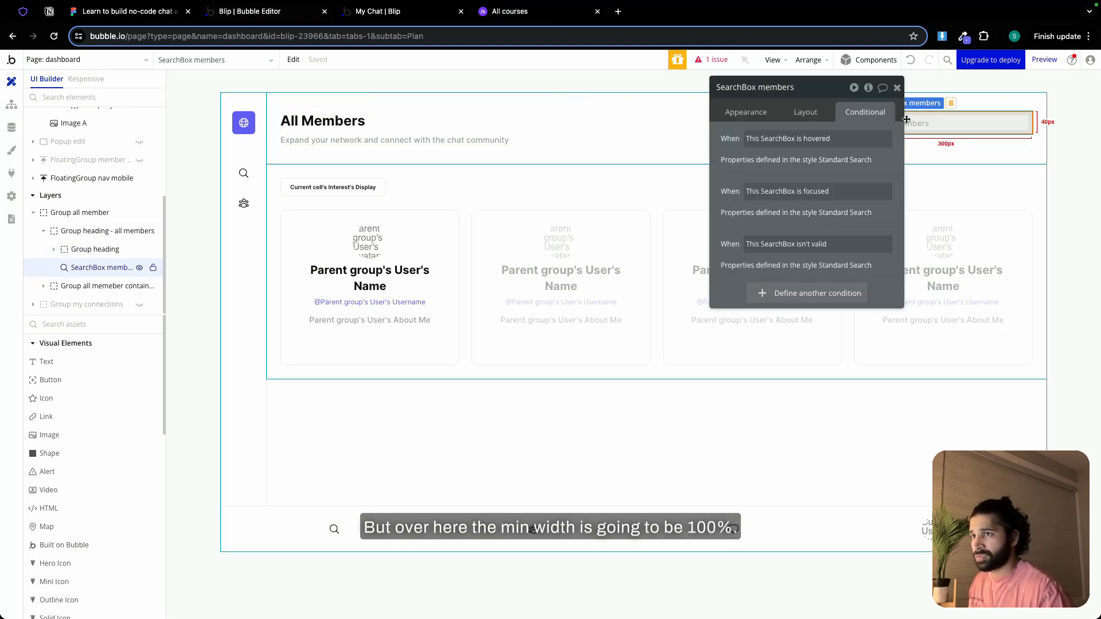
left_click(829, 294)
right_click(830, 302)
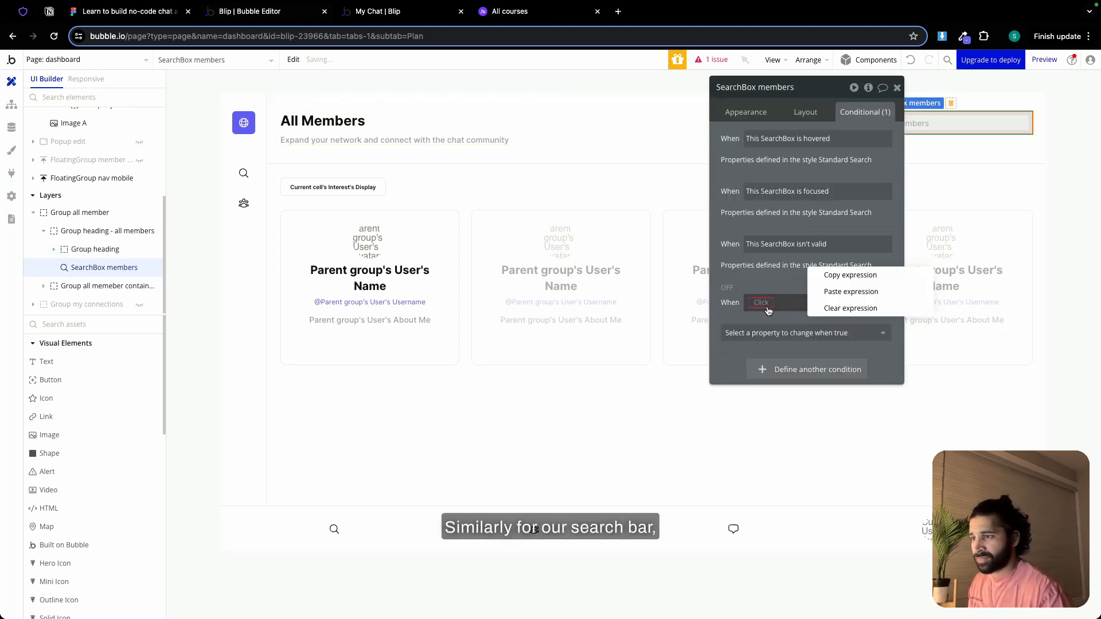
left_click(854, 295)
left_click(844, 333)
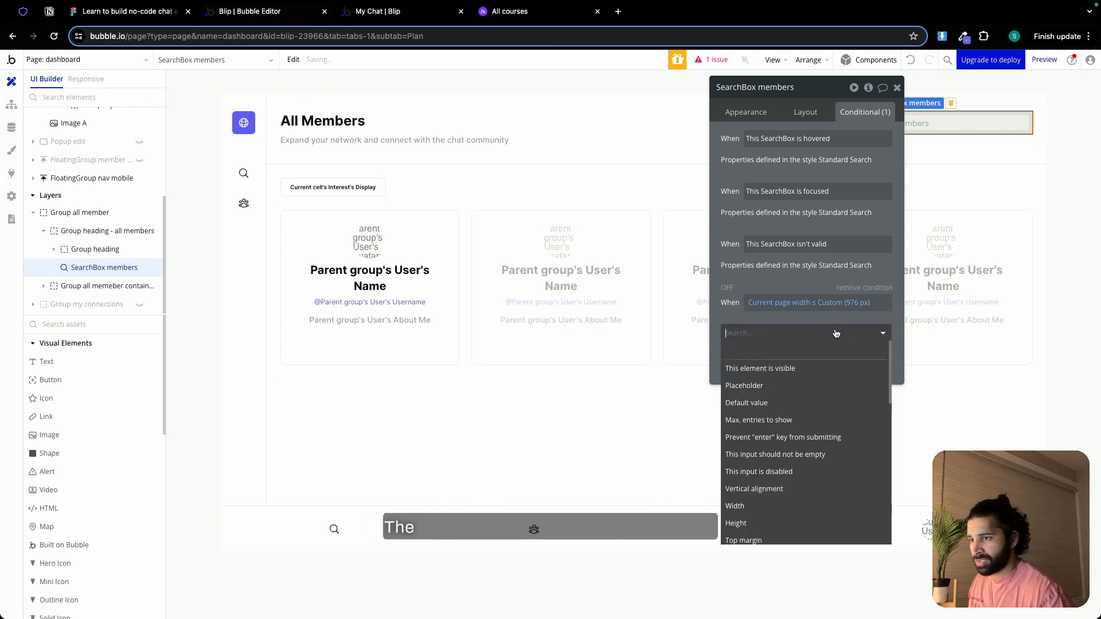
left_click(752, 507)
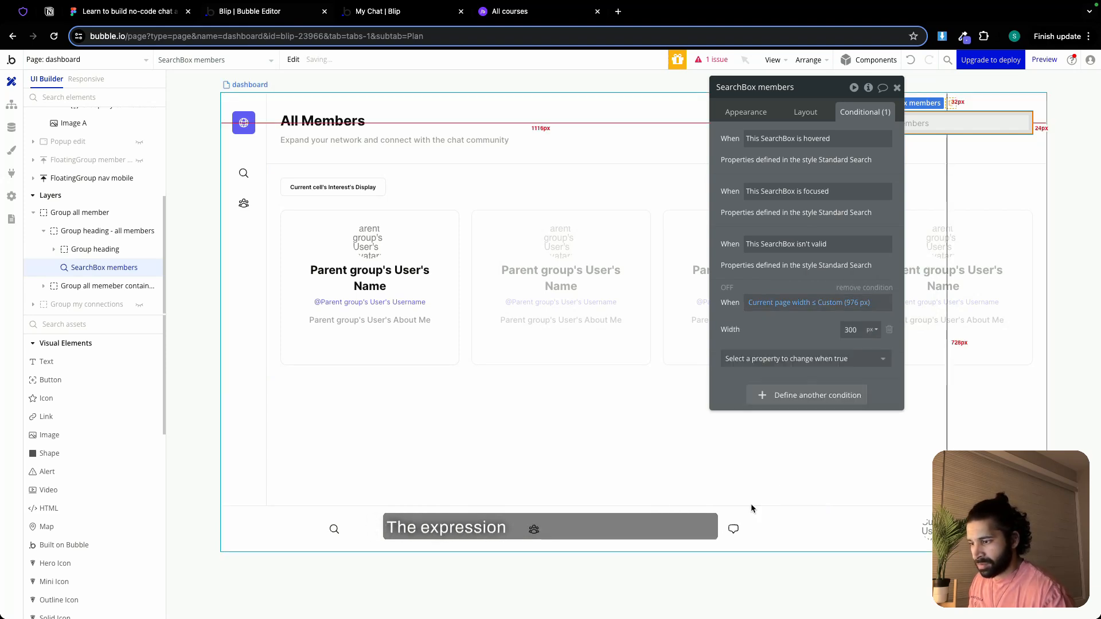
type("100")
left_click(871, 329)
left_click(869, 356)
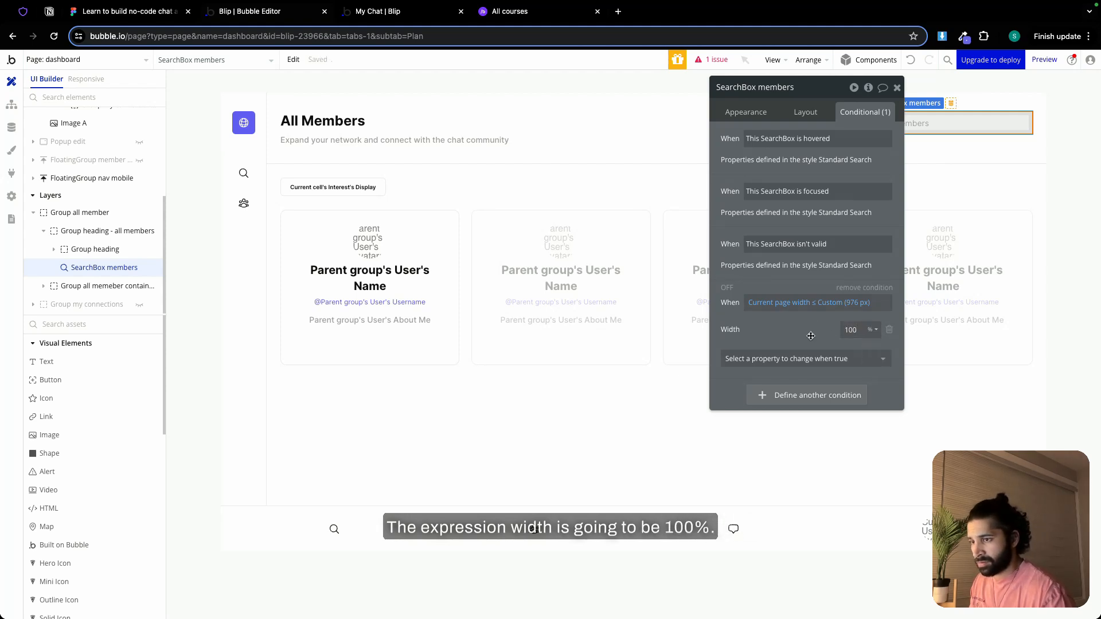
left_click(897, 87)
Change the row gap in the layout of Group heading - all members
left_click(906, 147)
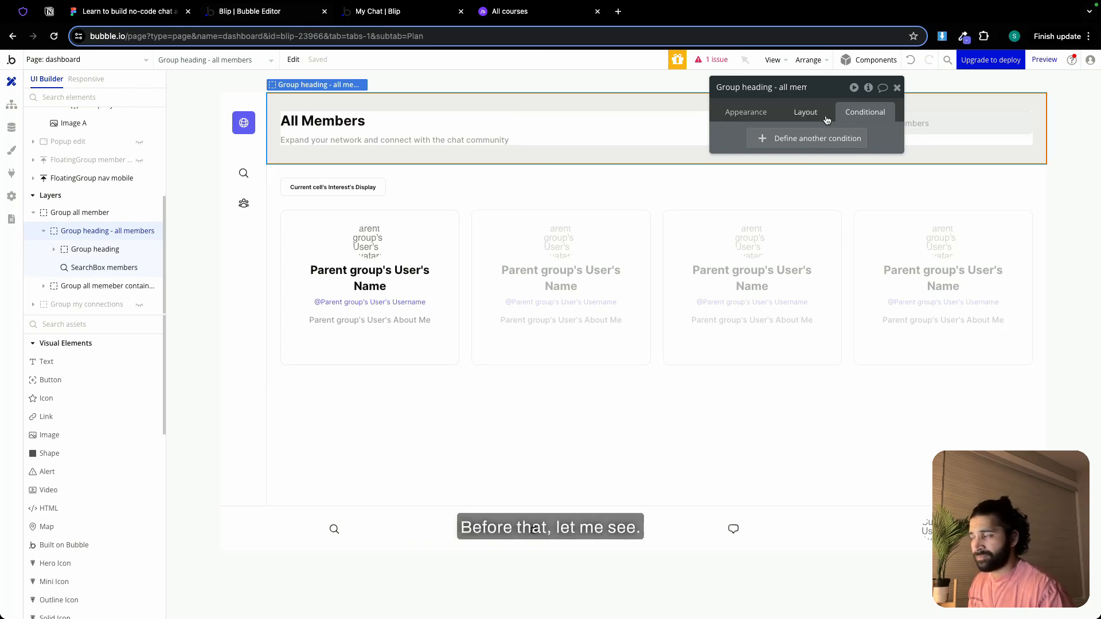
left_click(805, 112)
left_click(881, 202)
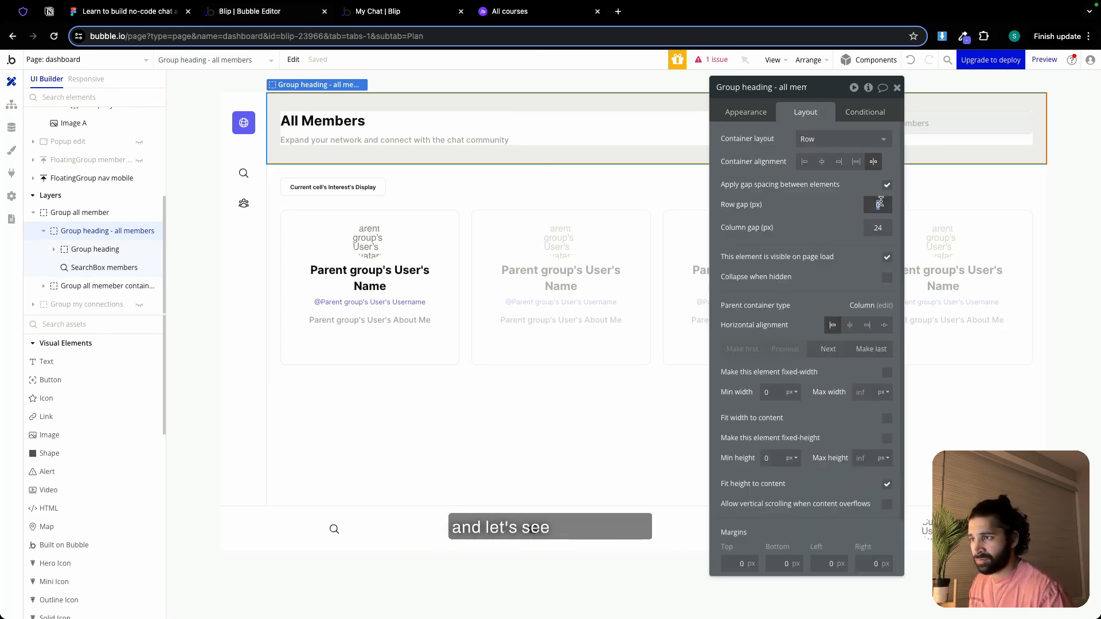
type("12")
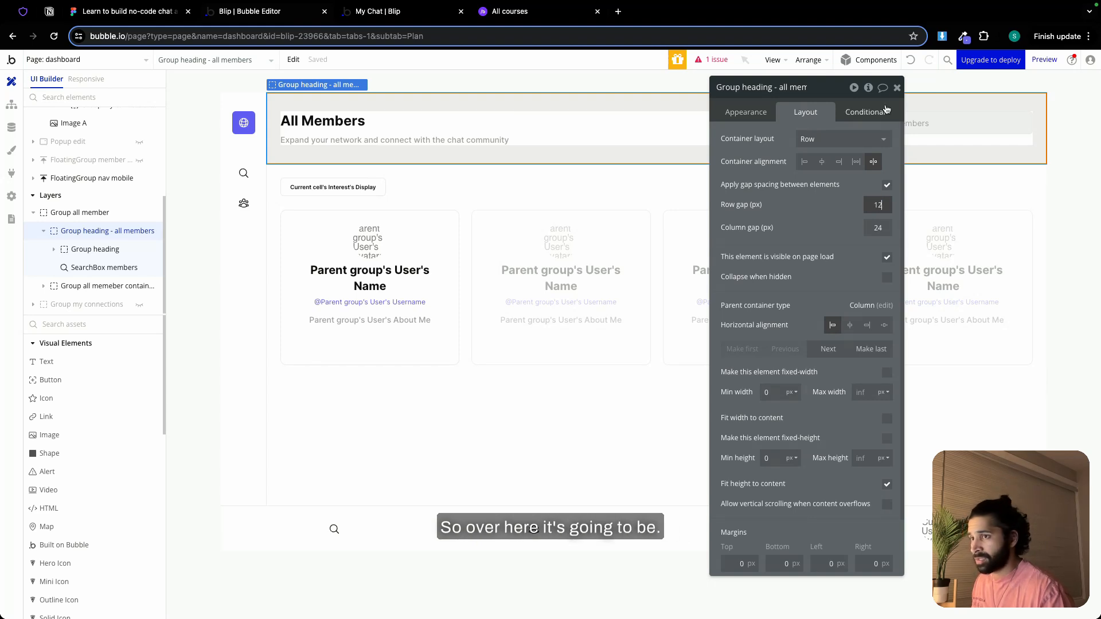
left_click(897, 87)
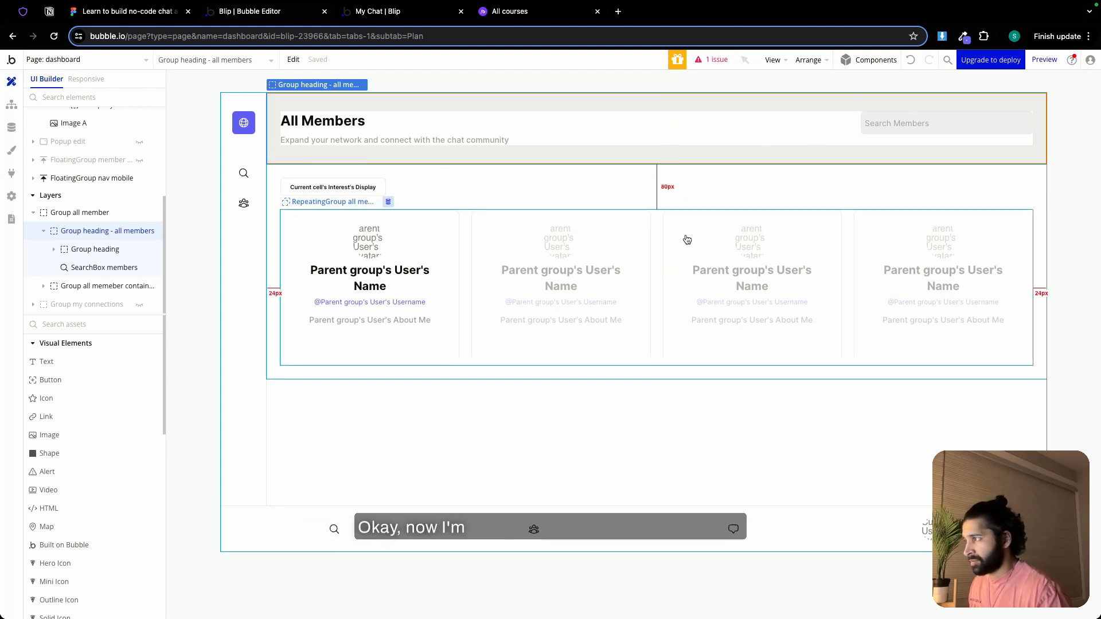
double_click(438, 218)
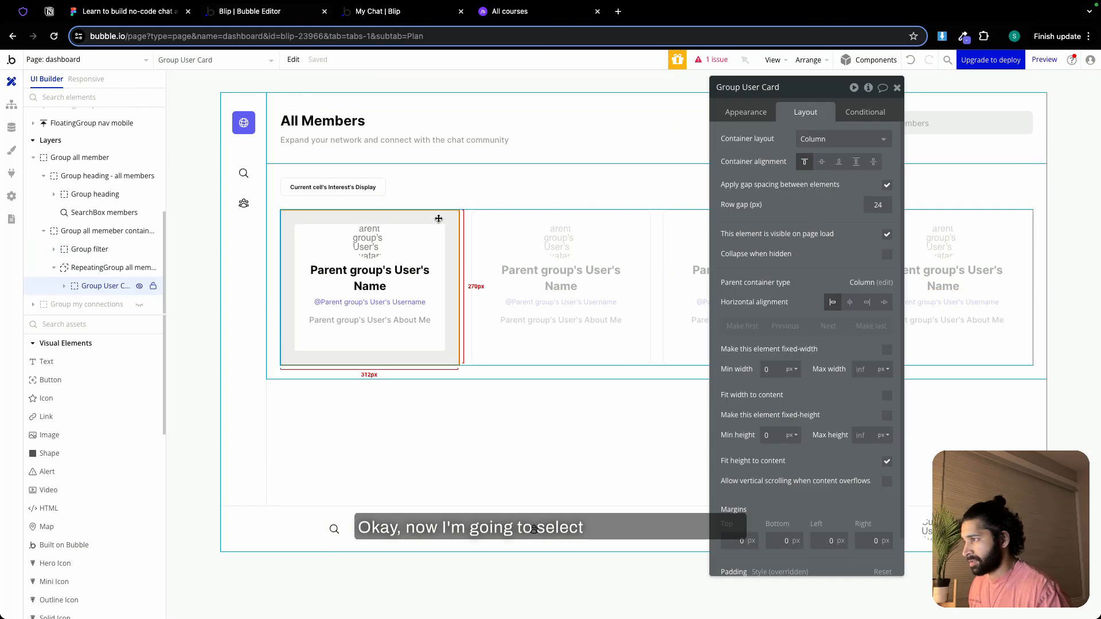
left_click(865, 112)
left_click(760, 140)
right_click(760, 146)
left_click(831, 129)
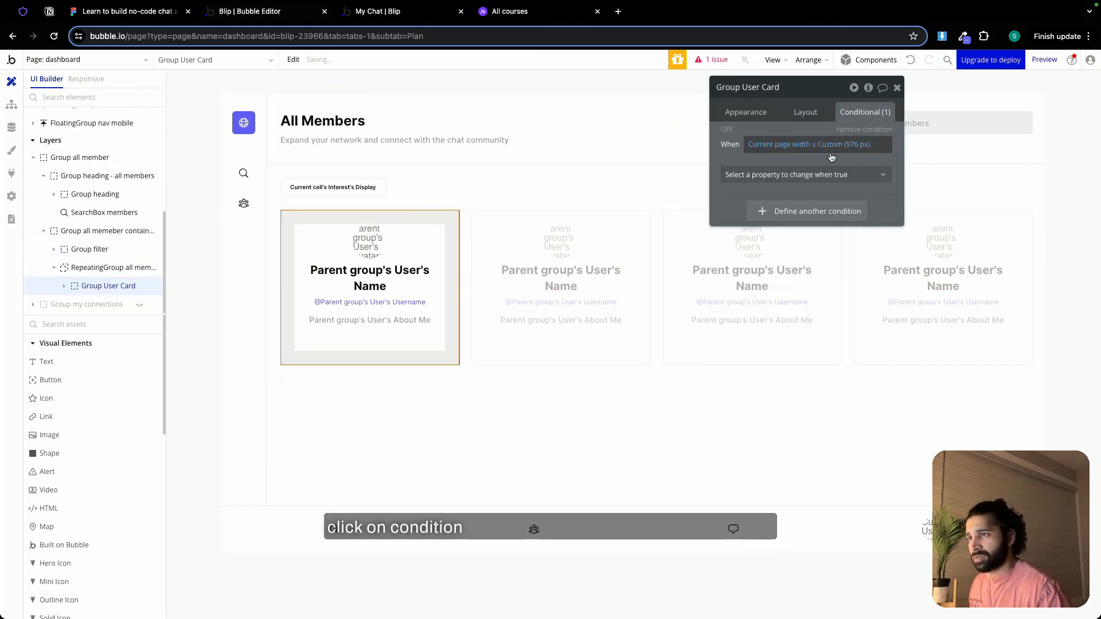
left_click(817, 179)
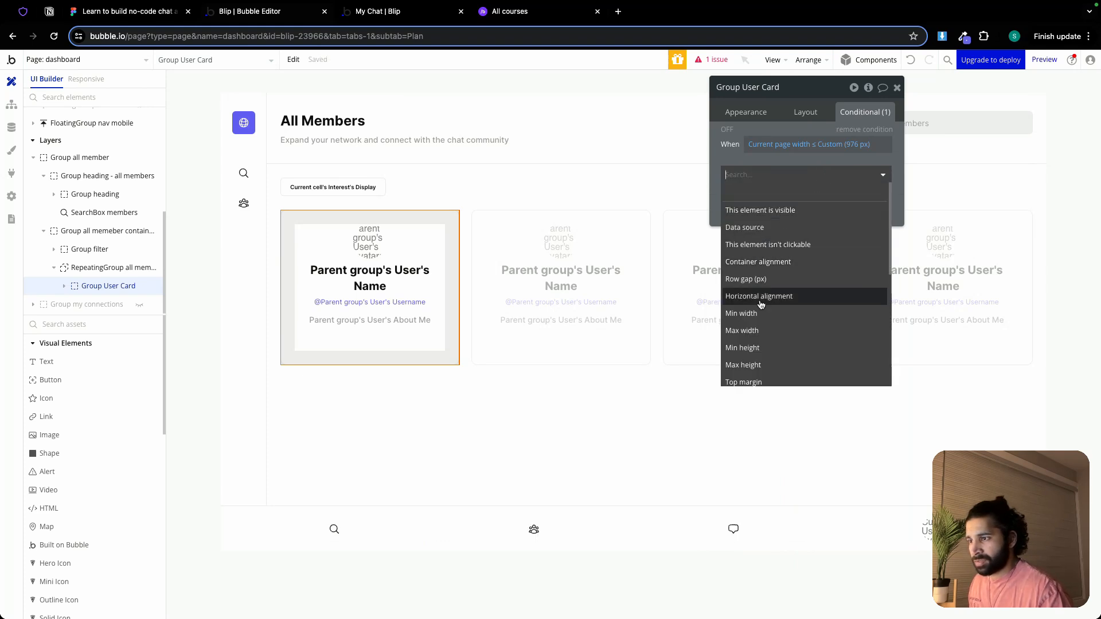
left_click(855, 130)
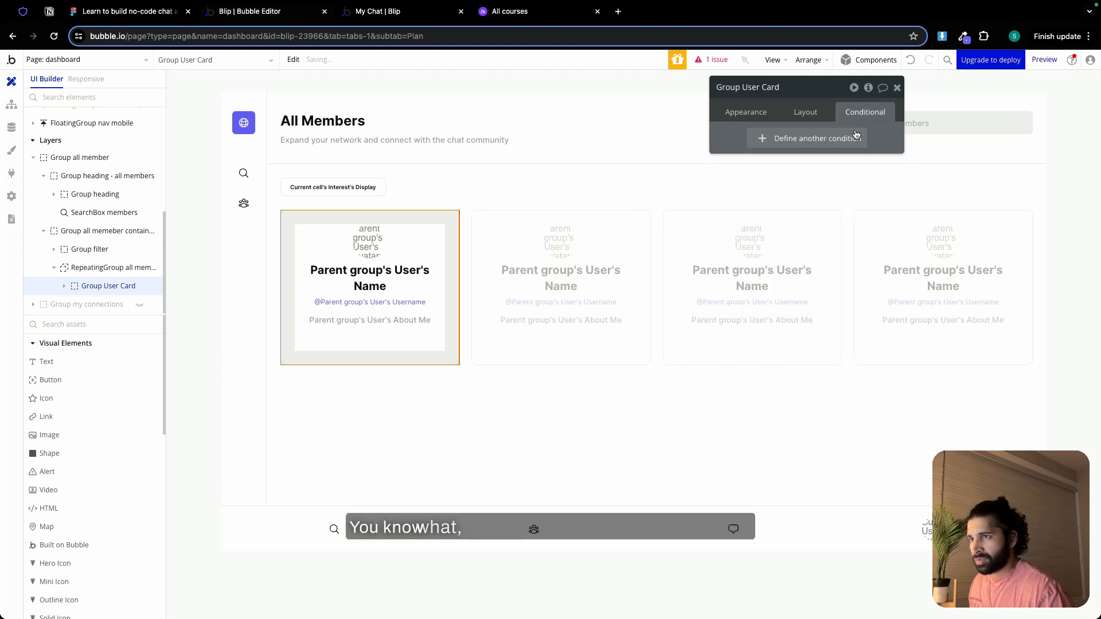
Add a condition to RepeatingGroup all members that sets its columns to 1 when current page width ≤ 976 px
left_click(804, 257)
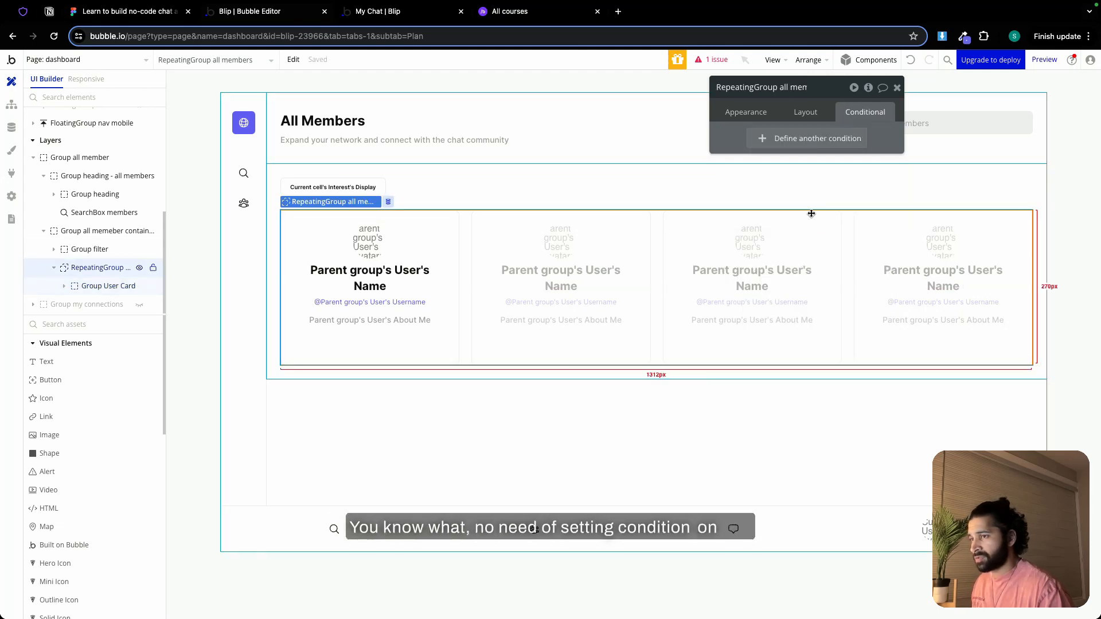
left_click(816, 144)
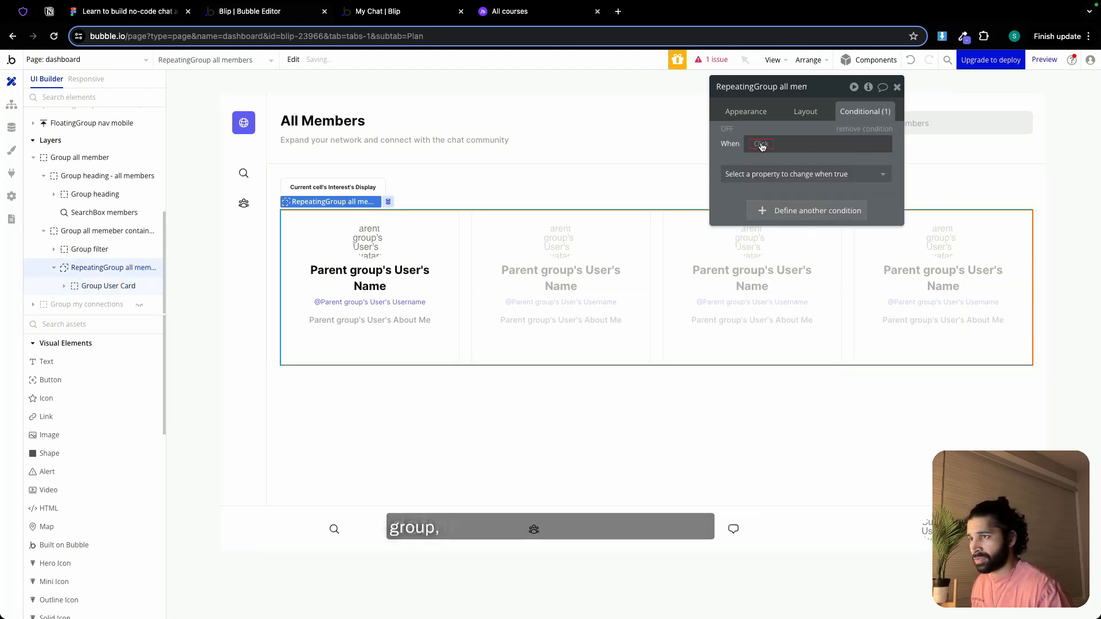
right_click(762, 145)
left_click(844, 128)
left_click(814, 174)
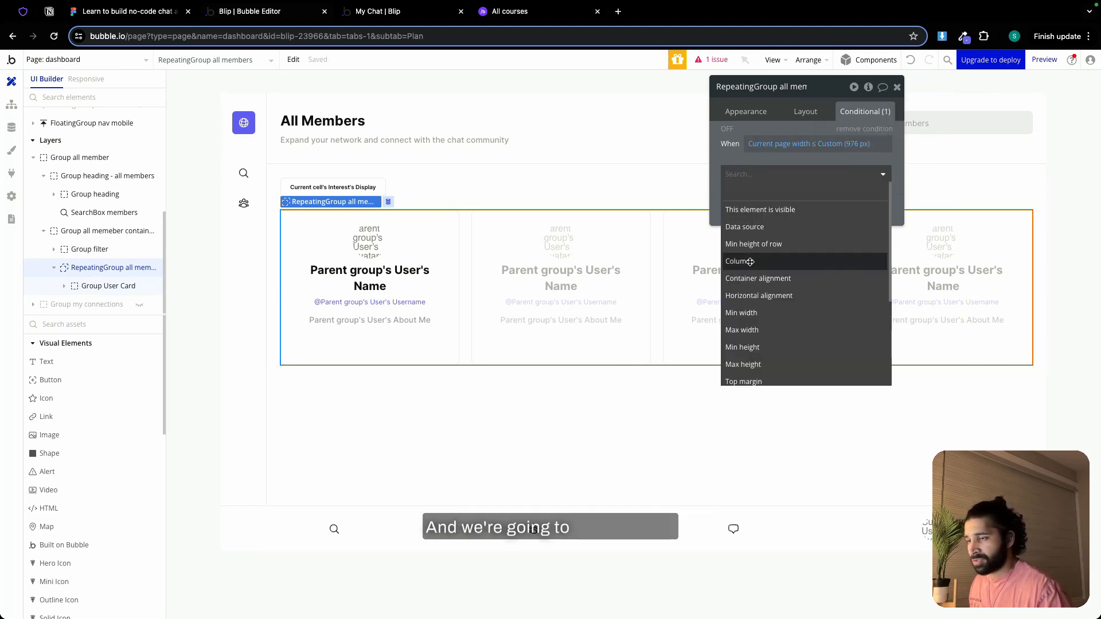
left_click(750, 263)
left_click(850, 181)
left_click(846, 206)
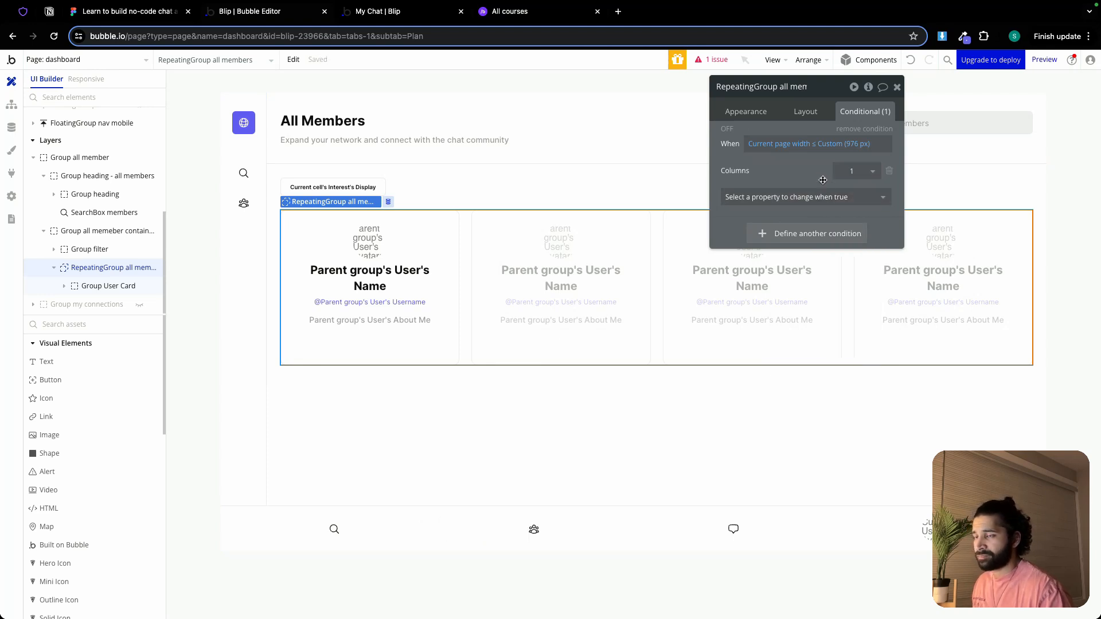
left_click(896, 86)
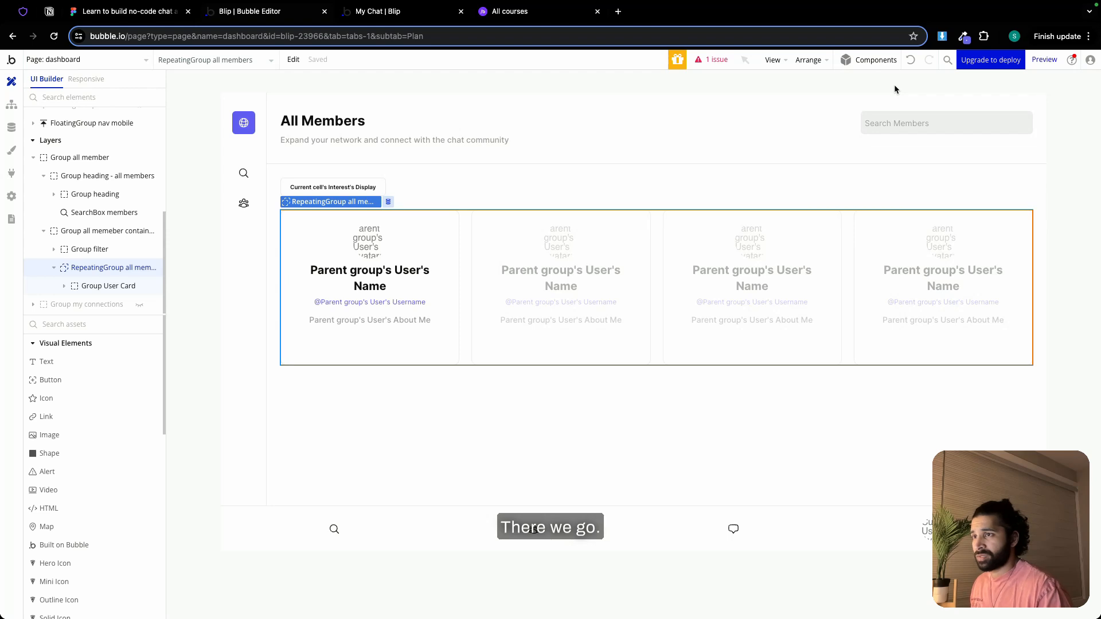
Switch to the Blip app preview, refresh it, and open the dashboard's All Members section in a non-full-screen browser window
left_click(376, 11)
left_click(370, 62)
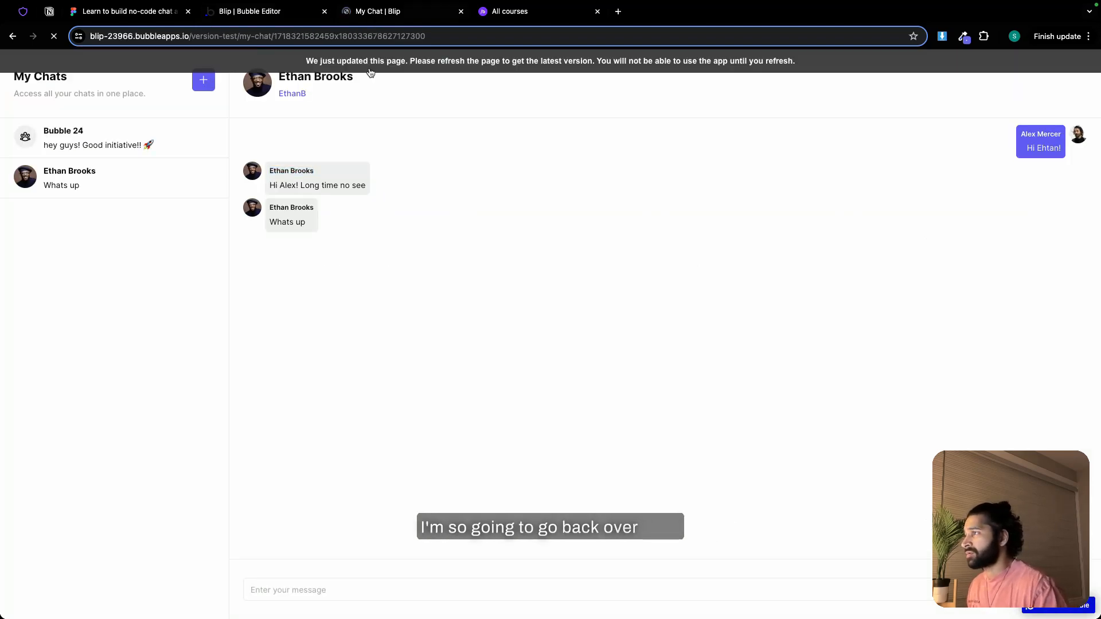
left_click(13, 37)
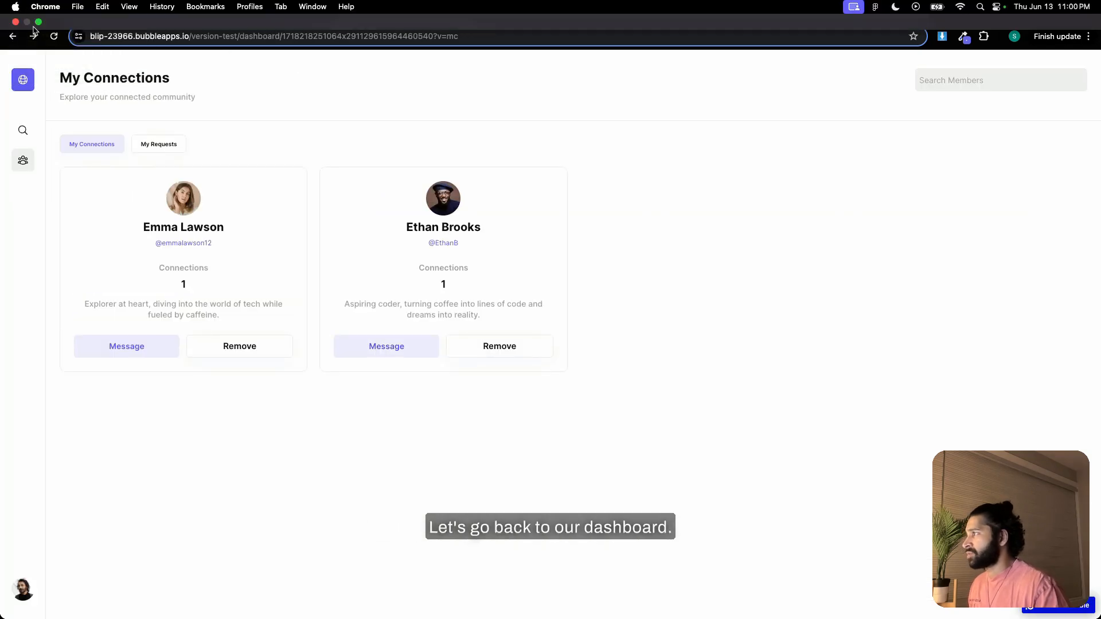
left_click(38, 22)
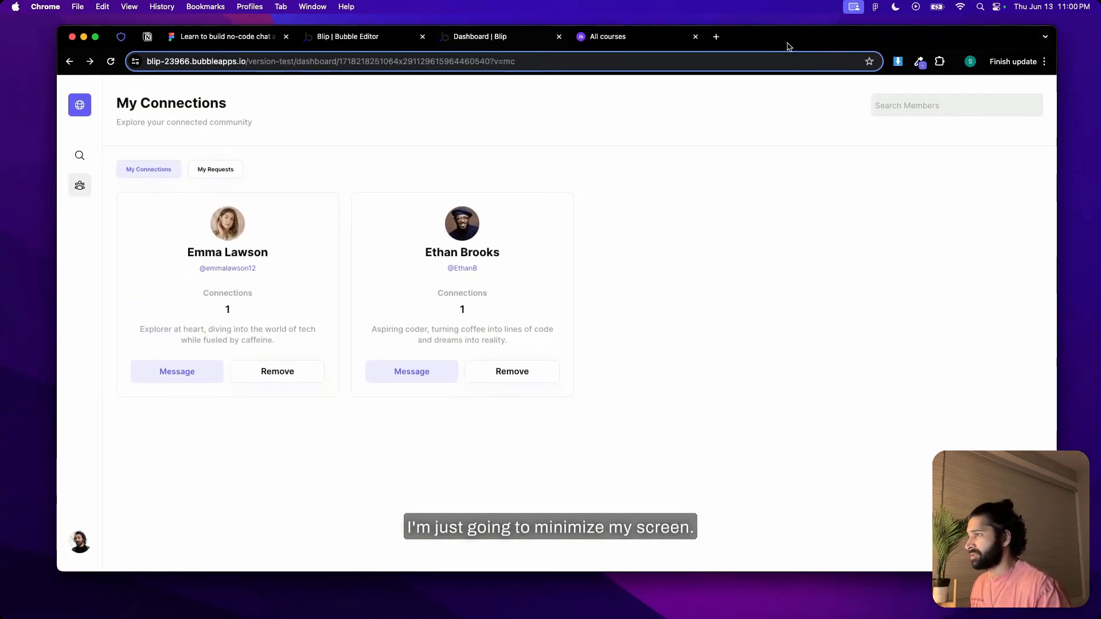
left_click(76, 157)
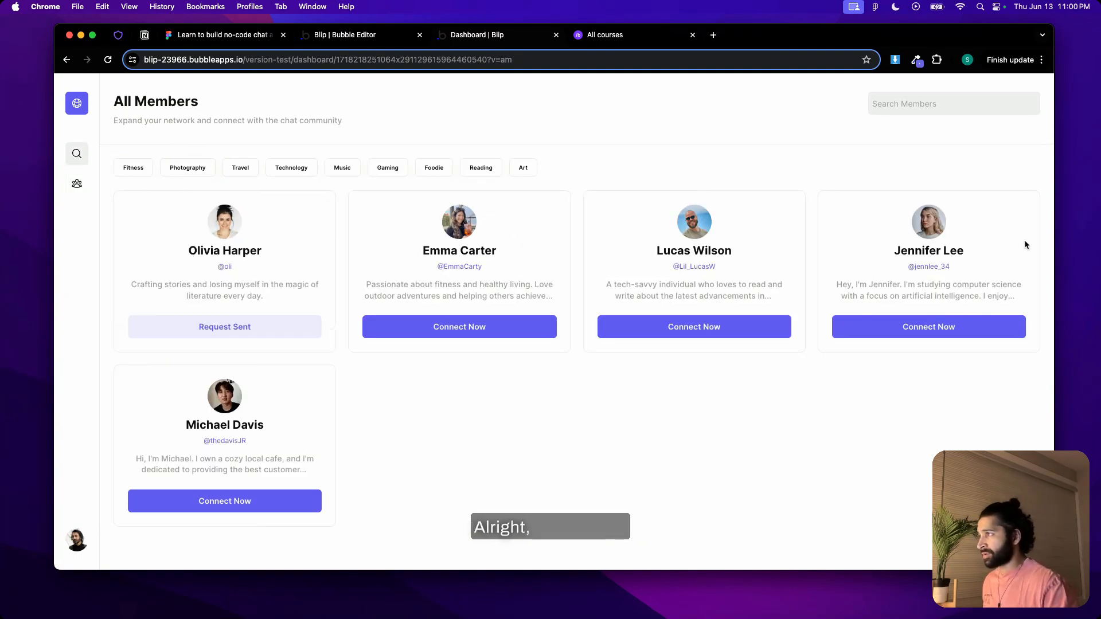
Narrow the browser window to phone width and review the heading, search box and member cards in All Members
left_click_drag(1054, 256, 532, 206)
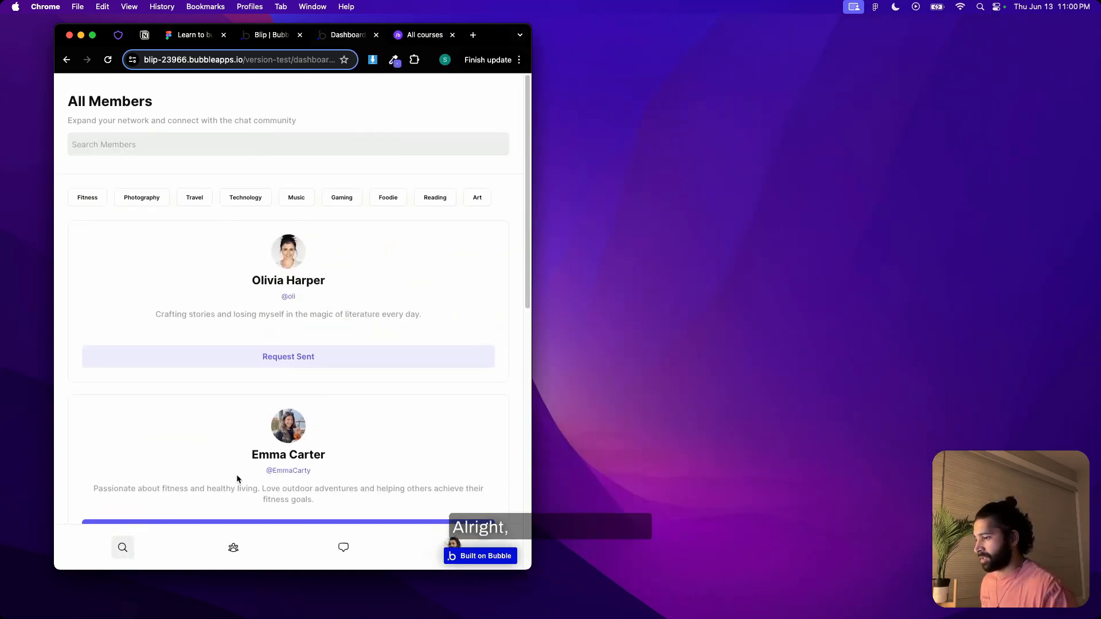
left_click_drag(533, 330, 338, 289)
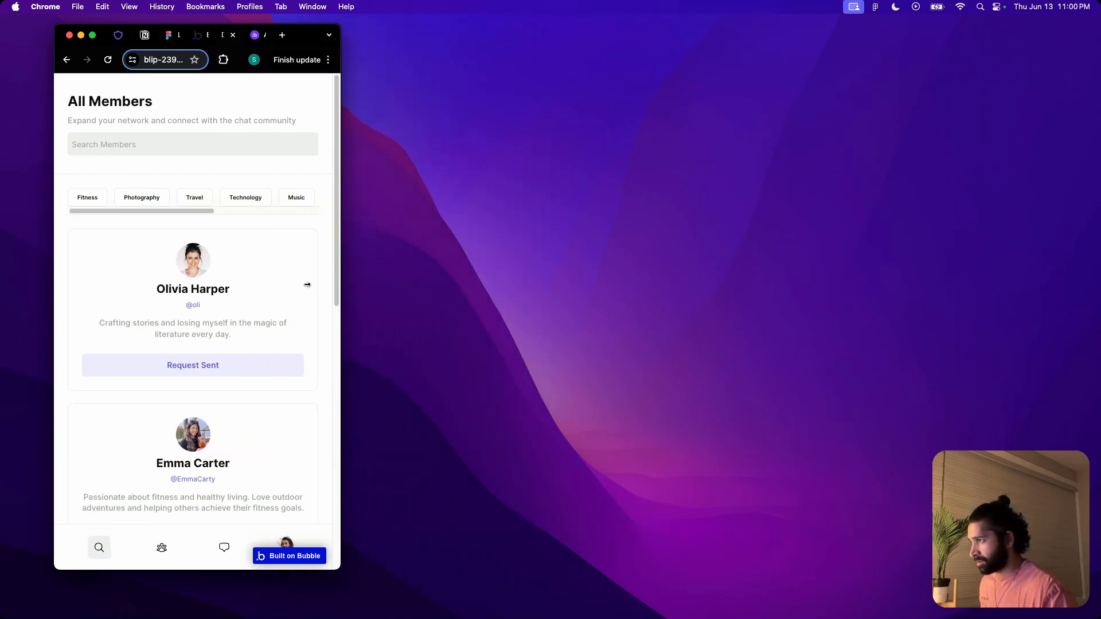
scroll(260, 276, "down", 6)
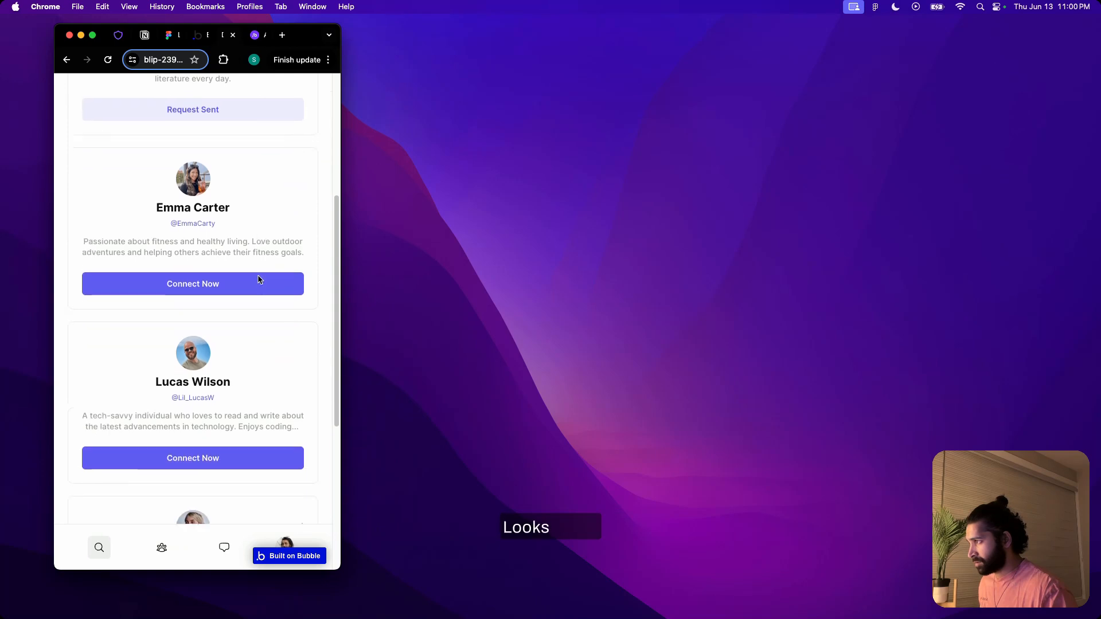
scroll(258, 279, "down", 4)
scroll(258, 279, "up", 10)
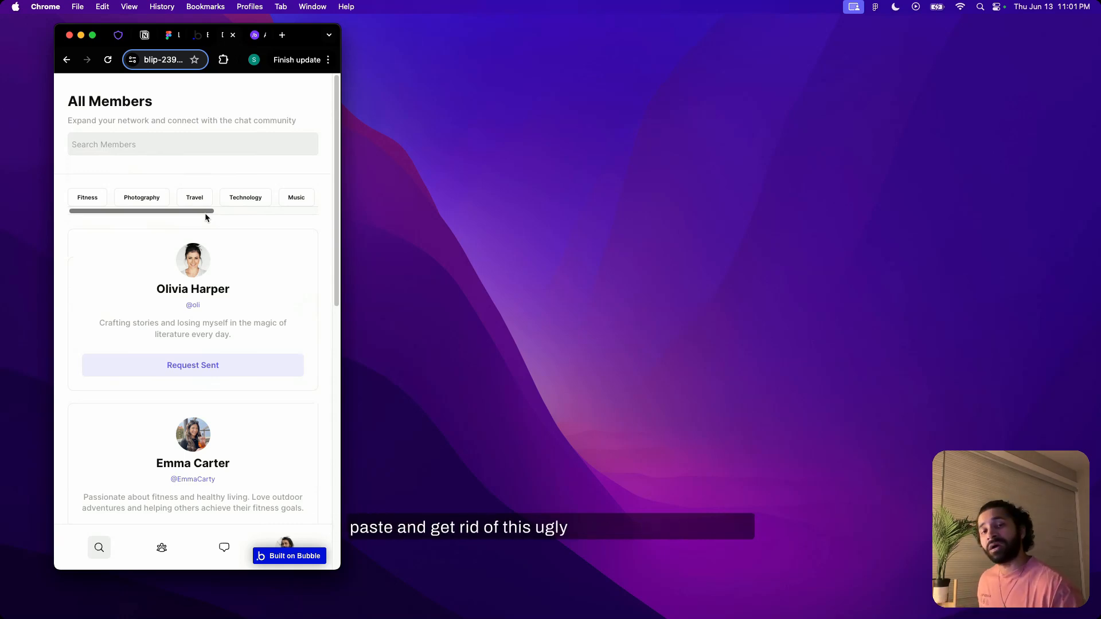
Test the Photography, Travel, Technology and Music interest filters at phone width, clear the filter and review the member cards
left_click(146, 197)
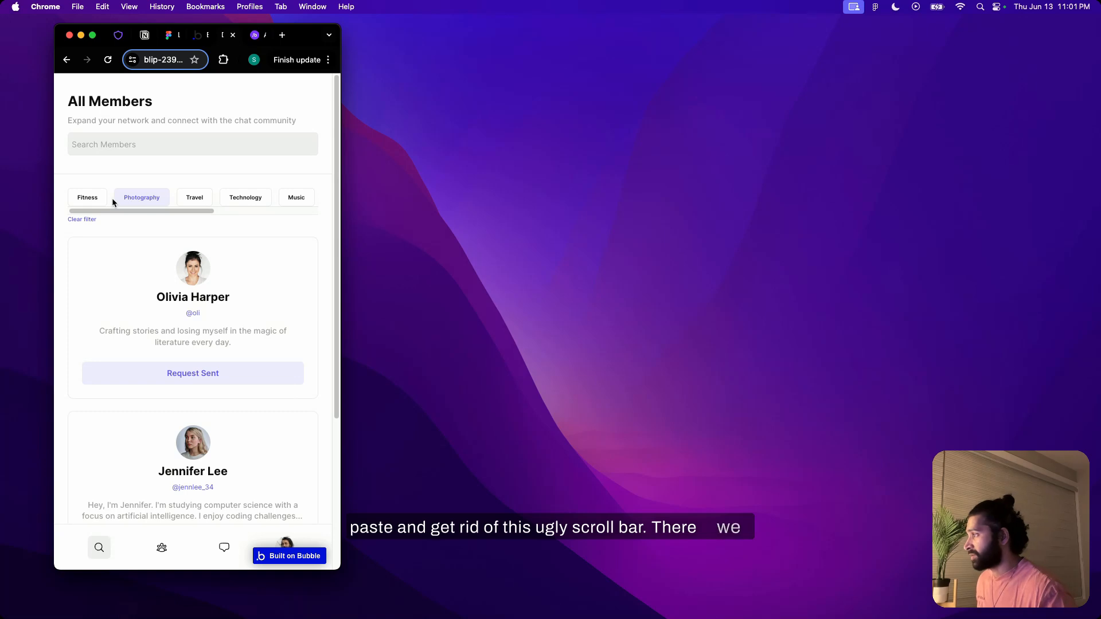
left_click(198, 199)
left_click(247, 199)
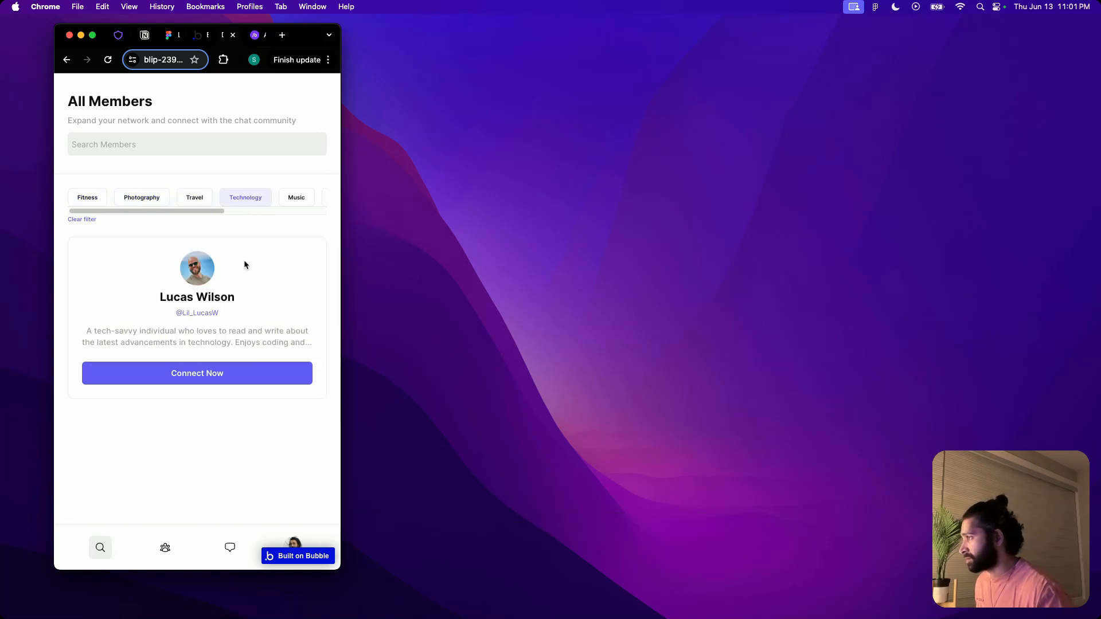
left_click(292, 199)
left_click(82, 220)
scroll(226, 253, "down", 5)
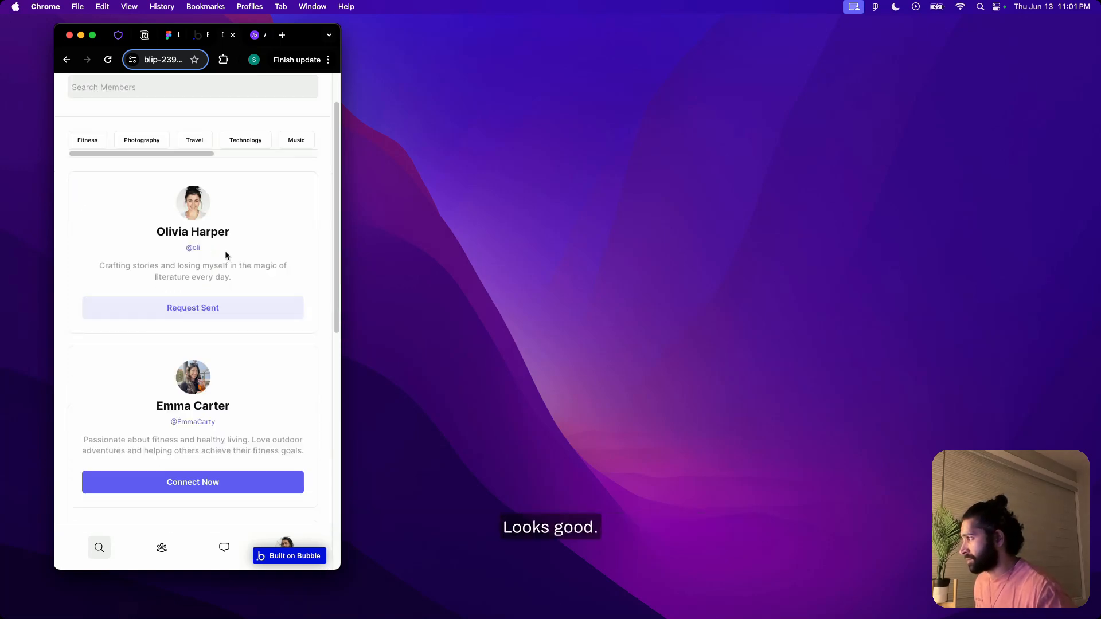
scroll(226, 252, "down", 5)
Check the My Connections section at phone width, and return the browser window to full screen
left_click_drag(342, 205, 287, 271)
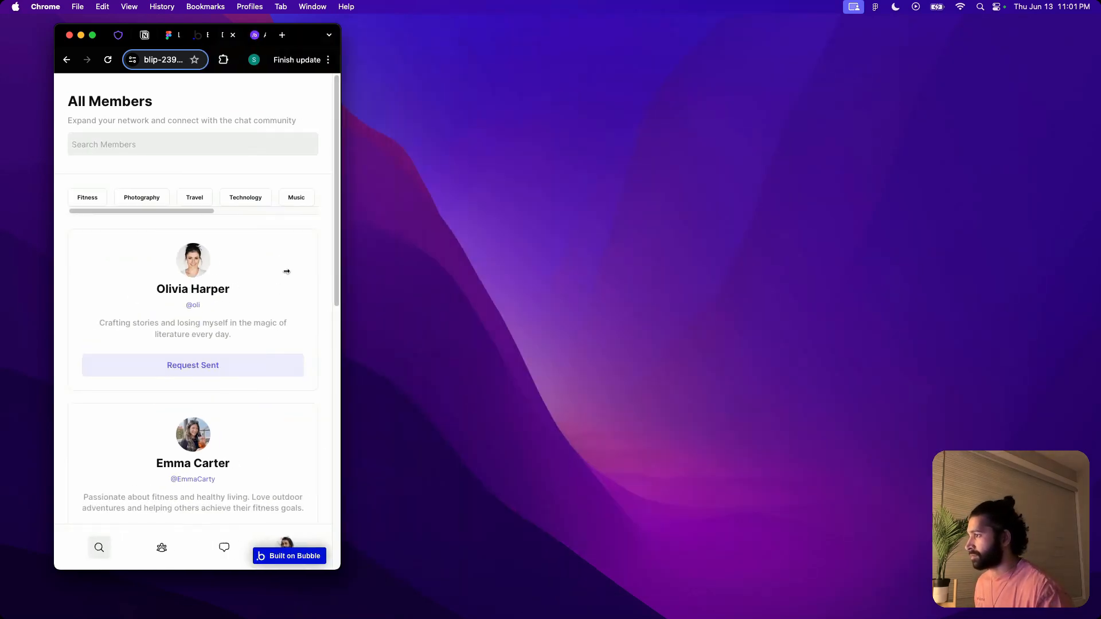
left_click_drag(287, 271, 341, 298)
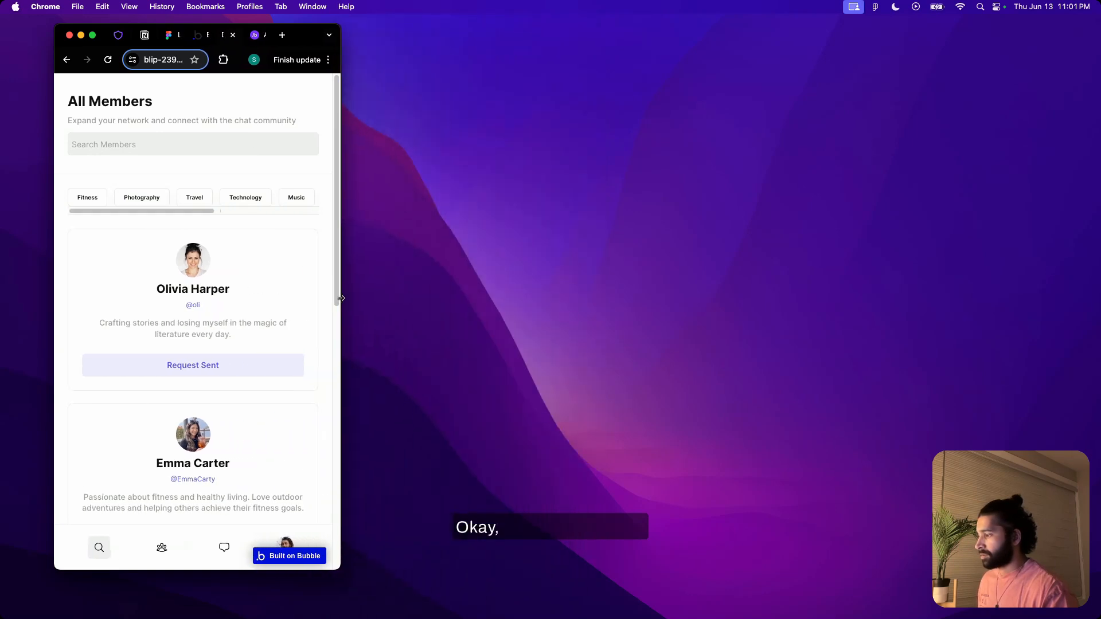
left_click(165, 547)
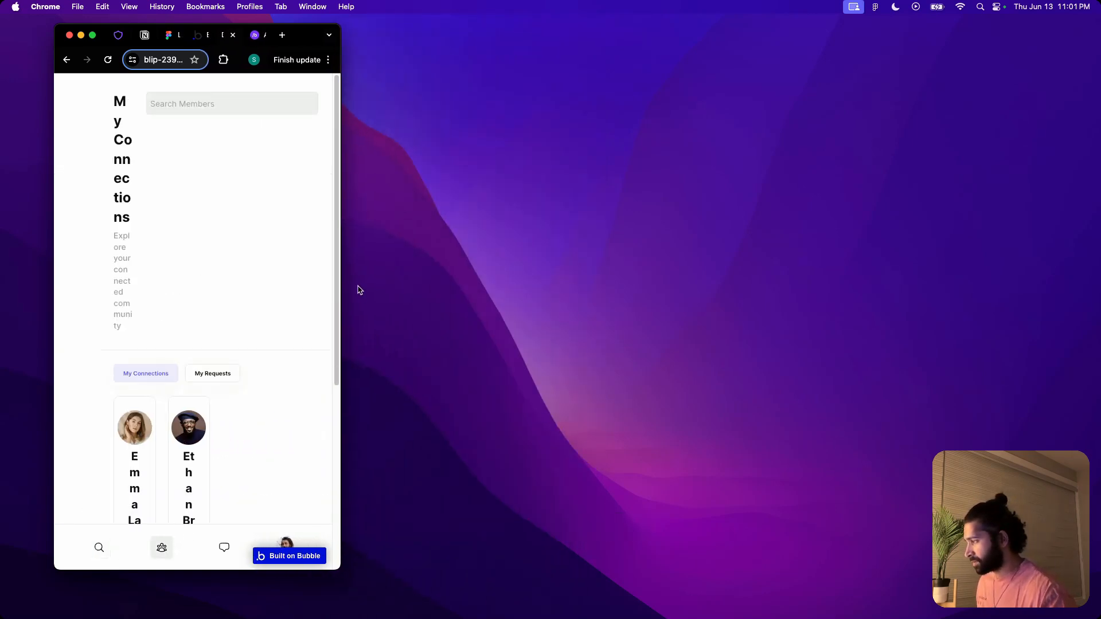
left_click_drag(351, 290, 1056, 290)
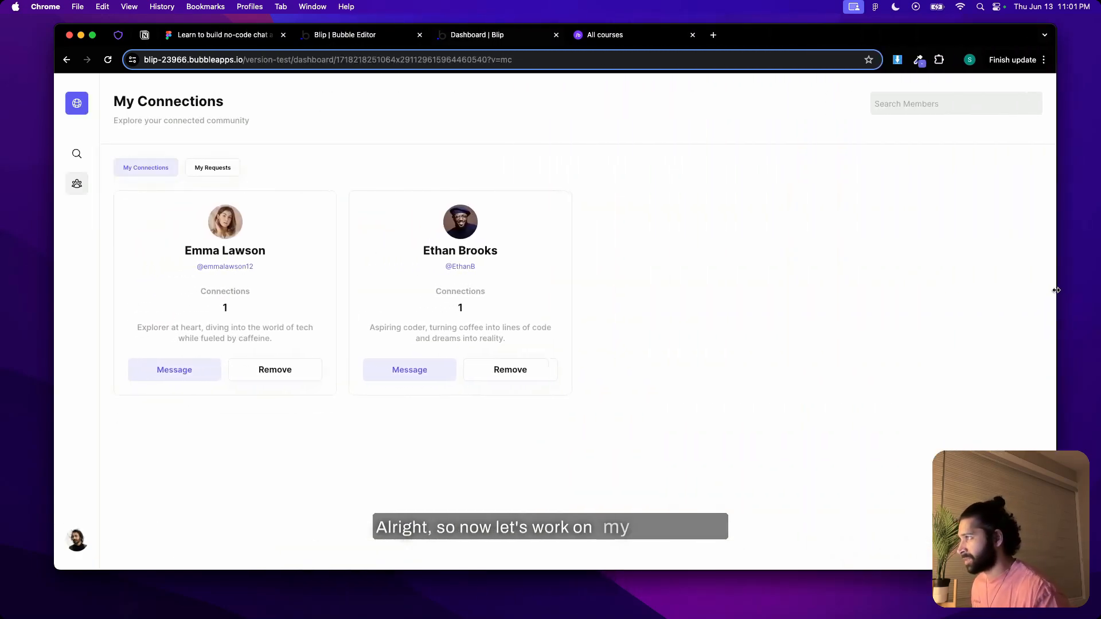
left_click(93, 36)
Switch to the Bubble editor, hide Group all member and show Group my connections on the canvas
left_click(285, 10)
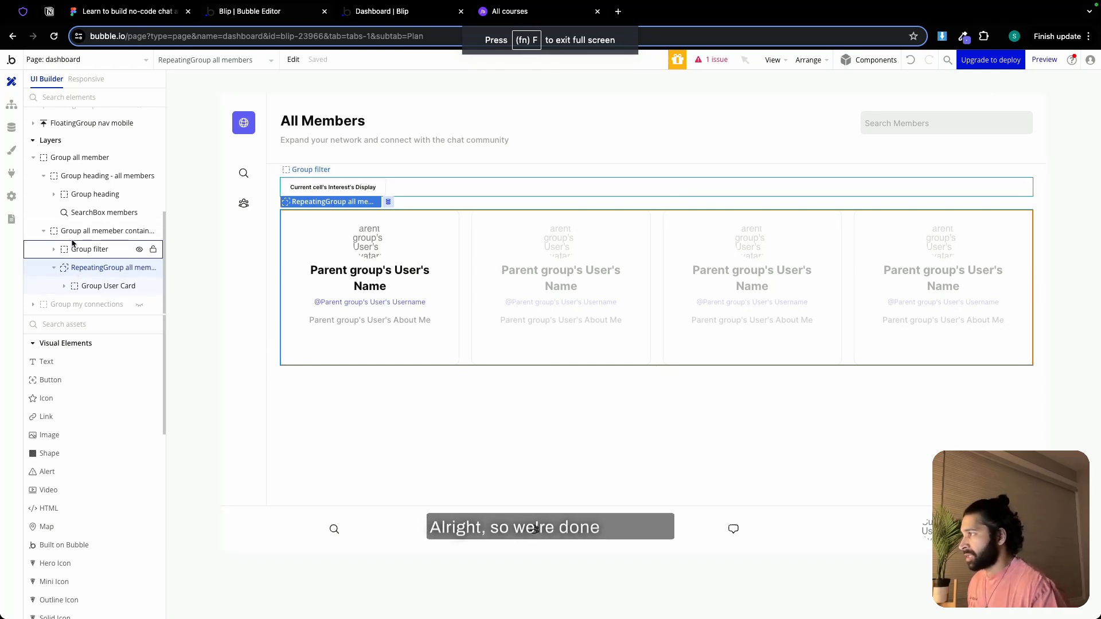
left_click(75, 157)
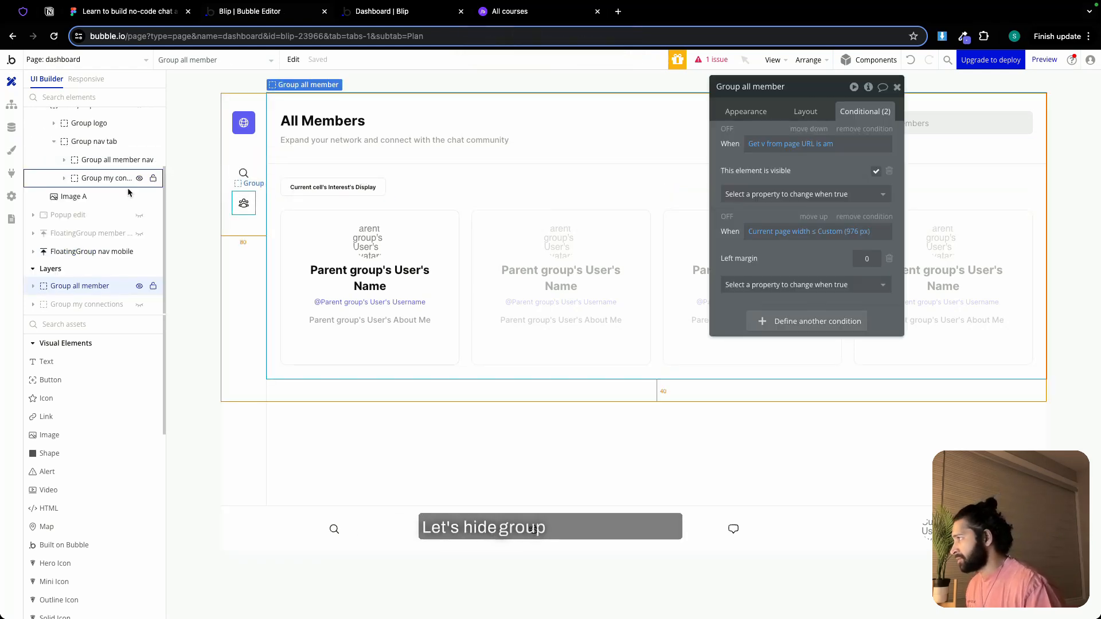
left_click(140, 286)
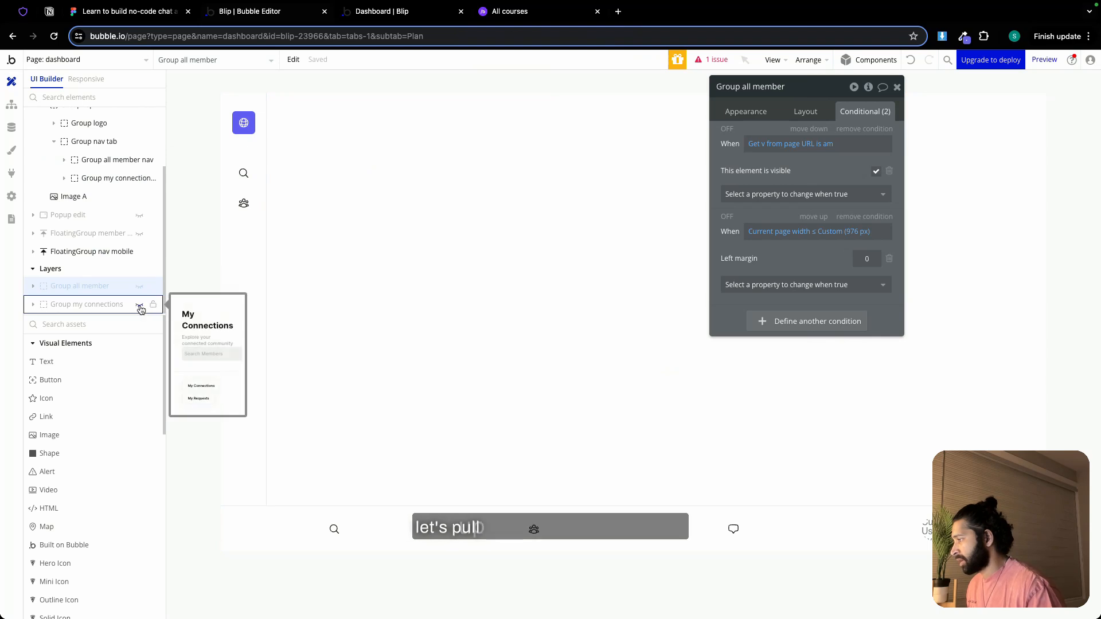
left_click(140, 306)
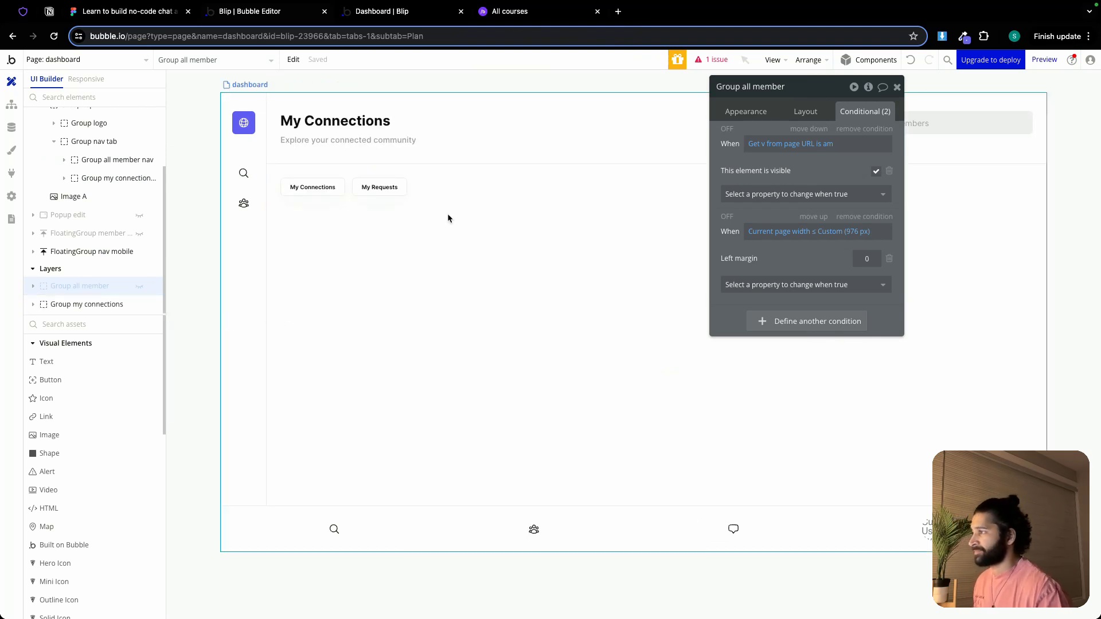
Add a condition to Group my connections that sets its left margin to 0 when current page width ≤ 976 px
left_click(92, 304)
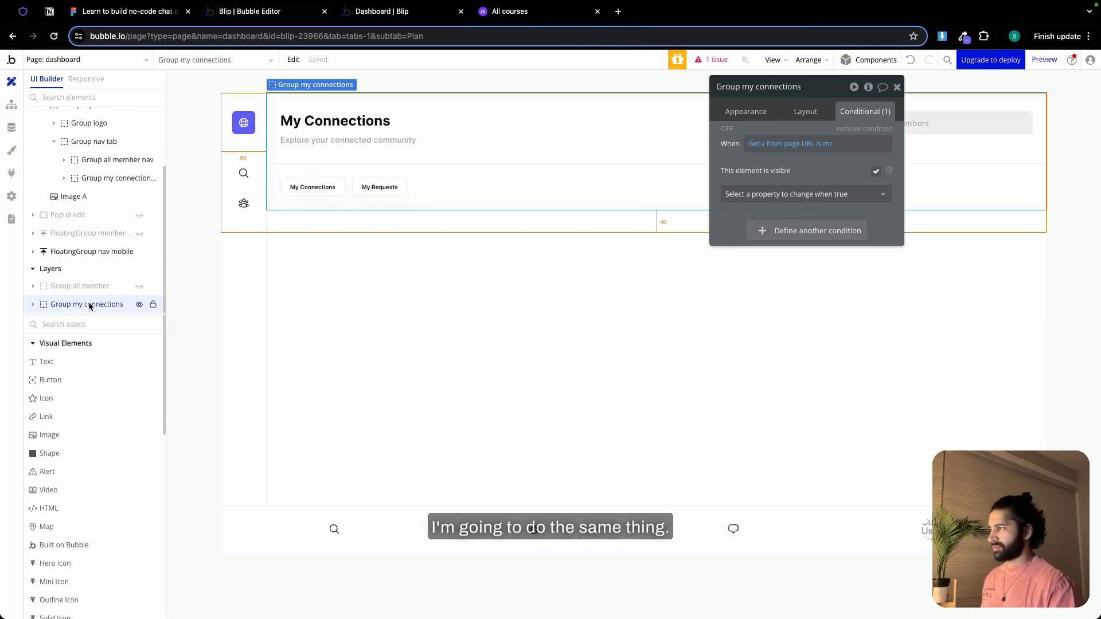
left_click(792, 231)
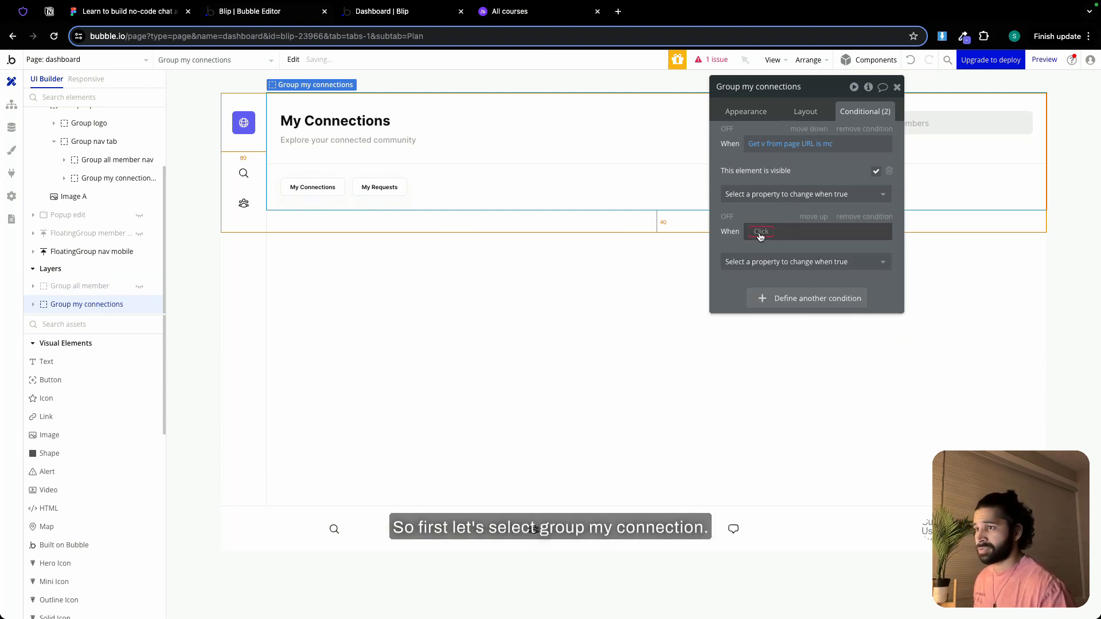
right_click(814, 231)
left_click(852, 217)
left_click(837, 268)
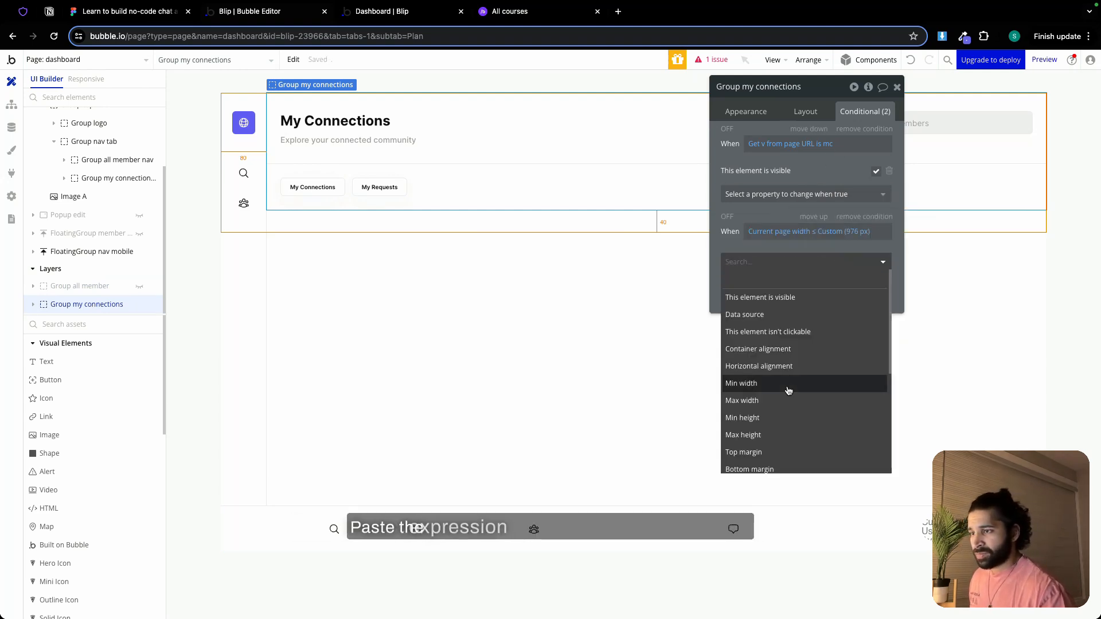
scroll(769, 425, "down", 2)
left_click(768, 448)
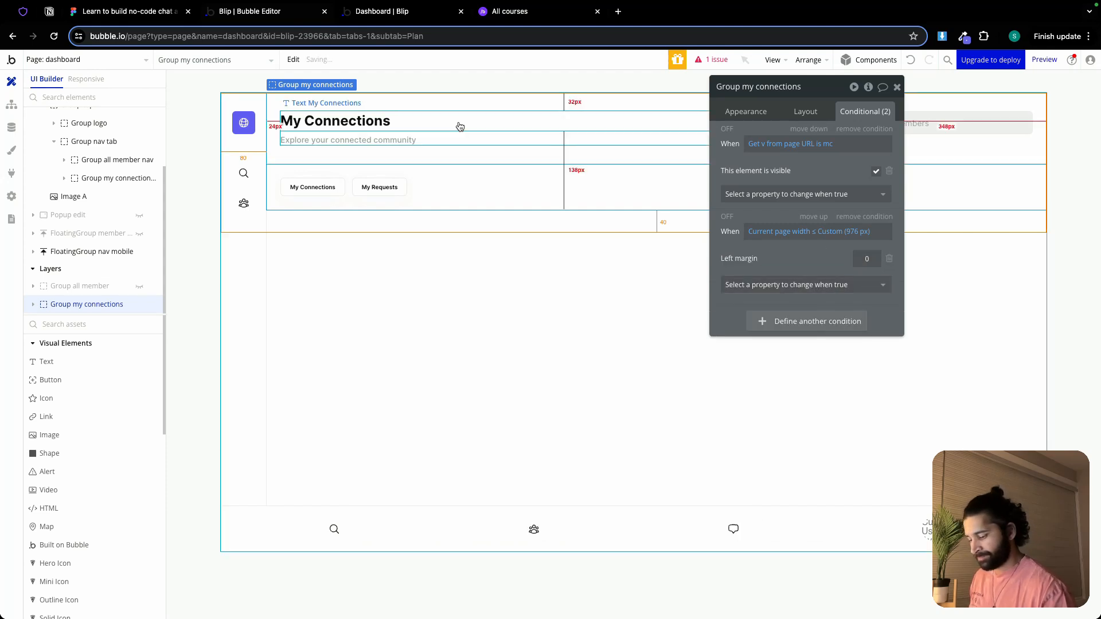
Add a condition to Group heading under My Connections that sets its min width to 100% when current page width ≤ 976 px
left_click(410, 134)
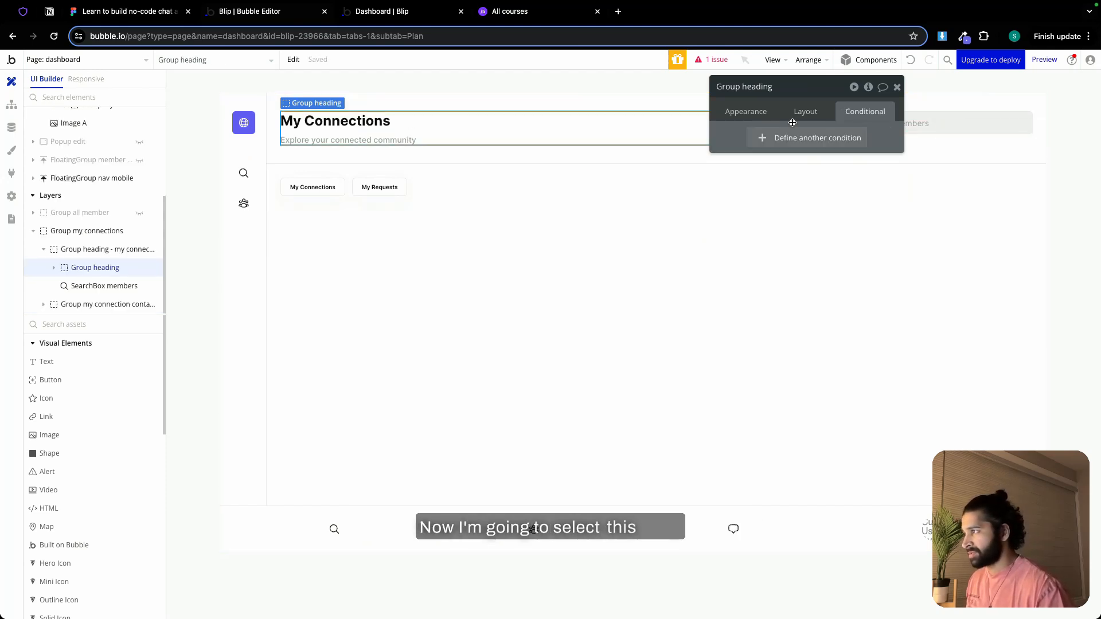
left_click(811, 138)
right_click(764, 147)
left_click(828, 129)
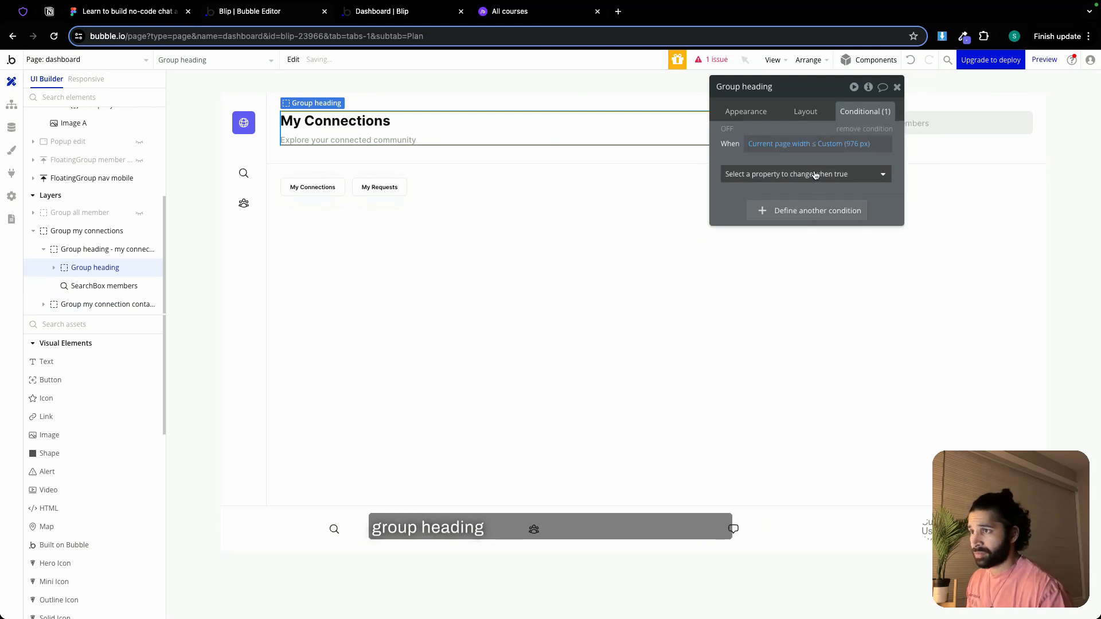
left_click(811, 175)
left_click(761, 313)
type("100")
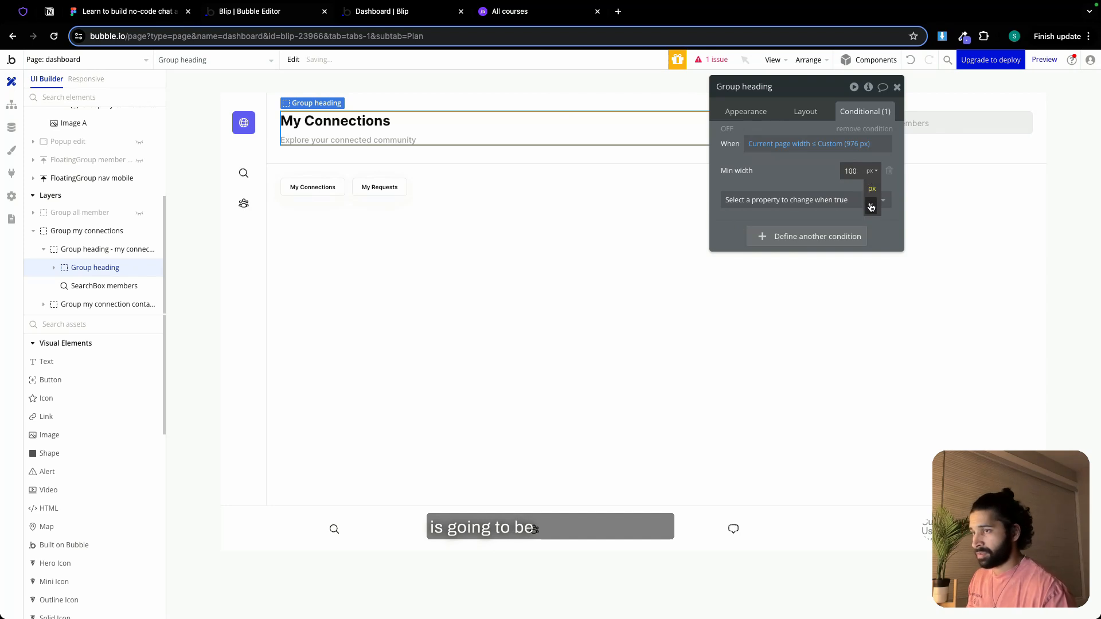
left_click(871, 207)
left_click(898, 87)
Add a condition to SearchBox members under My Connections that sets its width to 100% when current page width ≤ 976 px
left_click(914, 124)
double_click(914, 124)
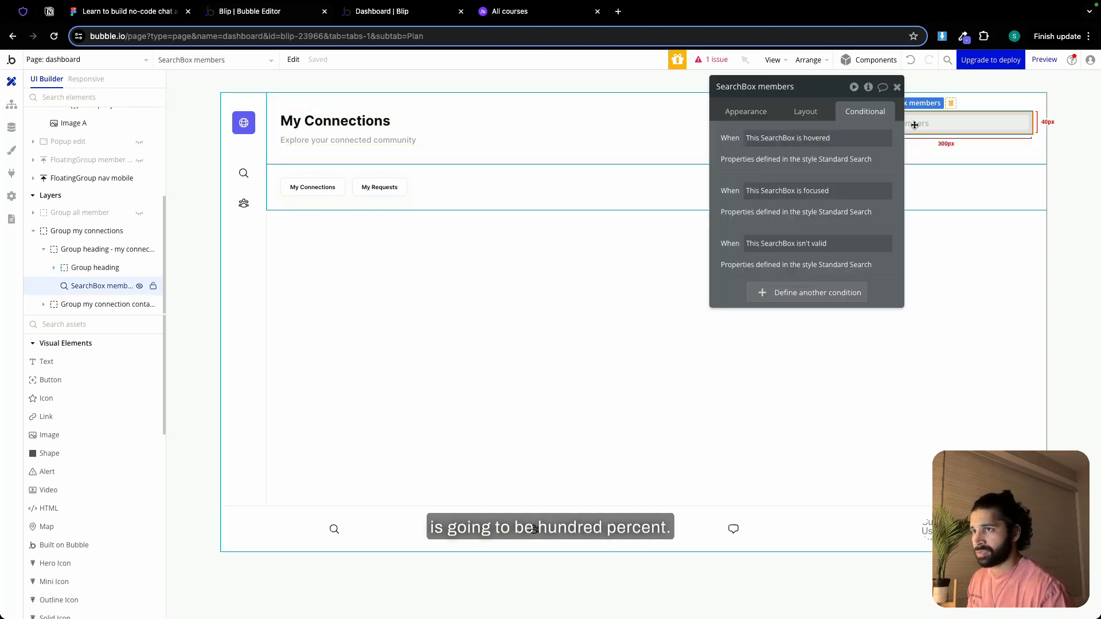
left_click(804, 292)
right_click(805, 298)
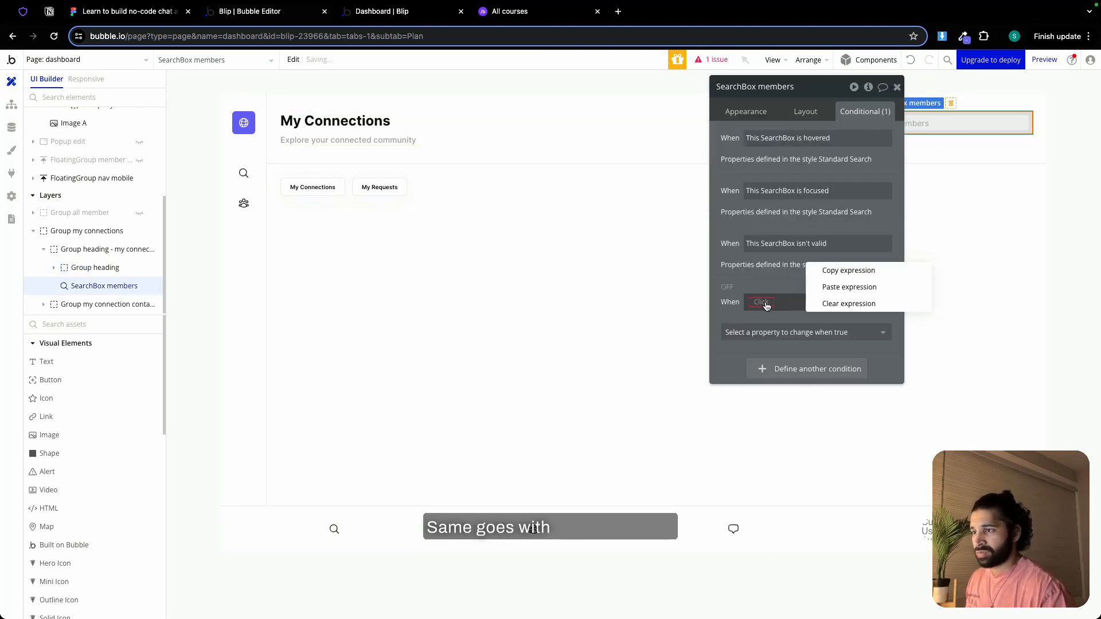
left_click(827, 284)
left_click(832, 336)
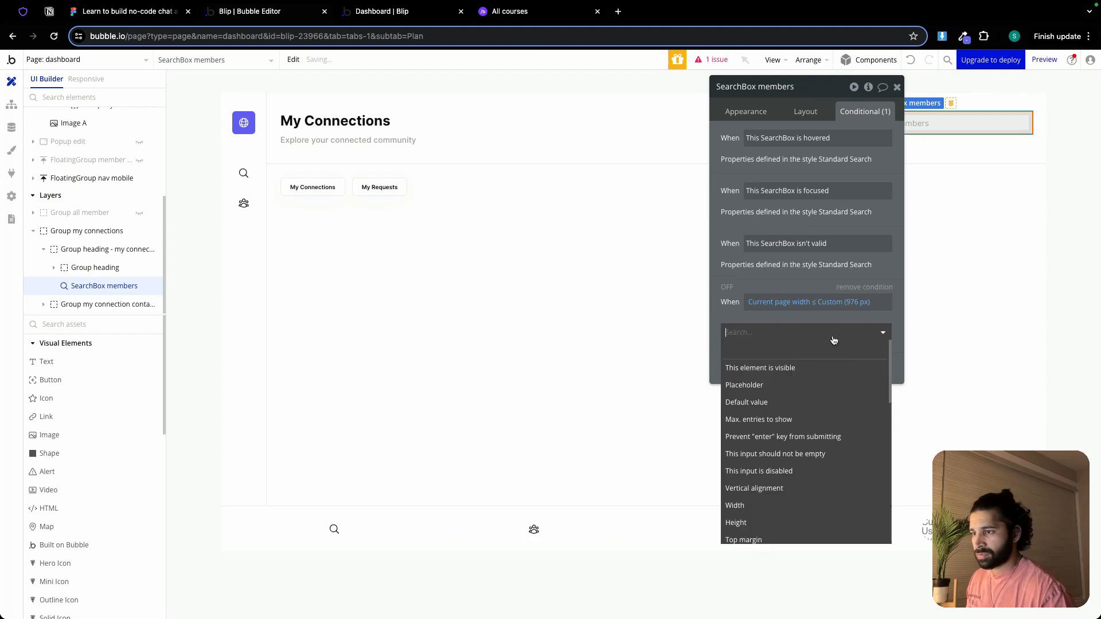
left_click(761, 506)
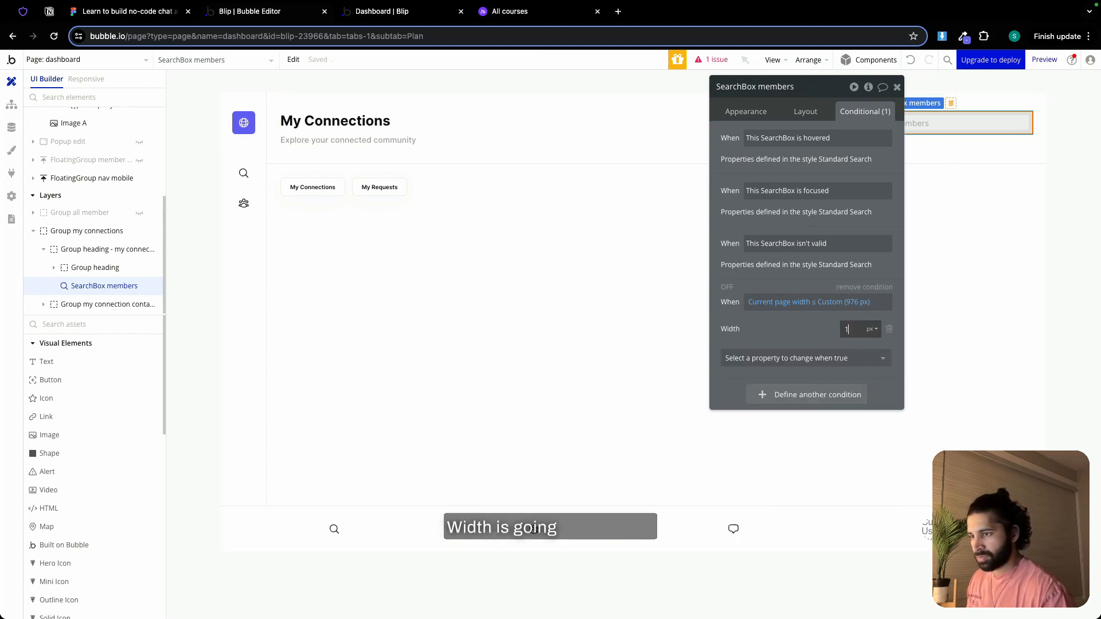
left_click(870, 366)
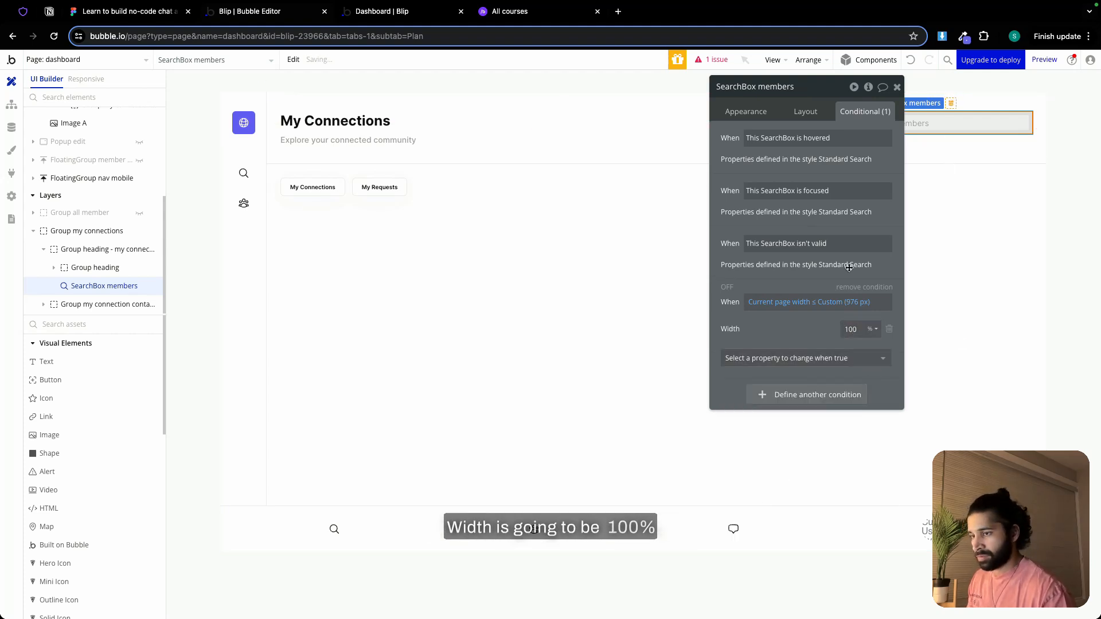
left_click(896, 87)
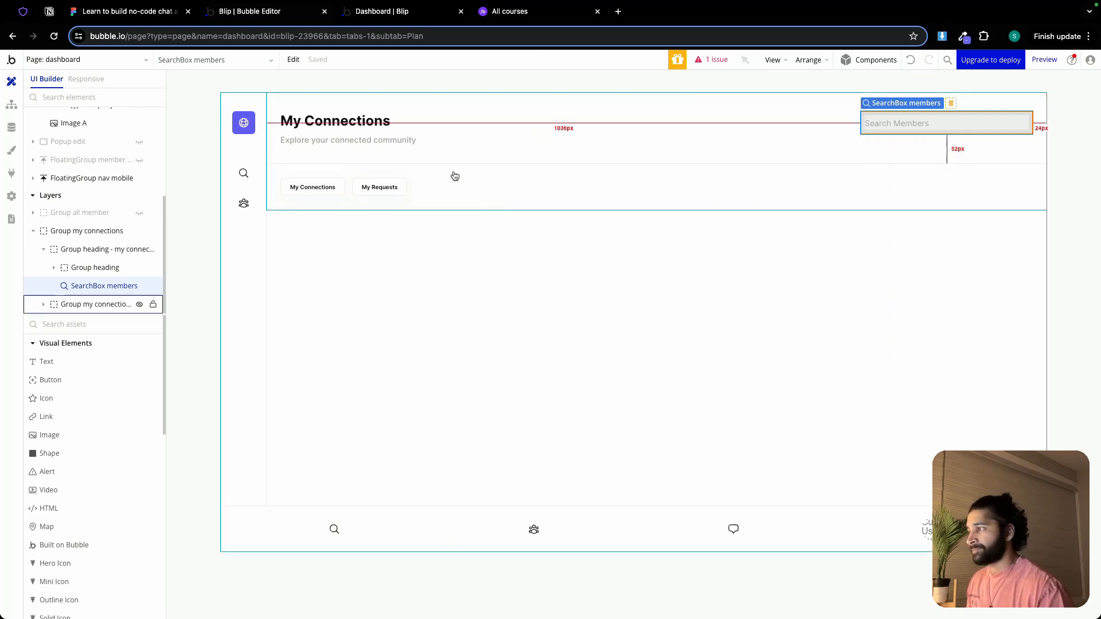
Show RepeatingGroup MC on the canvas and add a condition that sets its columns to 1 when current page width ≤ 976 px
left_click(40, 303)
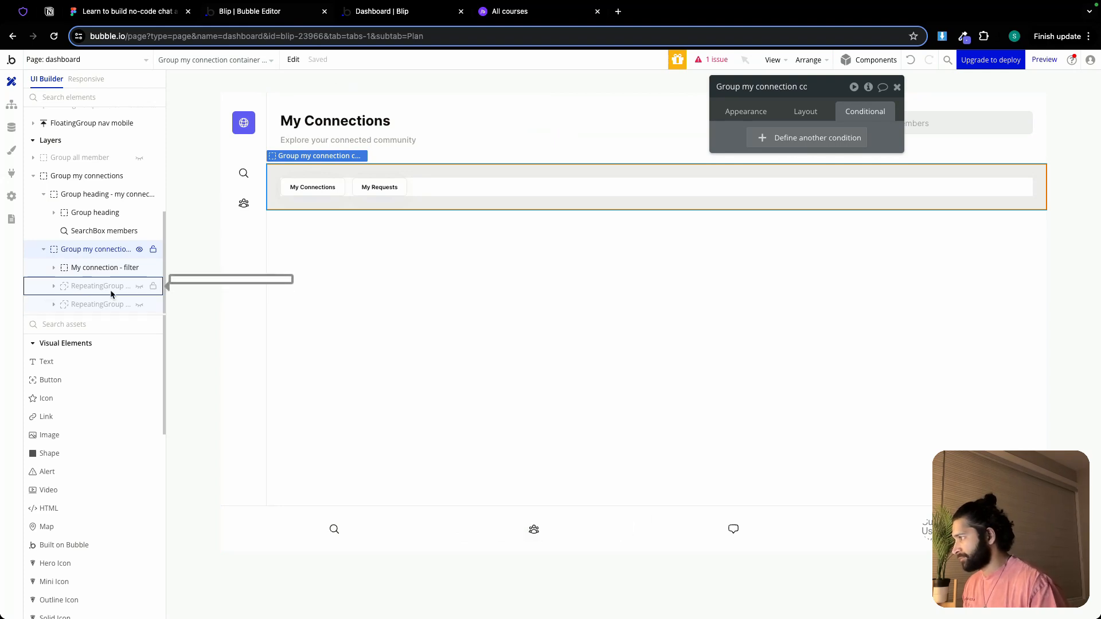
left_click(138, 288)
left_click(543, 285)
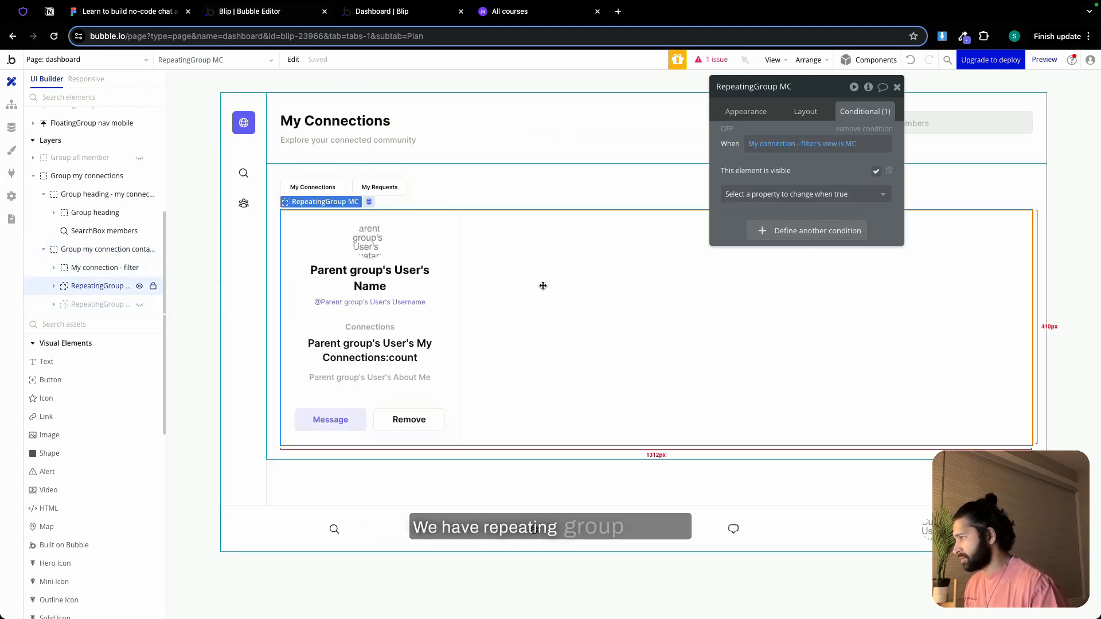
left_click(783, 232)
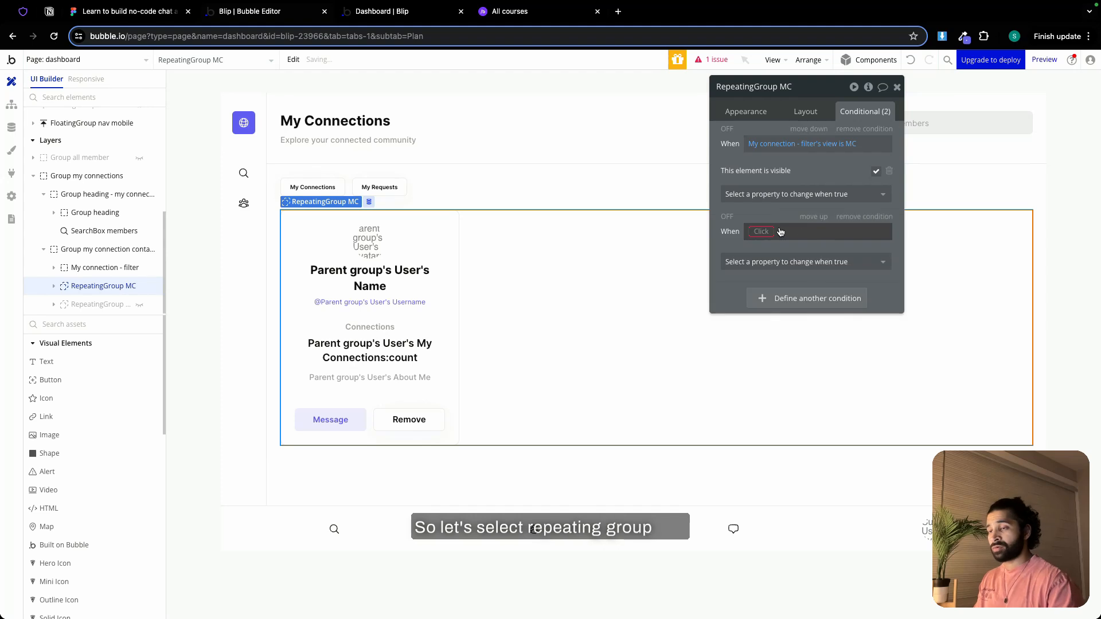
right_click(759, 237)
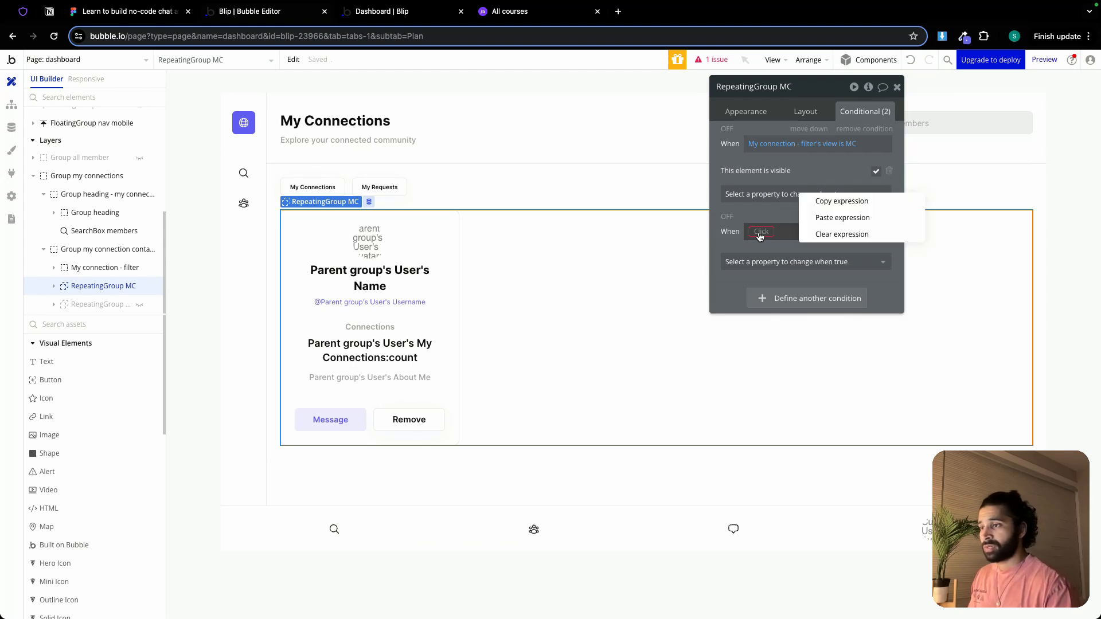
left_click(844, 219)
left_click(829, 262)
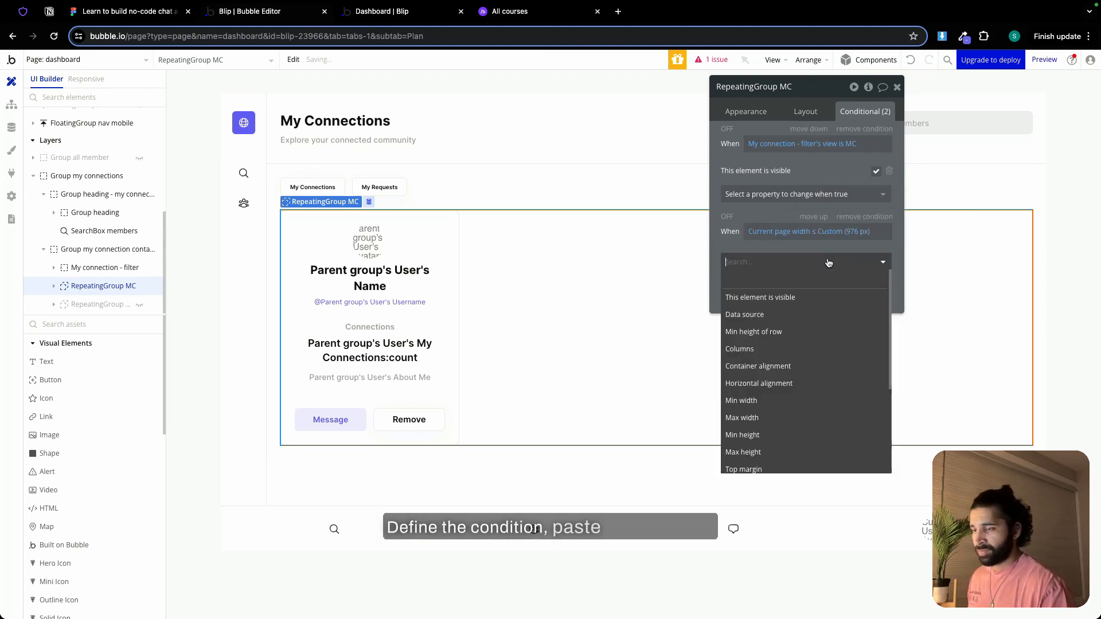
left_click(752, 349)
left_click(853, 258)
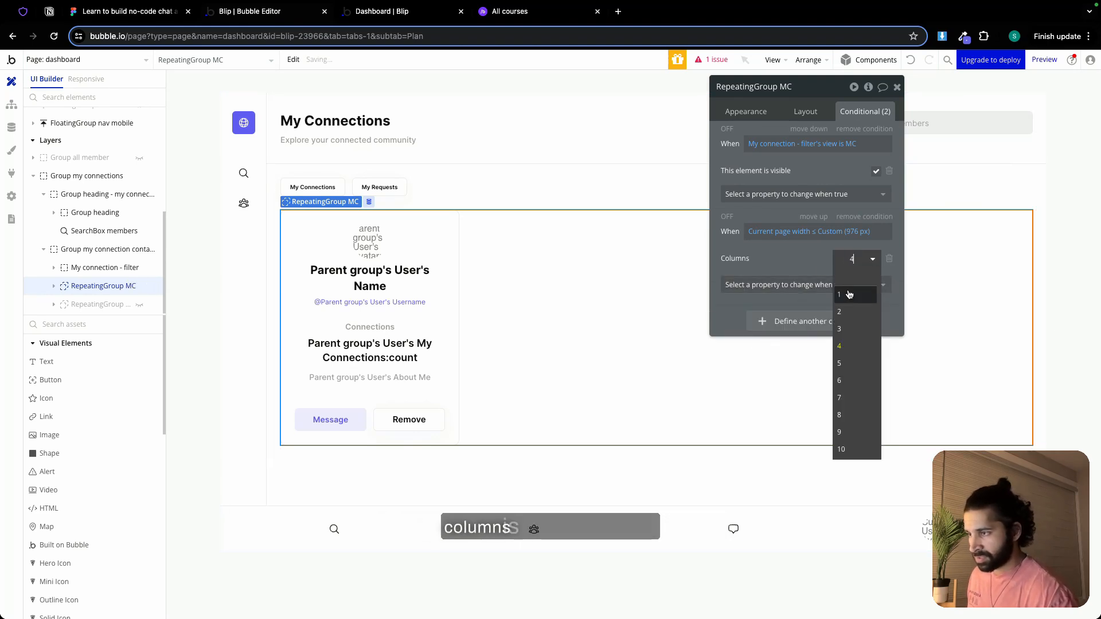
left_click(849, 294)
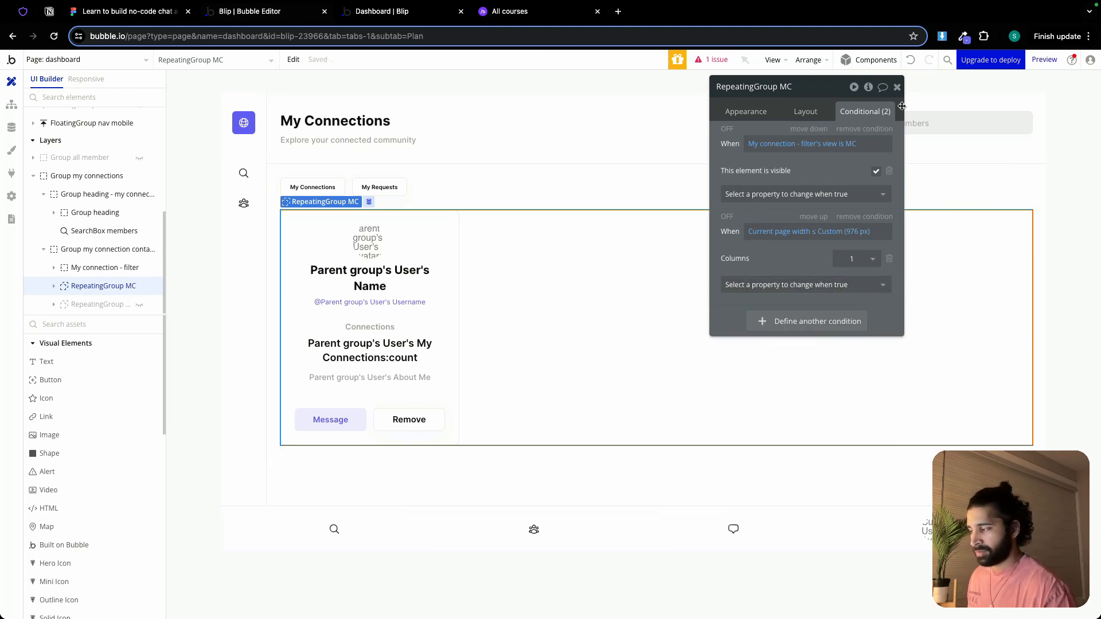
left_click(897, 88)
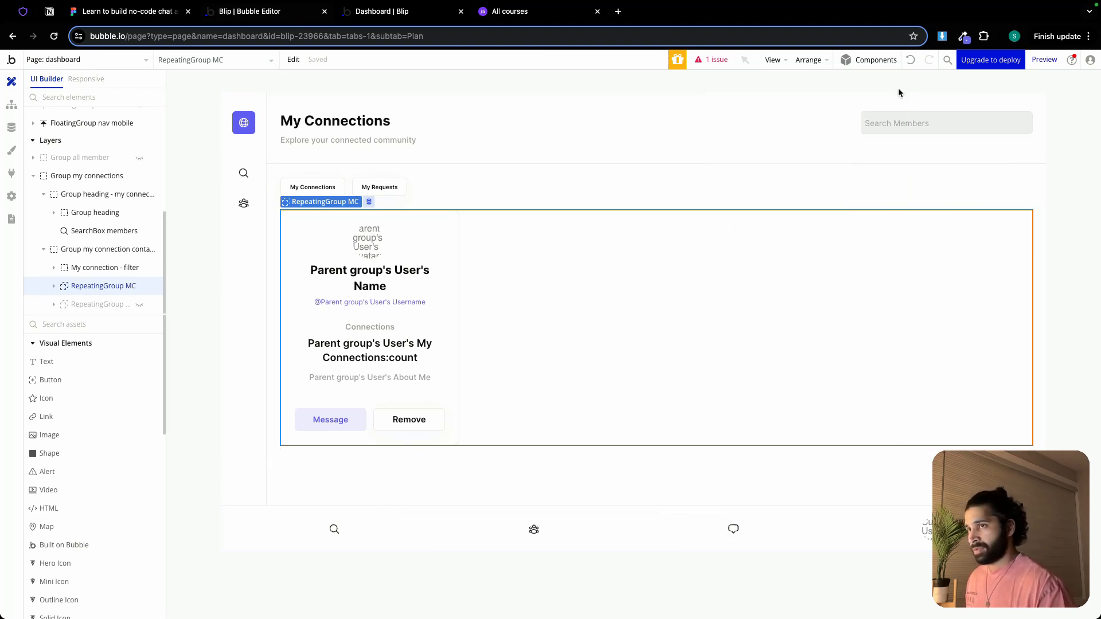
Add a condition to Button Message in the connection card that sets its min width to 100% when current page width ≤ 976 px
double_click(372, 415)
left_click(356, 417)
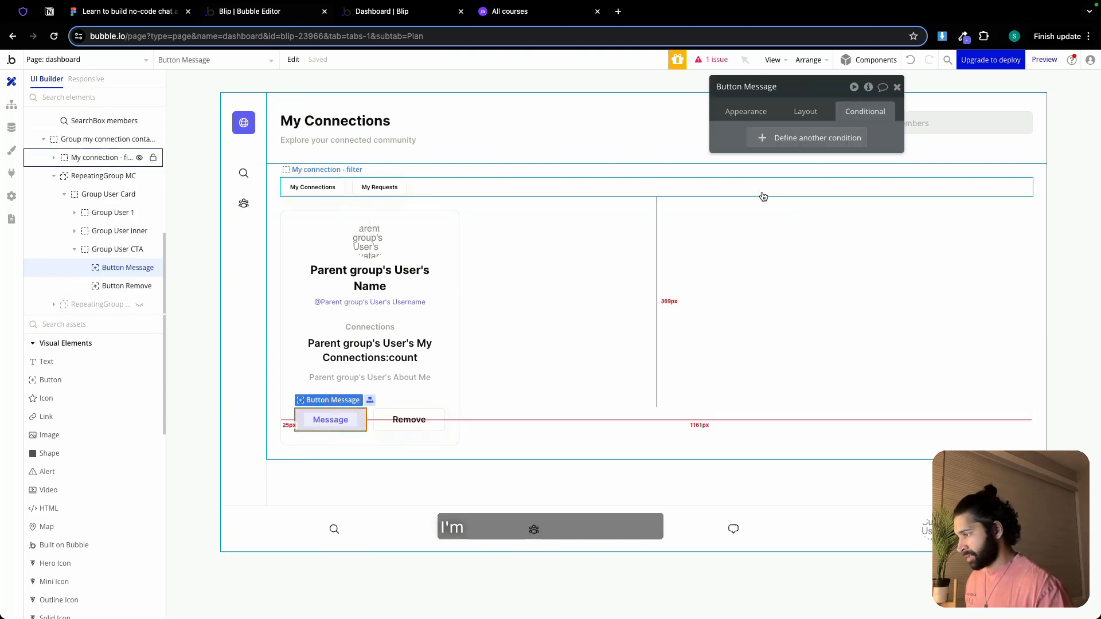
left_click(804, 143)
right_click(774, 145)
left_click(827, 127)
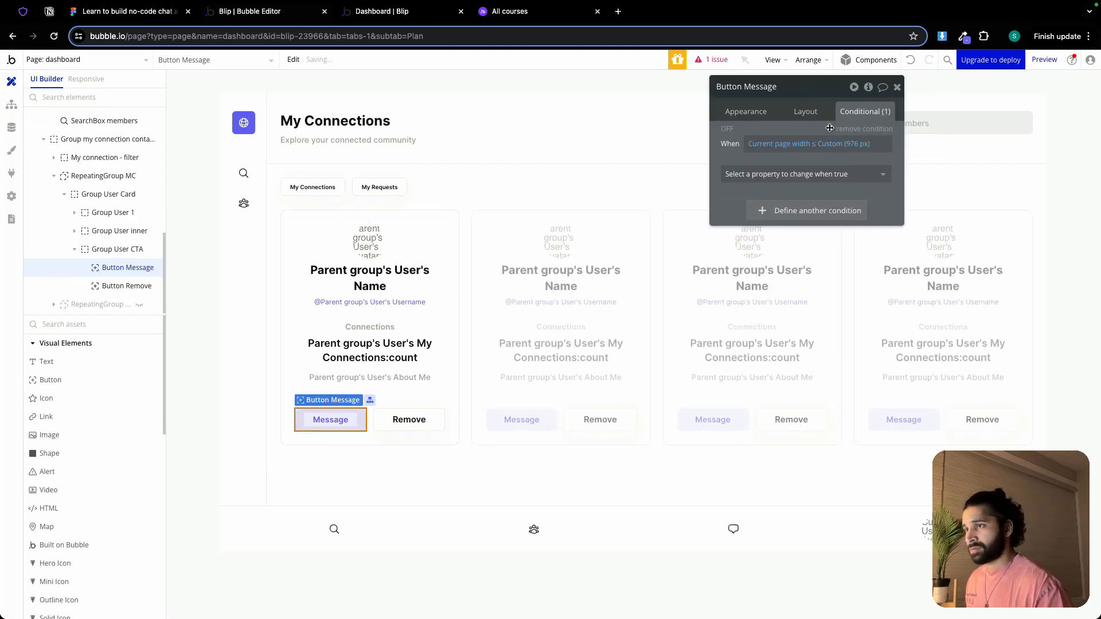
left_click(810, 170)
left_click(818, 277)
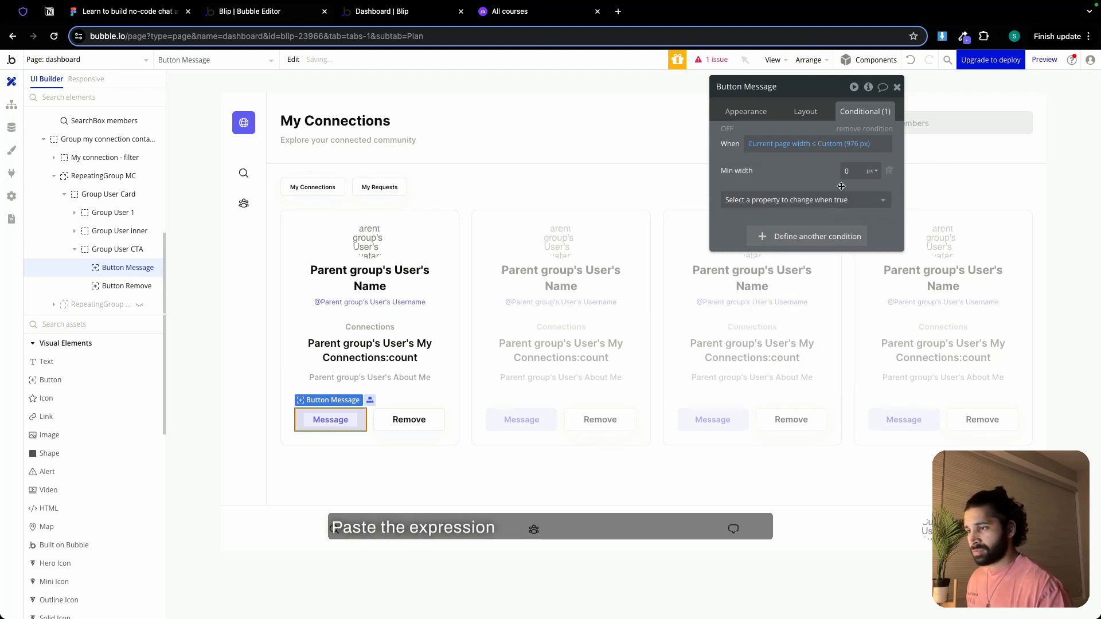
type("100")
left_click(870, 171)
left_click(870, 205)
Add a condition to Button Remove in the connection card that sets its min width to 100% when current page width ≤ 976 px
left_click(418, 415)
left_click(837, 144)
right_click(765, 146)
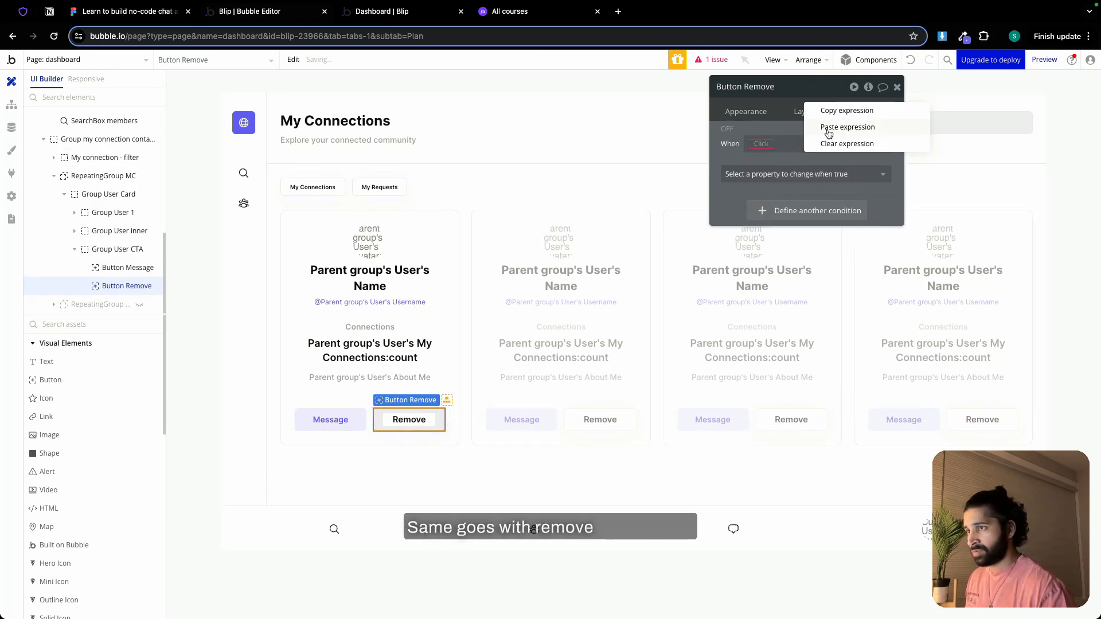
left_click(827, 128)
left_click(824, 174)
left_click(762, 278)
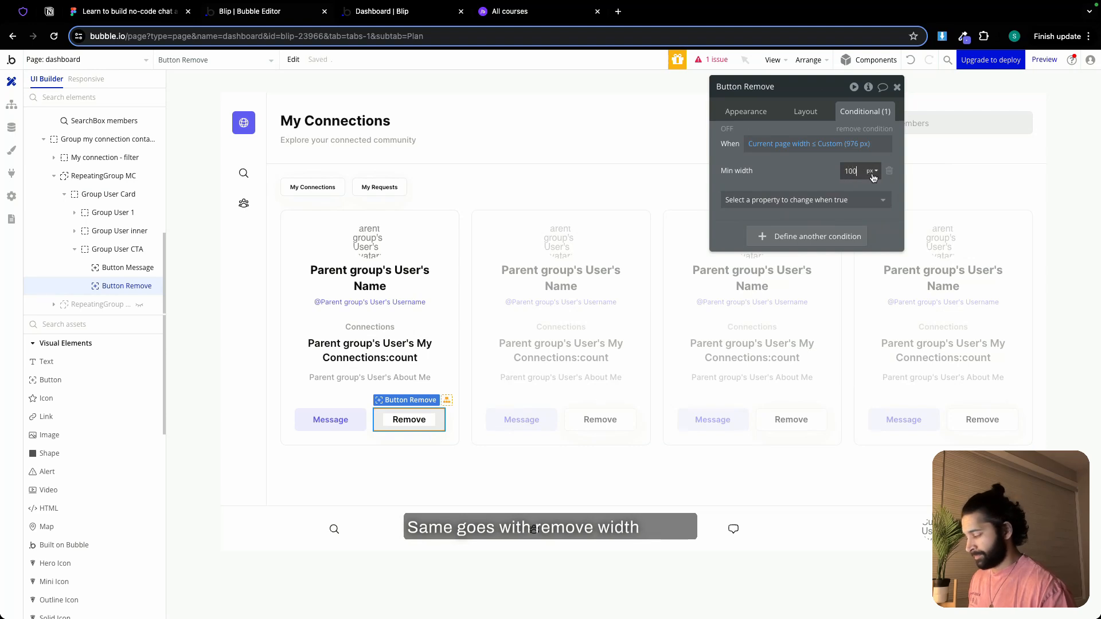
left_click(871, 204)
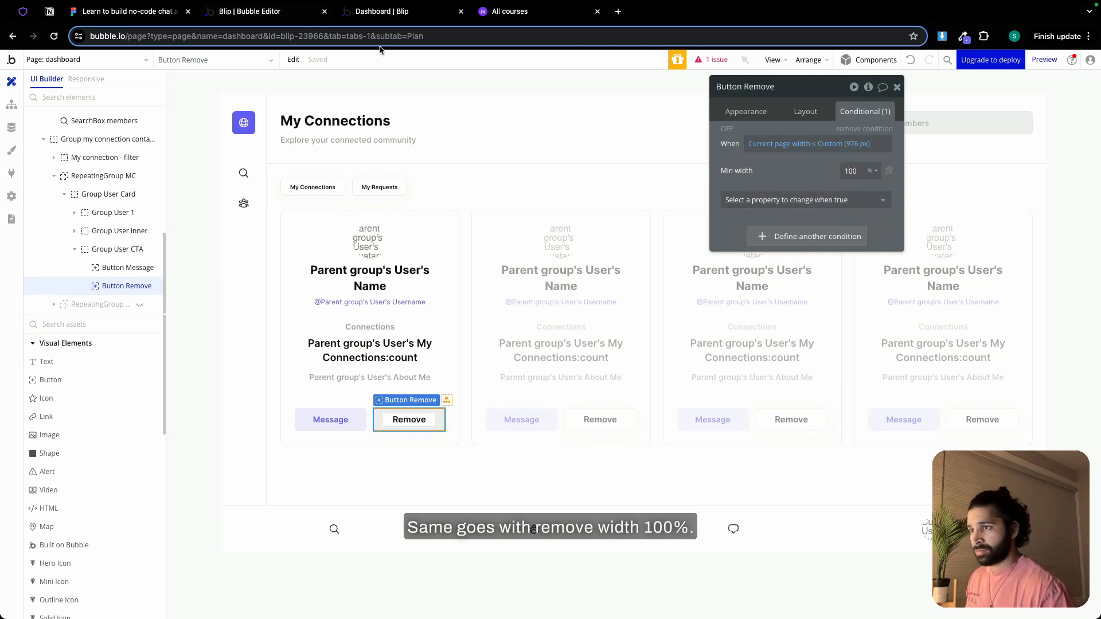
Hide RepeatingGroup MC on the canvas and show the connection requests repeating group in its place
left_click(55, 179)
left_click(139, 285)
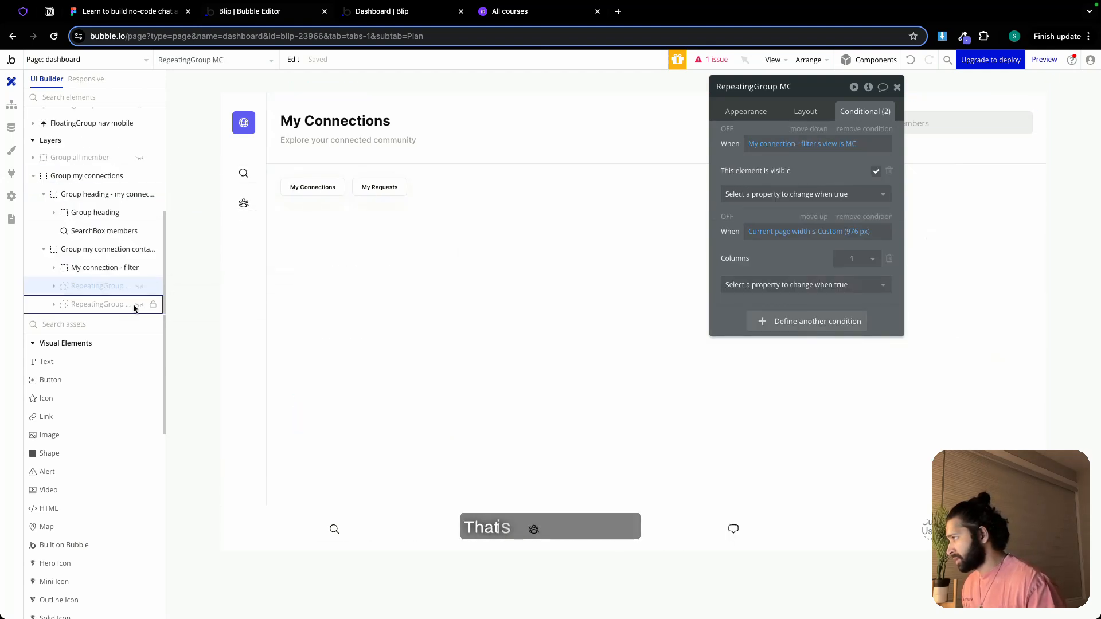
left_click(139, 304)
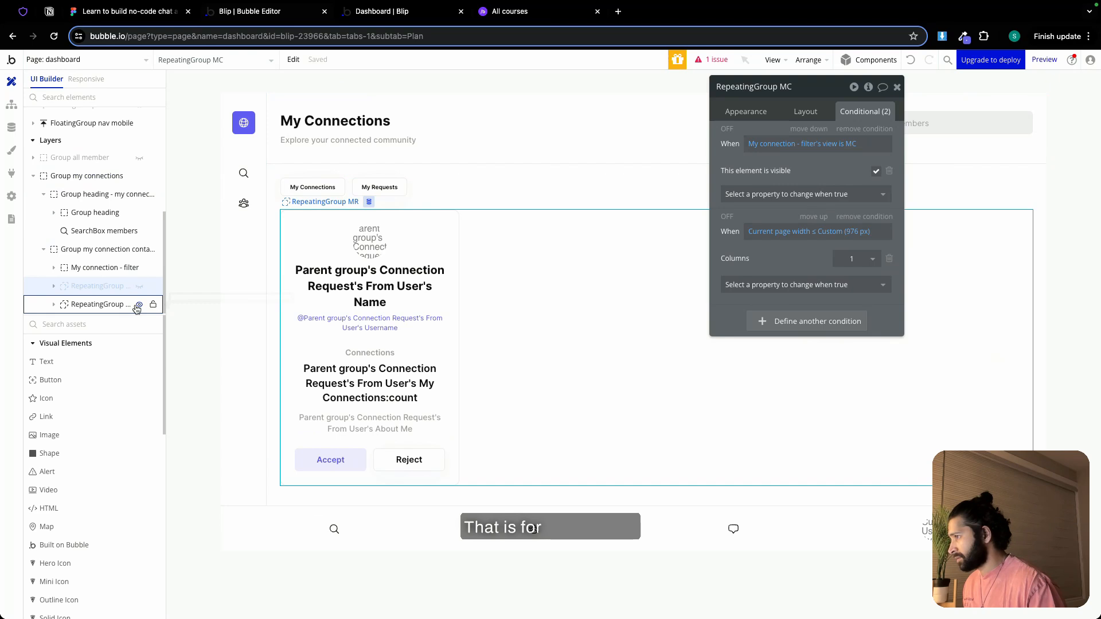
Add a condition to RepeatingGroup MR that sets its min width to 100% when current page width ≤ 976 px
left_click(623, 318)
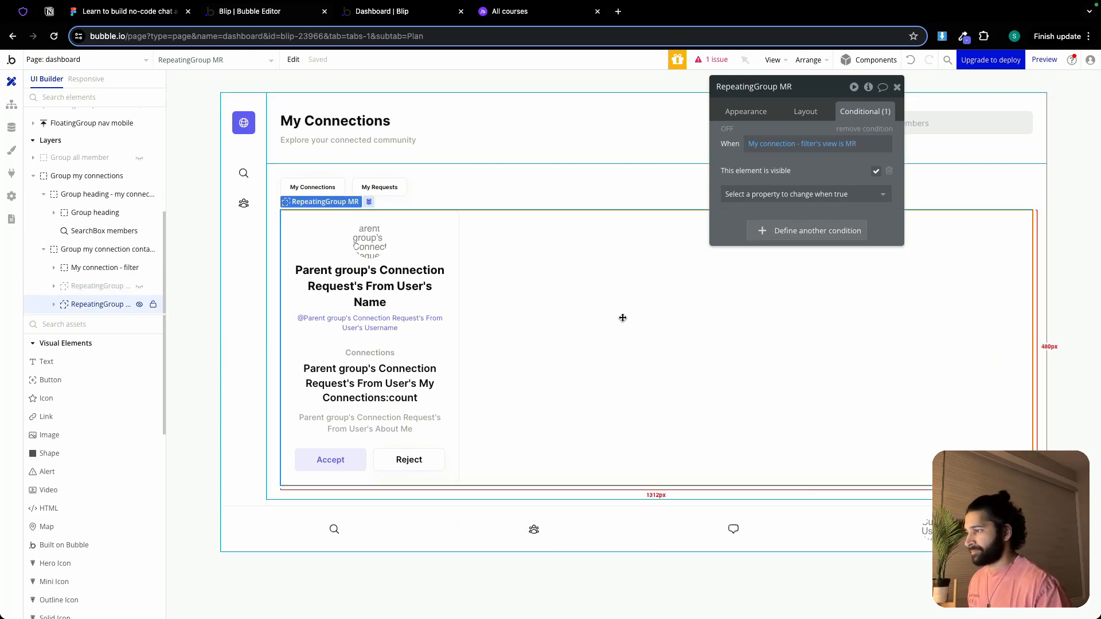
left_click(802, 231)
right_click(770, 232)
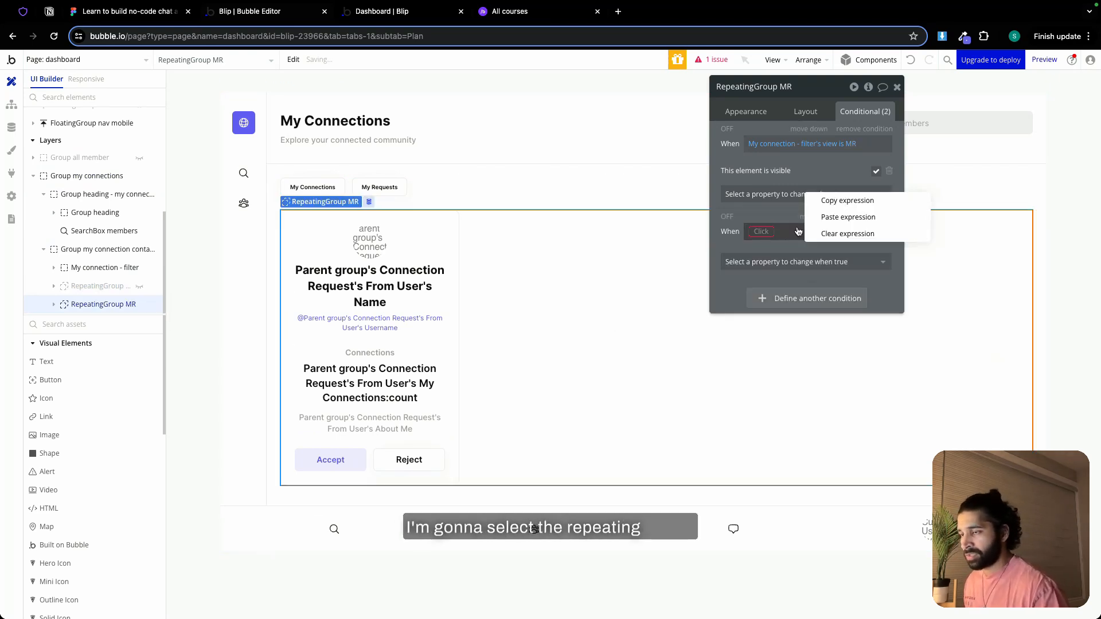
left_click(846, 217)
left_click(814, 268)
left_click(775, 401)
type("10")
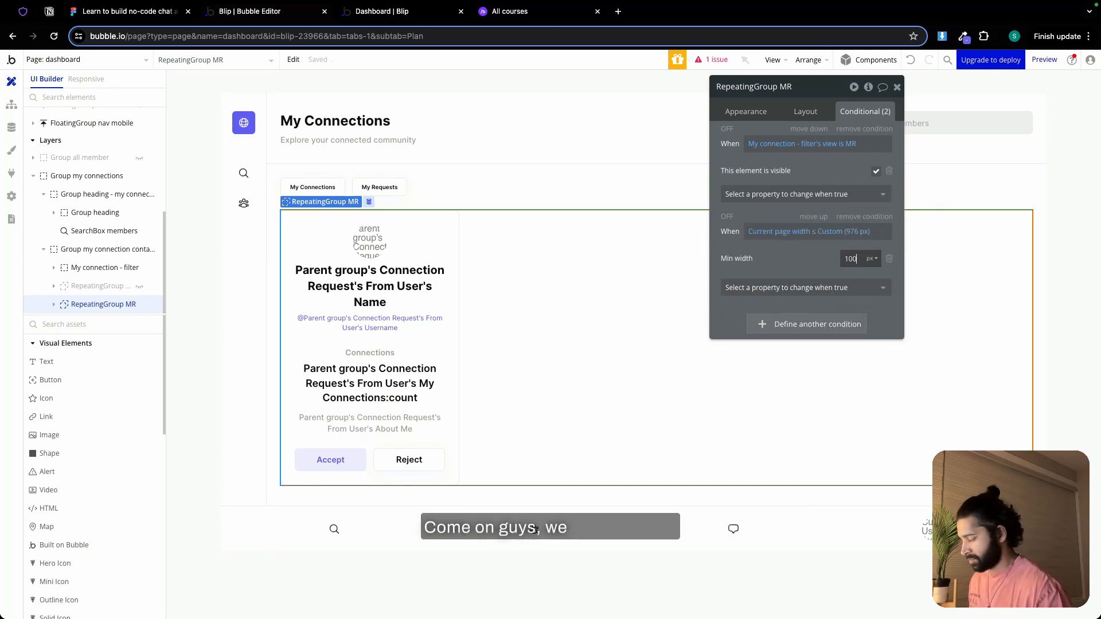
type("0")
left_click(871, 261)
left_click(871, 287)
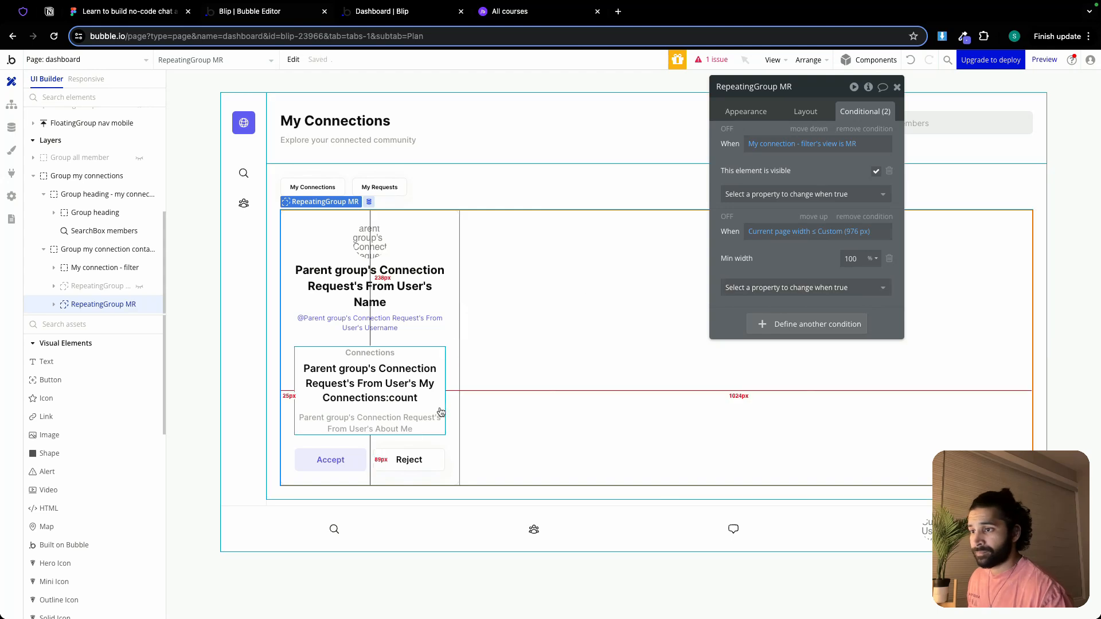
Add a condition to the request card's Accept button that sets its min width to 100% when current page width ≤ 976 px
left_click(372, 459)
left_click(363, 457)
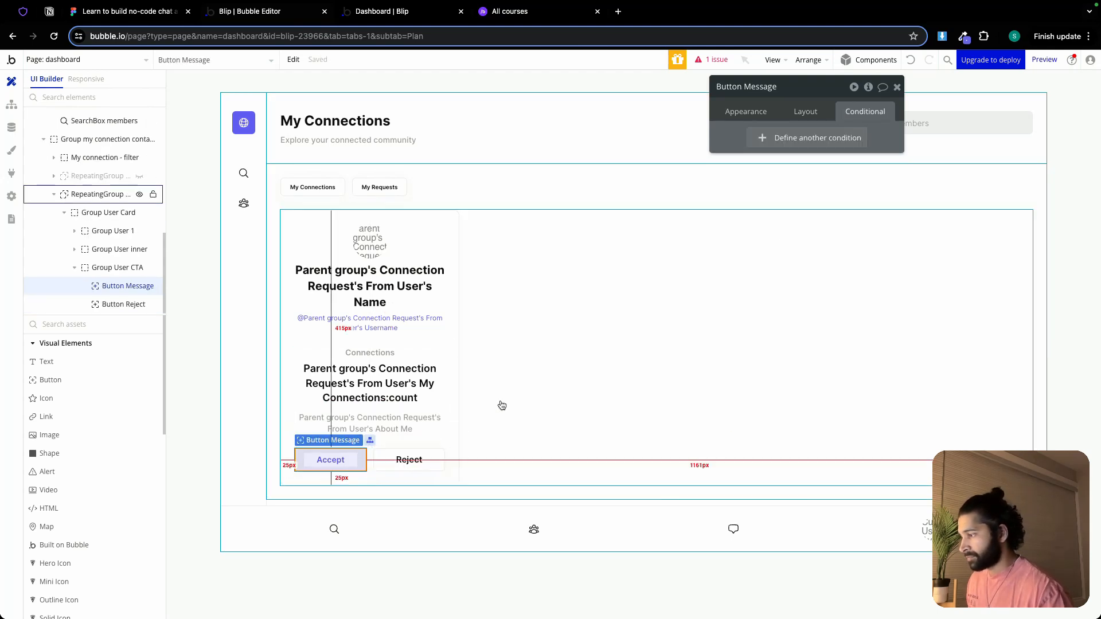
left_click(801, 143)
right_click(770, 144)
left_click(838, 127)
left_click(843, 174)
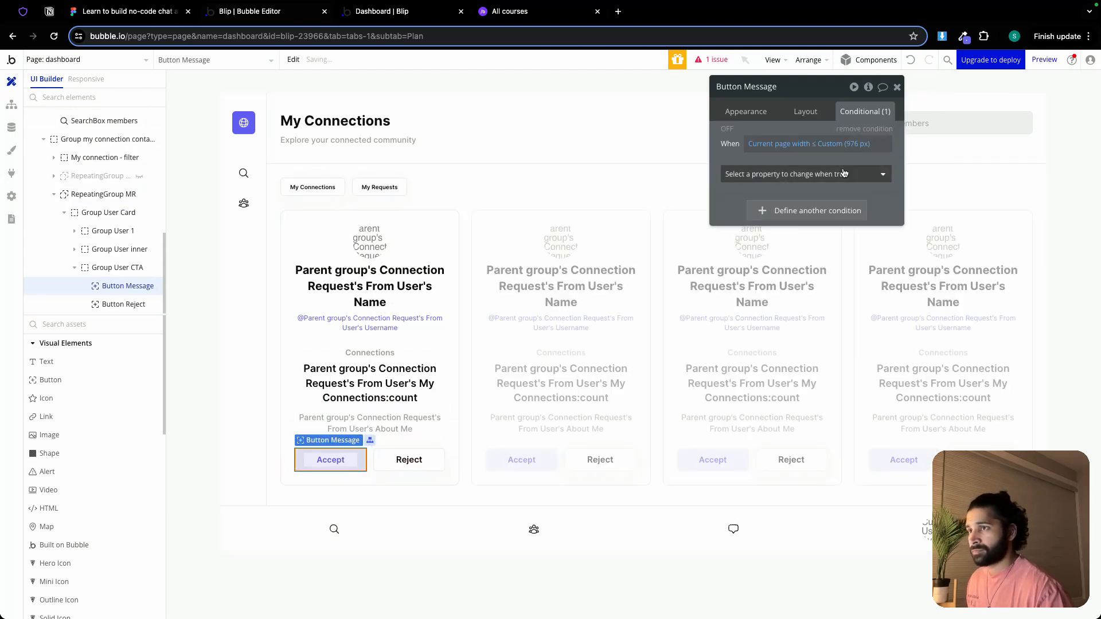
left_click(771, 278)
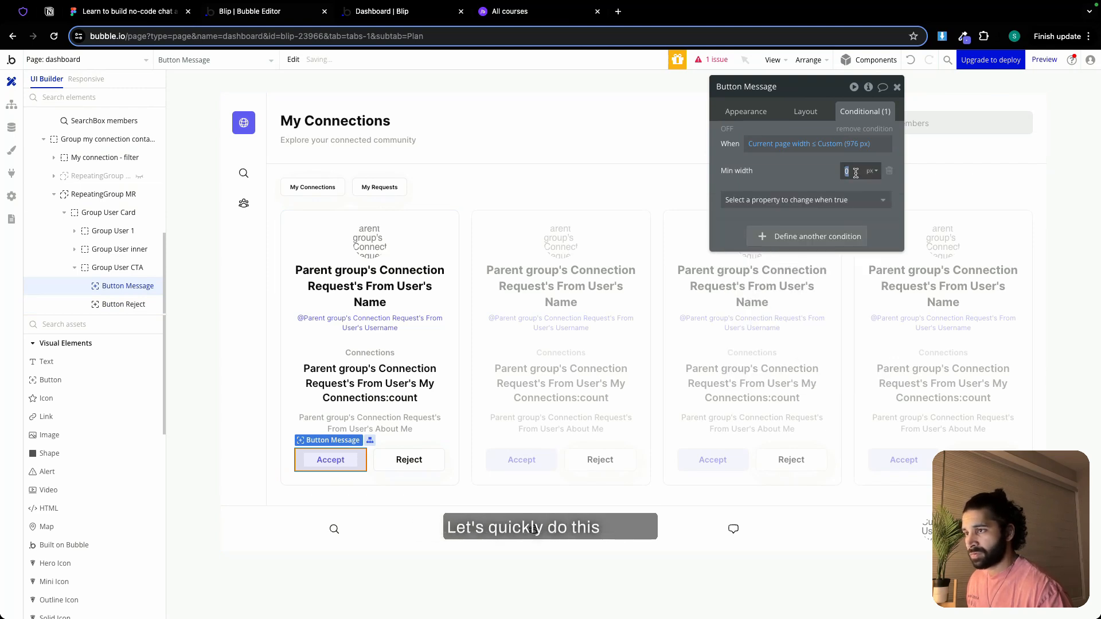
left_click(868, 205)
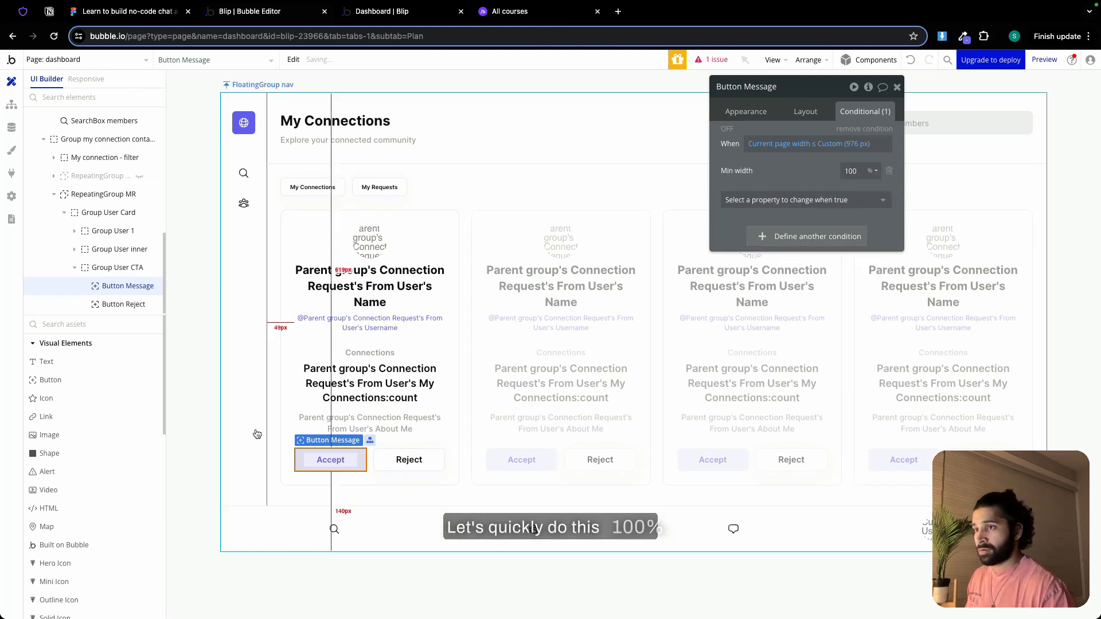
Add a condition to Button Reject in the request card that sets its min width to 100% when current page width ≤ 976 px
left_click(424, 457)
left_click(794, 139)
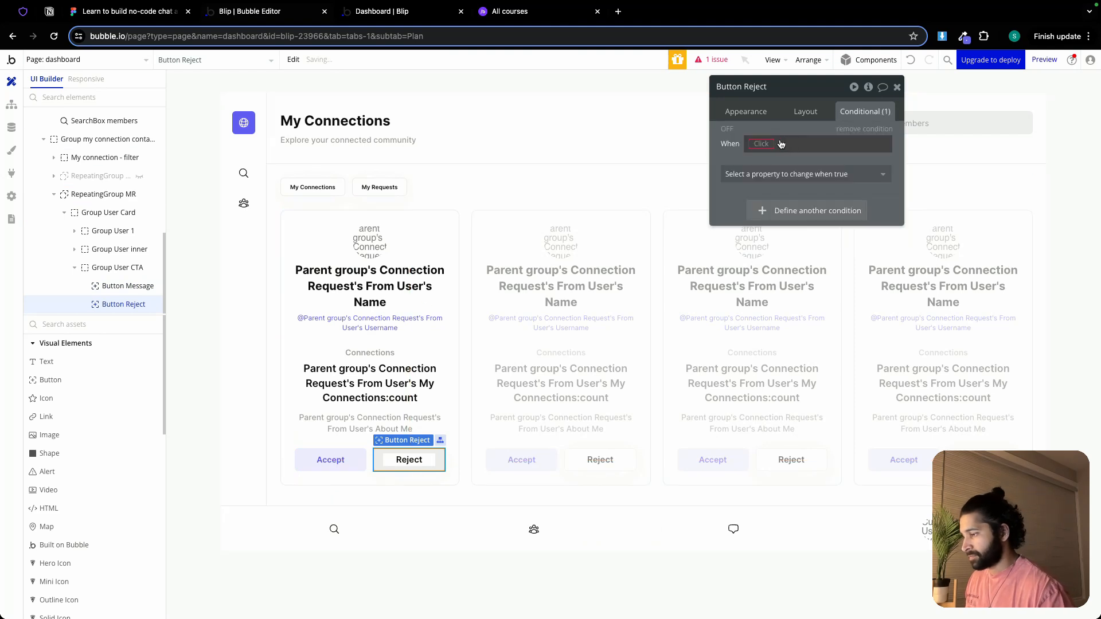
right_click(788, 143)
left_click(833, 126)
left_click(803, 174)
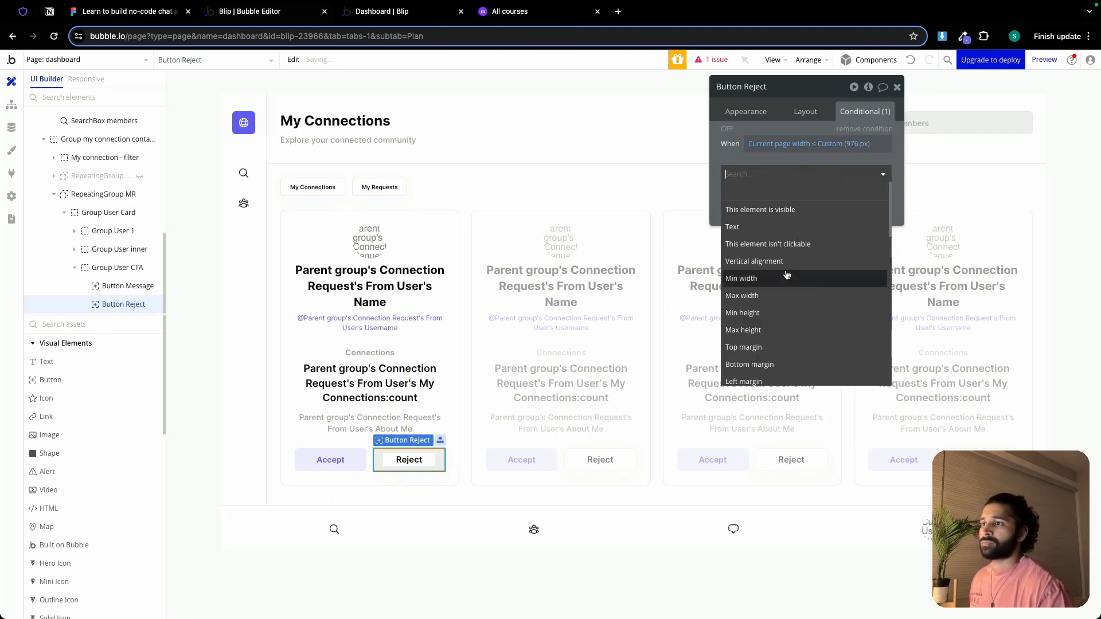
left_click(814, 276)
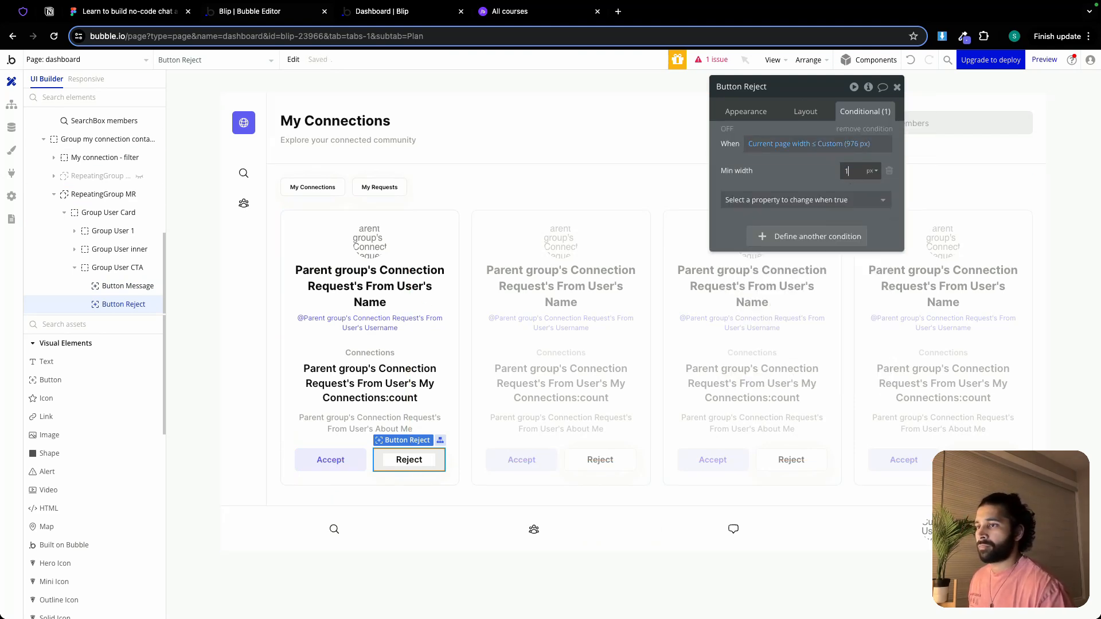
left_click(871, 203)
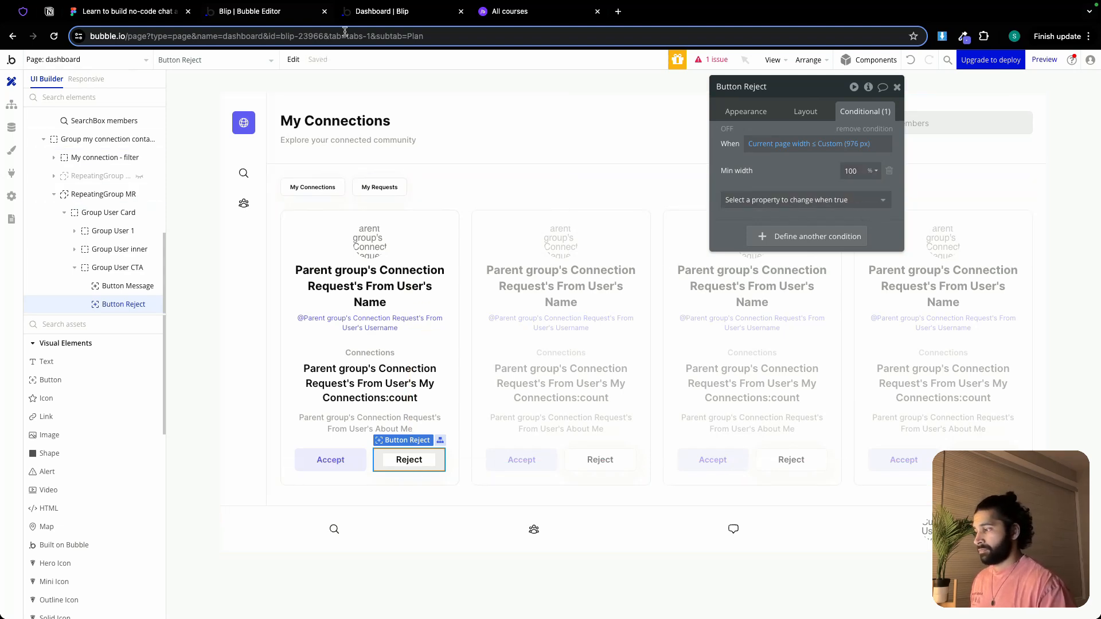
Check the My Connections list in the dashboard preview by narrowing the browser window to mobile width and widening it again
left_click(391, 11)
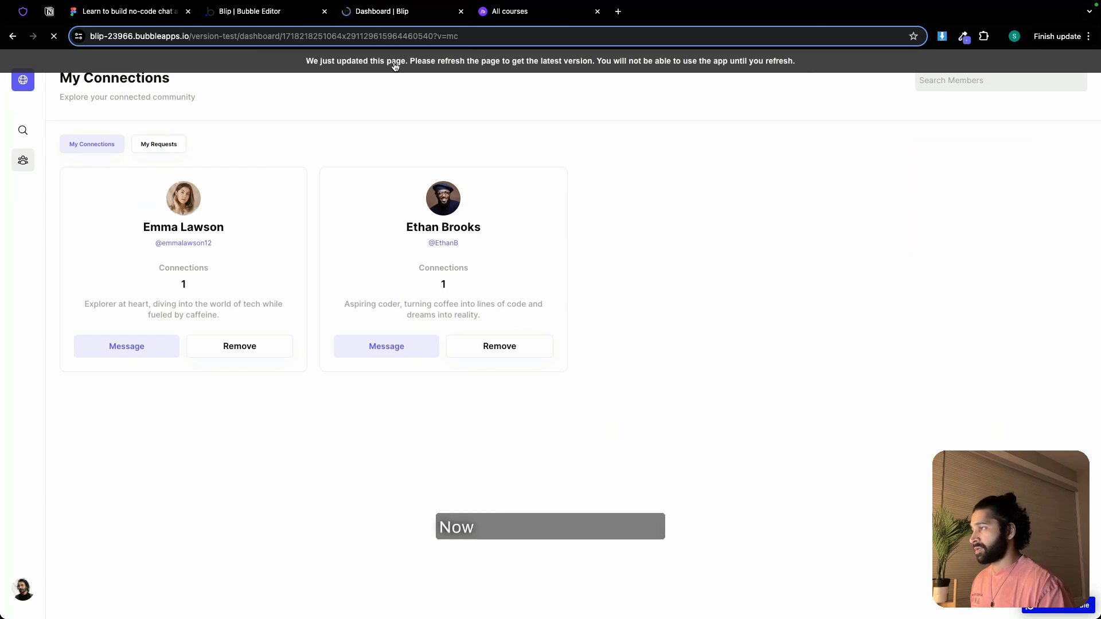
mouse_move(84, 8)
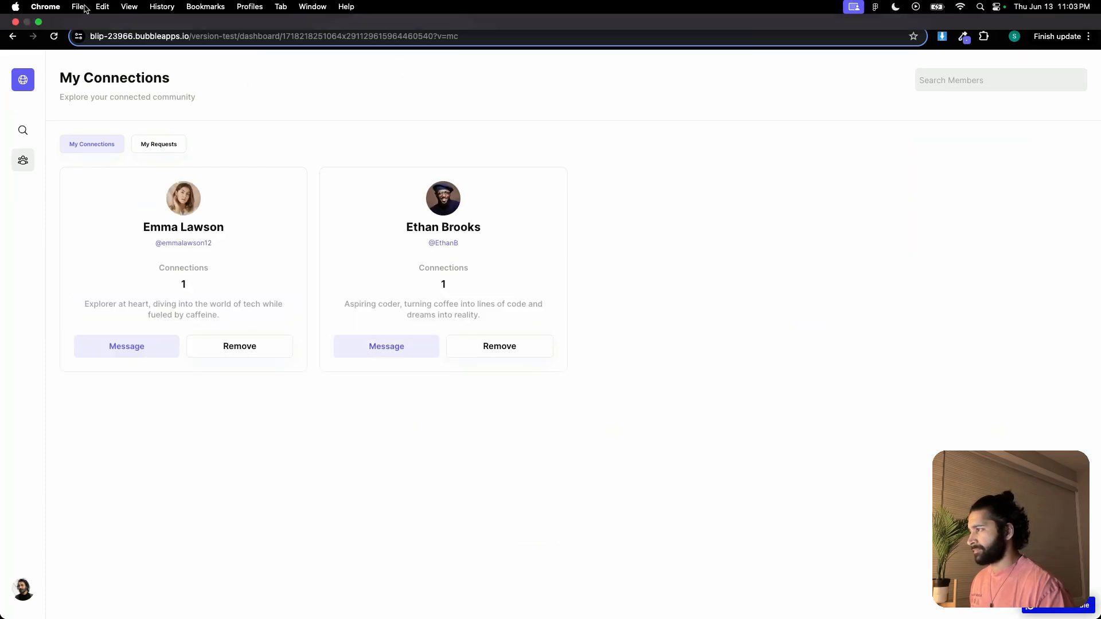
left_click(37, 22)
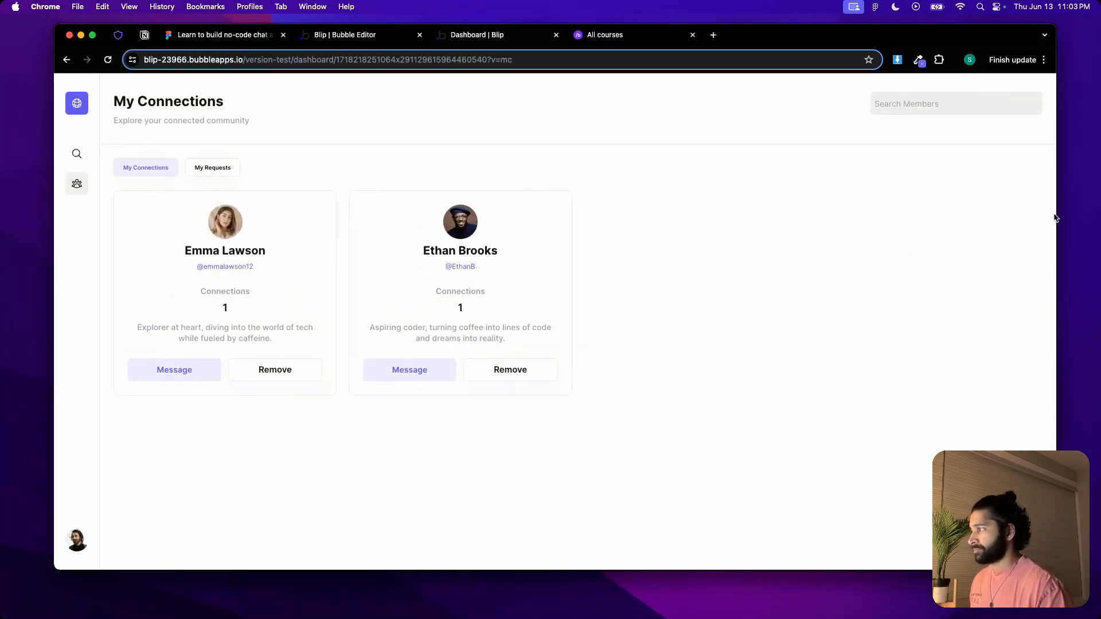
left_click_drag(1054, 216, 340, 185)
scroll(244, 218, "down", 5)
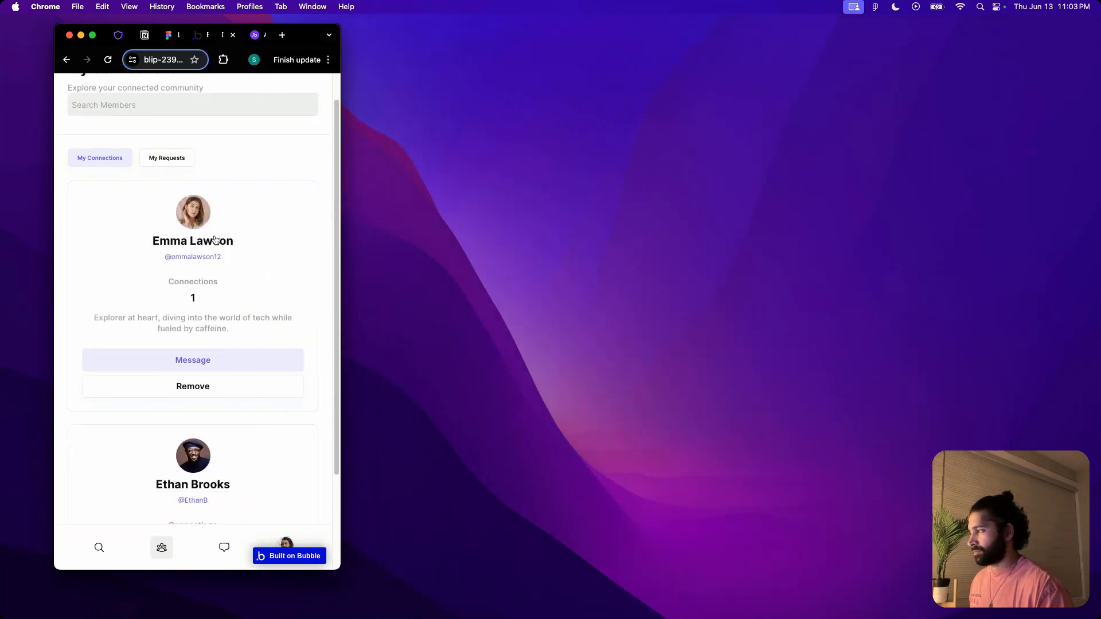
scroll(215, 239, "up", 4)
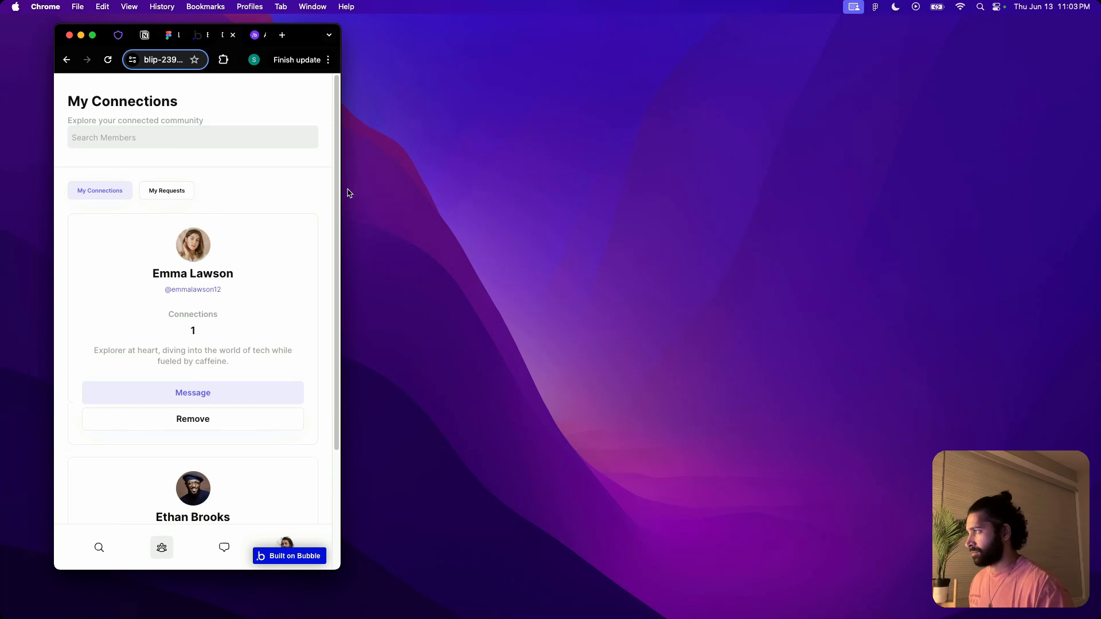
left_click_drag(342, 189, 926, 199)
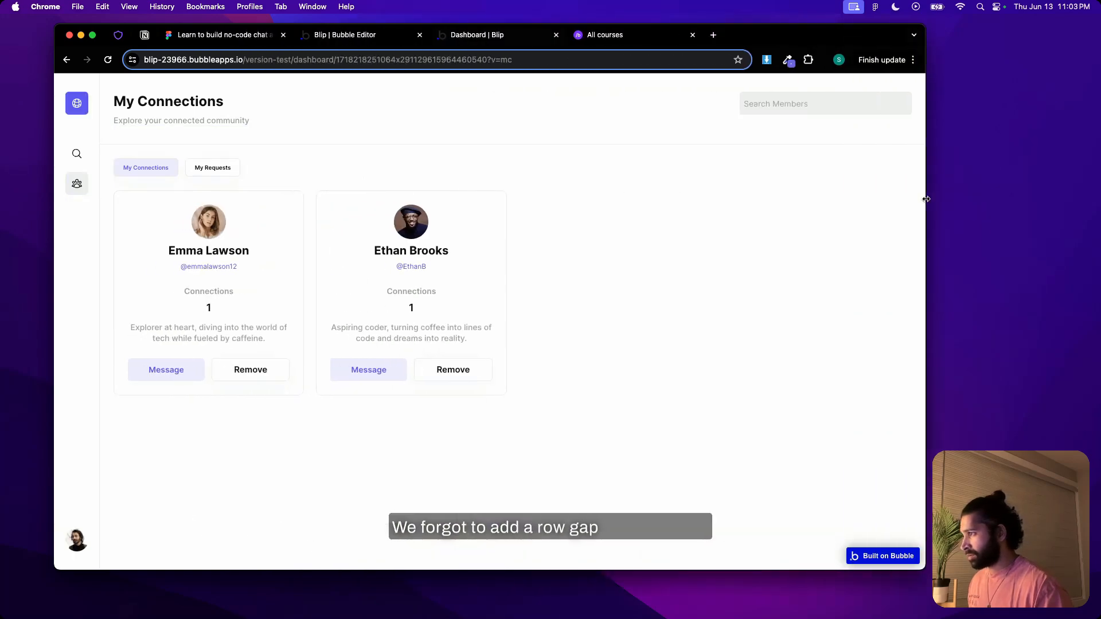
Set the row gap of the My Connections heading group to 12 px in the Bubble editor
left_click(369, 35)
left_click(451, 176)
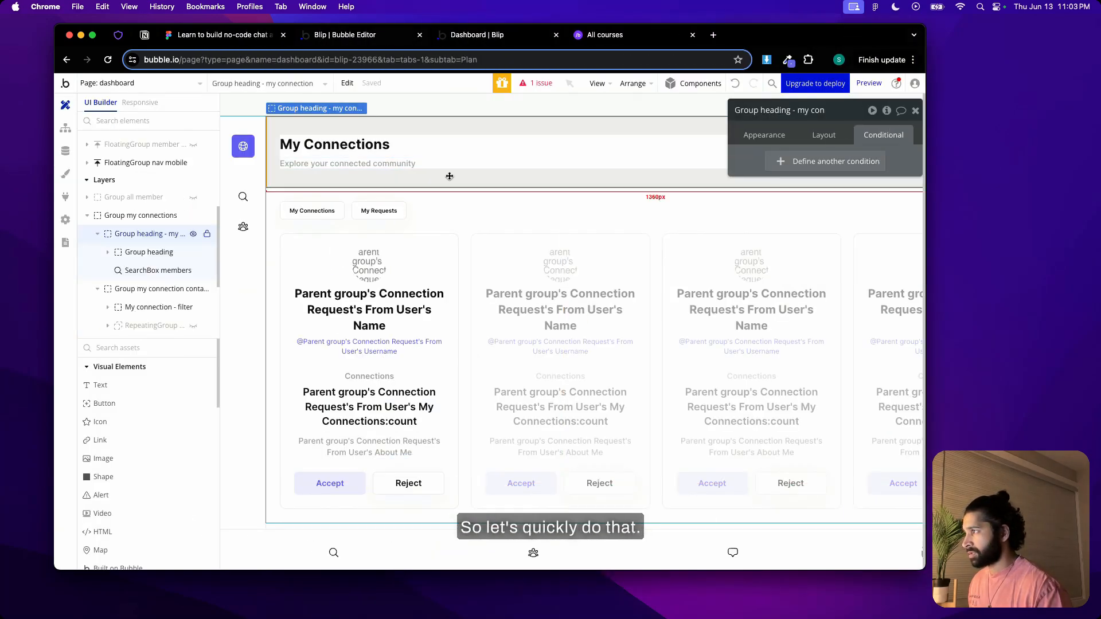
left_click(835, 142)
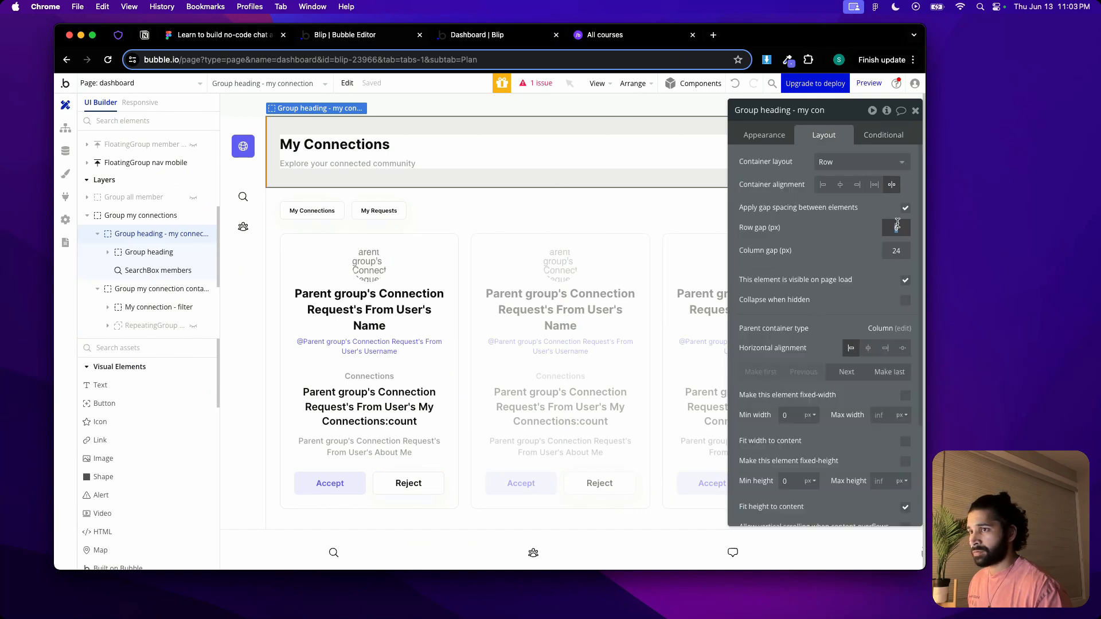
Check the header spacing, connection cards and My Requests view in the dashboard preview at mobile width
left_click(470, 37)
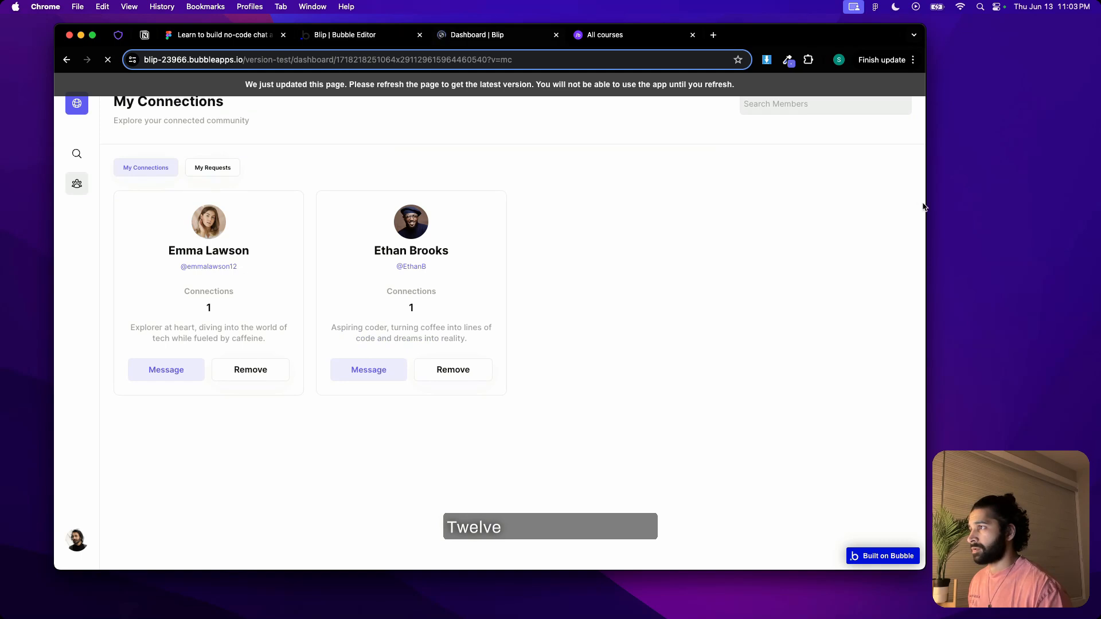
left_click_drag(927, 207, 282, 162)
scroll(237, 206, "down", 5)
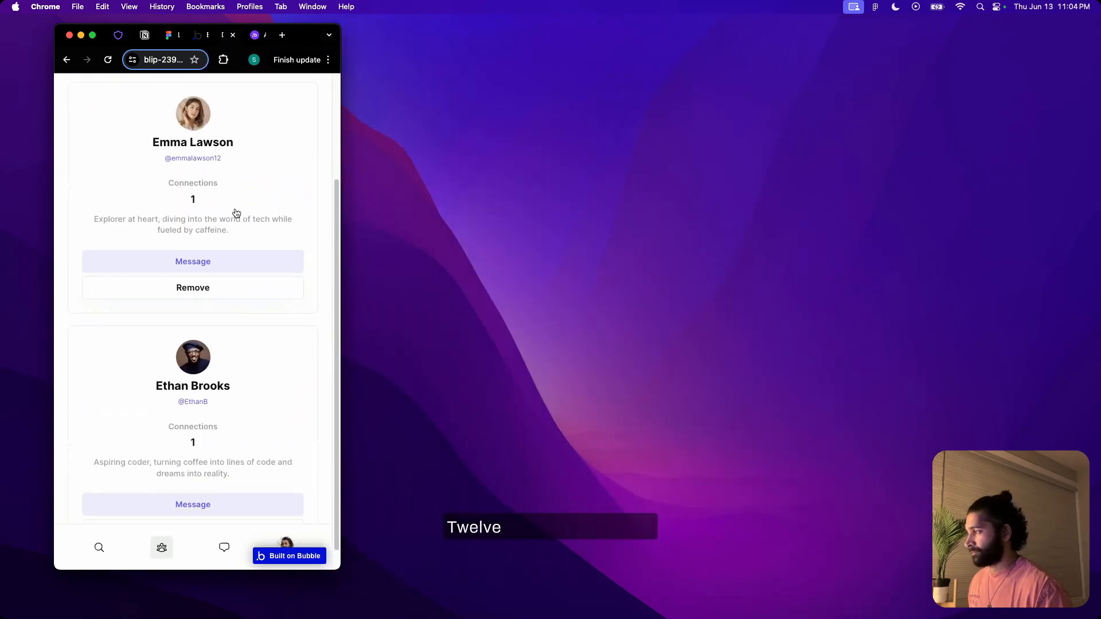
scroll(170, 186, "up", 5)
left_click(162, 199)
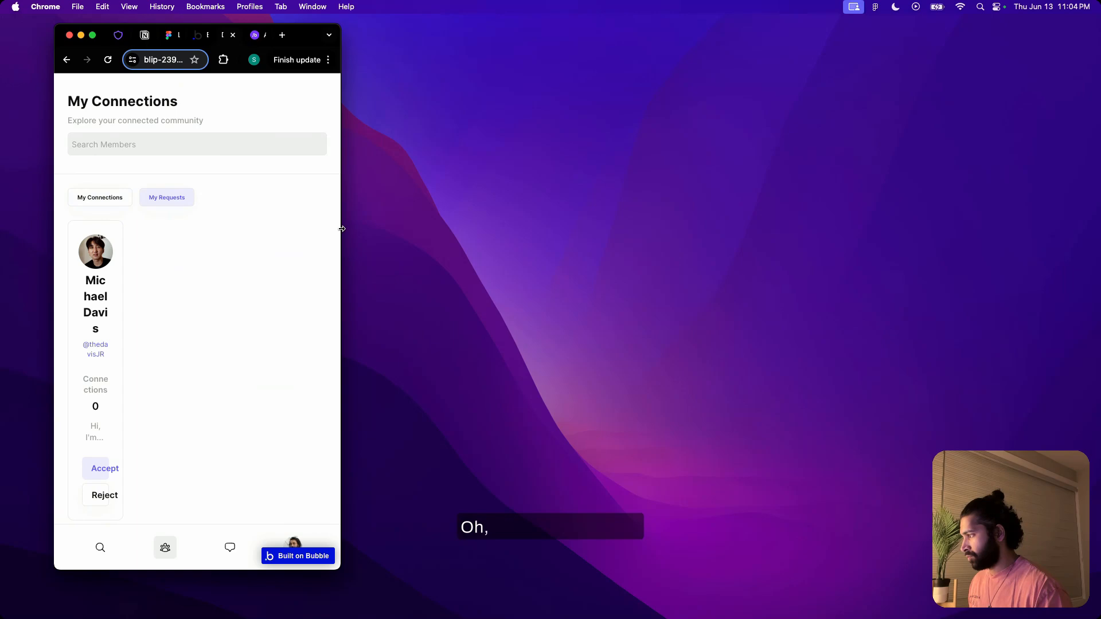
left_click_drag(342, 229, 920, 229)
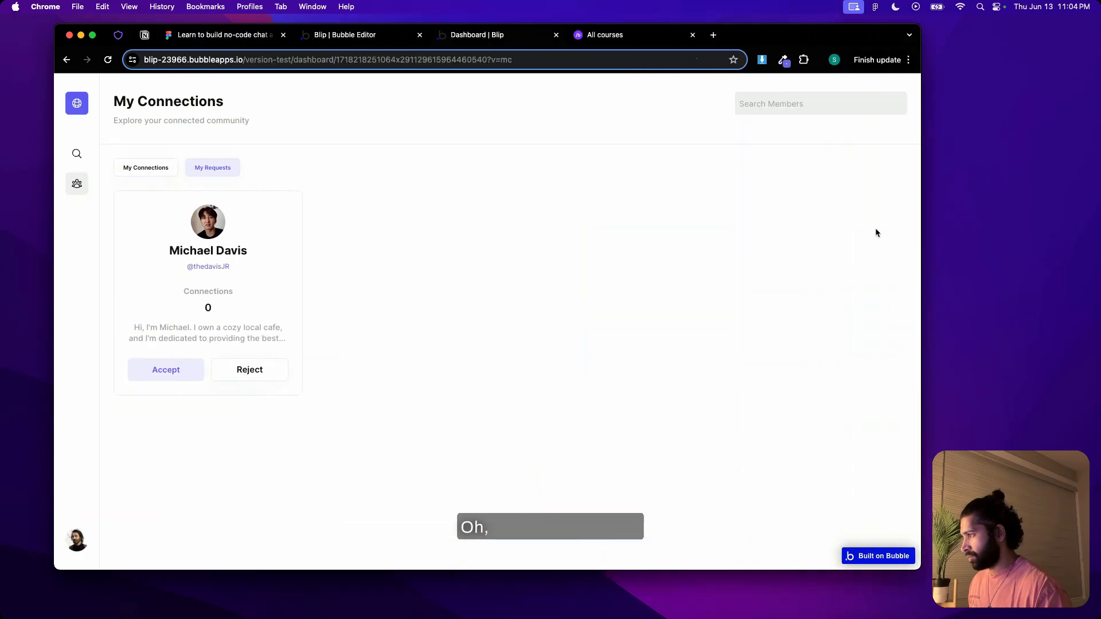
Replace the min width setting in RepeatingGroup MR's 976 px condition with a column count of 1
left_click(322, 36)
left_click(627, 336)
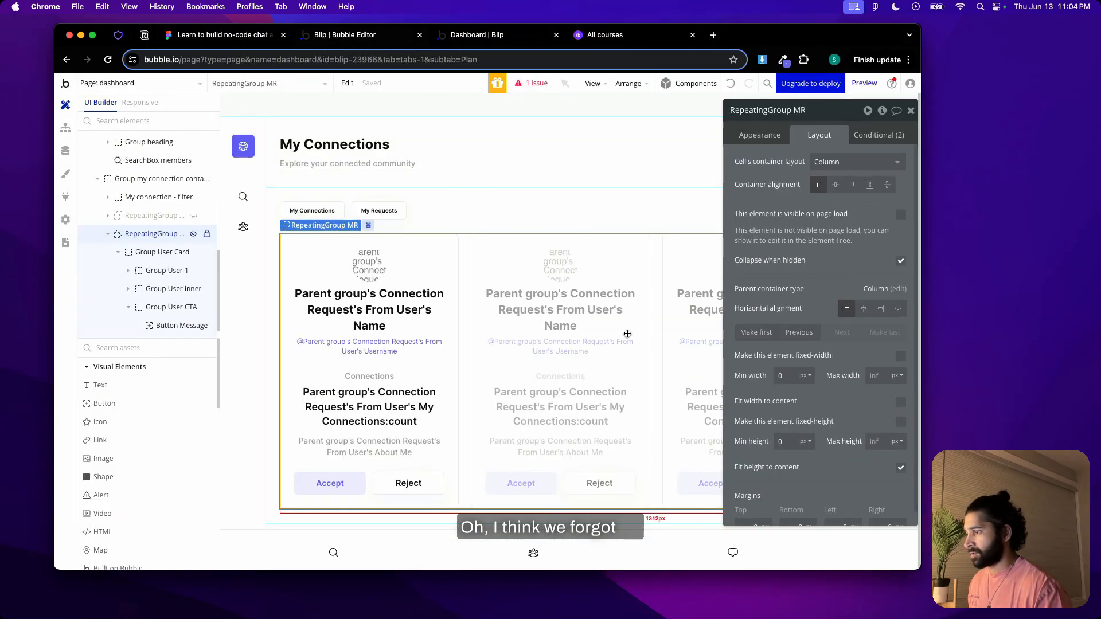
left_click(881, 134)
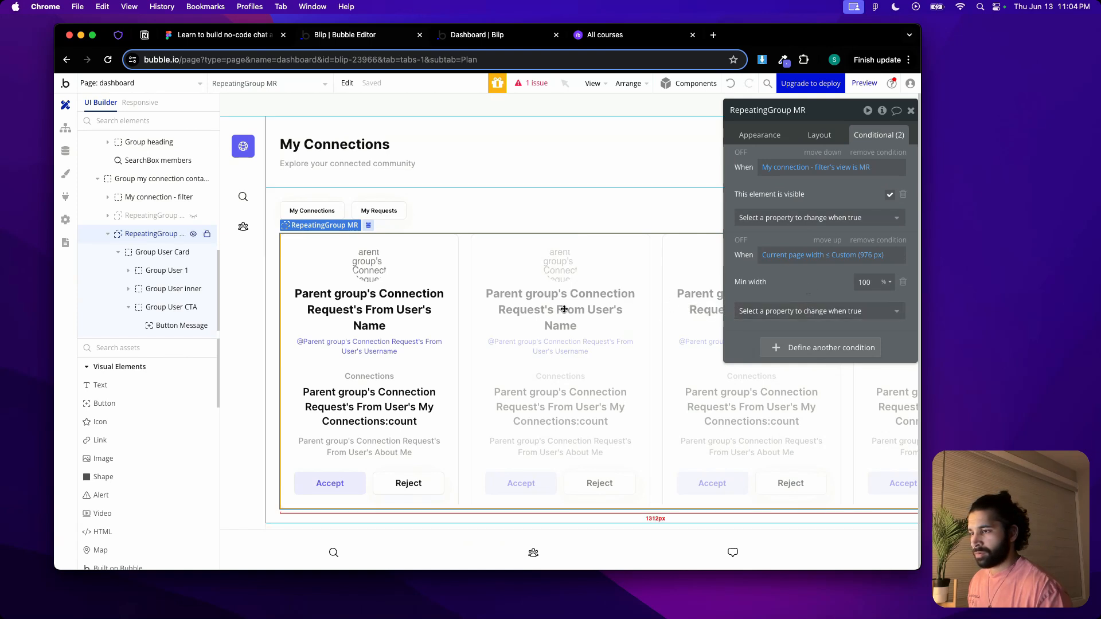
left_click(903, 285)
left_click(899, 285)
left_click(752, 372)
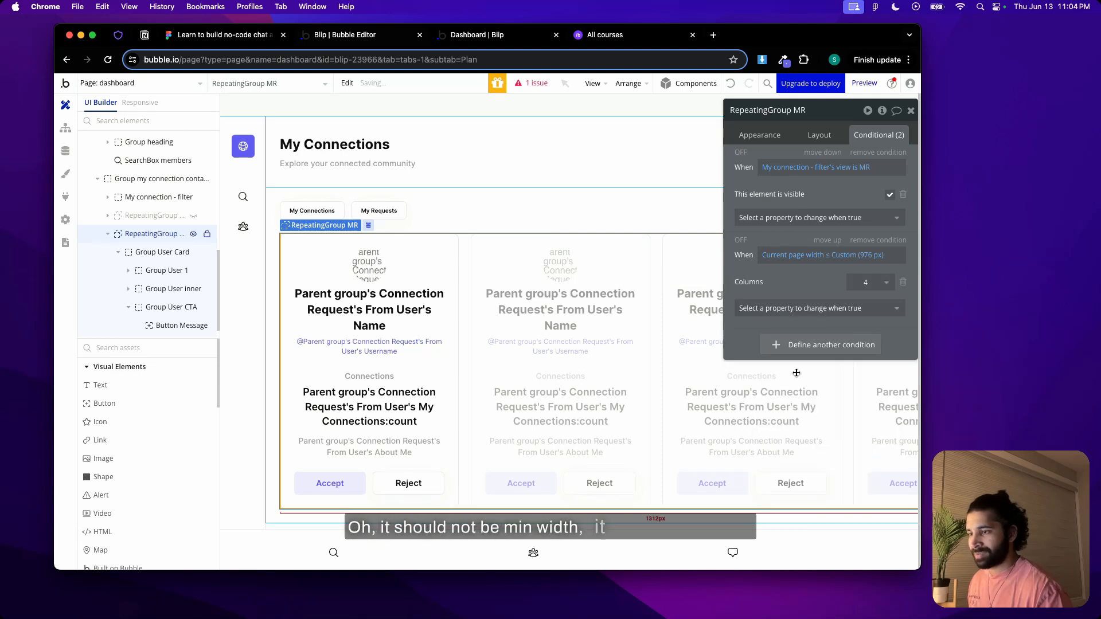
type("1")
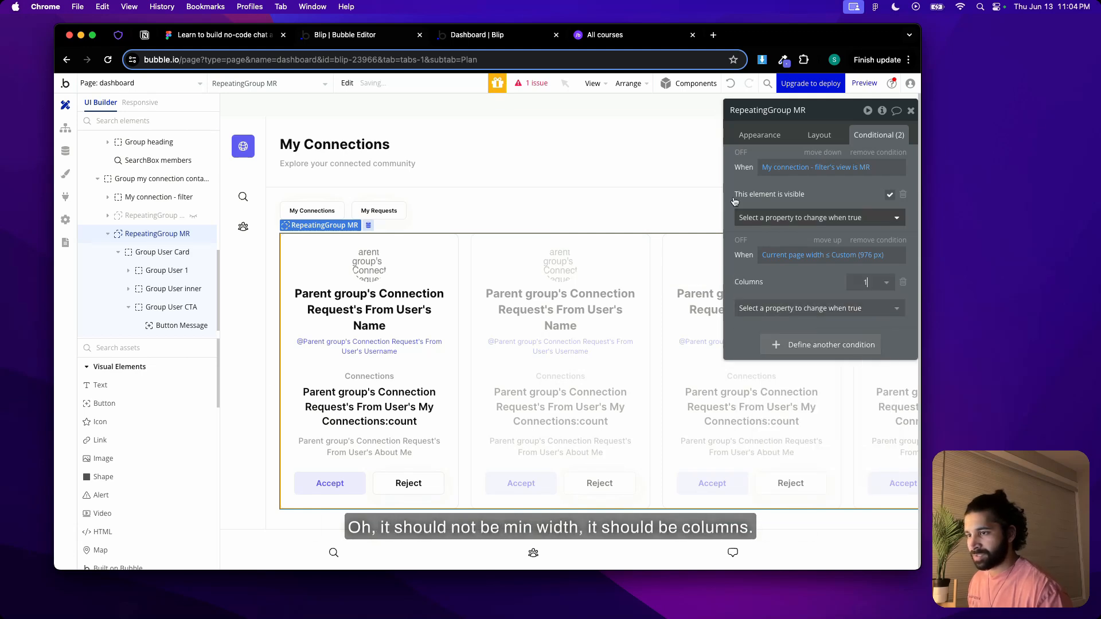
Check the My Requests card in the mobile-width preview and switch between the All Members and My Connections pages
left_click(490, 34)
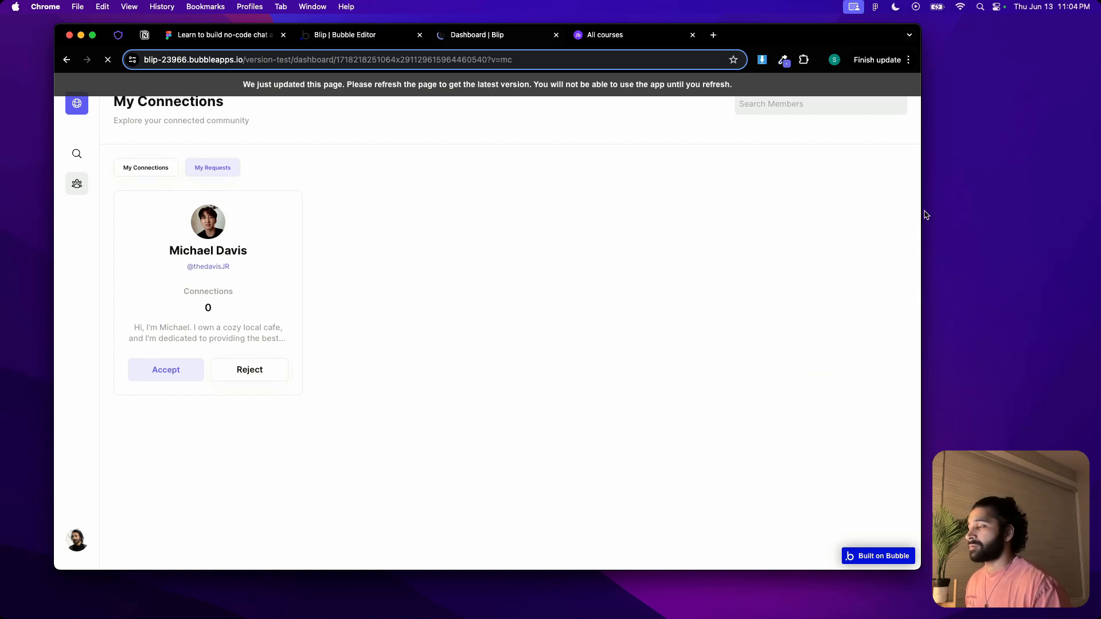
left_click_drag(920, 209, 494, 200)
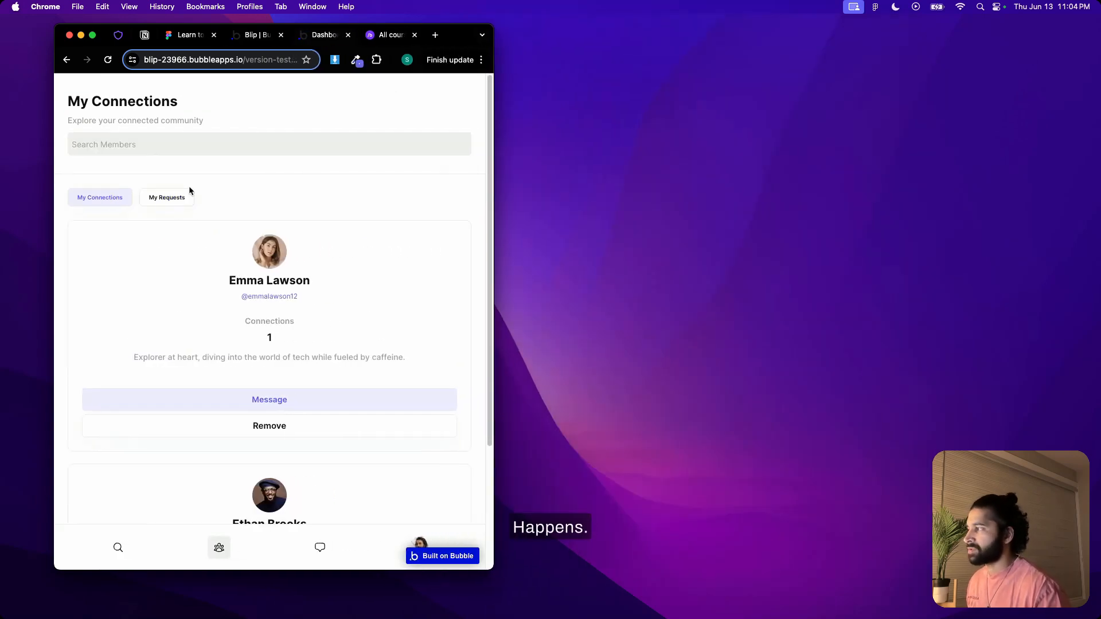
left_click(171, 198)
left_click_drag(494, 238, 290, 268)
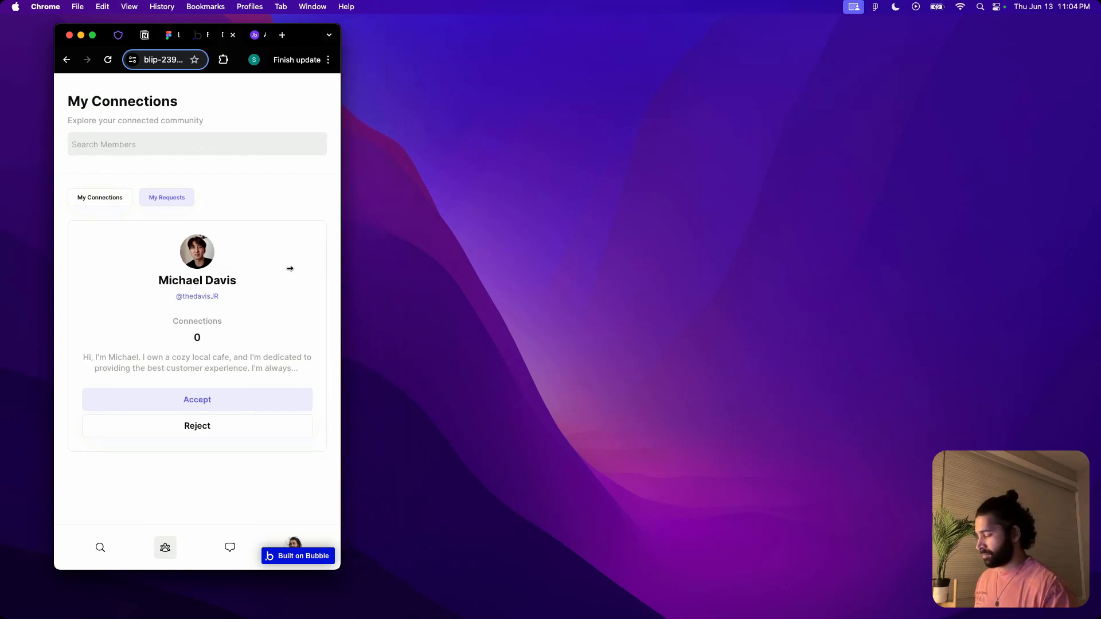
left_click(91, 553)
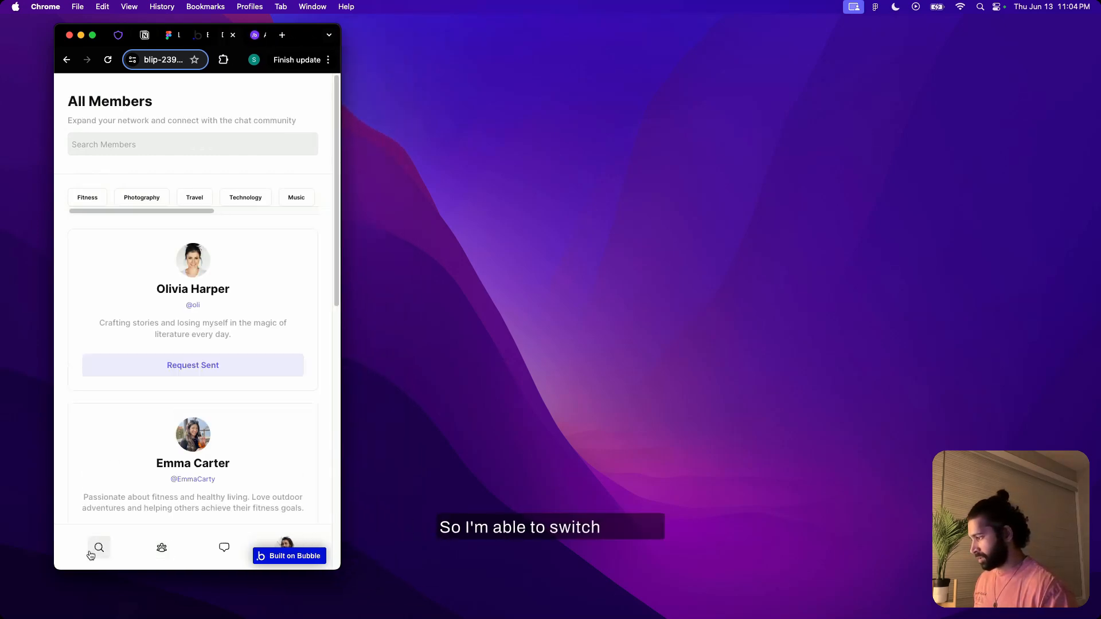
left_click(161, 548)
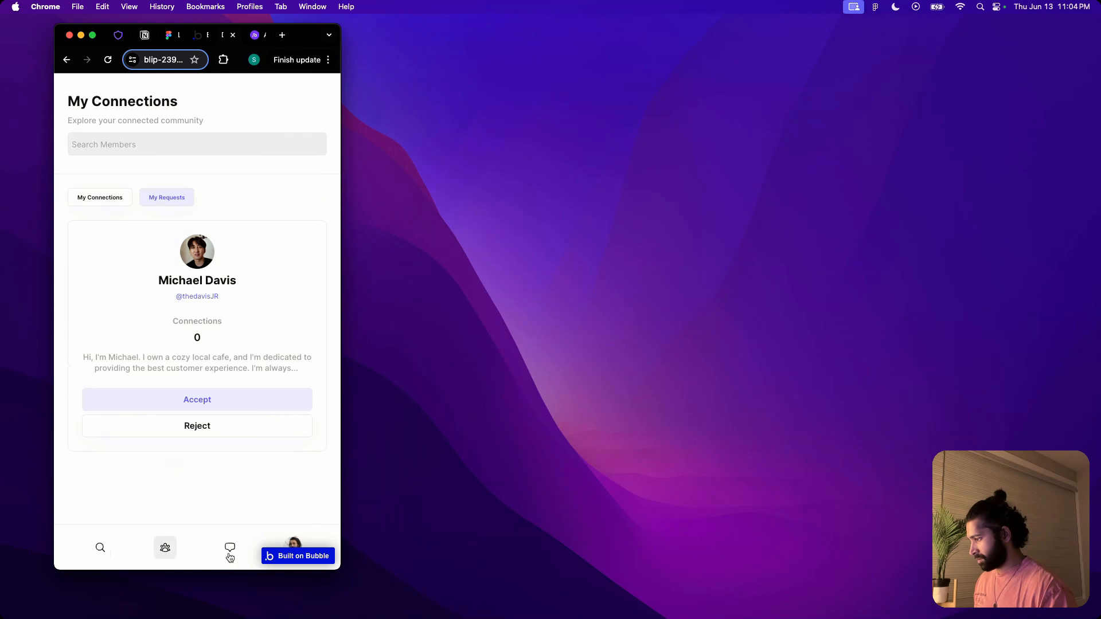
View the All Members page at mobile width and at full desktop width, and return to the Bubble editor
left_click(101, 549)
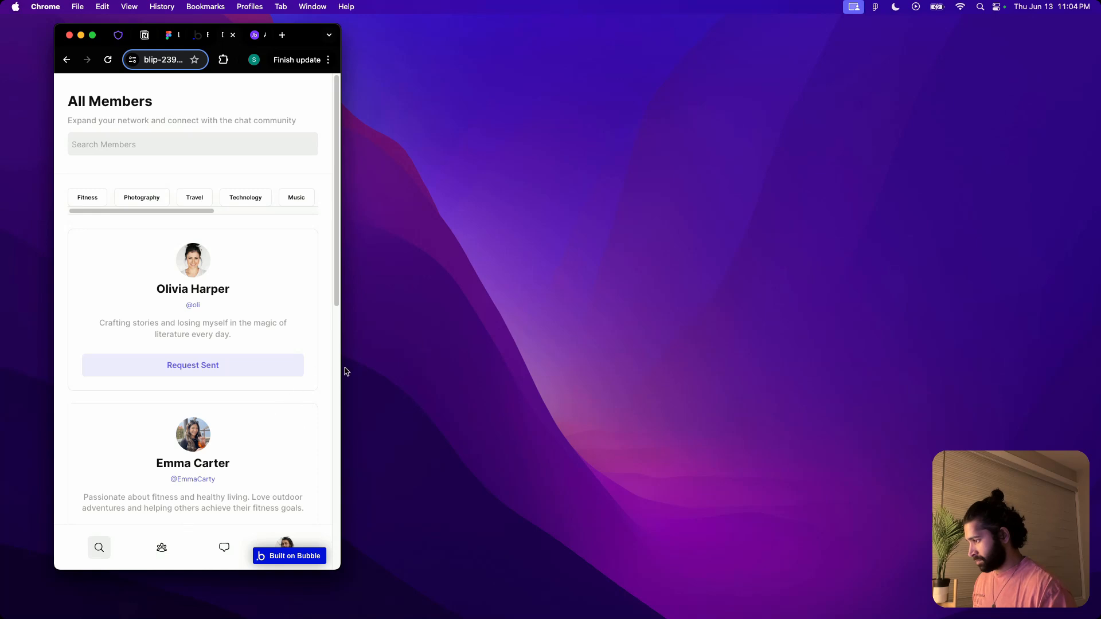
left_click_drag(343, 366, 1083, 399)
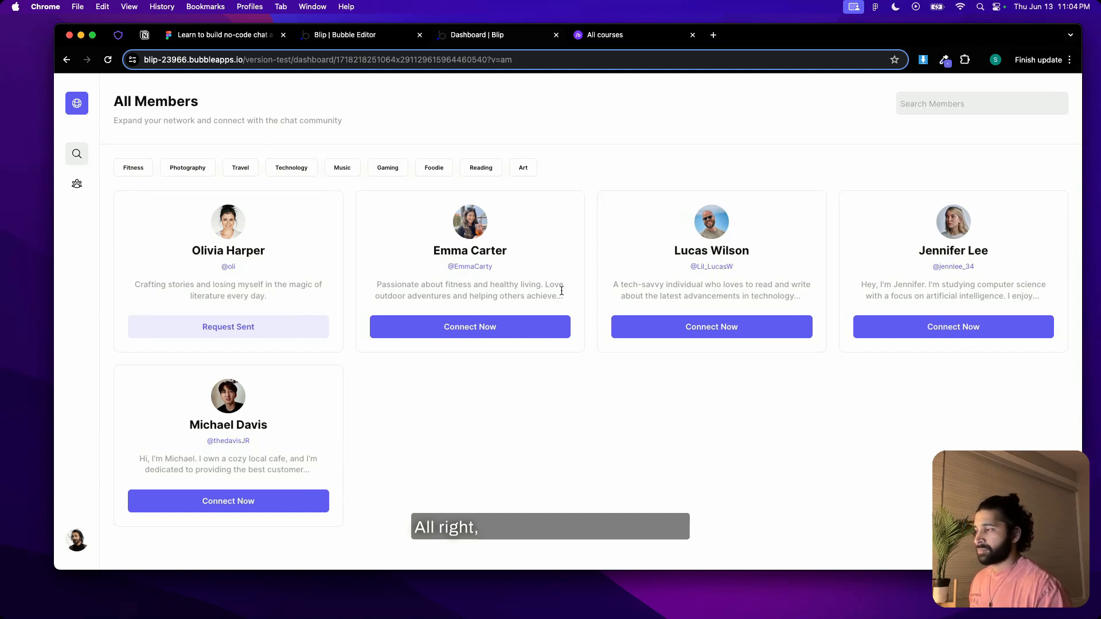
left_click(331, 36)
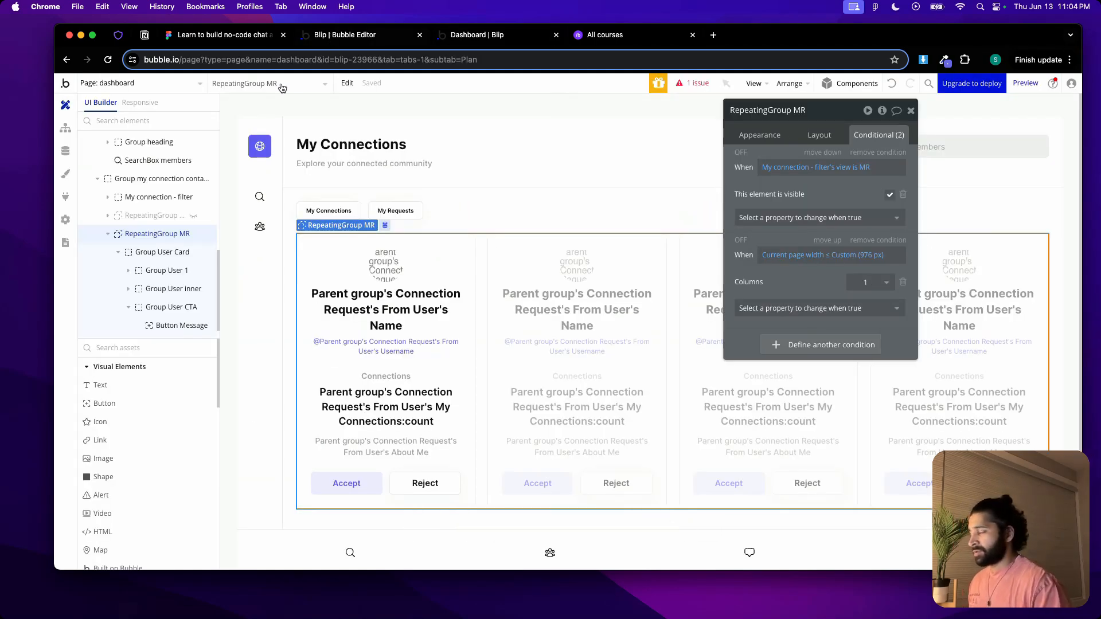
Create a new page named my-chats-mobile cloned from the my-chat page
left_click(182, 84)
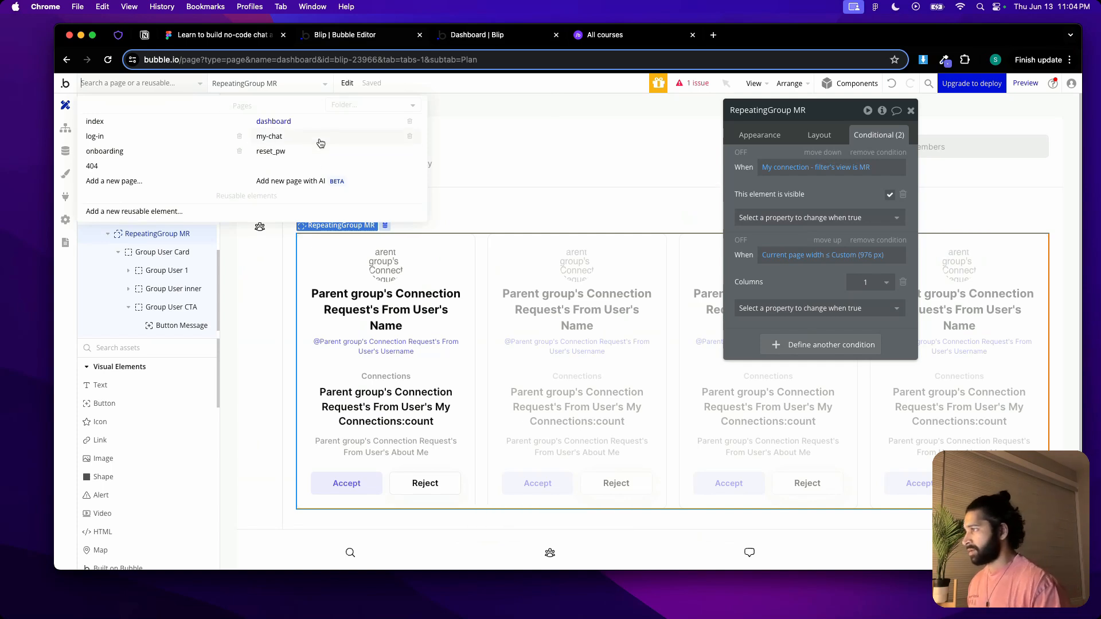
mouse_move(320, 143)
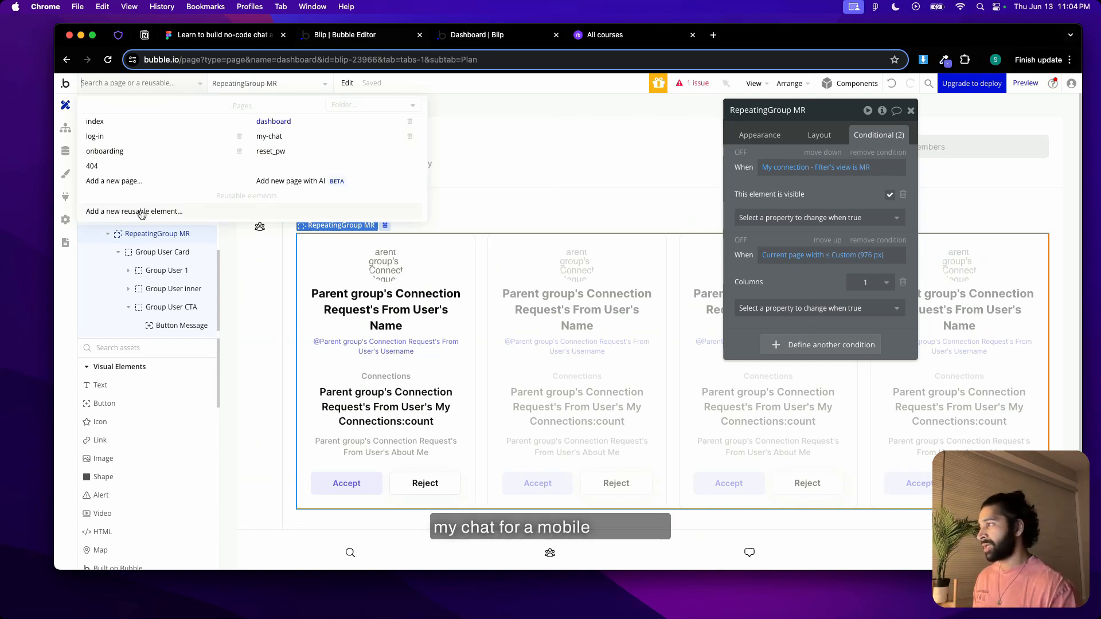
left_click(124, 181)
left_click(600, 160)
type("my")
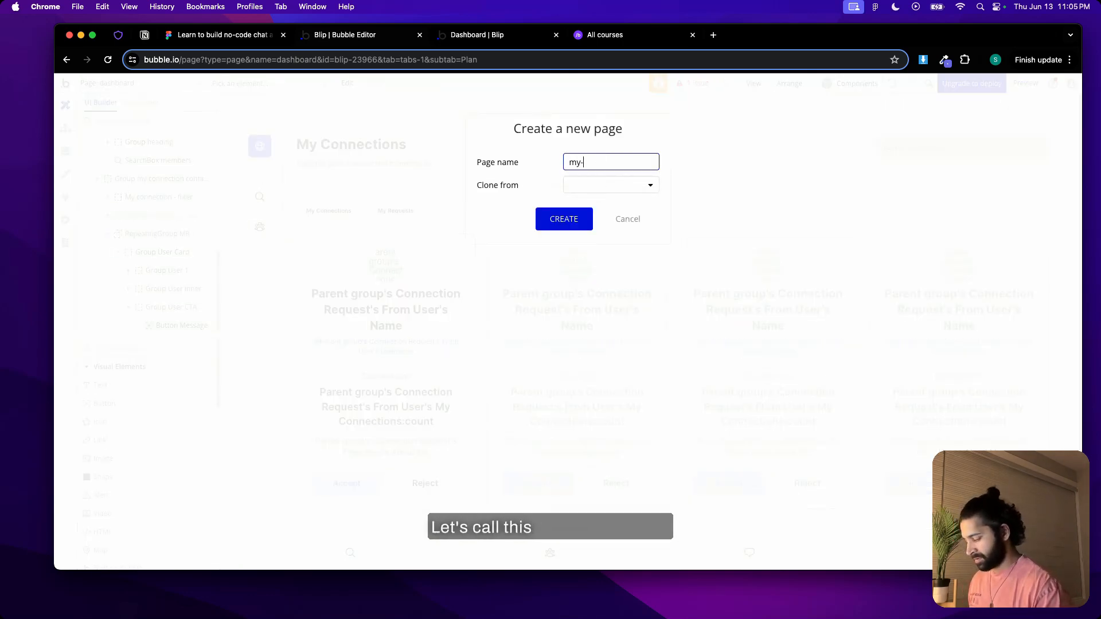
type("-chats-m")
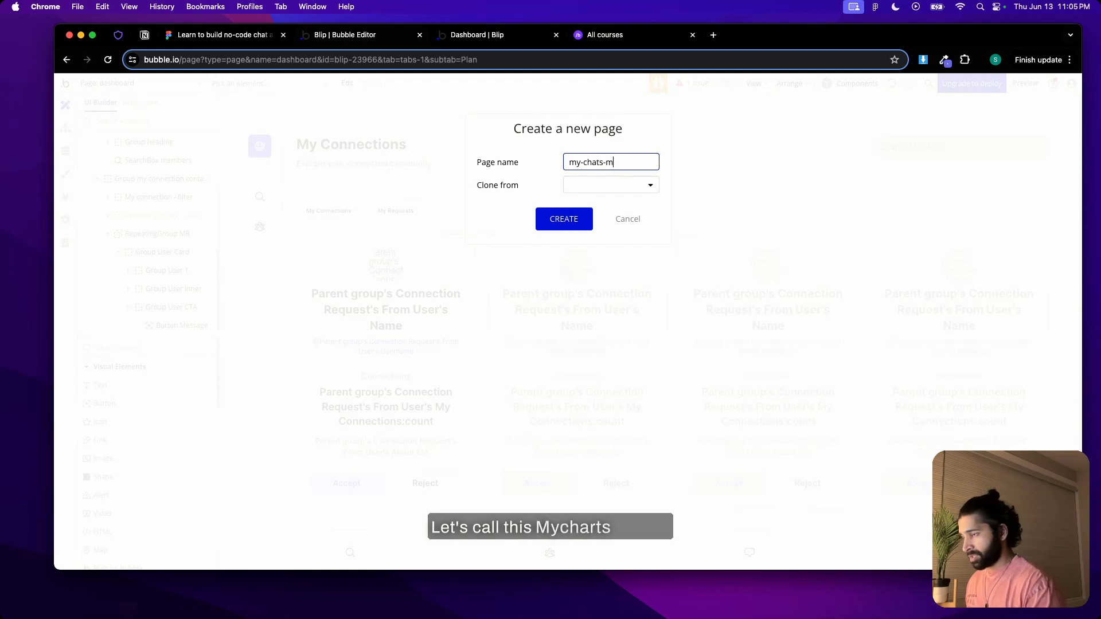
type("obile")
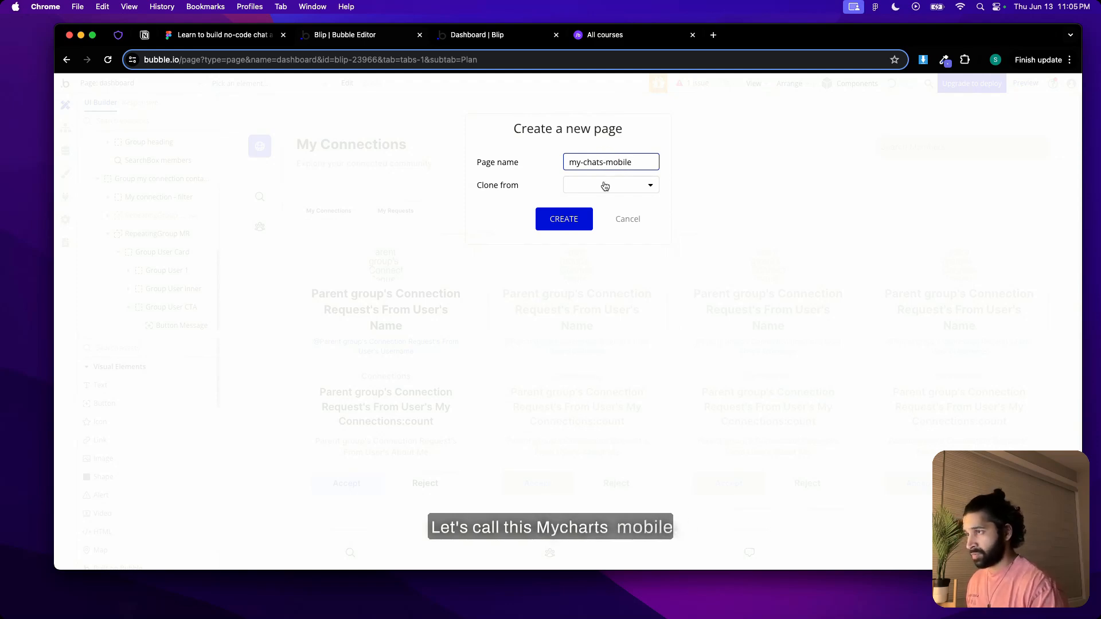
left_click(602, 184)
left_click(583, 273)
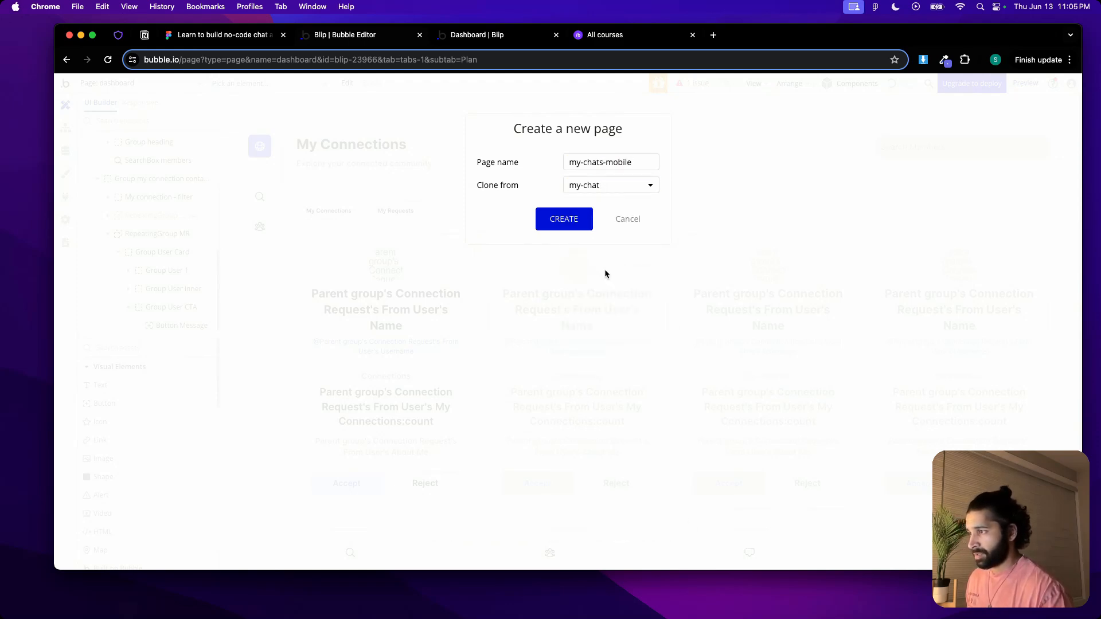
left_click(567, 222)
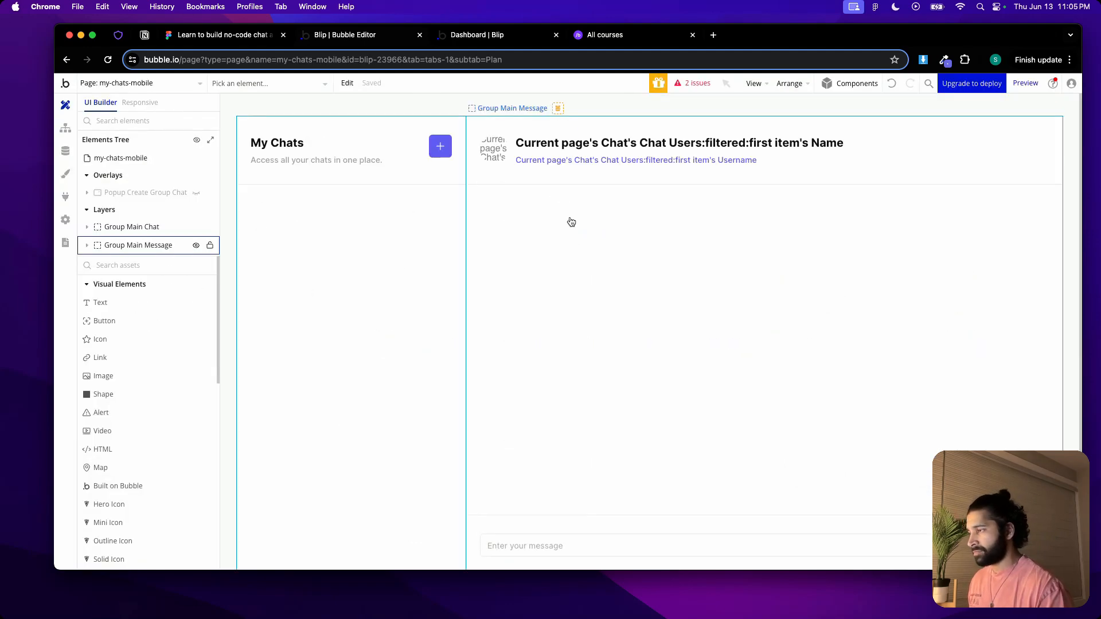
On the my-chat page, give Group Main Message a visibility condition for current page width ≤ Custom (976 px), reusing the copied expression
left_click(177, 83)
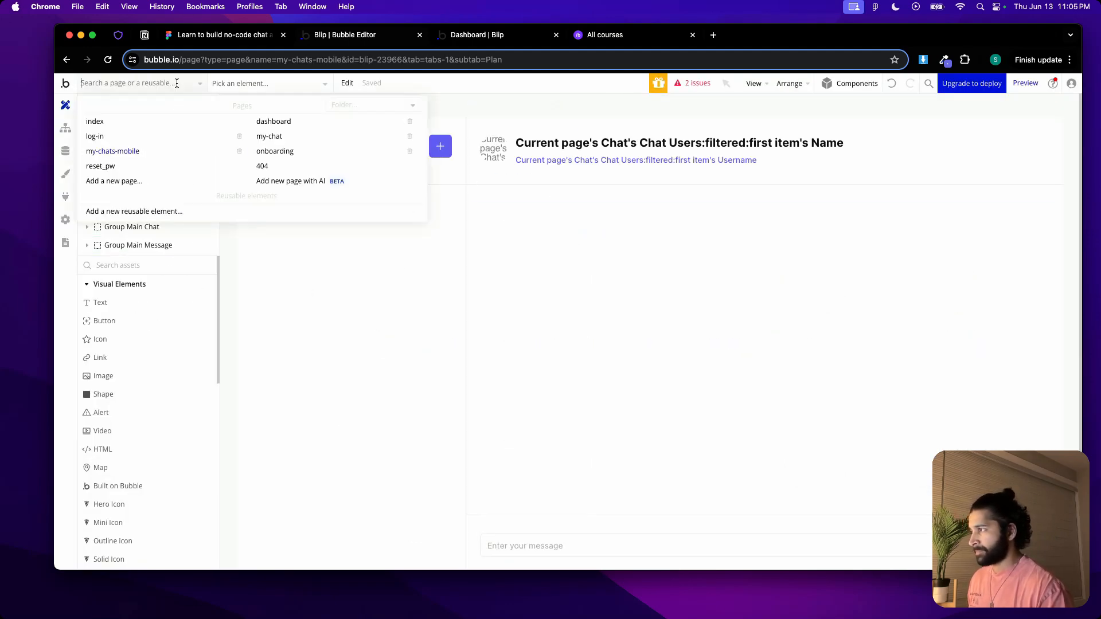
left_click(301, 137)
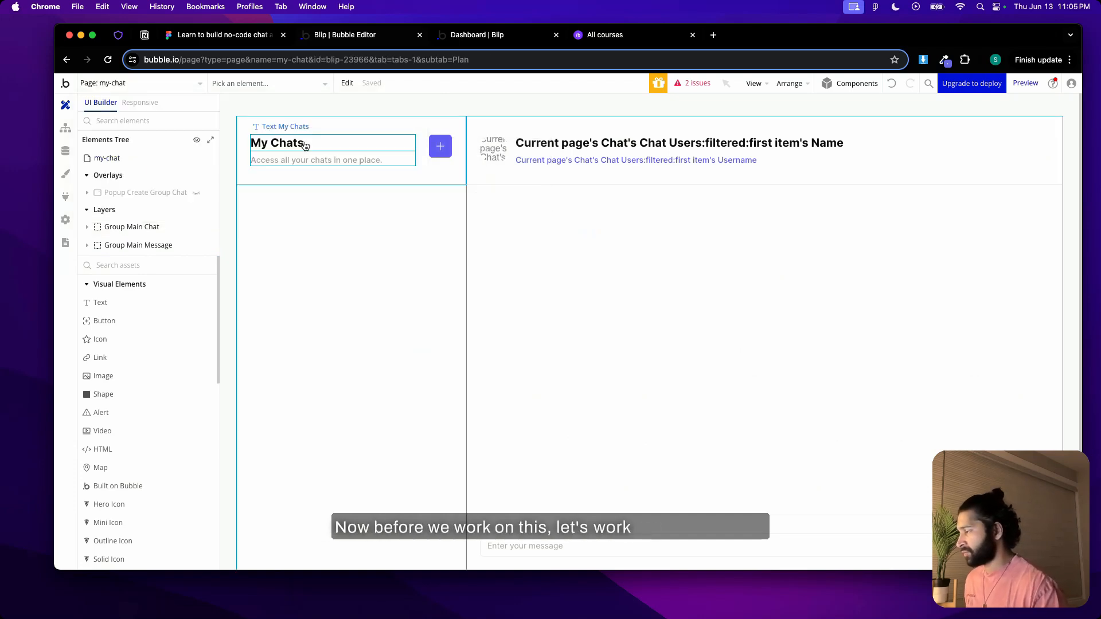
double_click(593, 276)
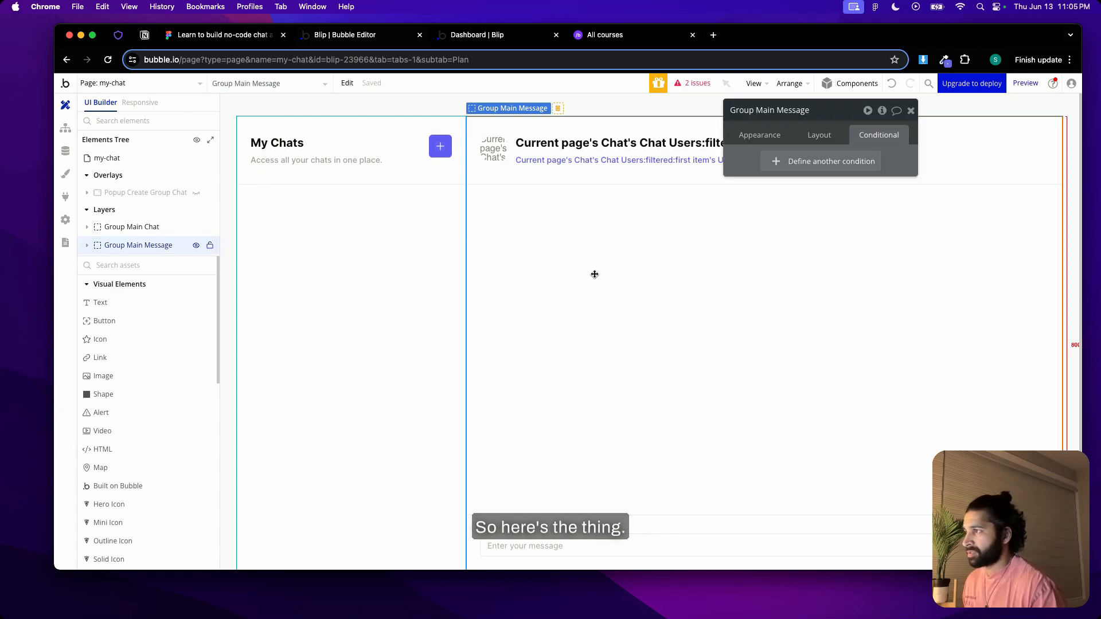
left_click(814, 163)
right_click(774, 168)
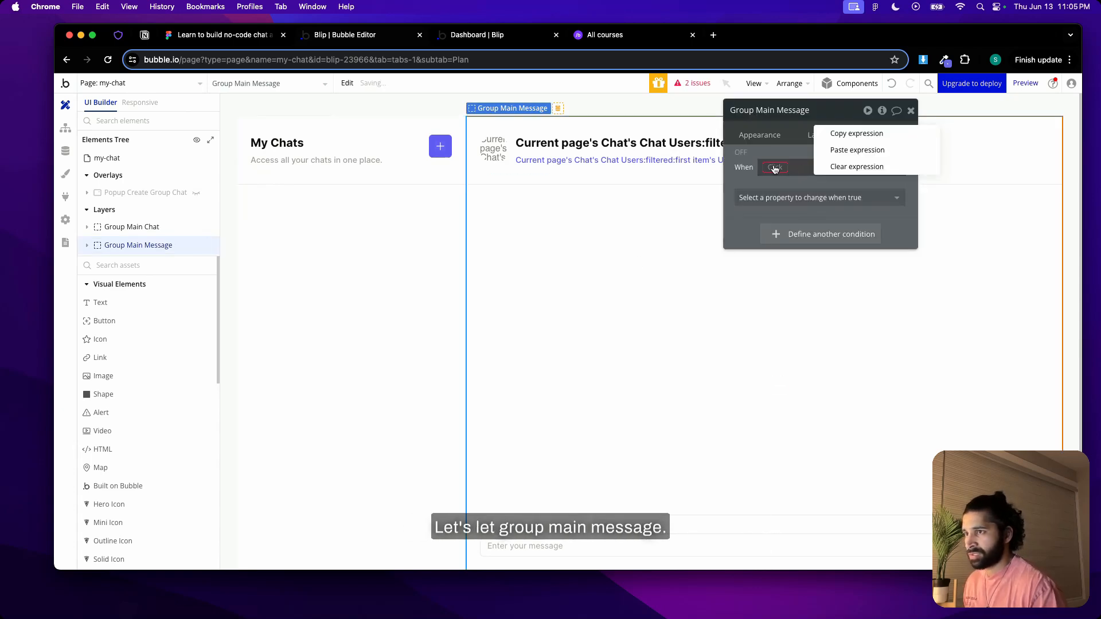
left_click(857, 149)
left_click(834, 198)
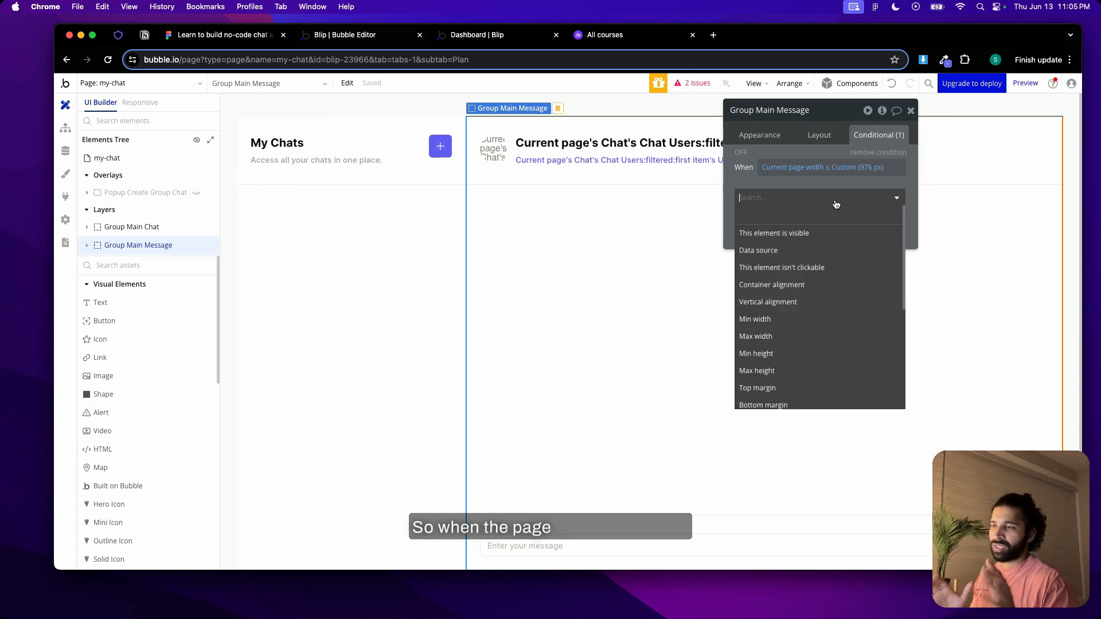
left_click(816, 241)
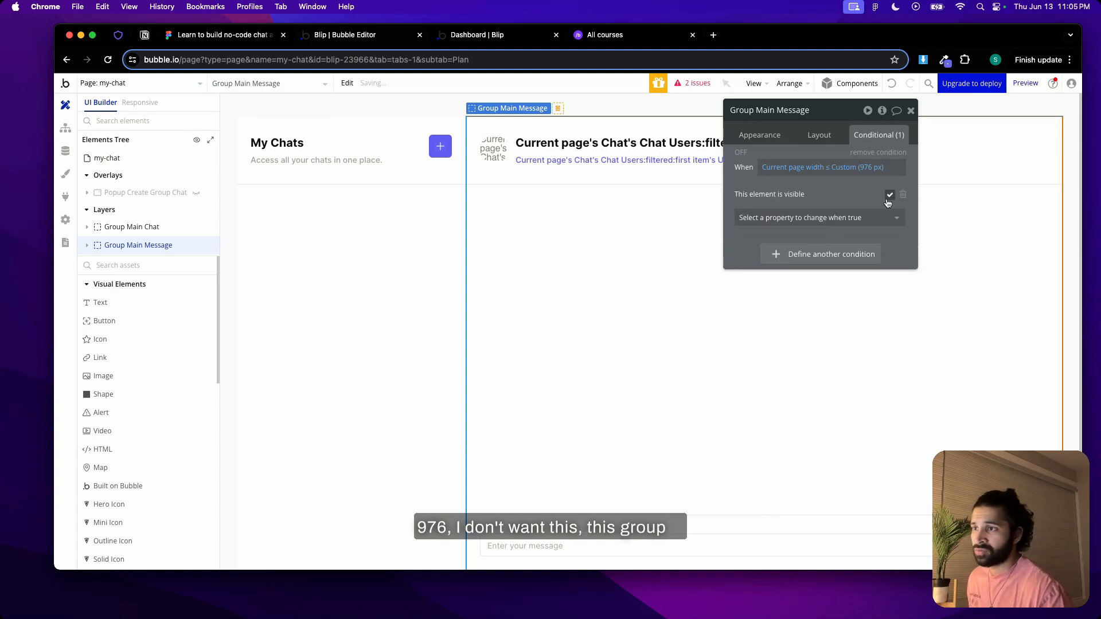
Make Group Main Message collapse when hidden
left_click(820, 138)
left_click(900, 254)
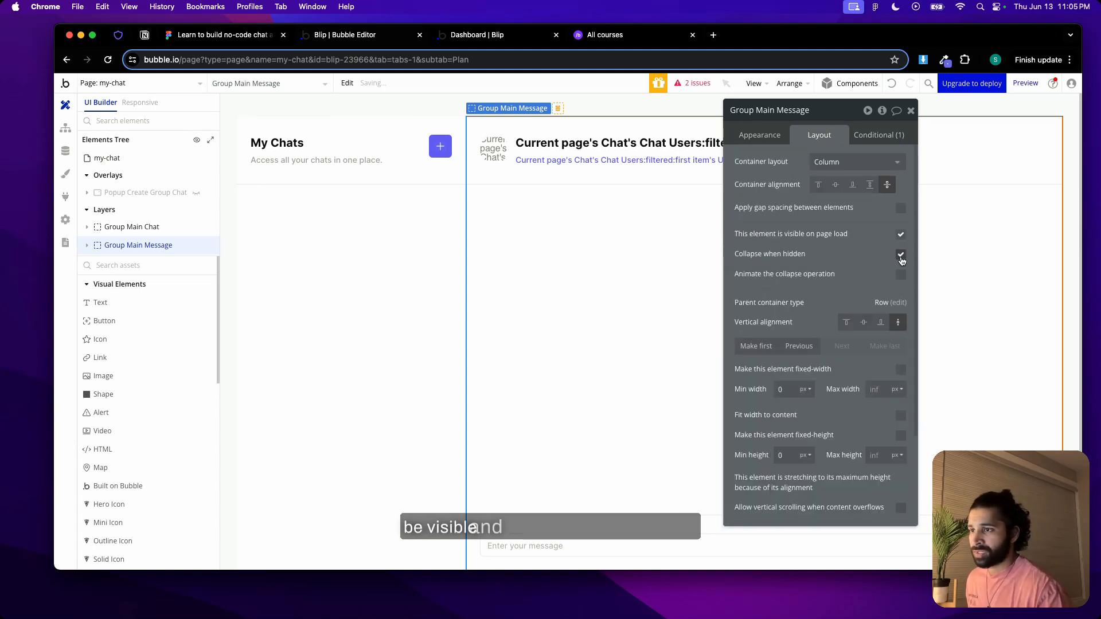
left_click(910, 111)
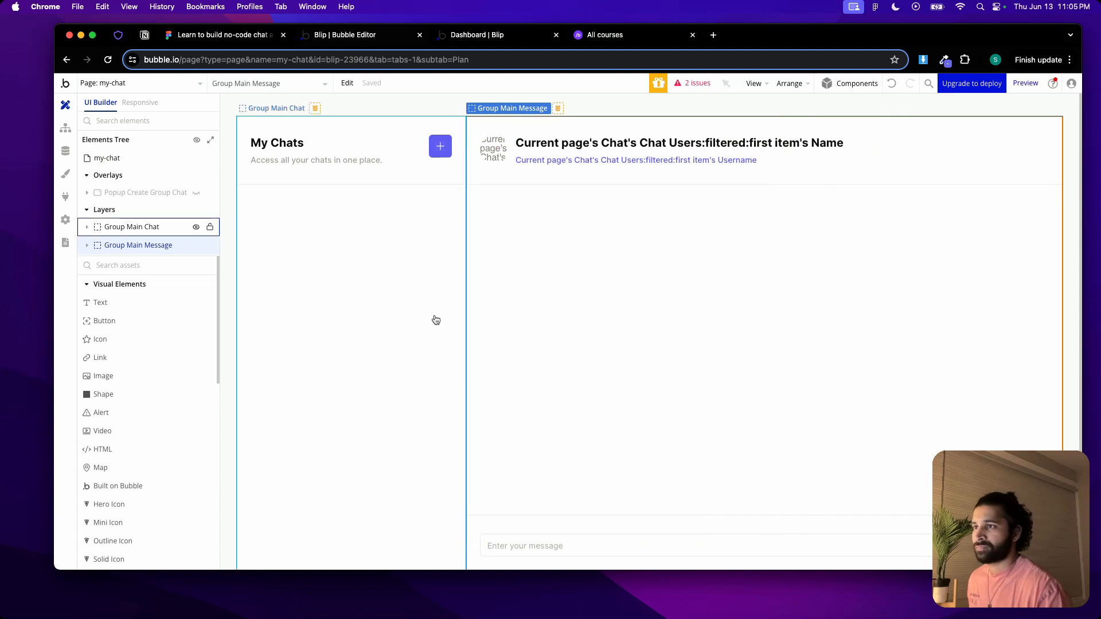
Add a condition to Group Main Chat for current page width ≤ Custom (976 px), reusing the copied expression
double_click(352, 304)
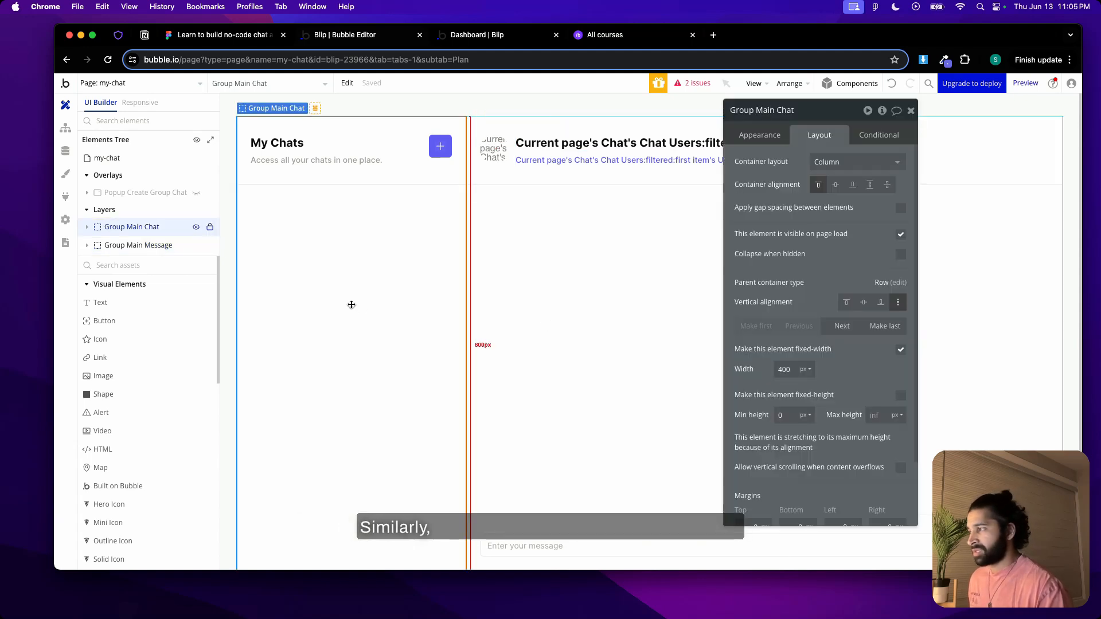
left_click(879, 135)
left_click(796, 166)
right_click(795, 167)
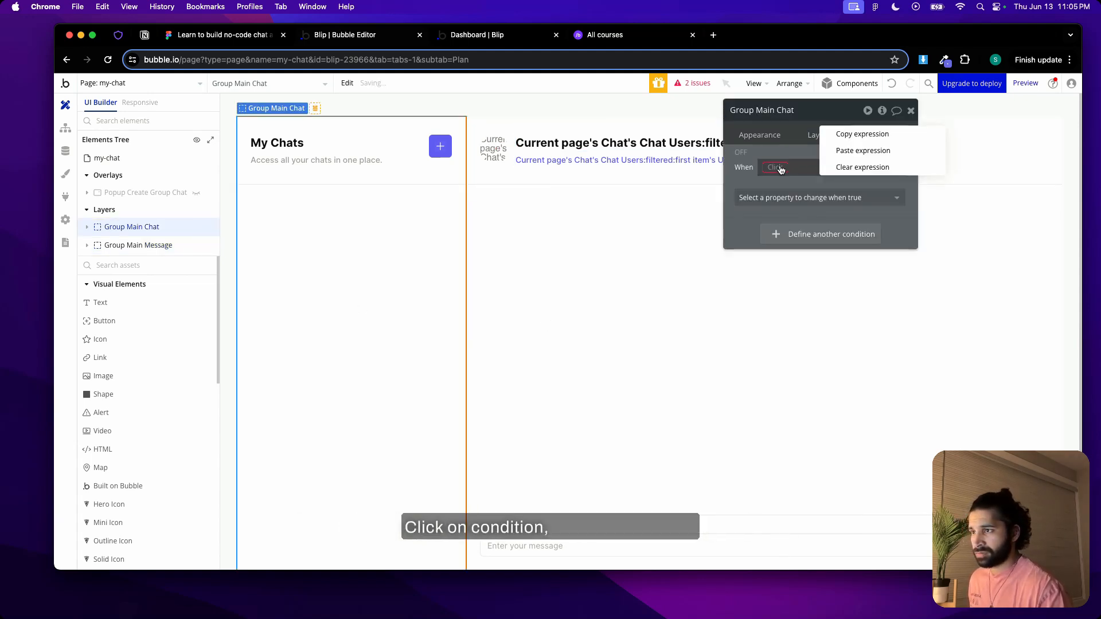
left_click(842, 150)
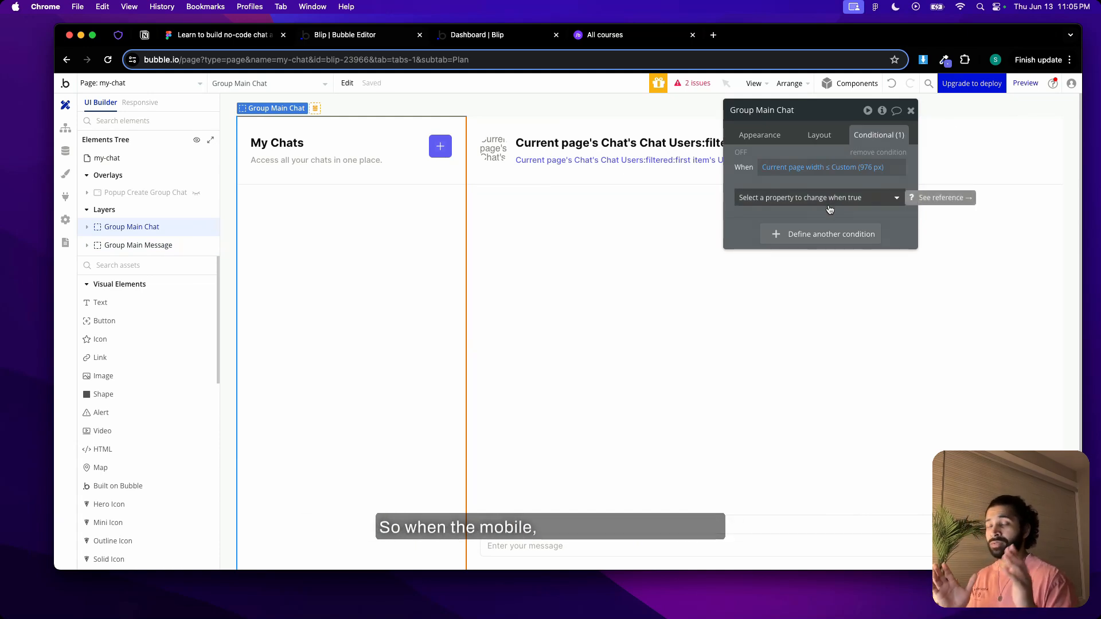
Make Group Main Chat's 976 px condition set its width to 100%
left_click(829, 205)
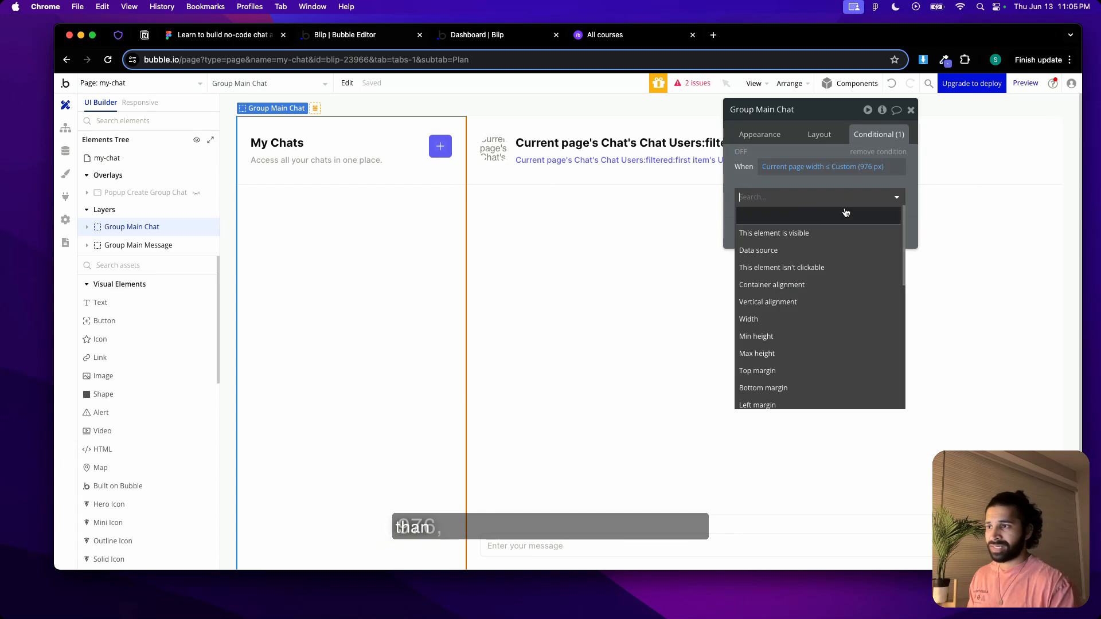
left_click(792, 321)
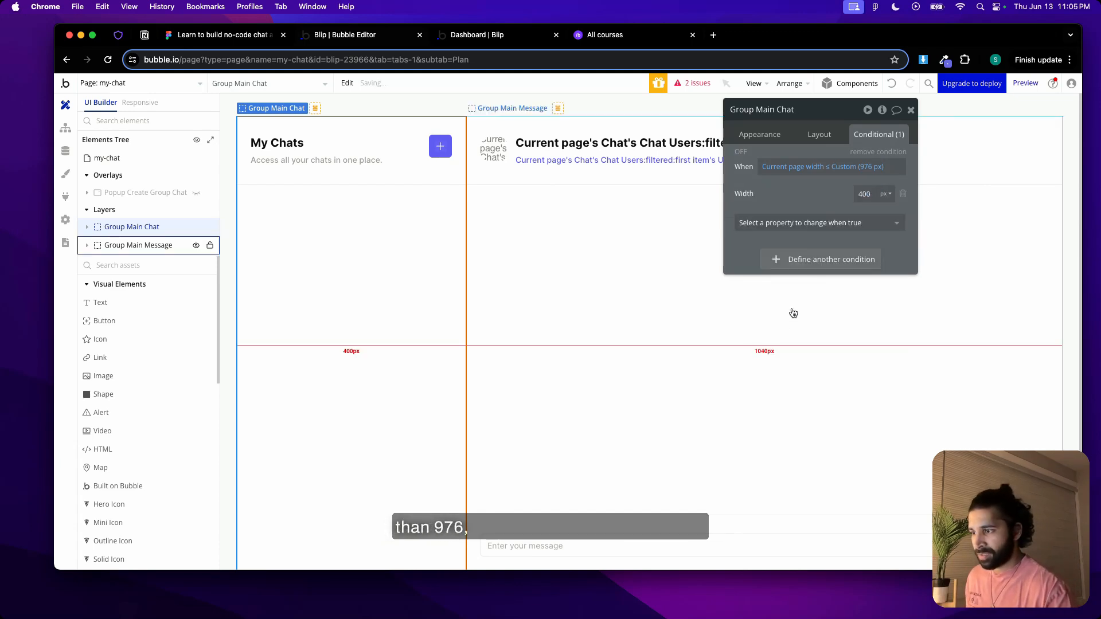
double_click(862, 194)
type("100")
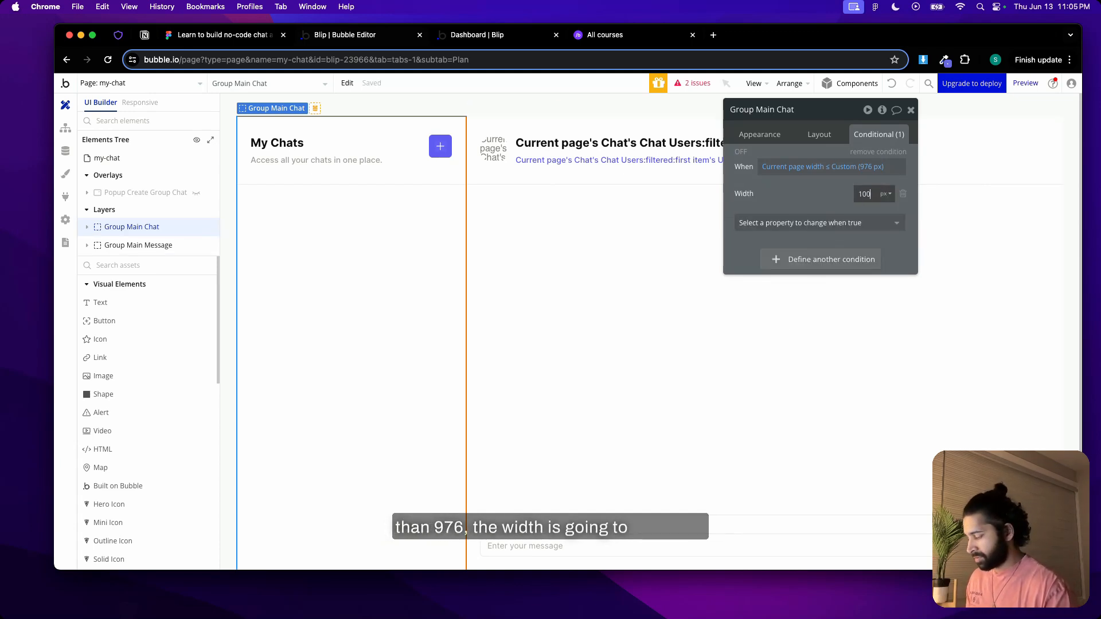
left_click(882, 199)
left_click(885, 229)
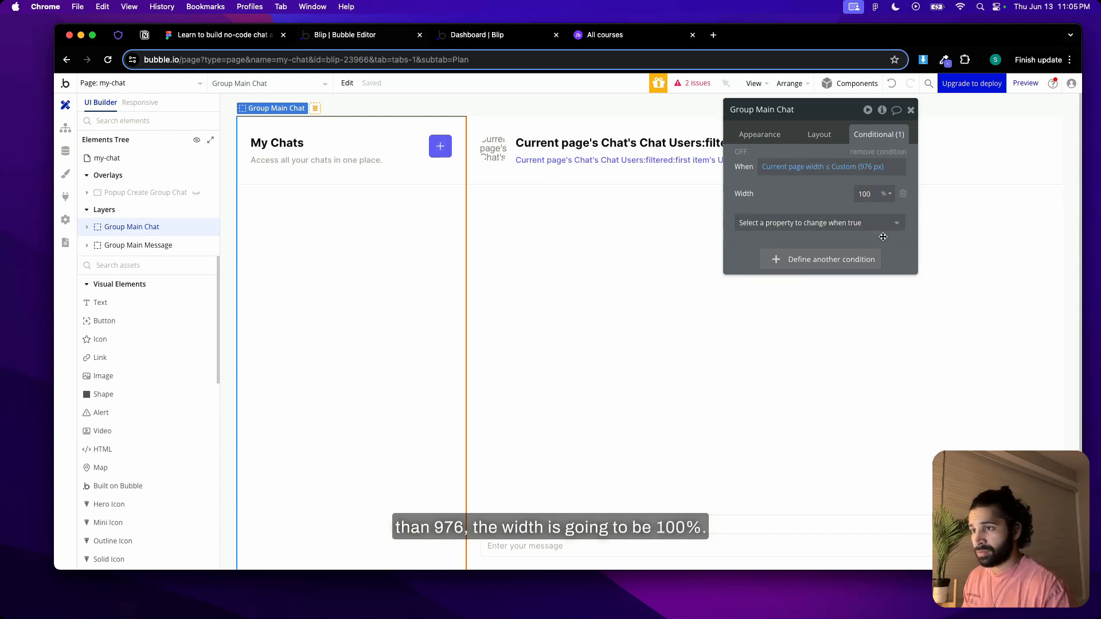
left_click(910, 110)
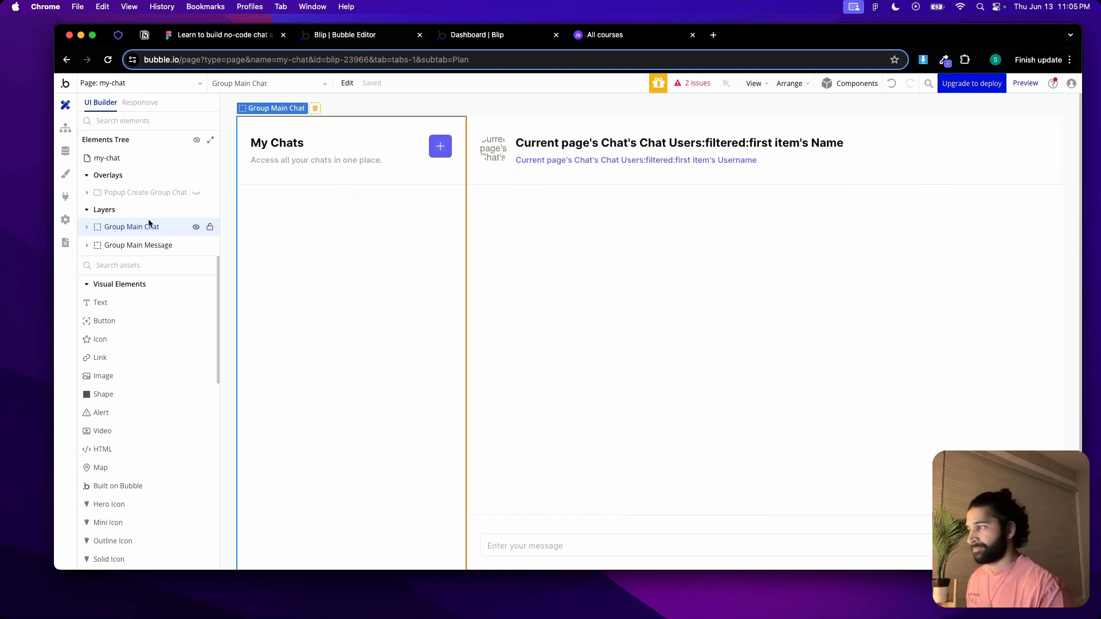
Inspect the private and group chat cards inside RepeatingGroup chats and look briefly at the dashboard preview
left_click(98, 227)
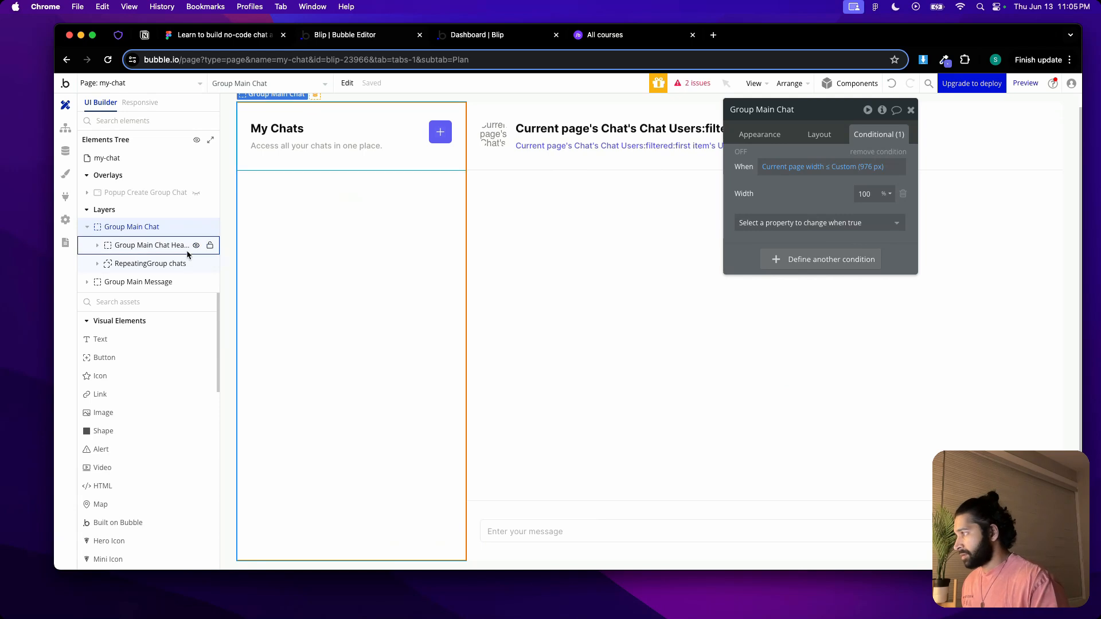
left_click(105, 268)
left_click(98, 264)
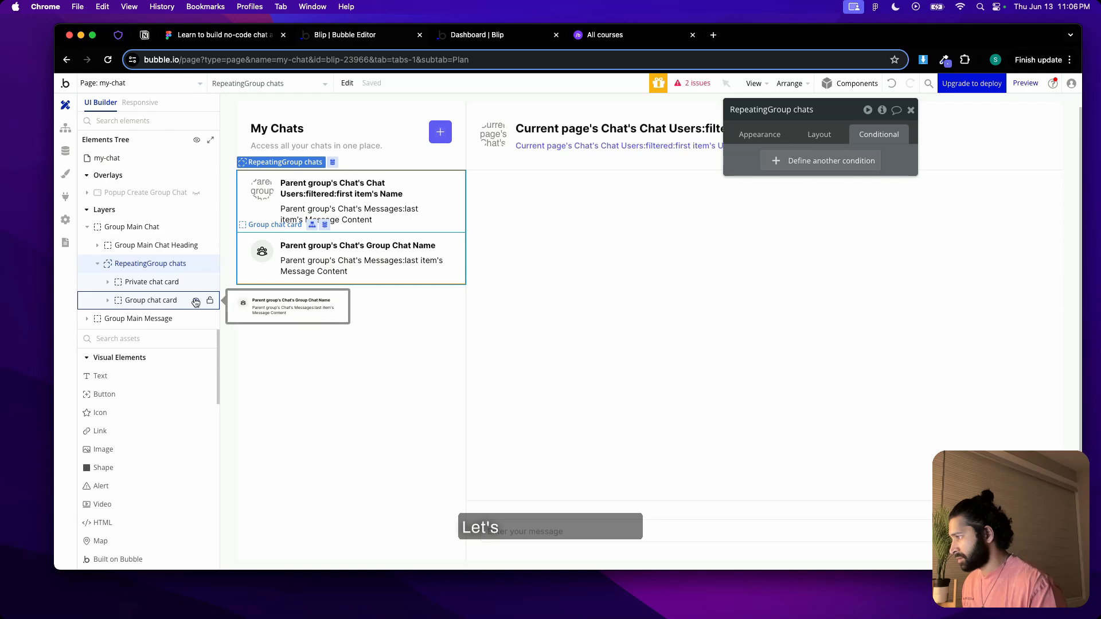
left_click(492, 38)
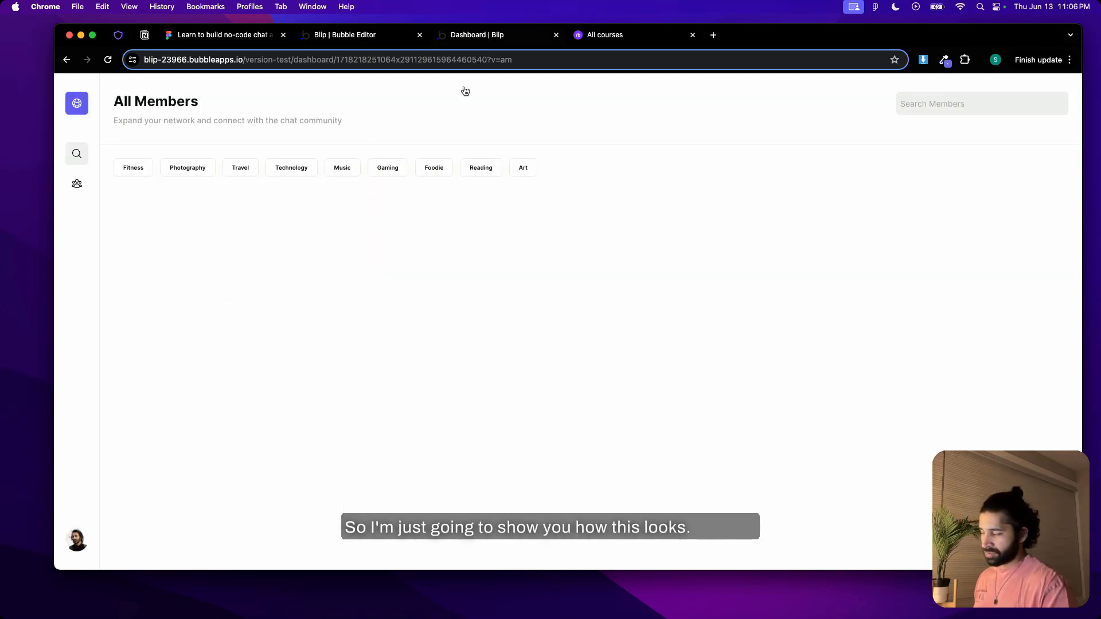
left_click(355, 35)
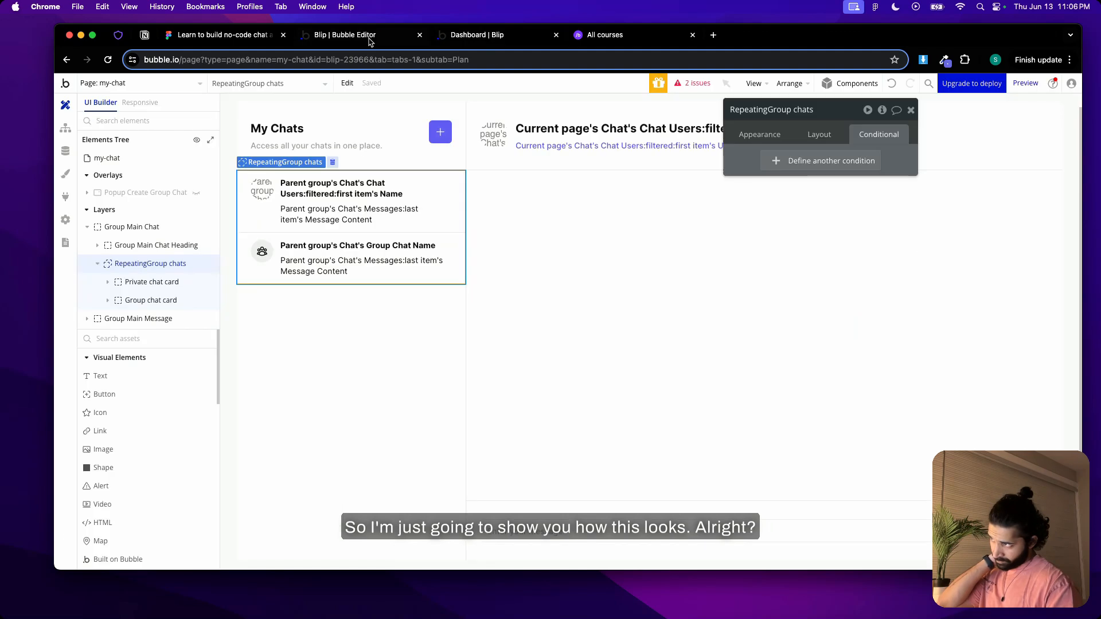
Open the click workflow of Group my chats nav - mobile, inside FloatingGroup nav mobile on the dashboard page
left_click(163, 86)
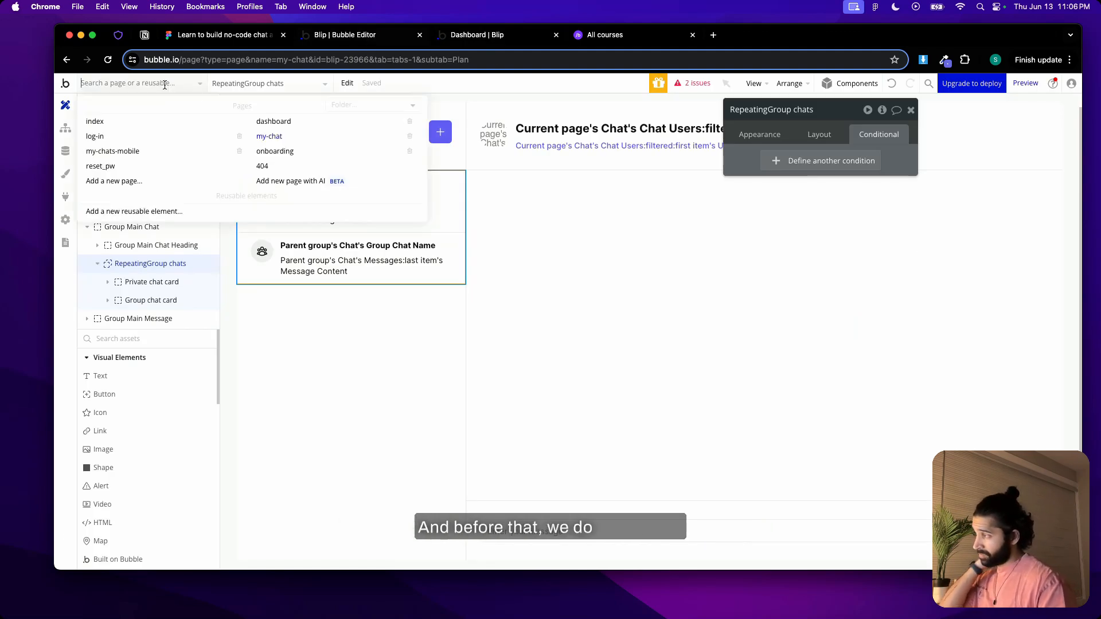
left_click(312, 121)
left_click(195, 248)
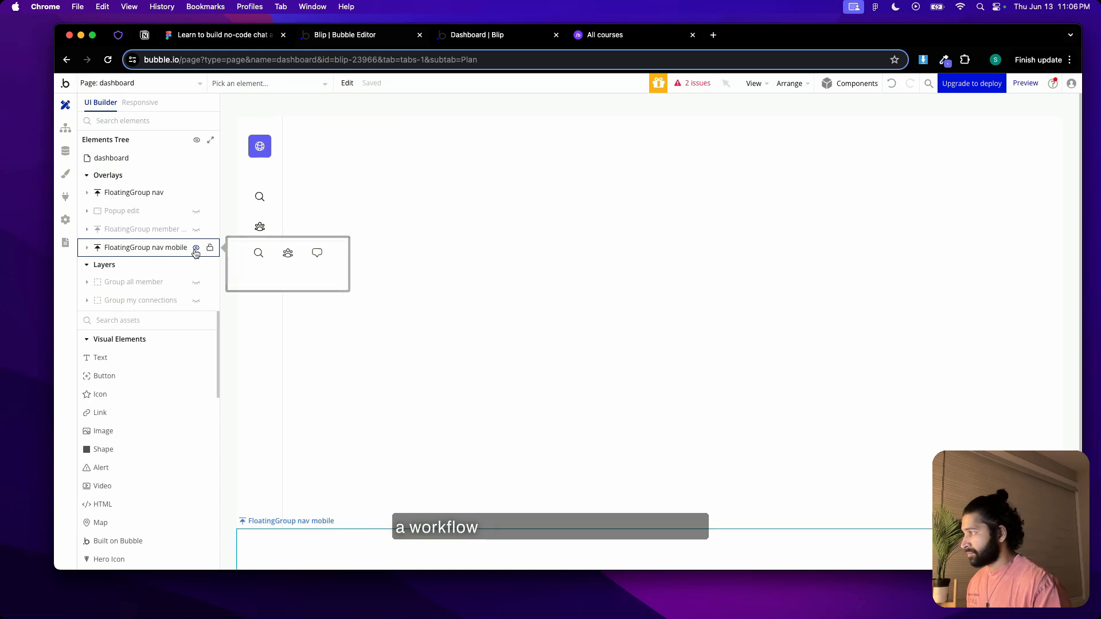
left_click(740, 558)
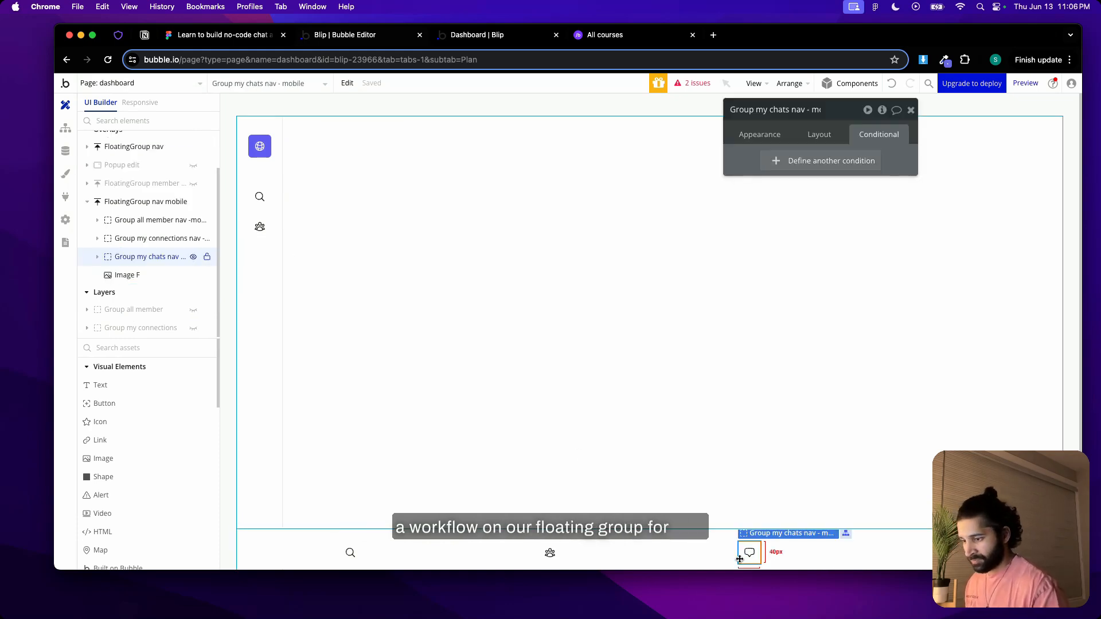
left_click(760, 134)
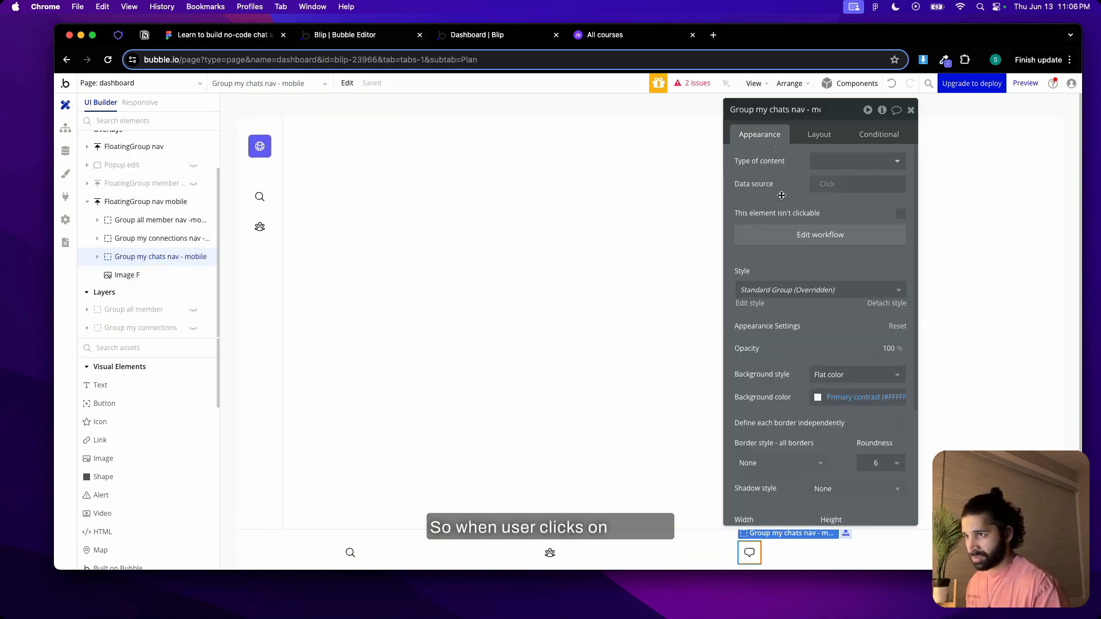
left_click(787, 237)
Set the workflow's Go to page destination to my-chat, clear its data to send, and turn off the additional page parameters
left_click(178, 330)
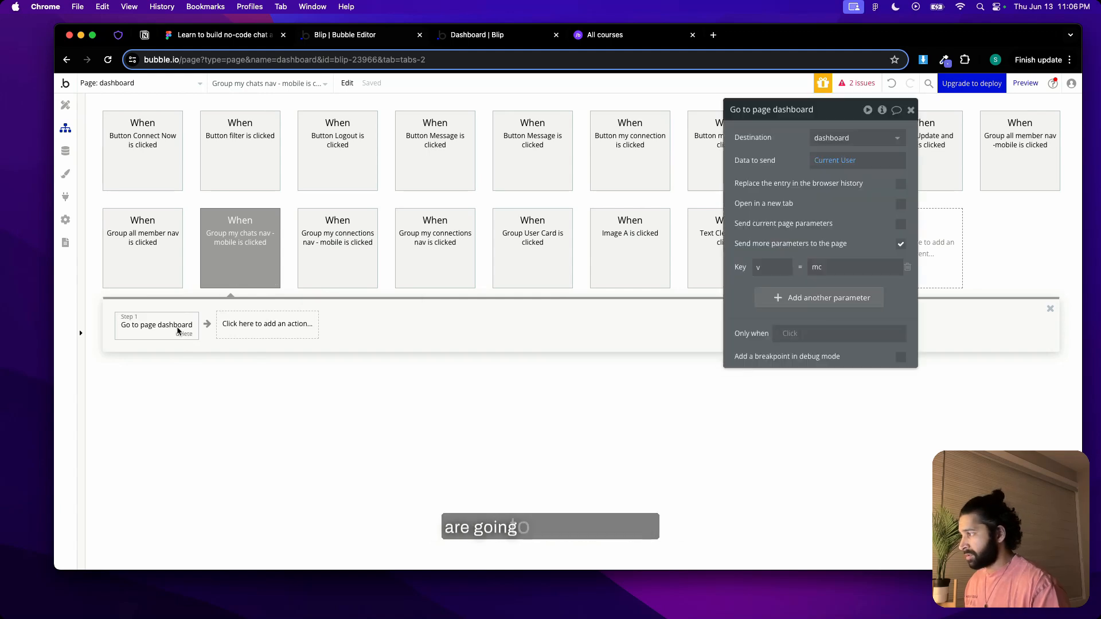
left_click(845, 138)
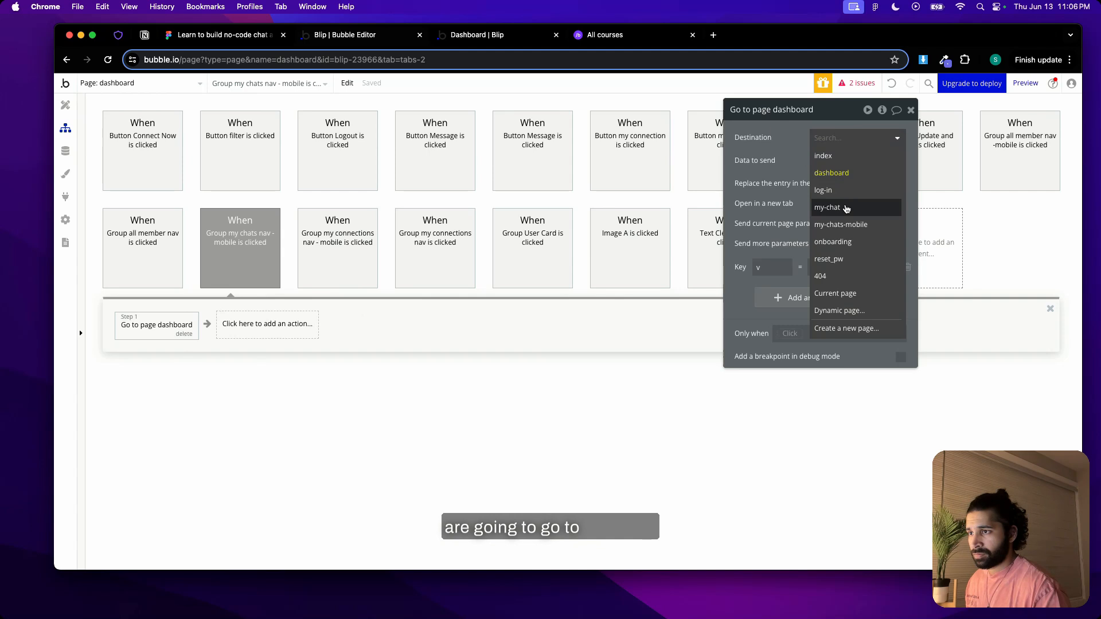
left_click(846, 209)
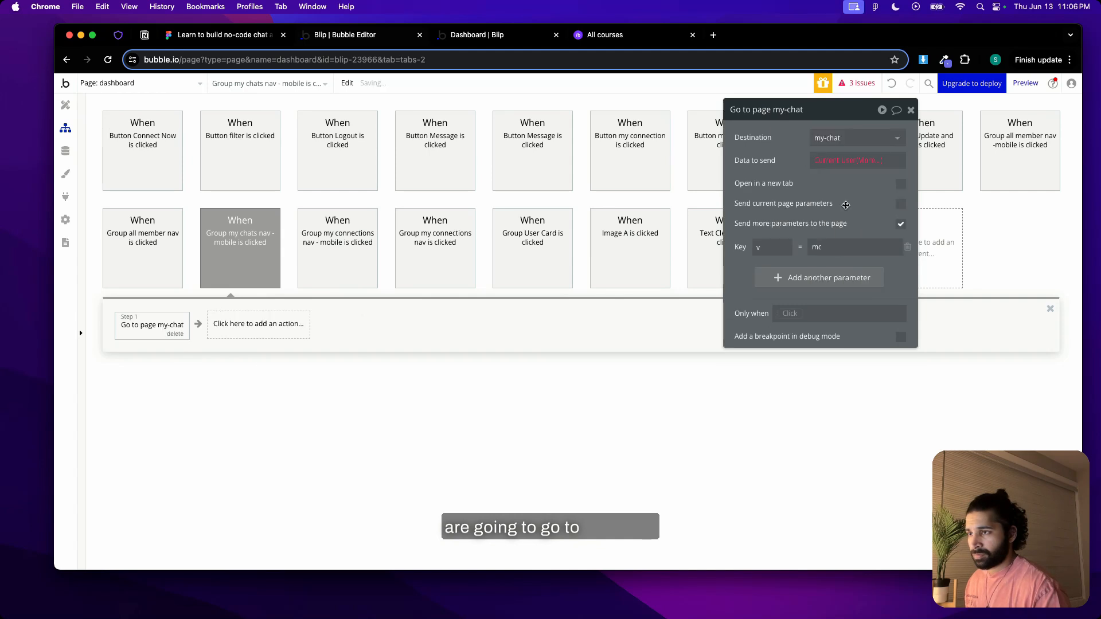
left_click(869, 160)
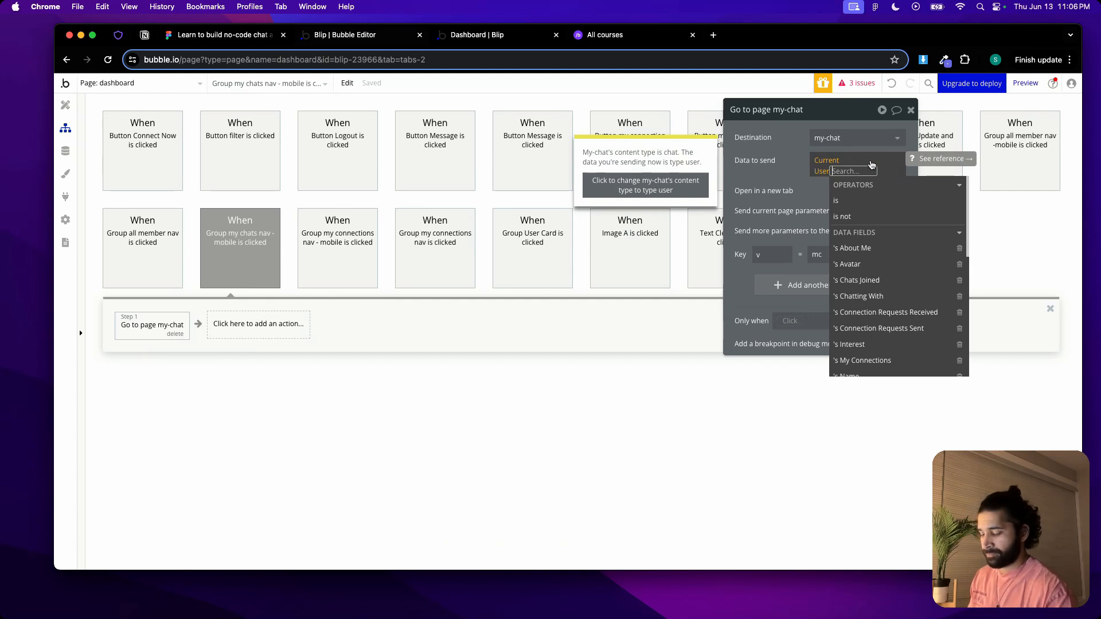
key("BackSpace")
key("BackSpace")
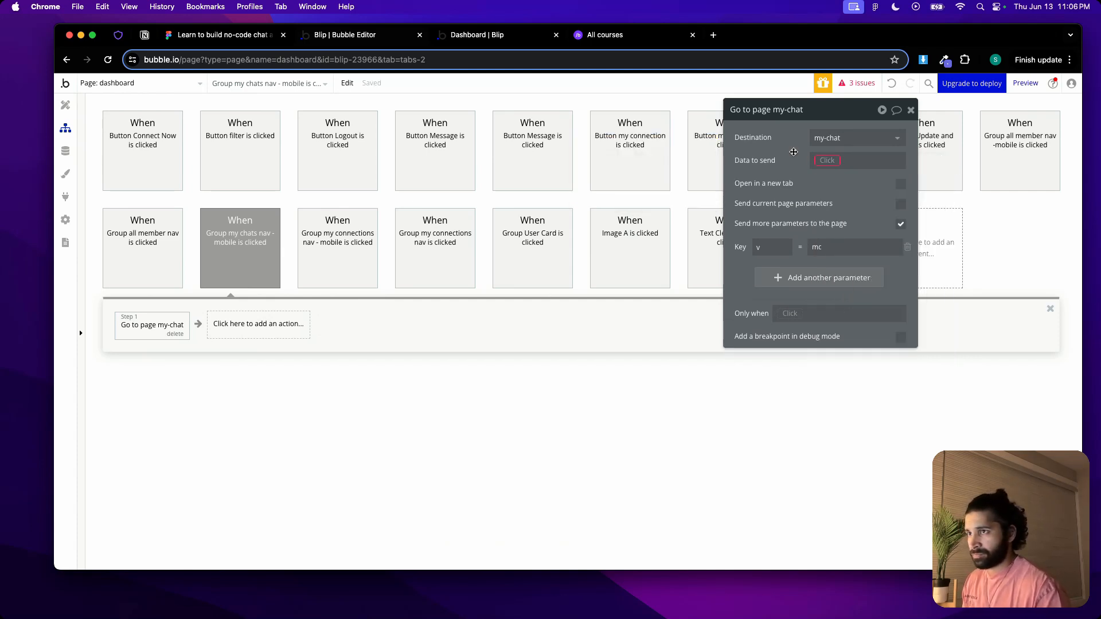
left_click(899, 224)
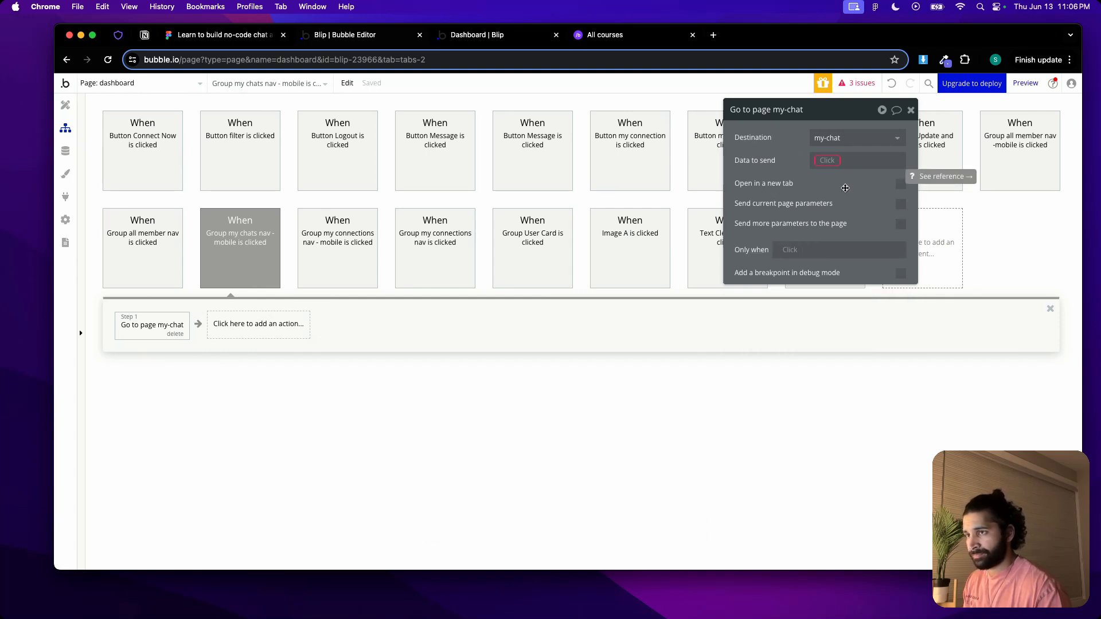
Check the preview at phone width to see how the My Chats page is laid out
left_click(490, 38)
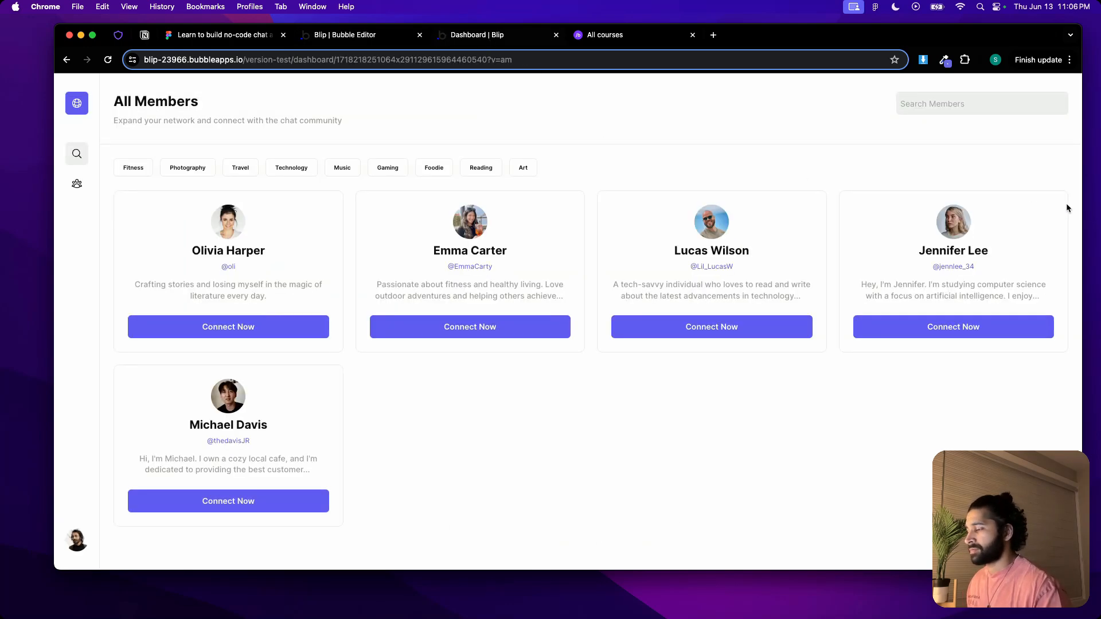
left_click_drag(1081, 205, 496, 206)
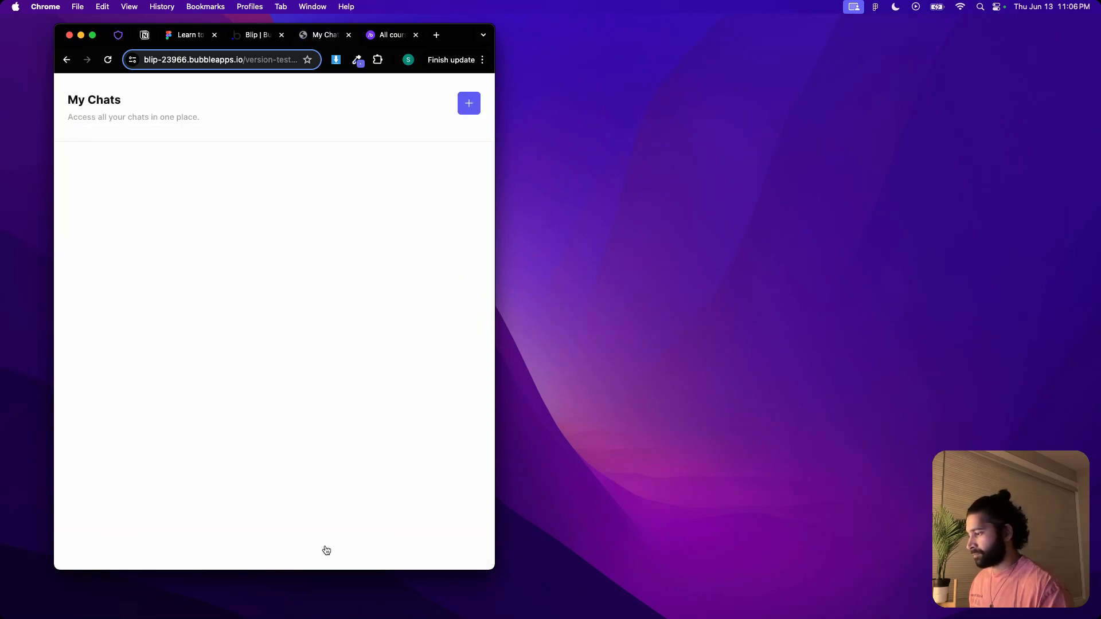
left_click_drag(493, 303, 300, 279)
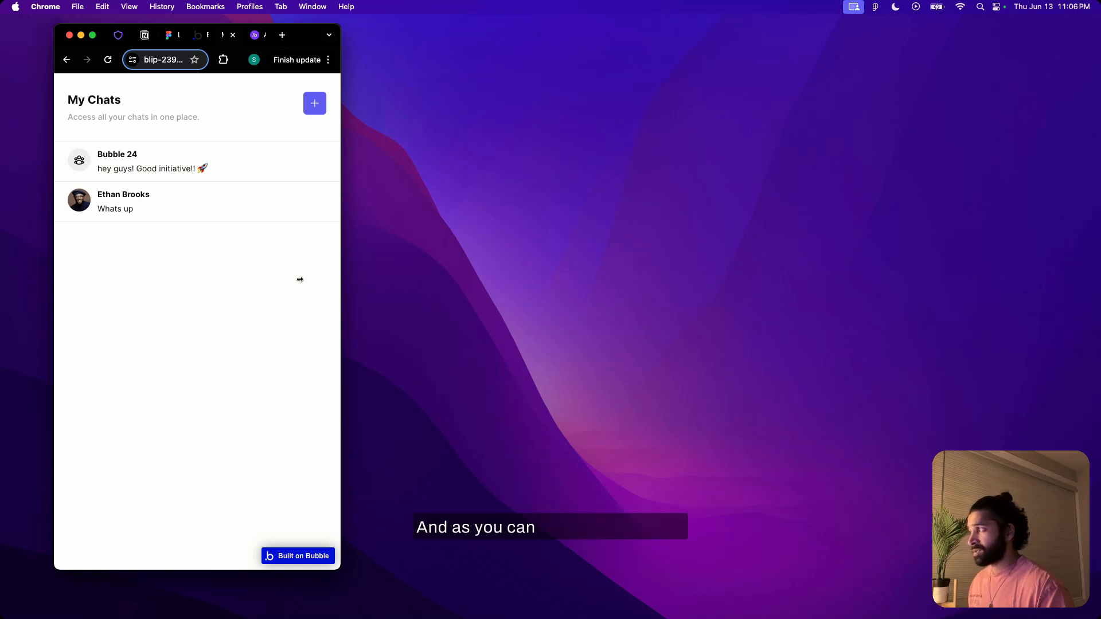
left_click_drag(300, 279, 251, 277)
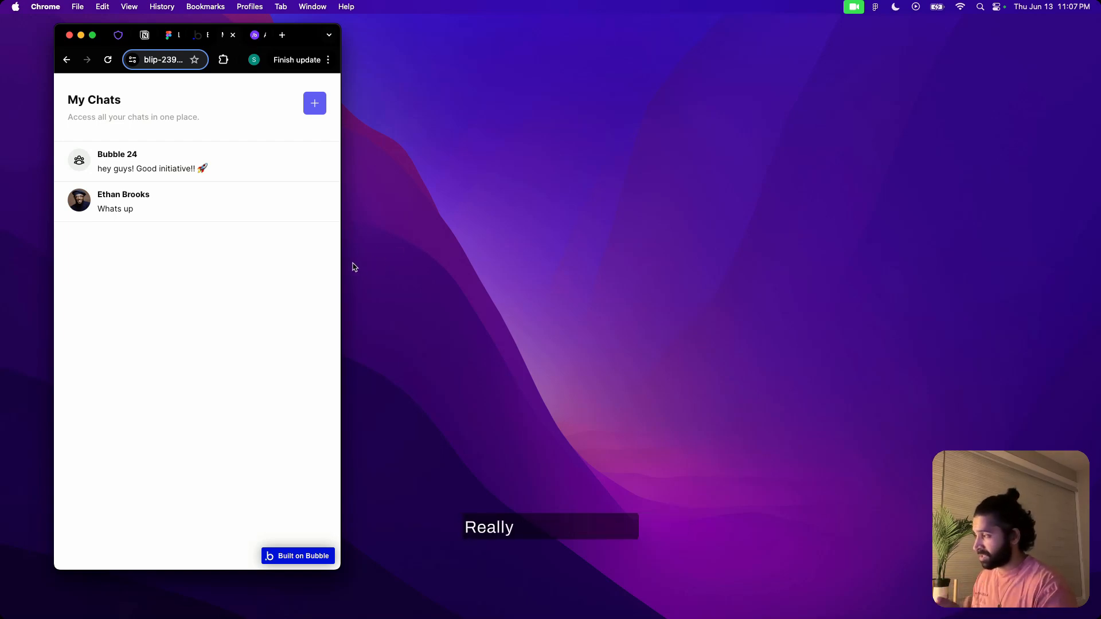
Widen the preview to desktop size and view the private chat and the Bubble 24 group chat
left_click_drag(340, 264, 1043, 282)
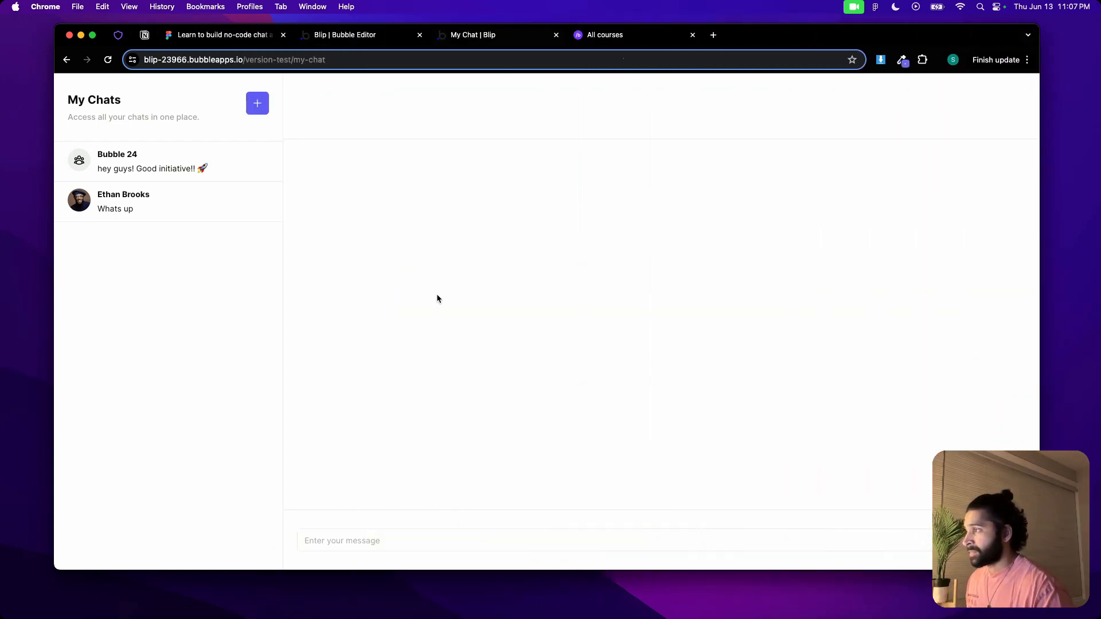
left_click(175, 159)
left_click(183, 195)
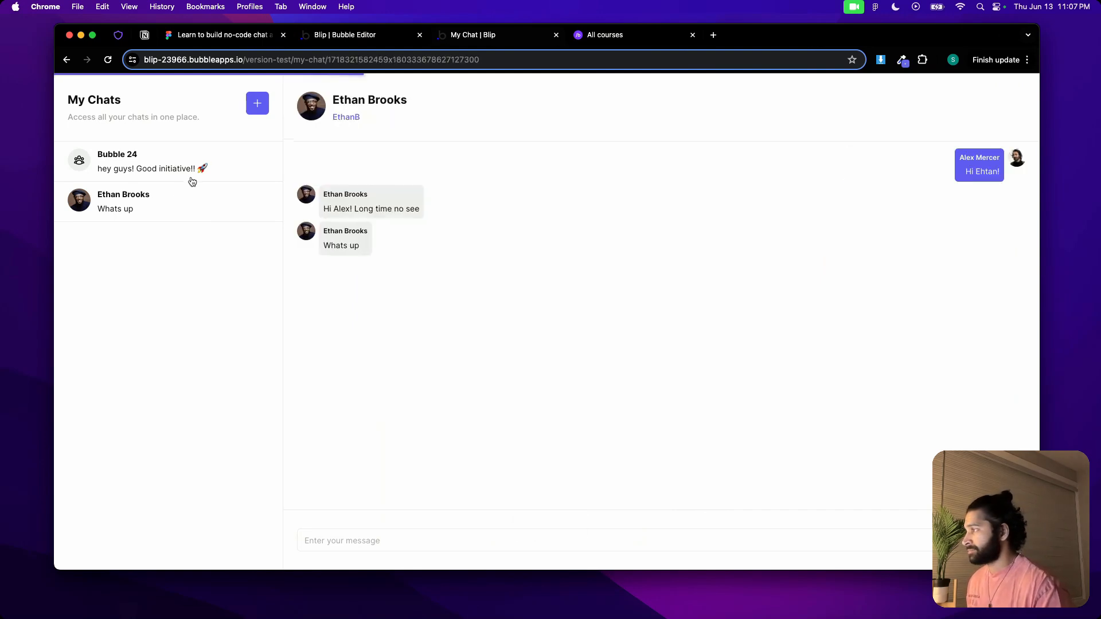
left_click(204, 162)
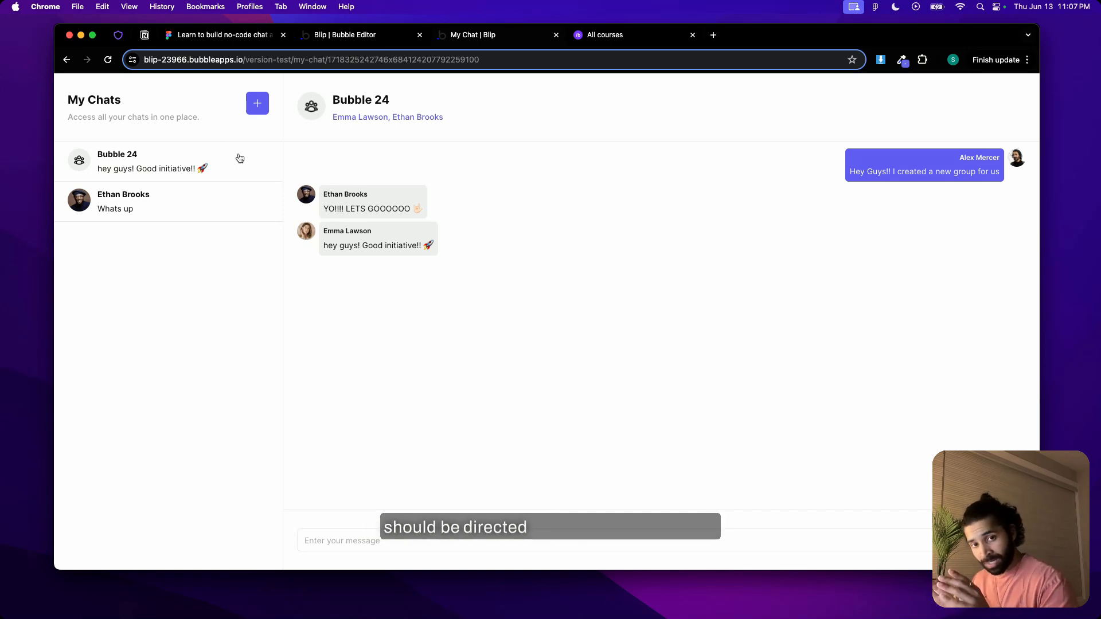
Return to the Bubble editor and open the Private chat card's click workflow from RepeatingGroup chats on the my-chat page
left_click(344, 35)
left_click(65, 105)
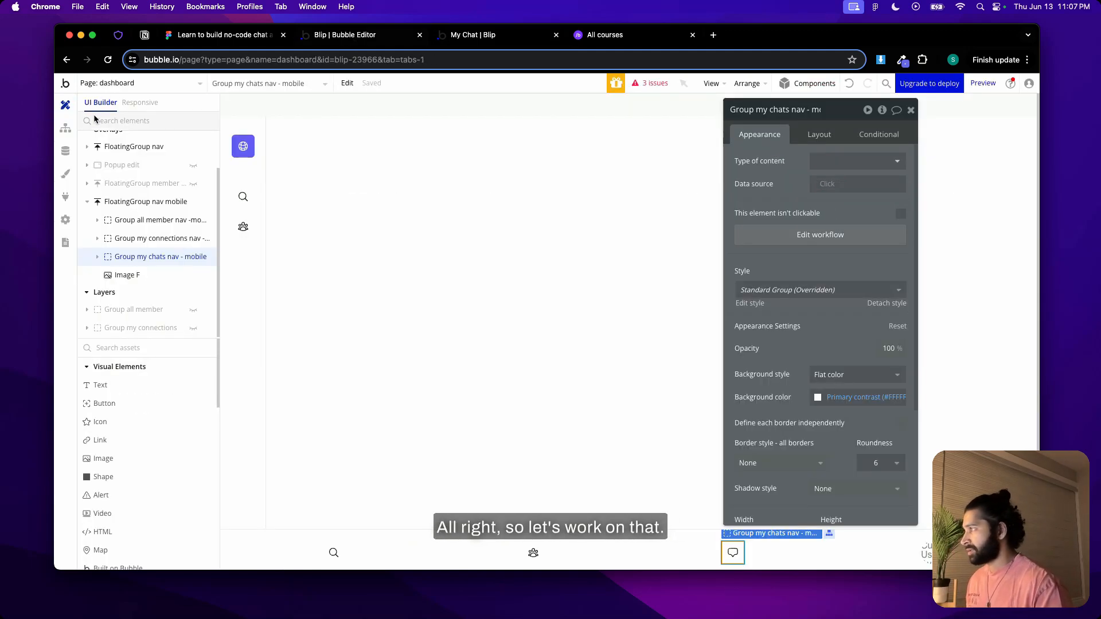
left_click(135, 83)
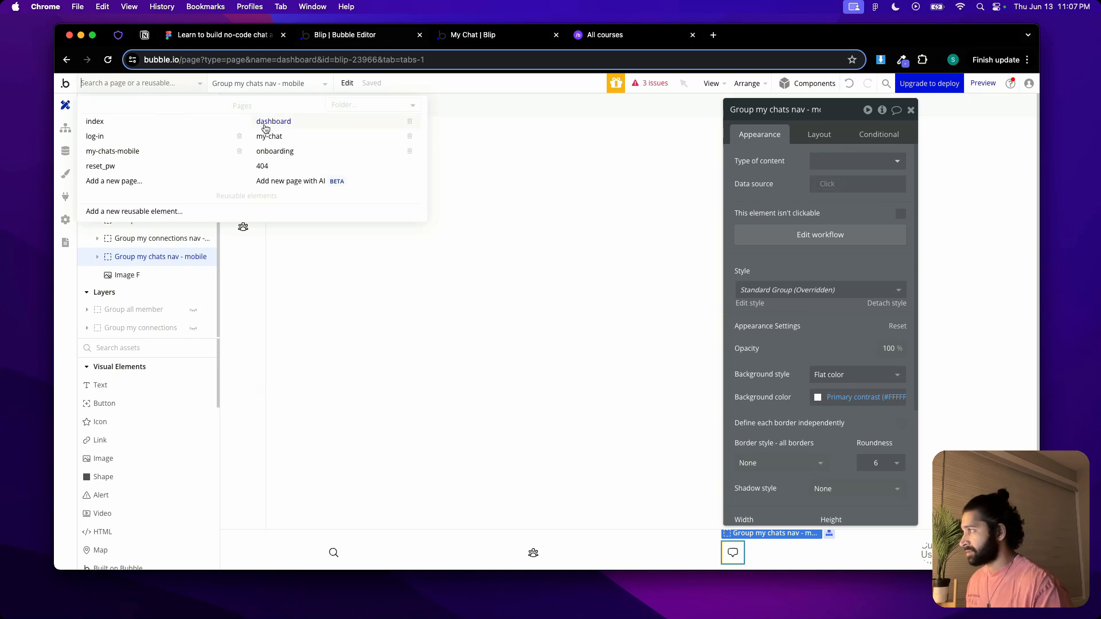
left_click(269, 136)
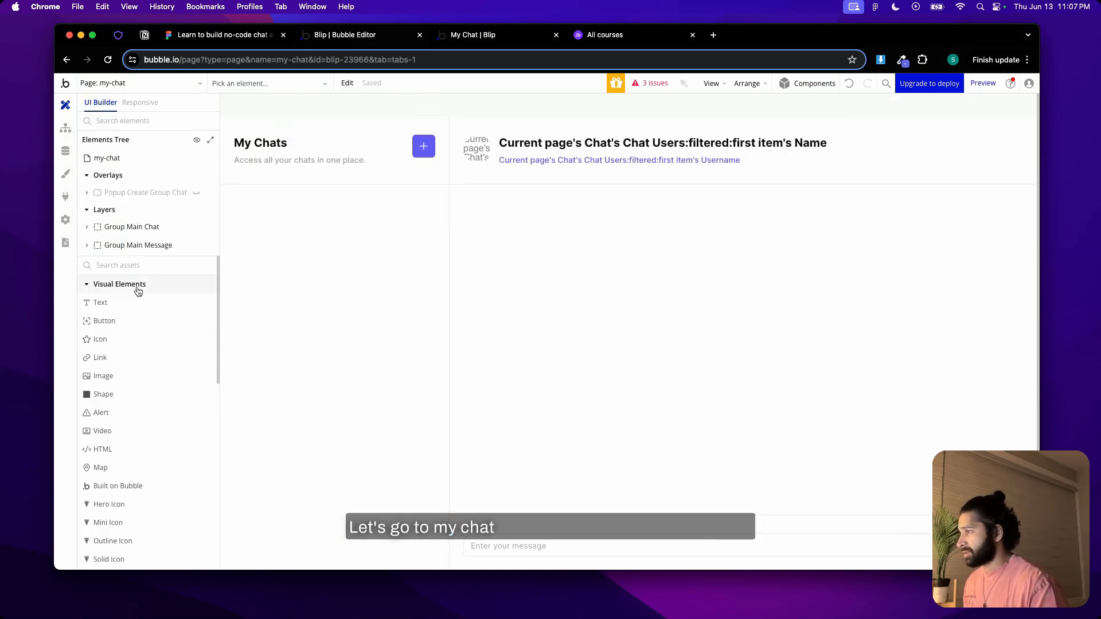
left_click(87, 227)
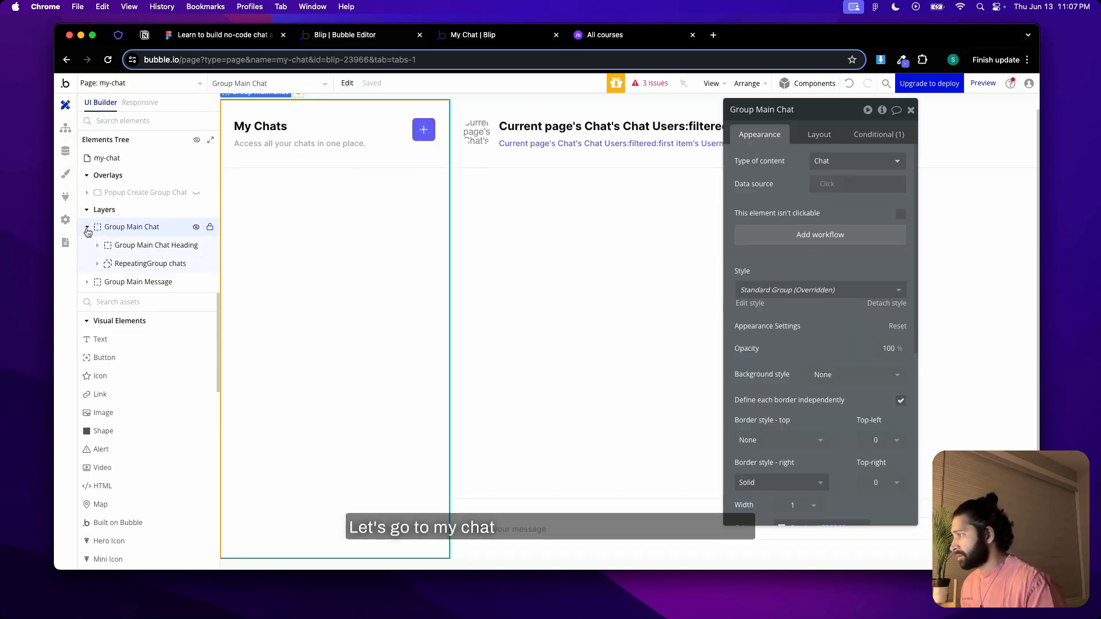
left_click(110, 266)
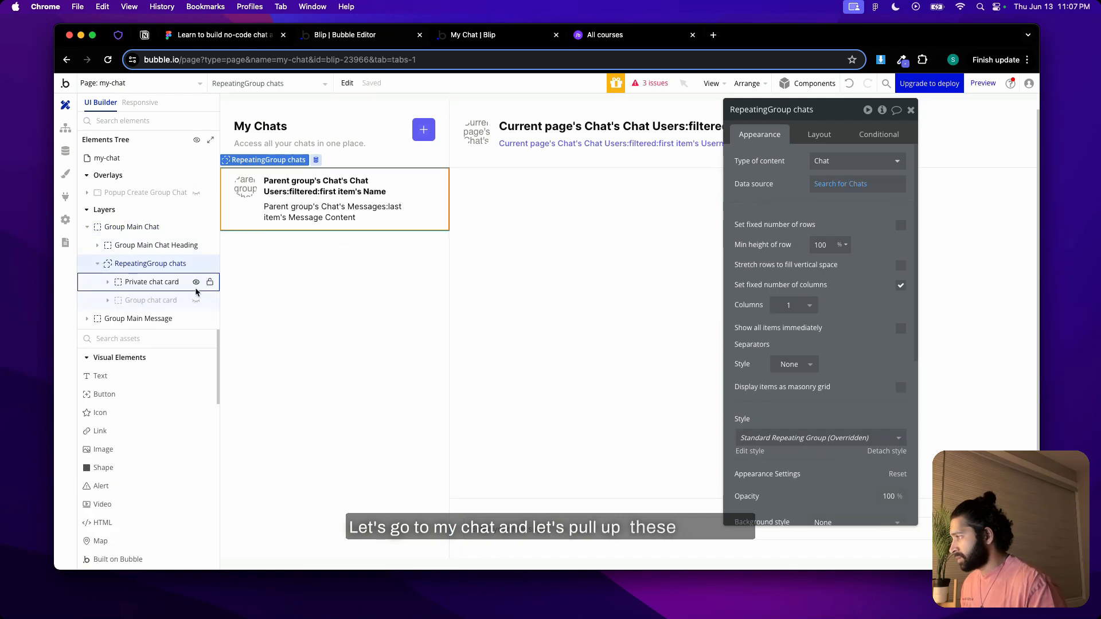
left_click(232, 223)
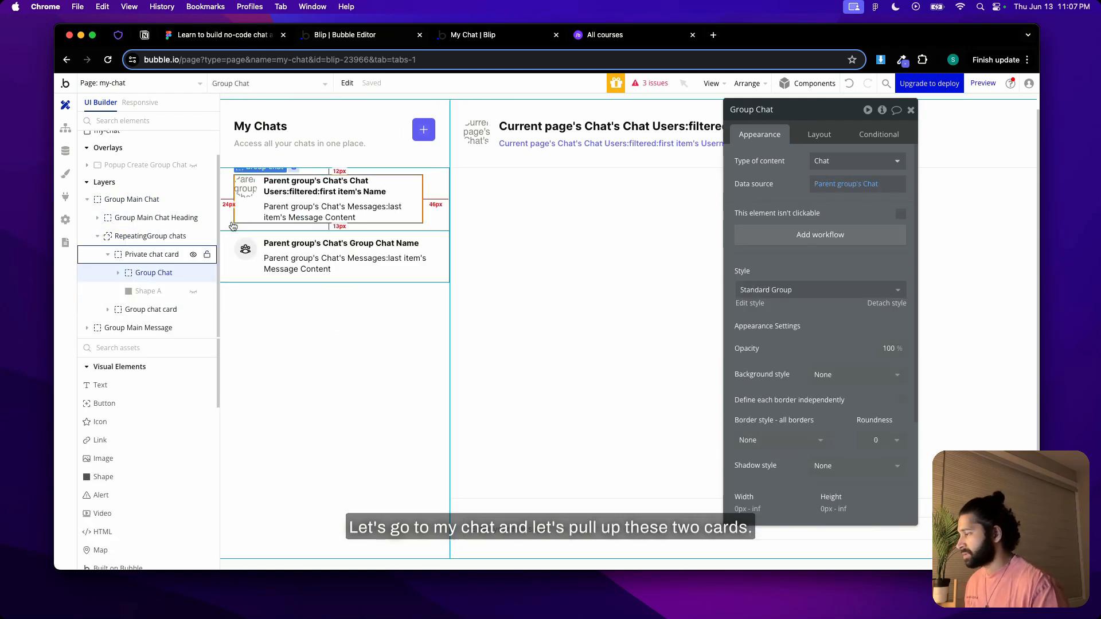
left_click(761, 237)
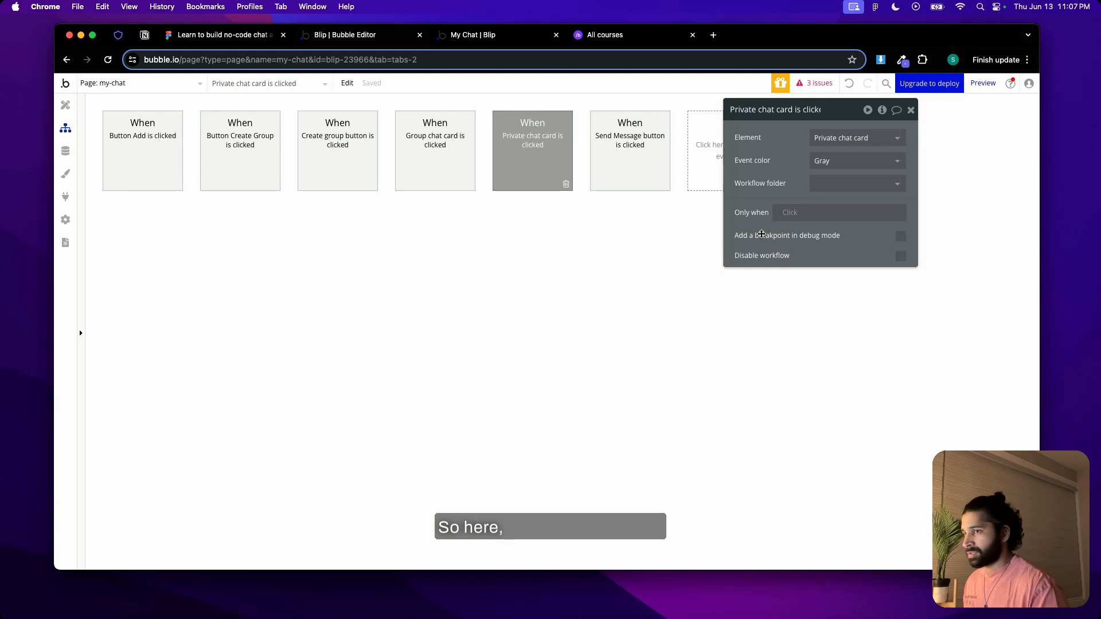
Duplicate the "Private chat card is clicked" event together with its actions
right_click(527, 144)
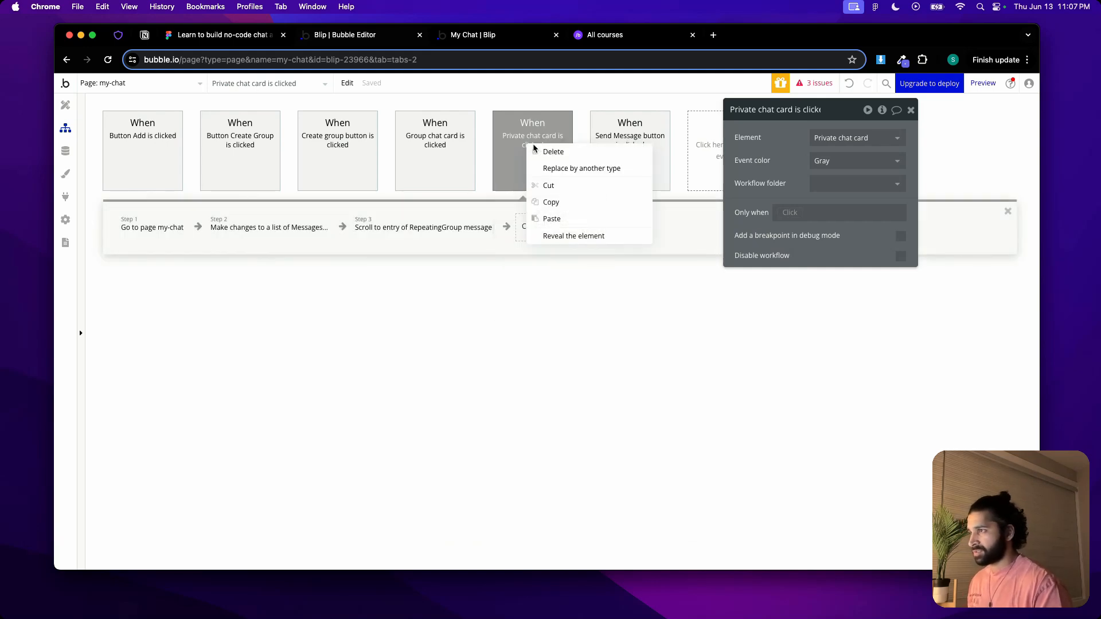
left_click(551, 202)
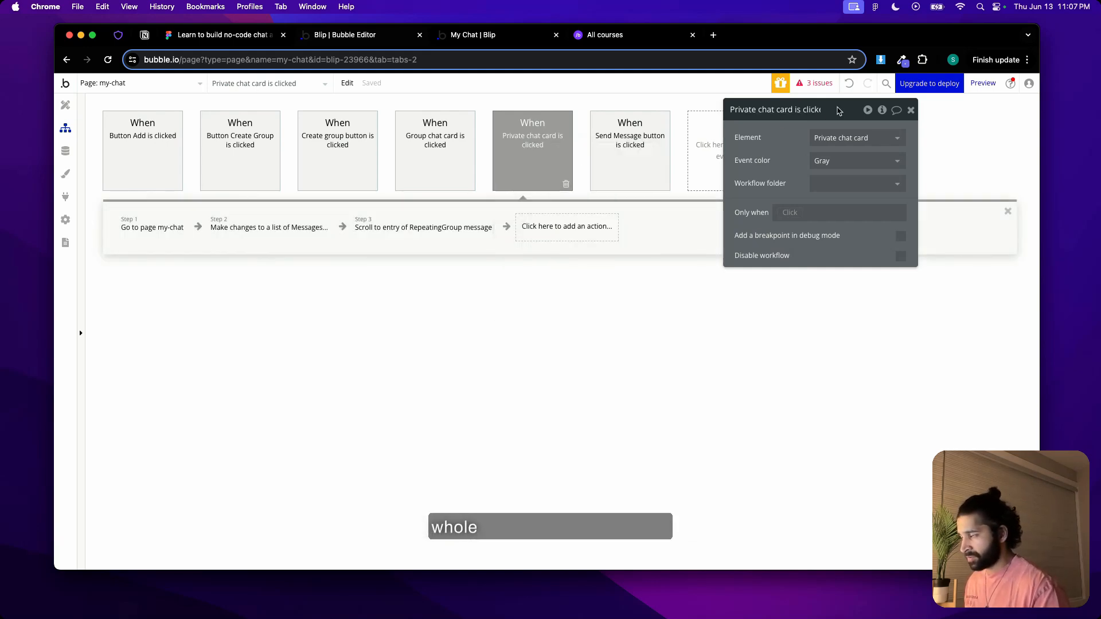
left_click_drag(833, 106, 807, 277)
right_click(724, 143)
left_click(754, 152)
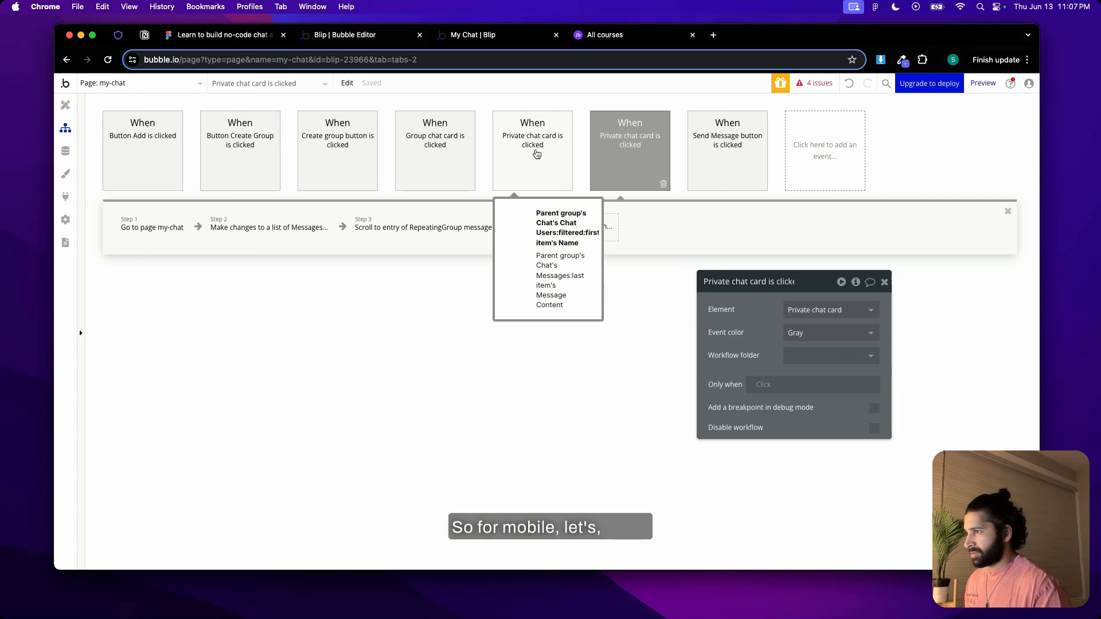
Color one of the two Private chat card events blue and restrict it to current page width ≤ Custom (976 px), reusing the copied expression
left_click(536, 154)
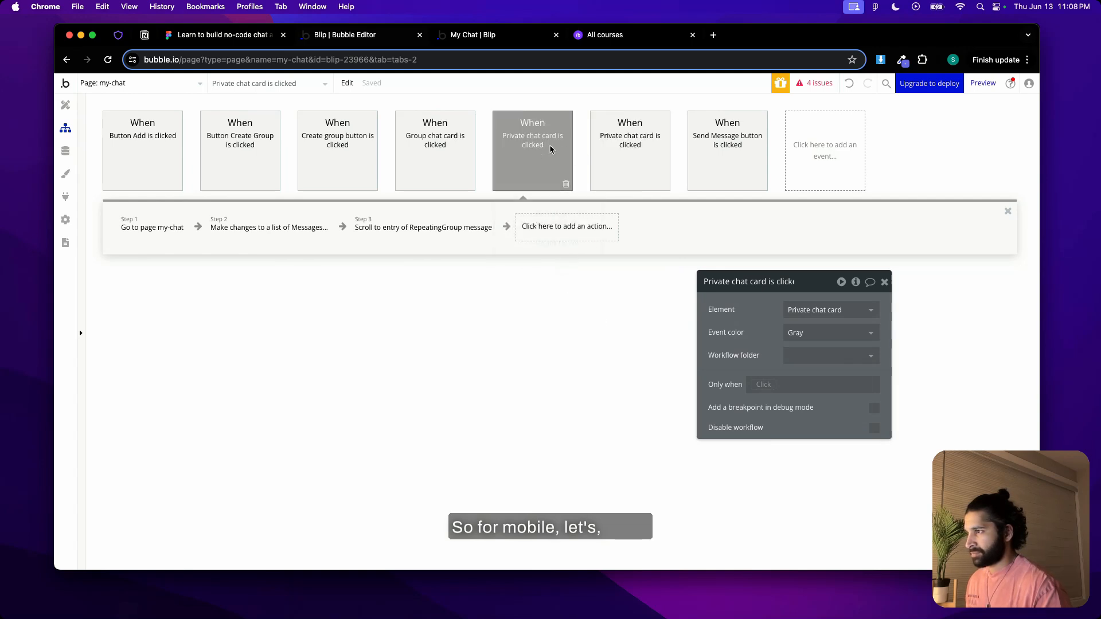
left_click(860, 333)
left_click(823, 386)
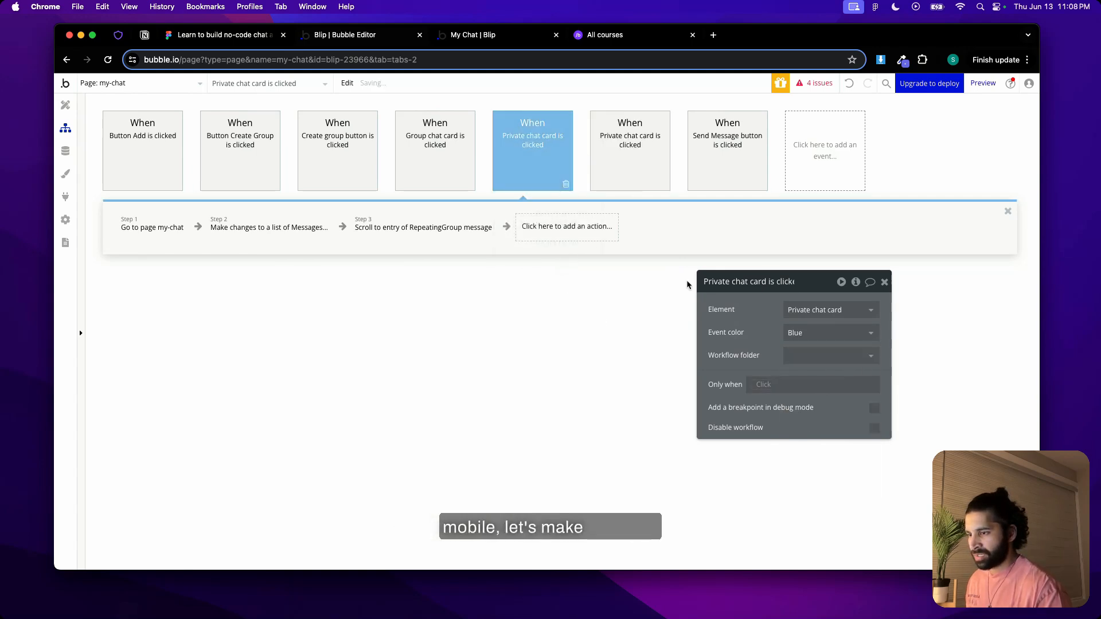
left_click_drag(809, 286, 758, 136)
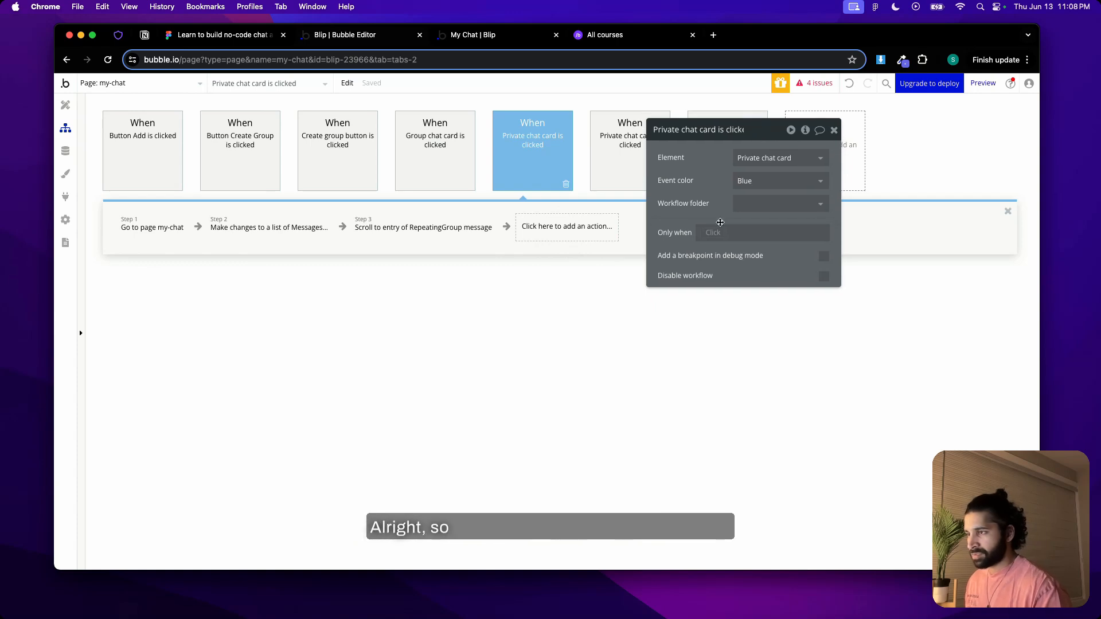
left_click(712, 232)
right_click(756, 232)
left_click(787, 218)
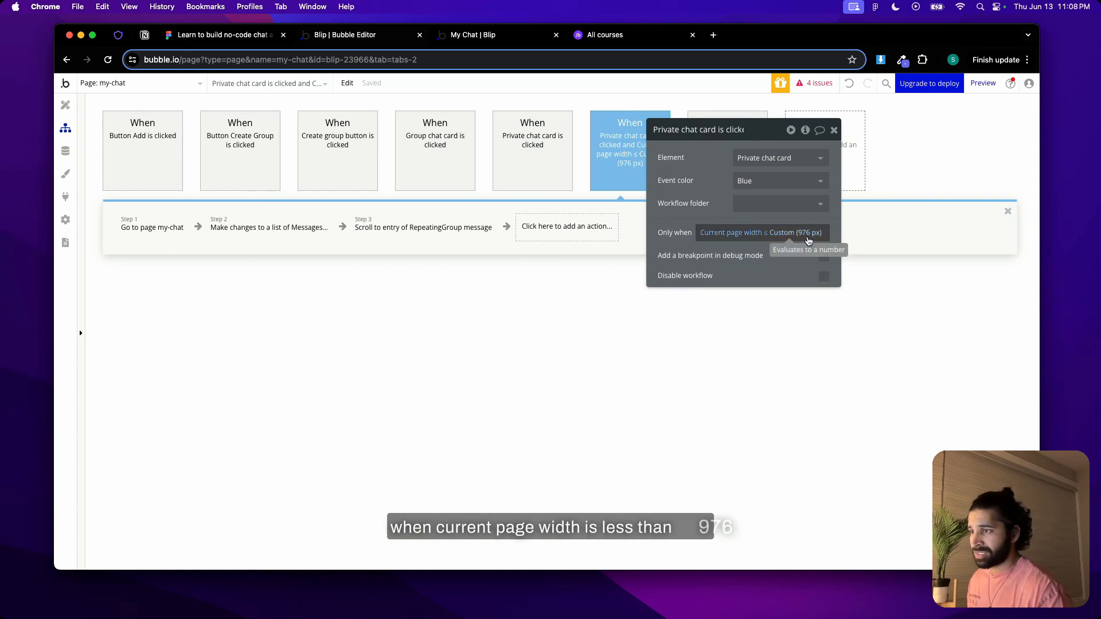
Change the blue event's Go to page destination to my-chats-mobile and review its message-update and scroll actions
left_click(154, 235)
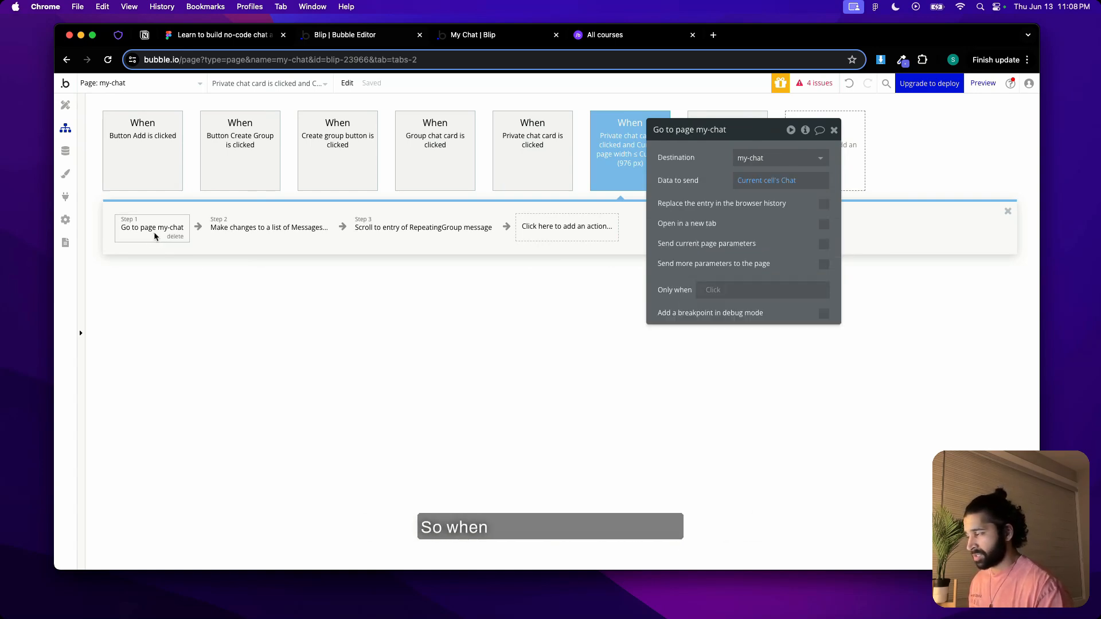
left_click(767, 158)
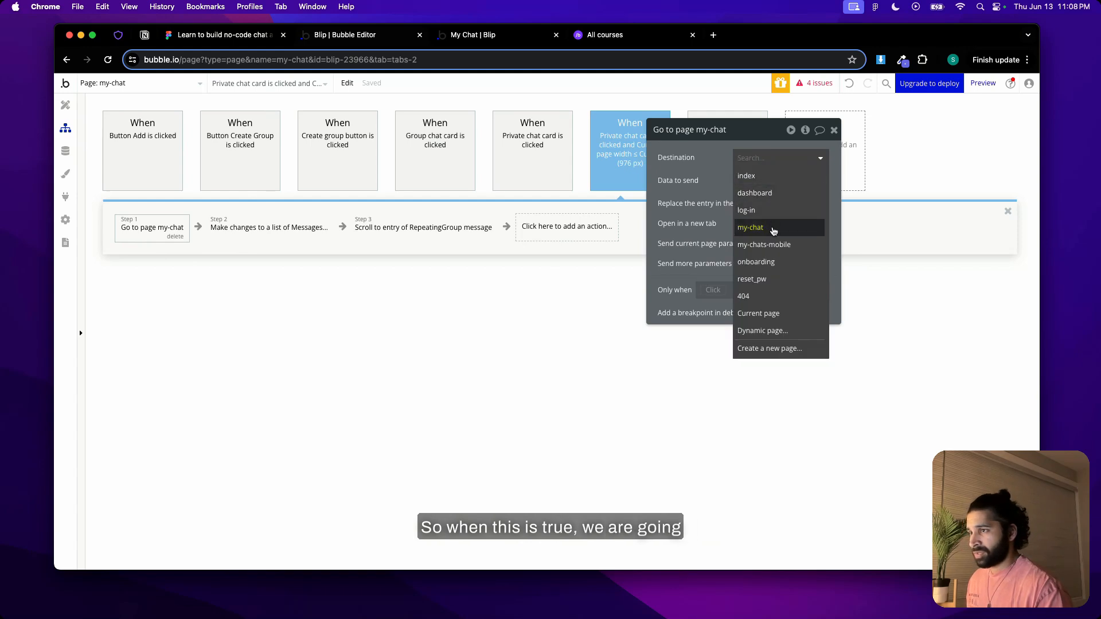
left_click(771, 244)
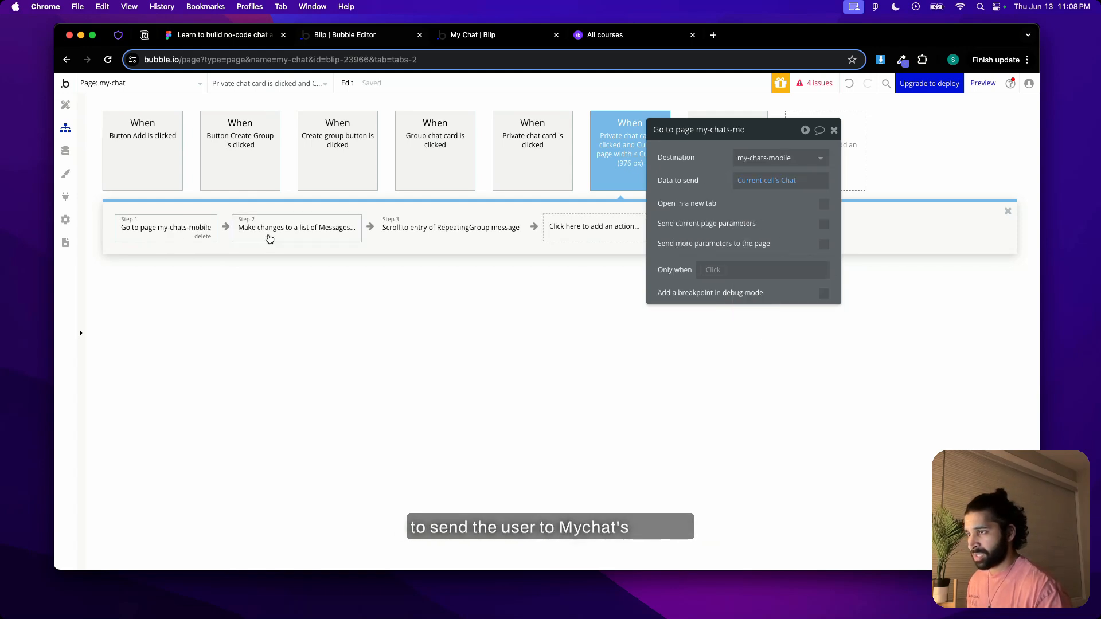
left_click(269, 239)
left_click(424, 234)
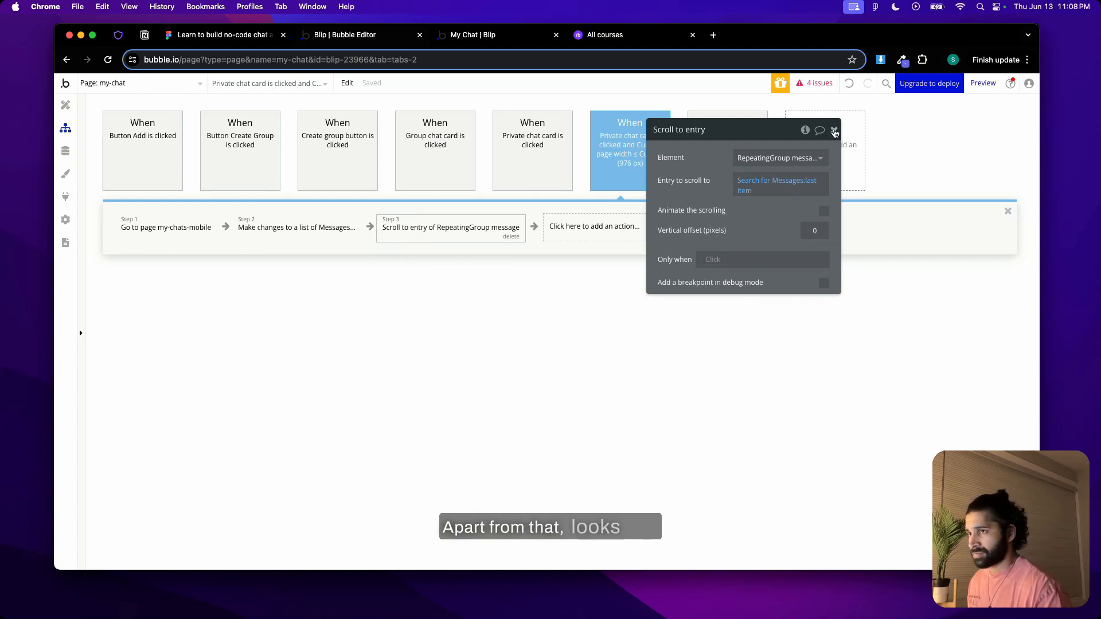
Close the scroll action's settings and open the Group chat card's click workflow from RepeatingGroup chats on the my-chat page
left_click(834, 131)
left_click(65, 105)
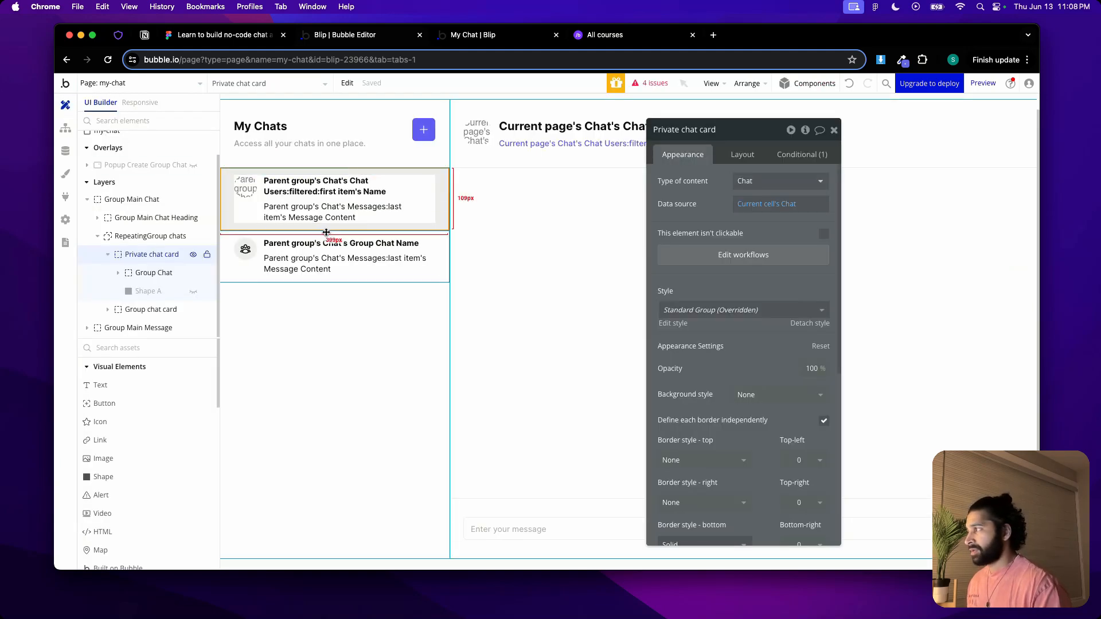
left_click(253, 277)
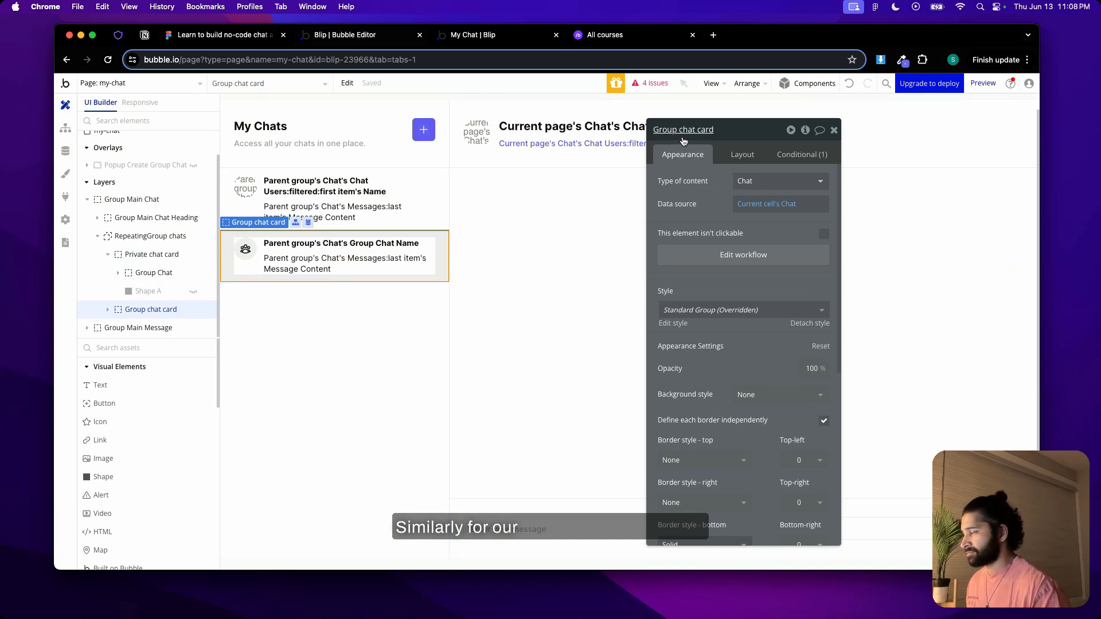
left_click(722, 253)
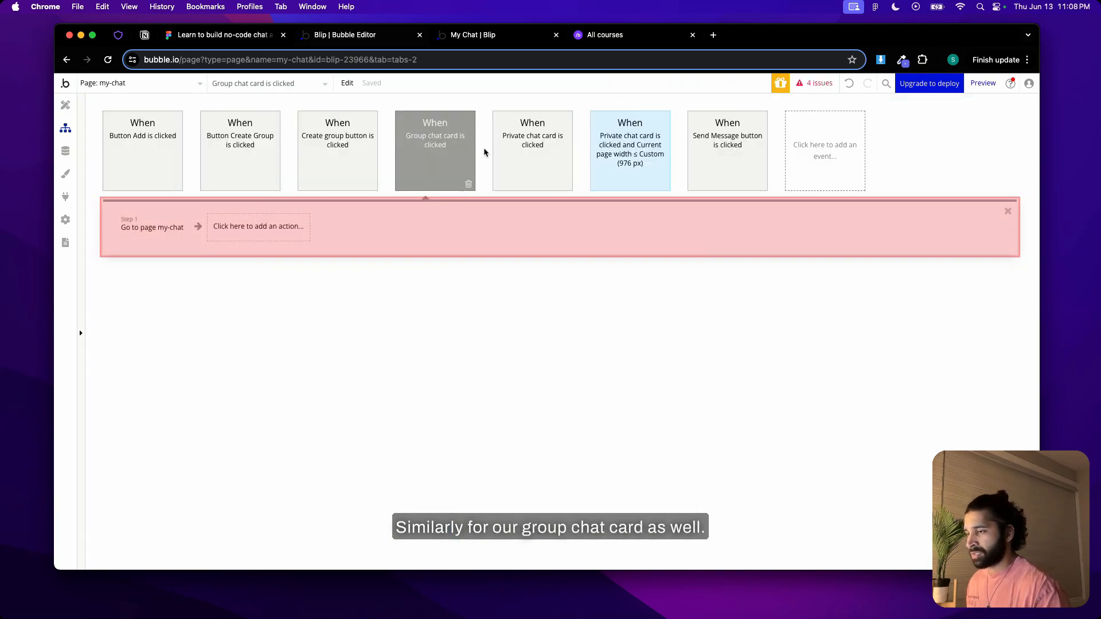
Copy the "Group chat card is clicked" event and paste it as a second event in the same workflow
right_click(433, 150)
left_click(475, 210)
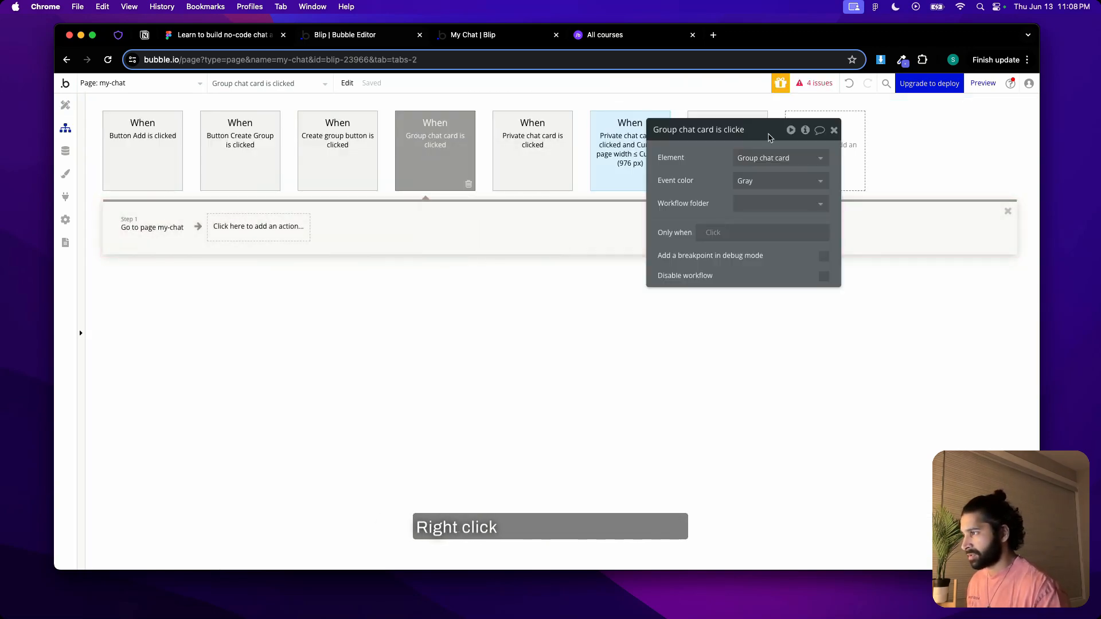
left_click_drag(765, 135, 708, 285)
left_click(845, 155)
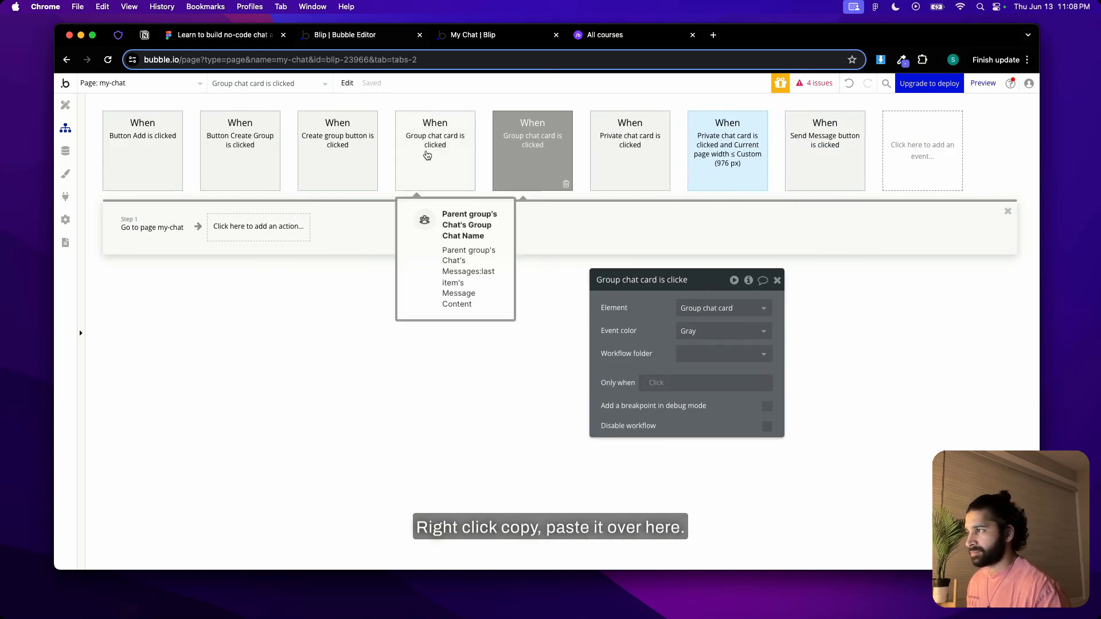
Color the selected Group chat card event blue and change its Go to page destination to my-chats-mobile
left_click(708, 331)
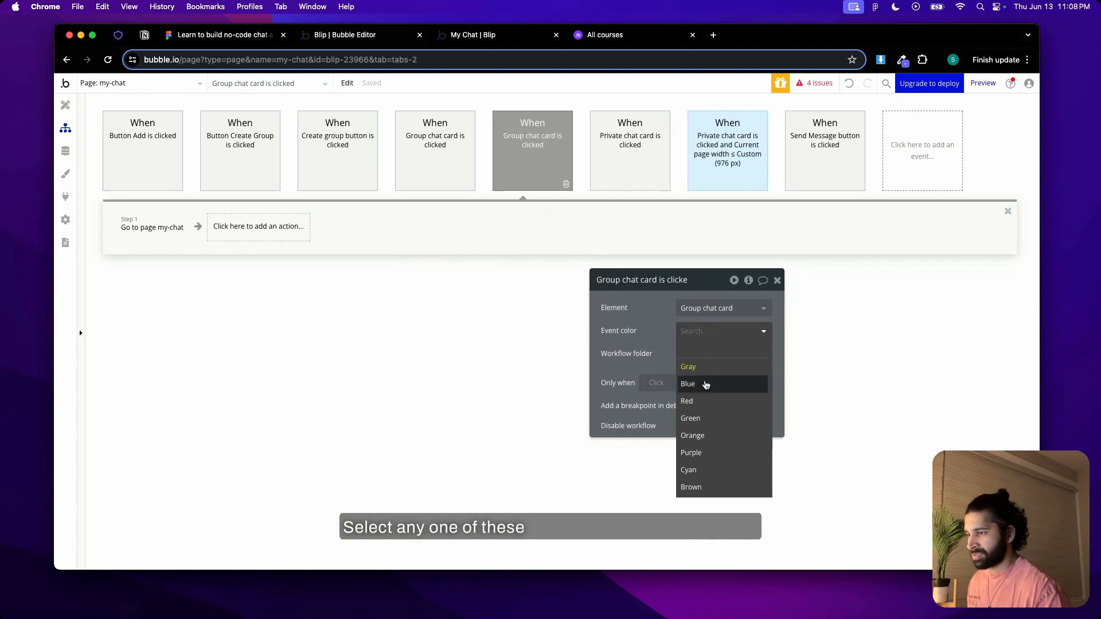
left_click(706, 384)
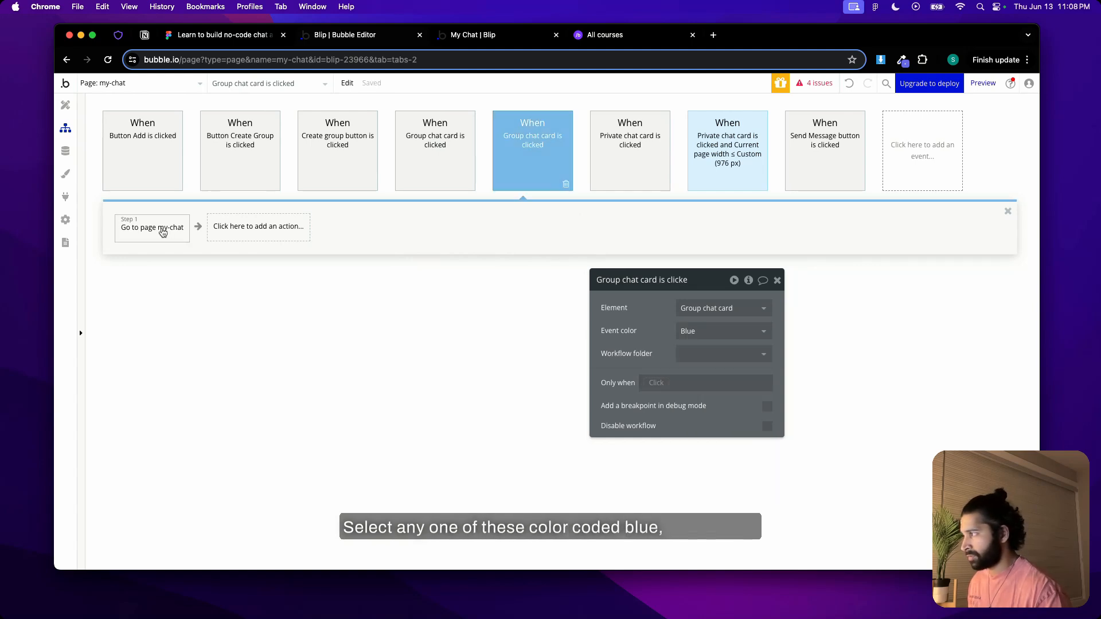
left_click(163, 231)
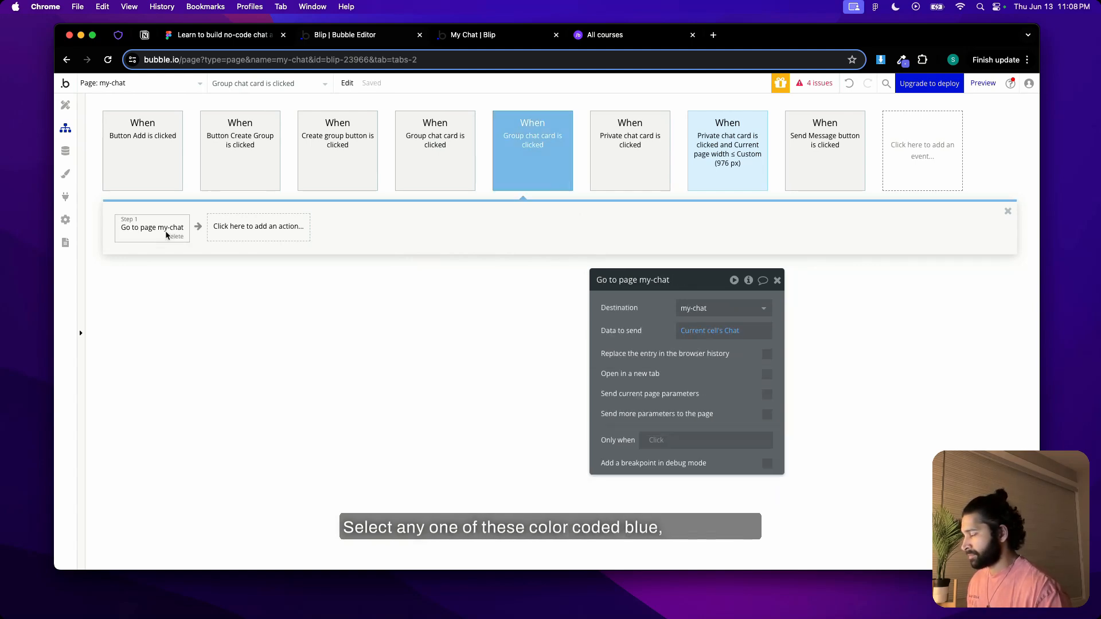
left_click(712, 307)
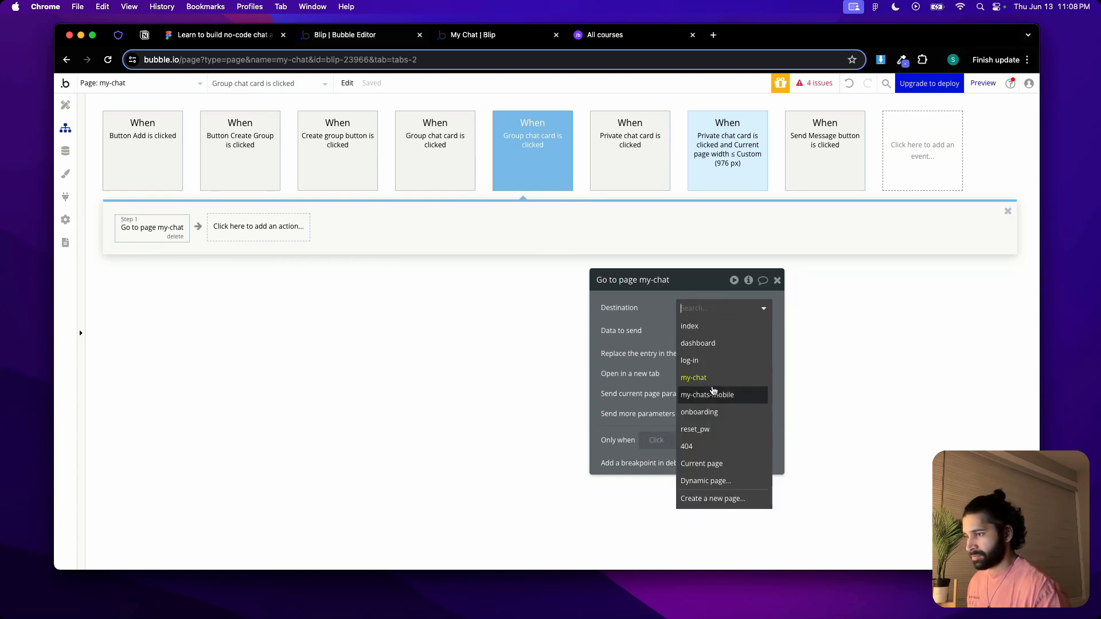
left_click(716, 395)
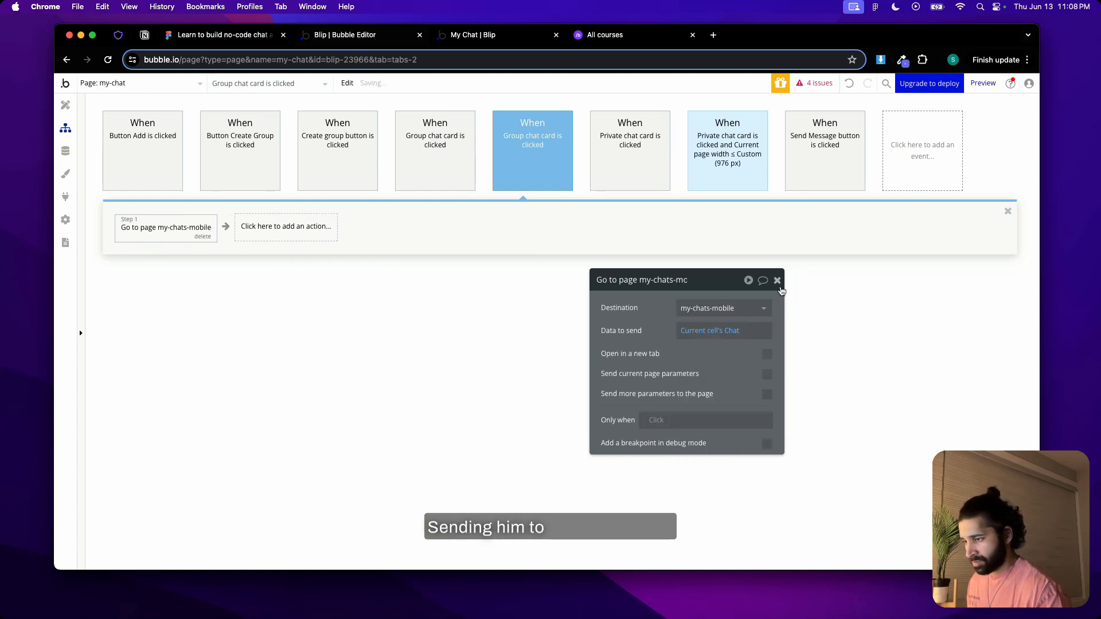
left_click(777, 280)
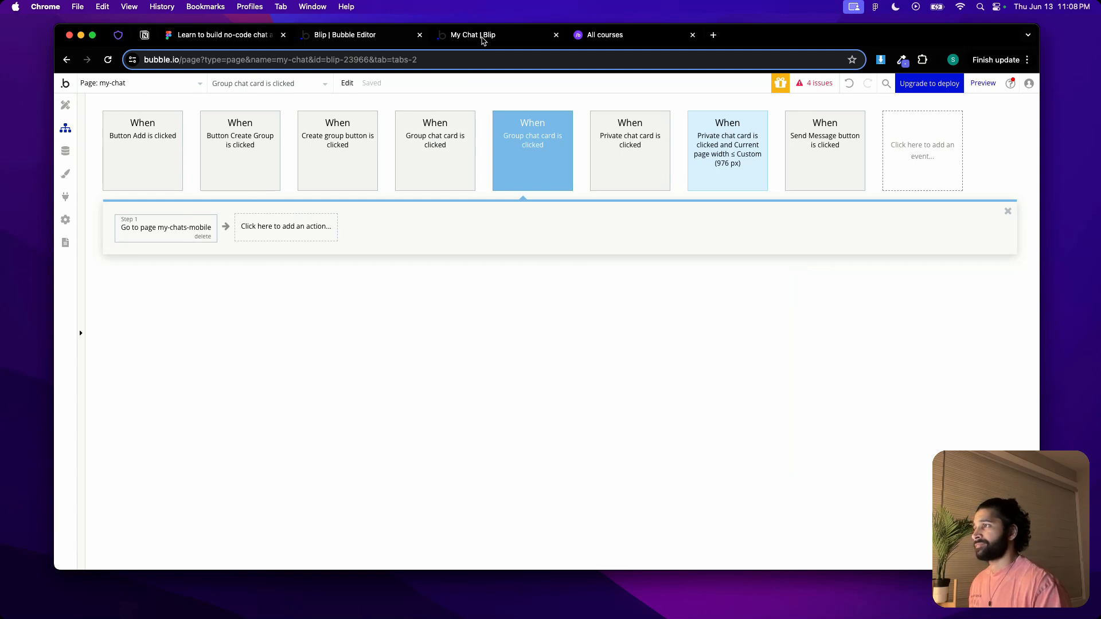
Open the my-chats-mobile page in the designer and delete Group Main Chat
left_click(65, 105)
left_click(150, 83)
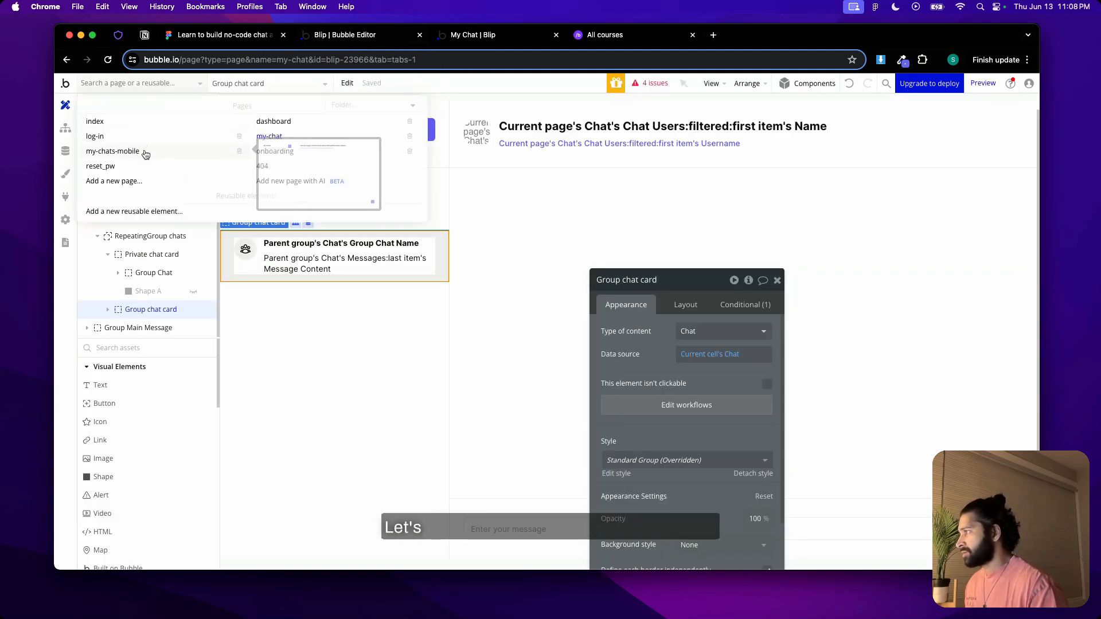
left_click(143, 151)
double_click(390, 316)
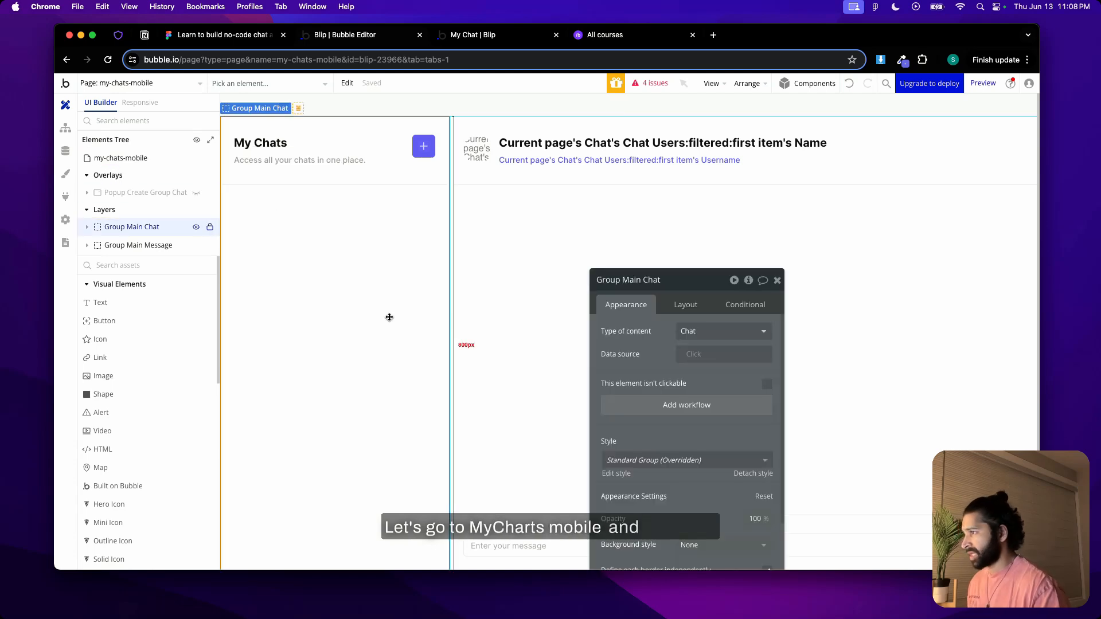
right_click(389, 320)
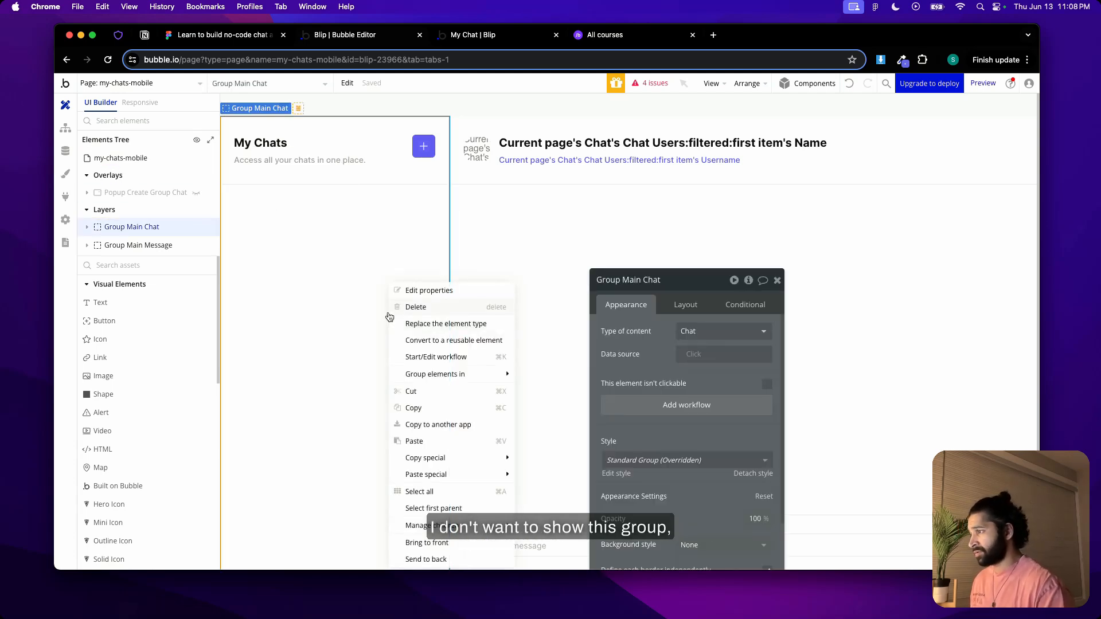
left_click(404, 309)
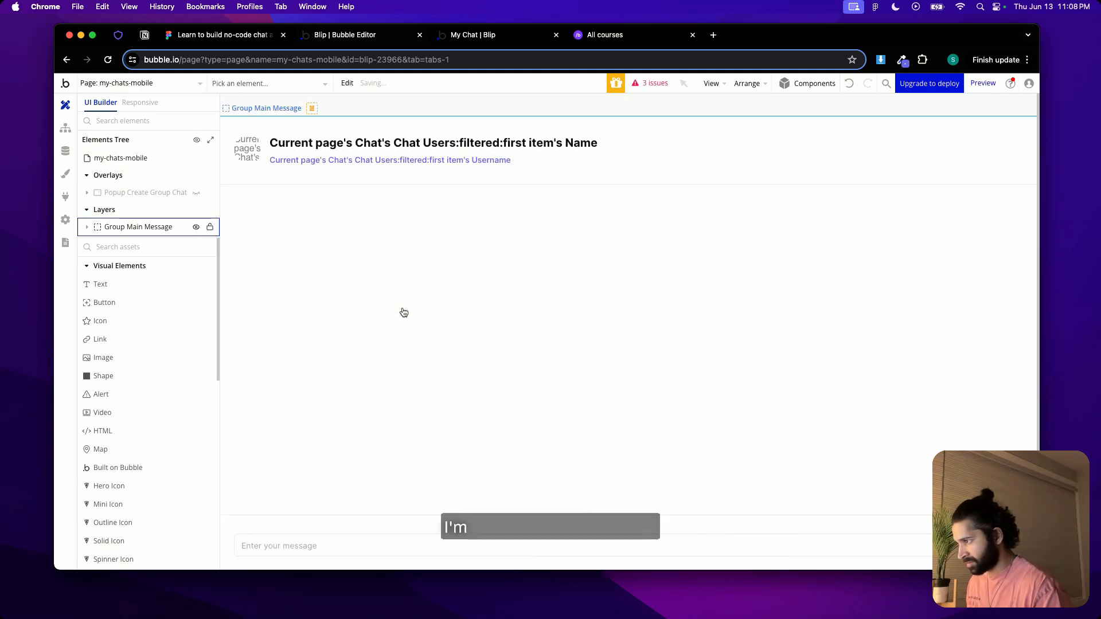
Enlarge the browser to full screen and examine the mobile conversation screen in the Figma design
left_click(93, 36)
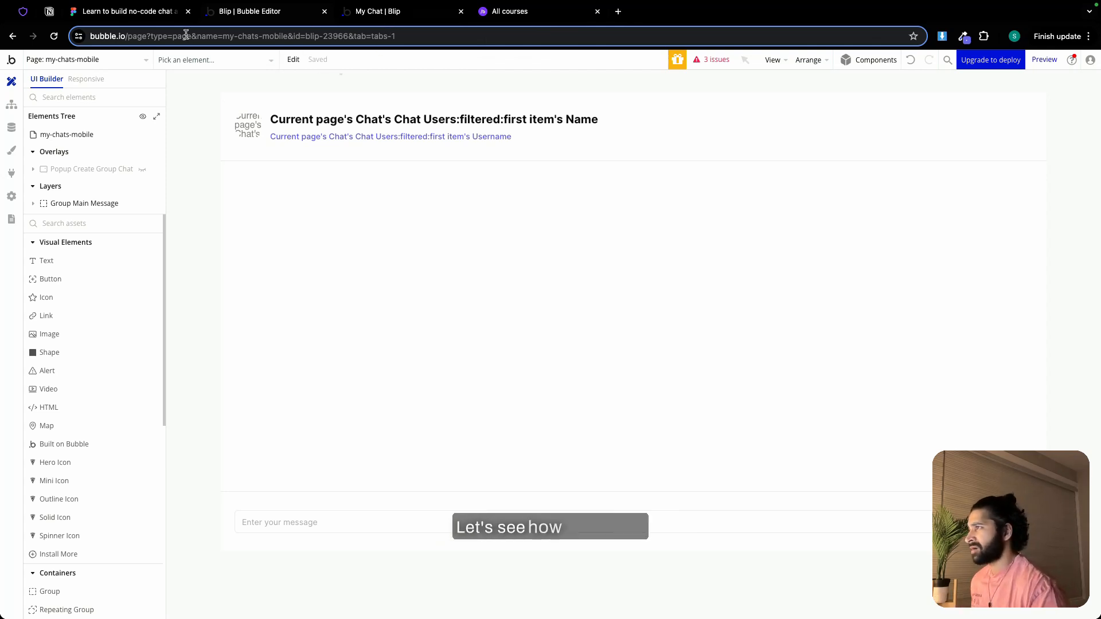
left_click(135, 16)
scroll(600, 221, "right", 8)
scroll(600, 221, "up", 5)
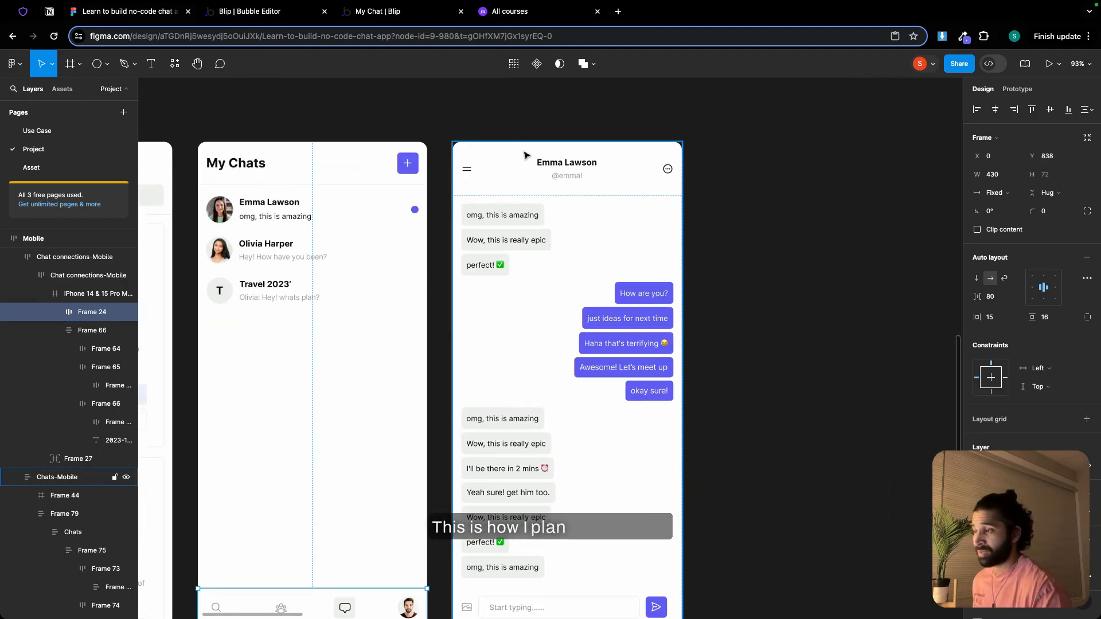
Switch to the My Chat preview and test the private chat card's navigation with the browser window narrowed to phone width
left_click(380, 14)
left_click(69, 61)
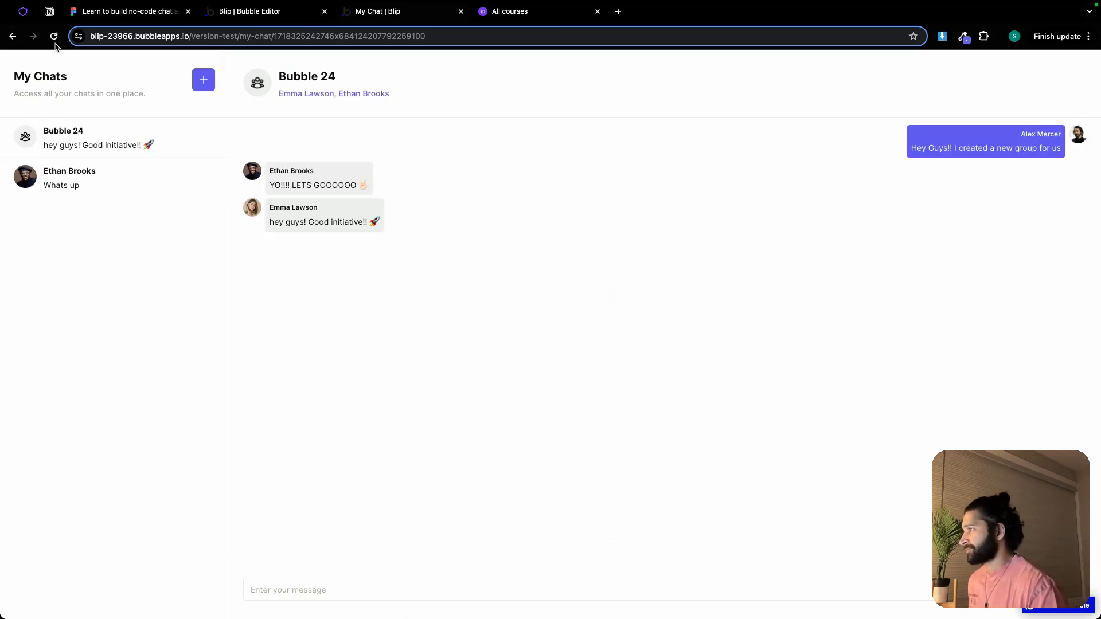
left_click(36, 20)
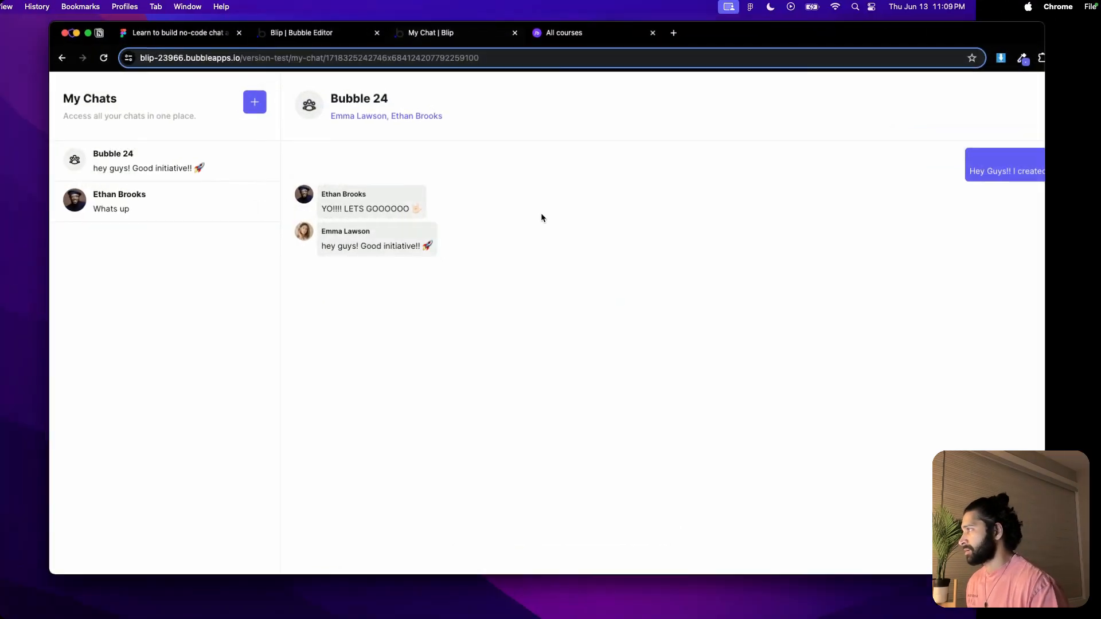
left_click_drag(1039, 247, 289, 218)
left_click_drag(306, 33, 652, 24)
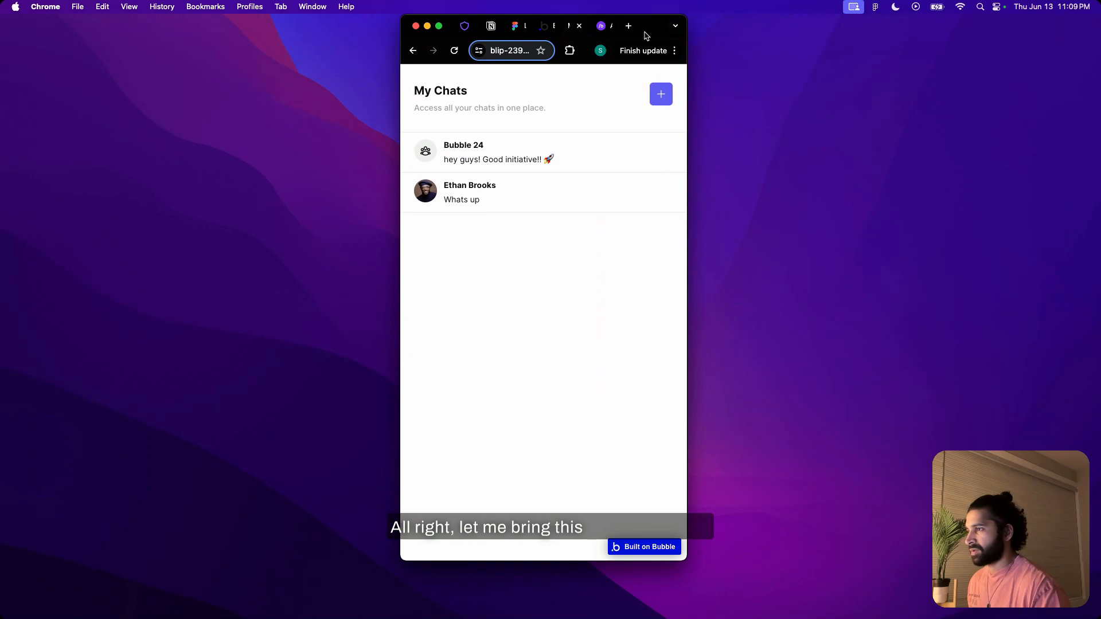
left_click(563, 198)
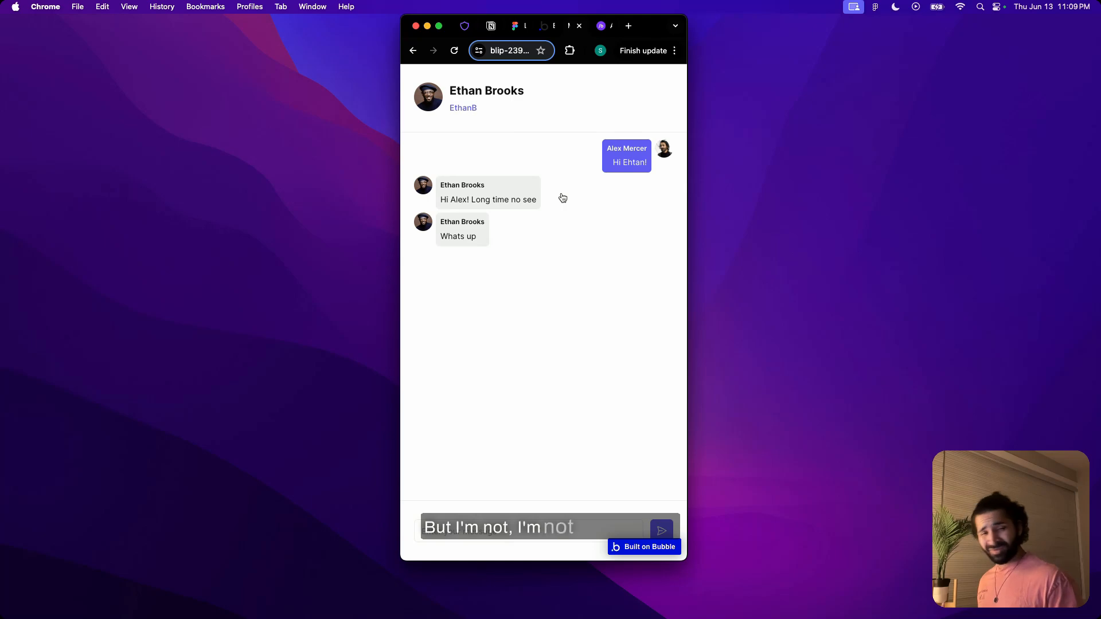
Return to the full-screen Bubble editor and center-align the name and username texts in Group Chat heading
left_click(438, 27)
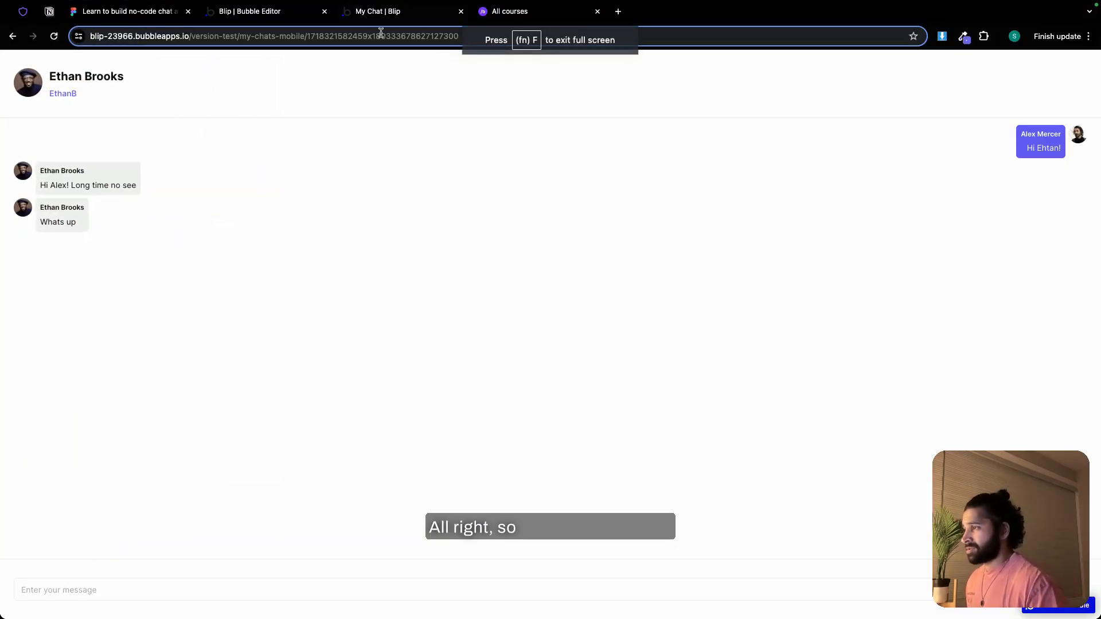
left_click(284, 12)
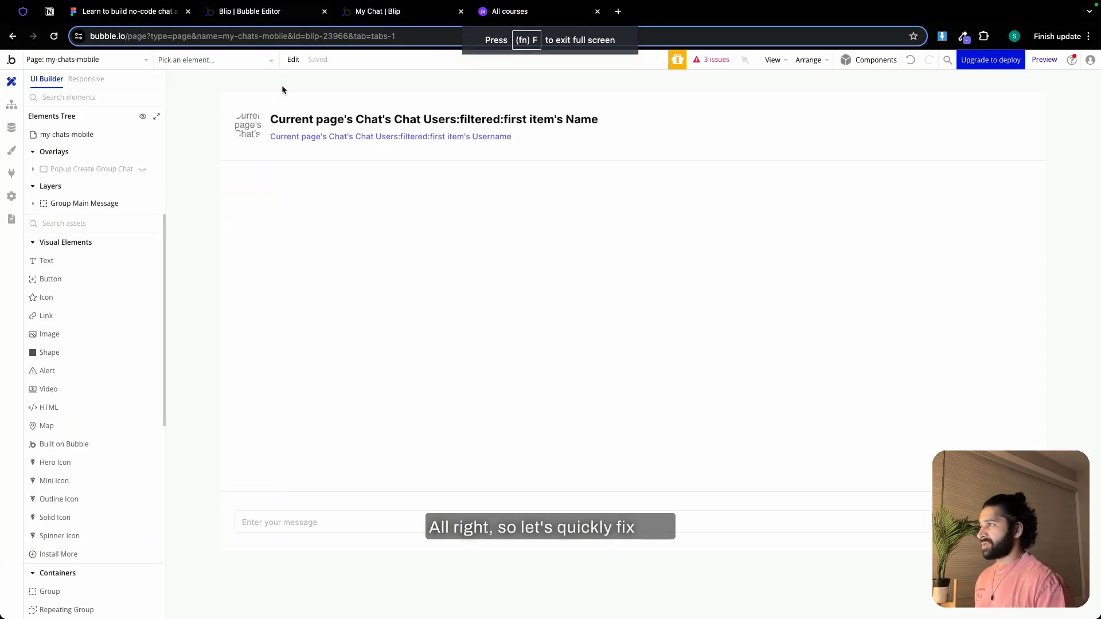
left_click(329, 126)
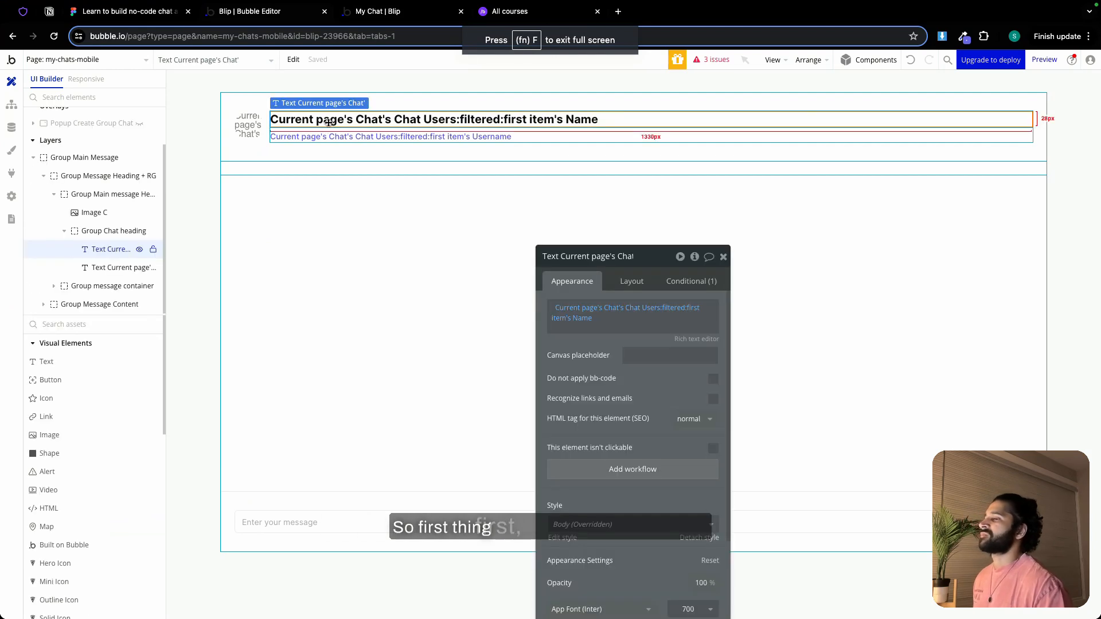
left_click_drag(647, 262, 612, 87)
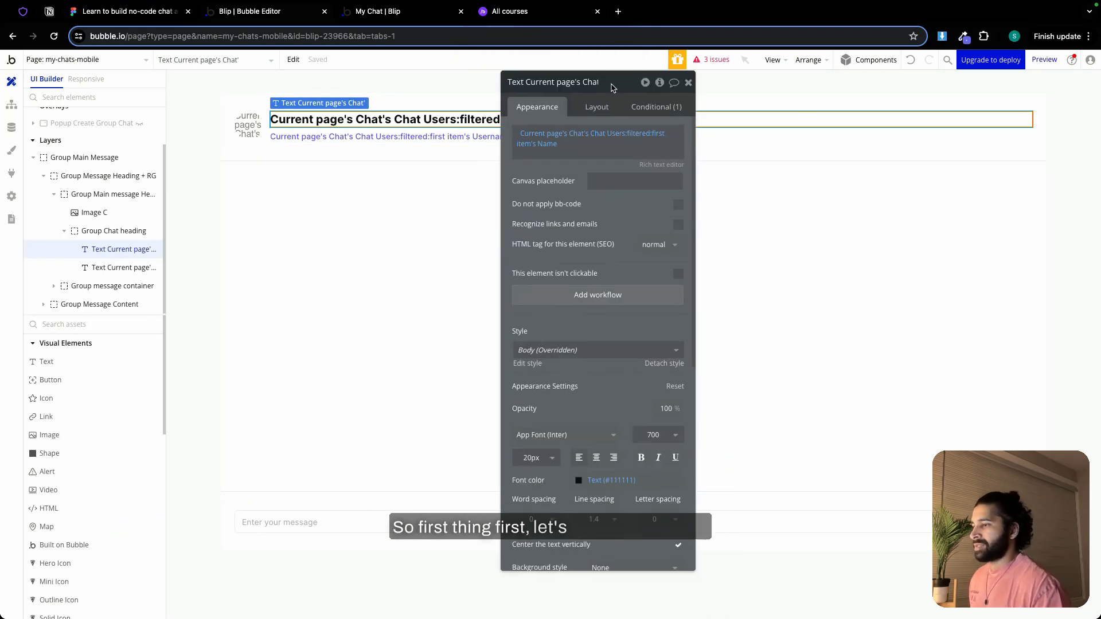
left_click(596, 457)
left_click(466, 136)
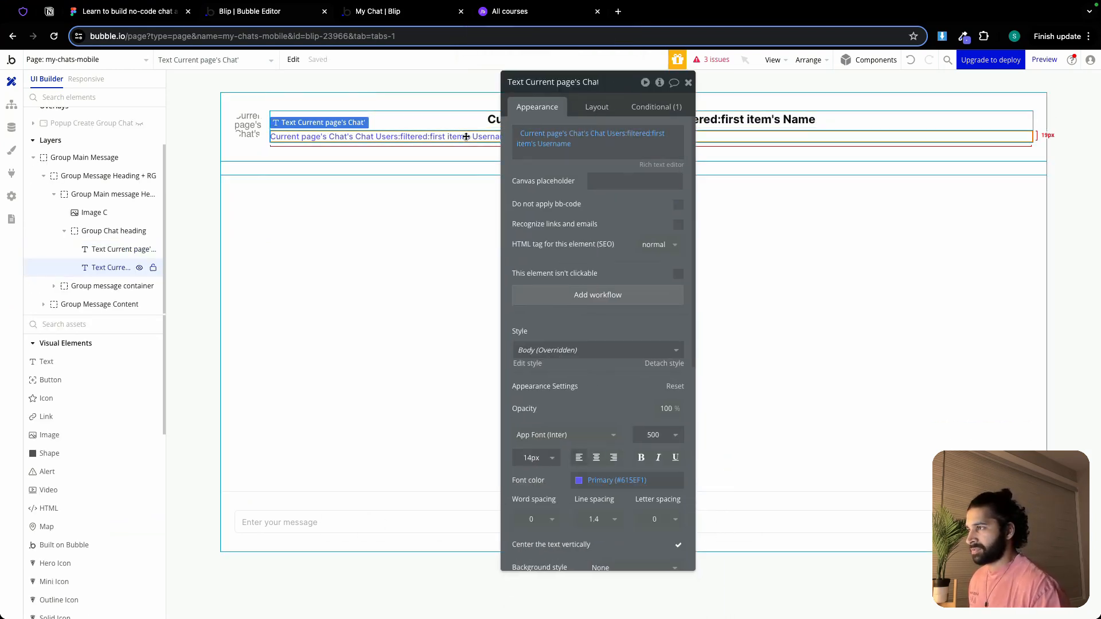
left_click(597, 462)
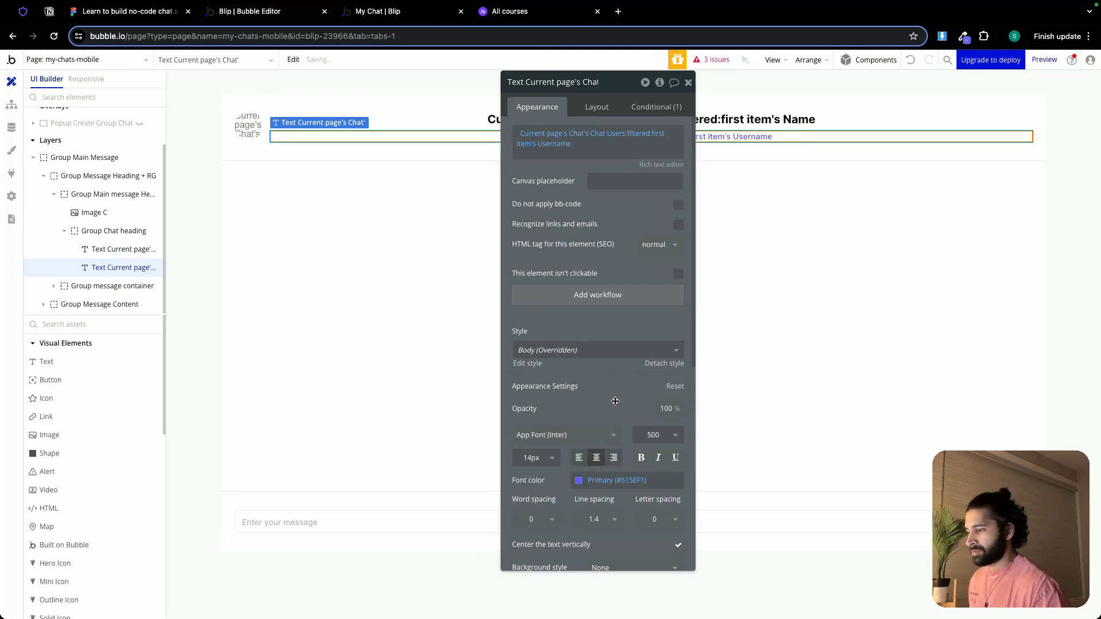
Set the chat heading's username text to font size 12 and its name text to 18
left_click(531, 458)
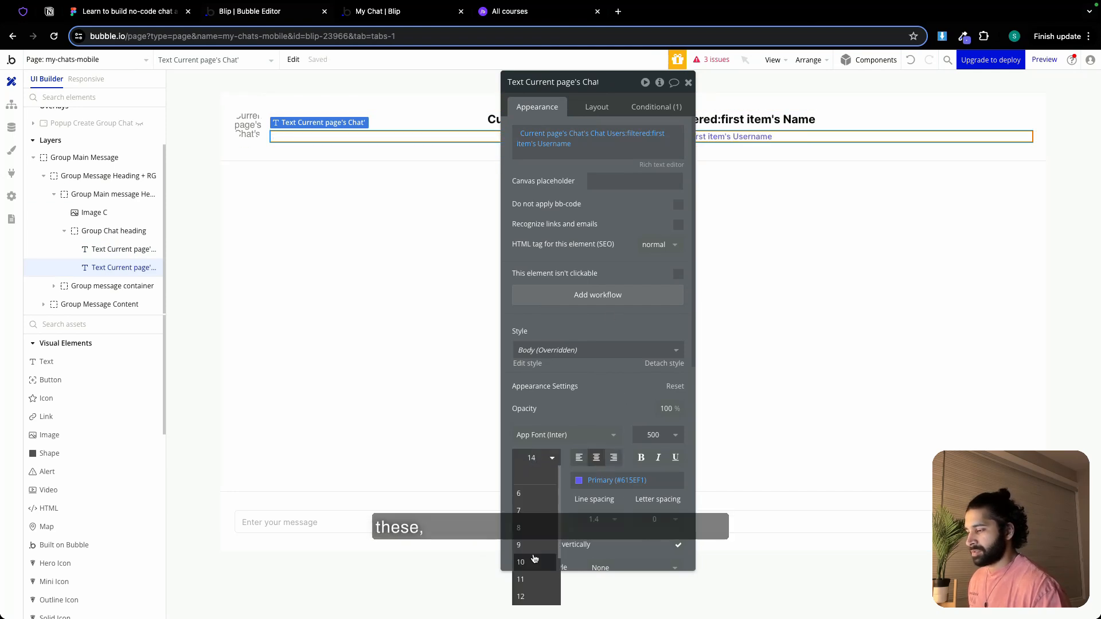
left_click(522, 576)
left_click(488, 120)
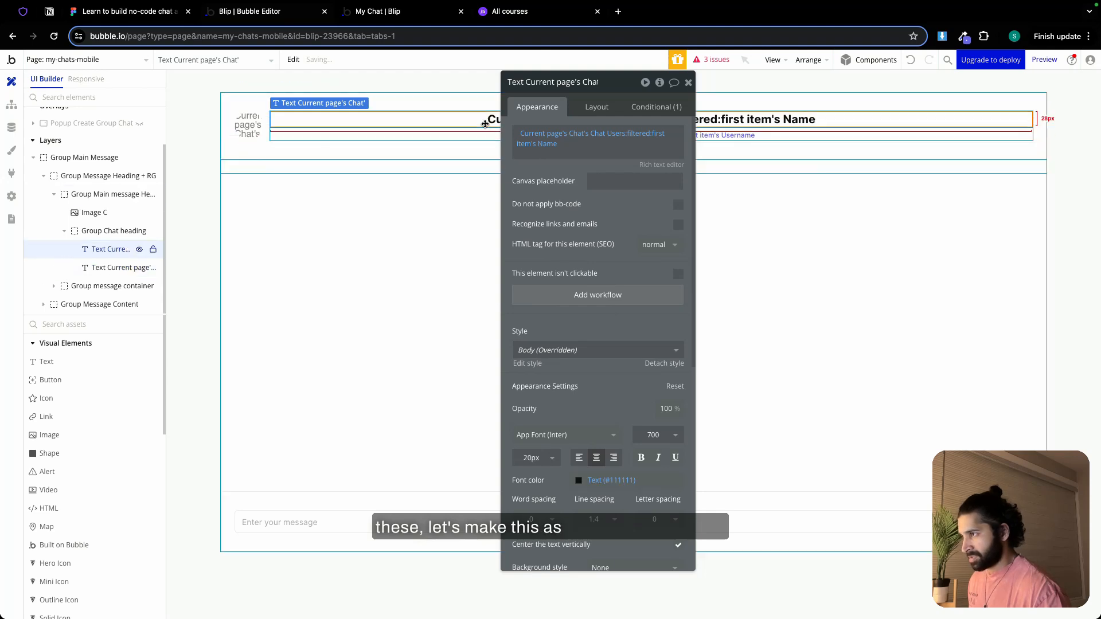
left_click(531, 457)
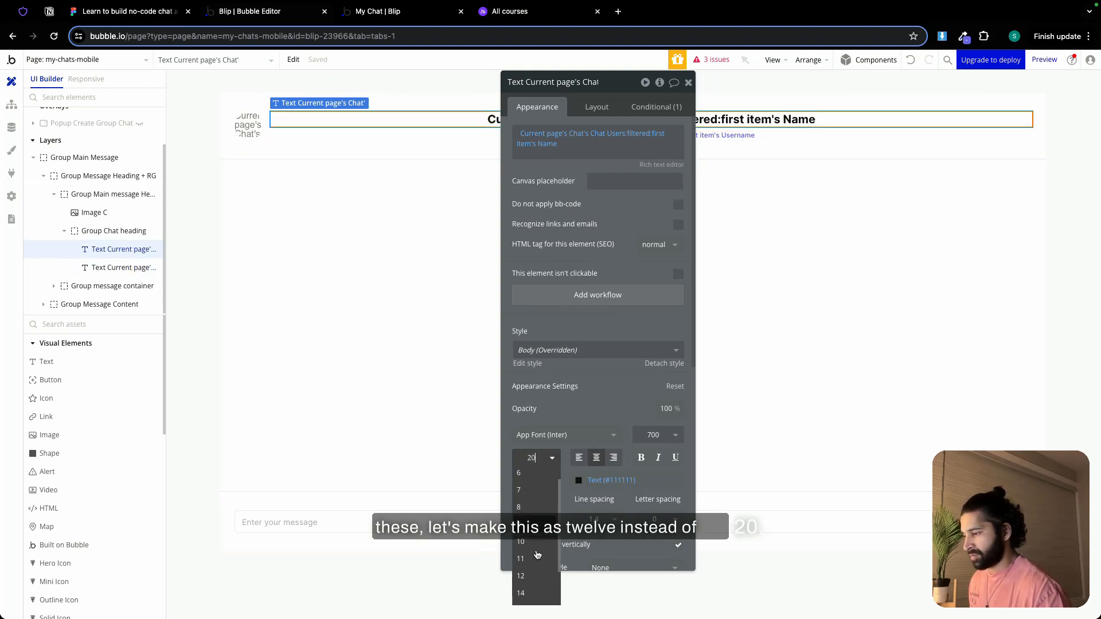
left_click(530, 559)
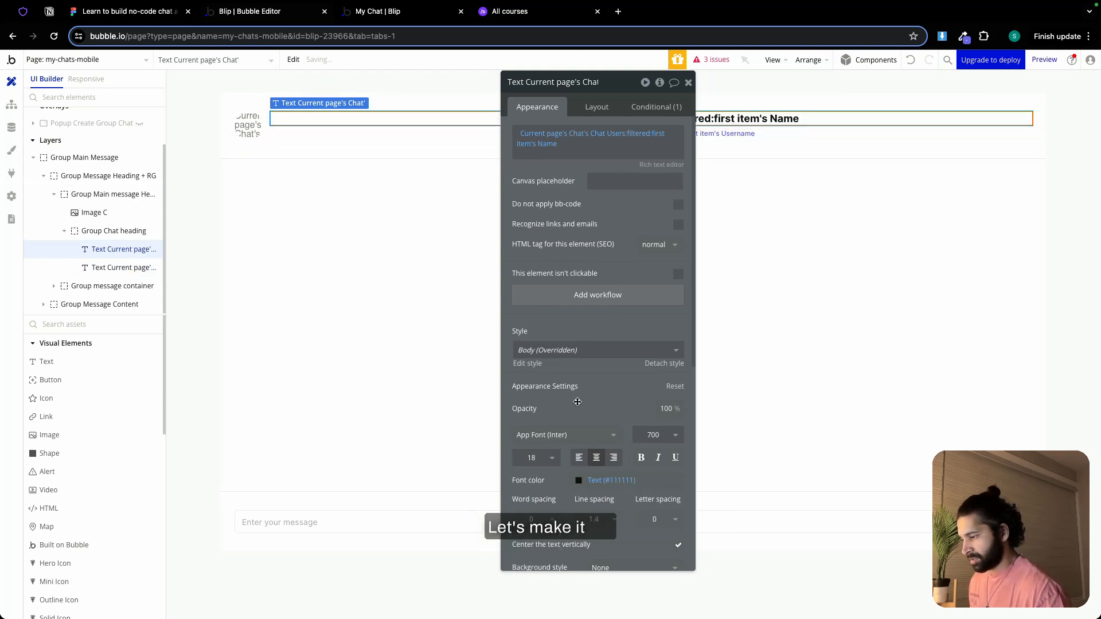
left_click(688, 82)
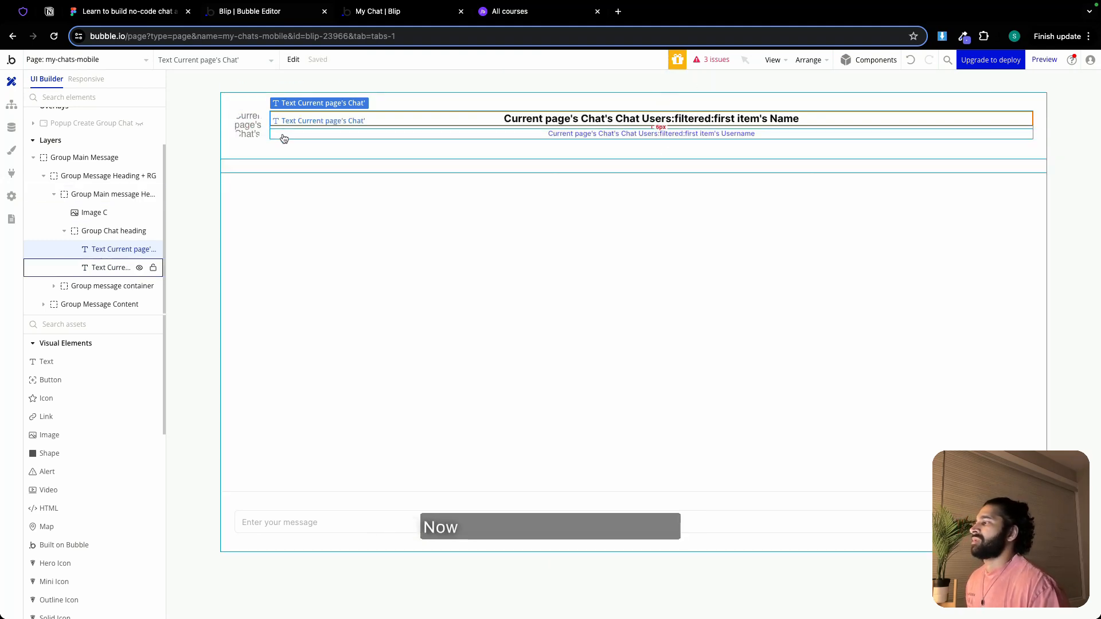
Add an Outline Icon to Group Main message Heading, in front of the profile image
double_click(271, 143)
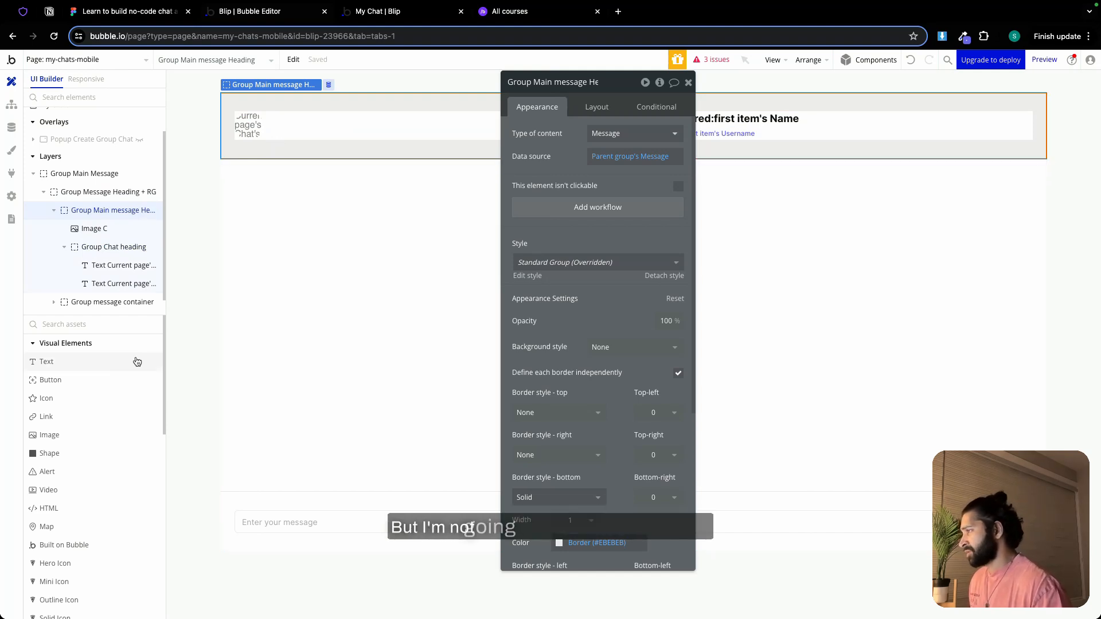
scroll(87, 488, "down", 3)
left_click(90, 500)
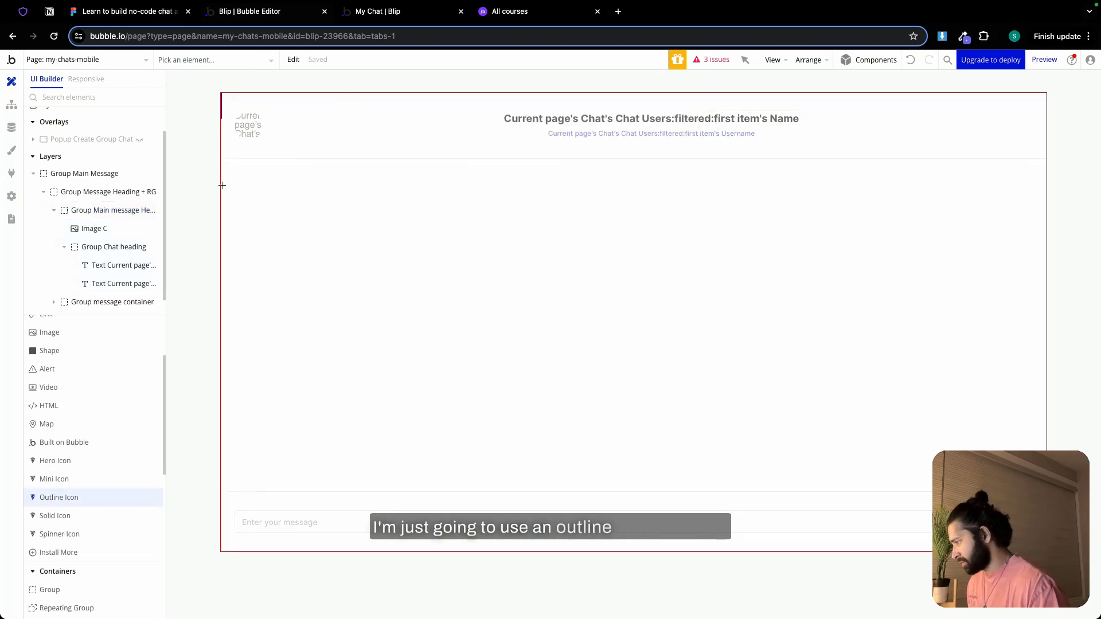
left_click(268, 133)
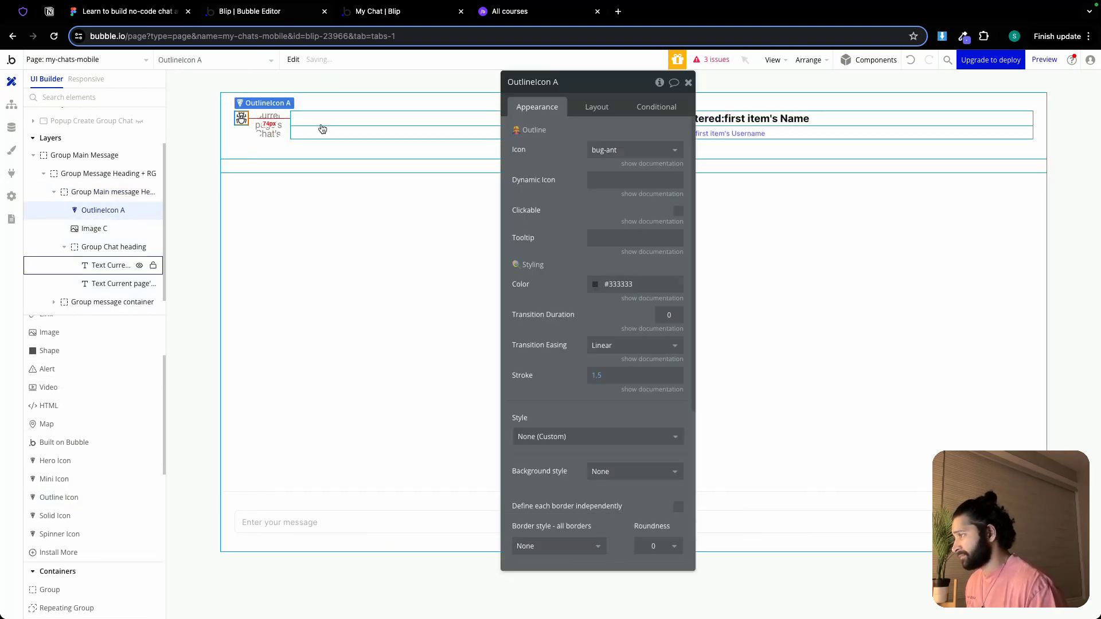
Center the outline icon vertically in the message heading and set its color to the Text variable (#111111)
left_click(596, 106)
left_click(641, 197)
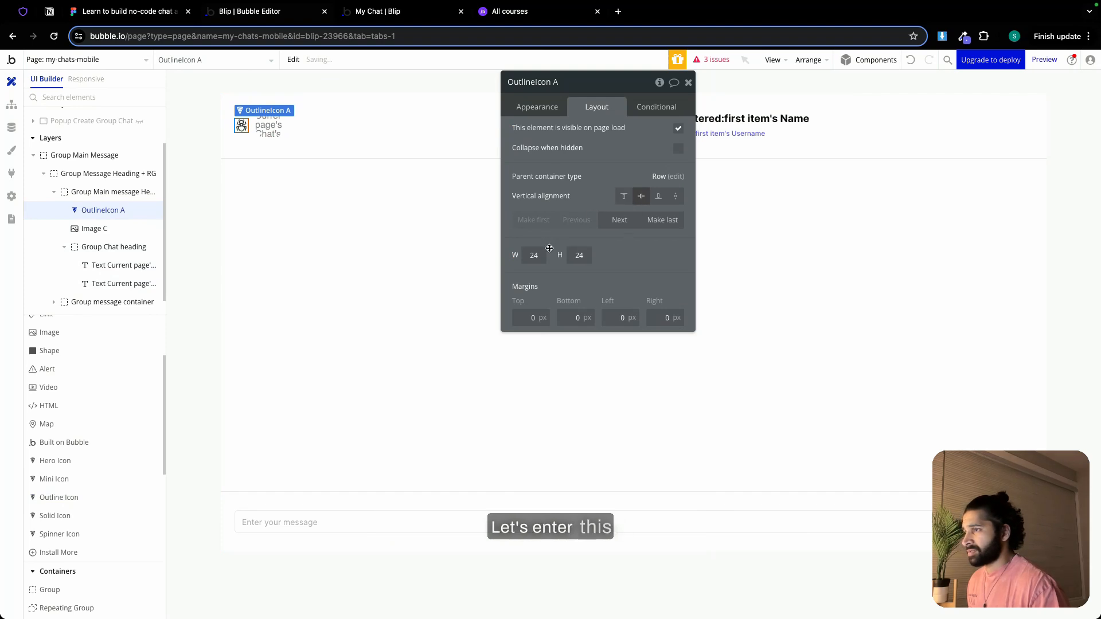
left_click(536, 109)
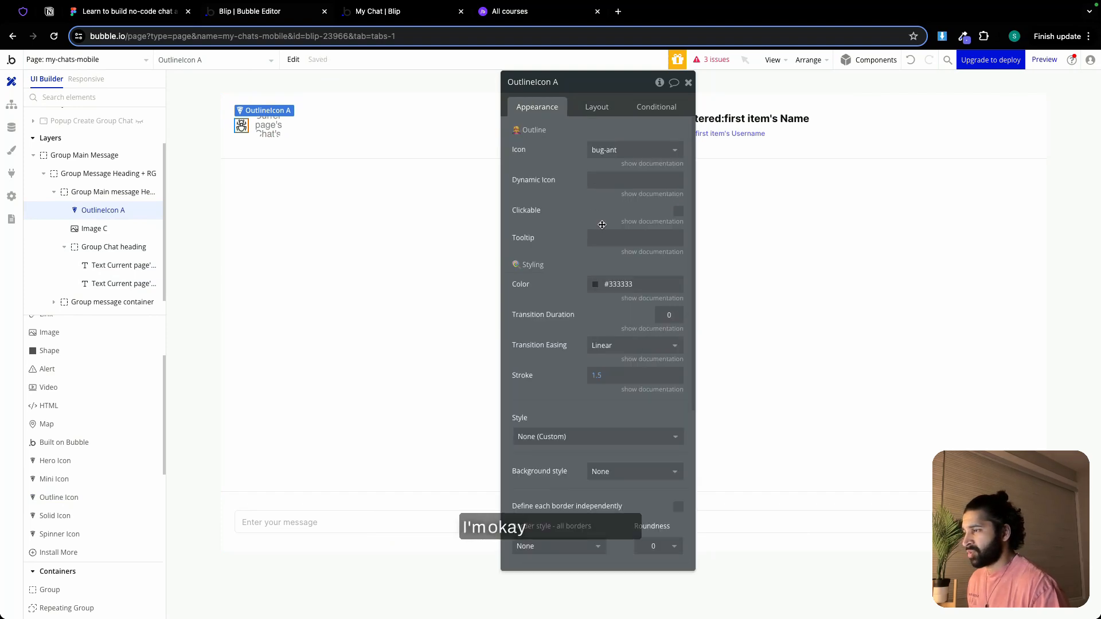
left_click(636, 284)
left_click(623, 438)
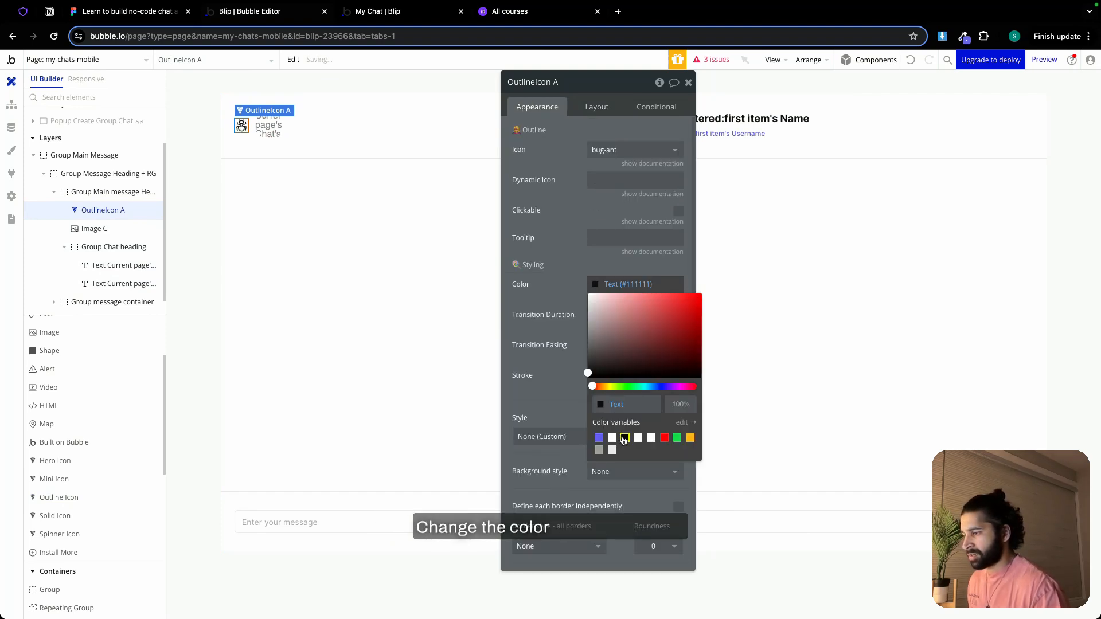
Switch to Heroicons, search for "menu" and copy the icon name bars-2
left_click(23, 11)
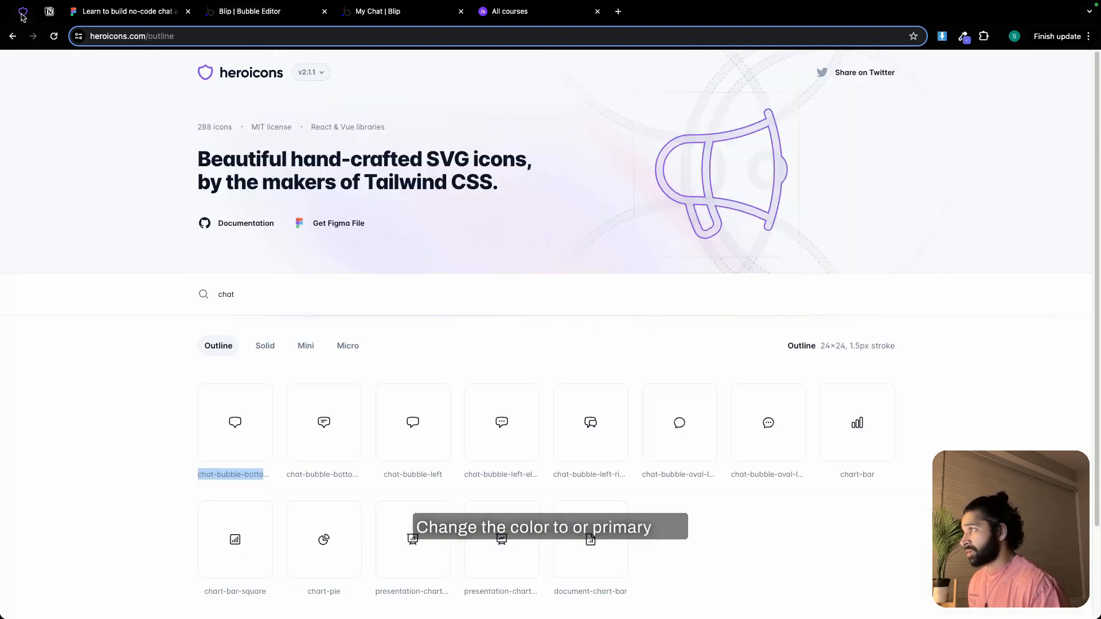
double_click(281, 291)
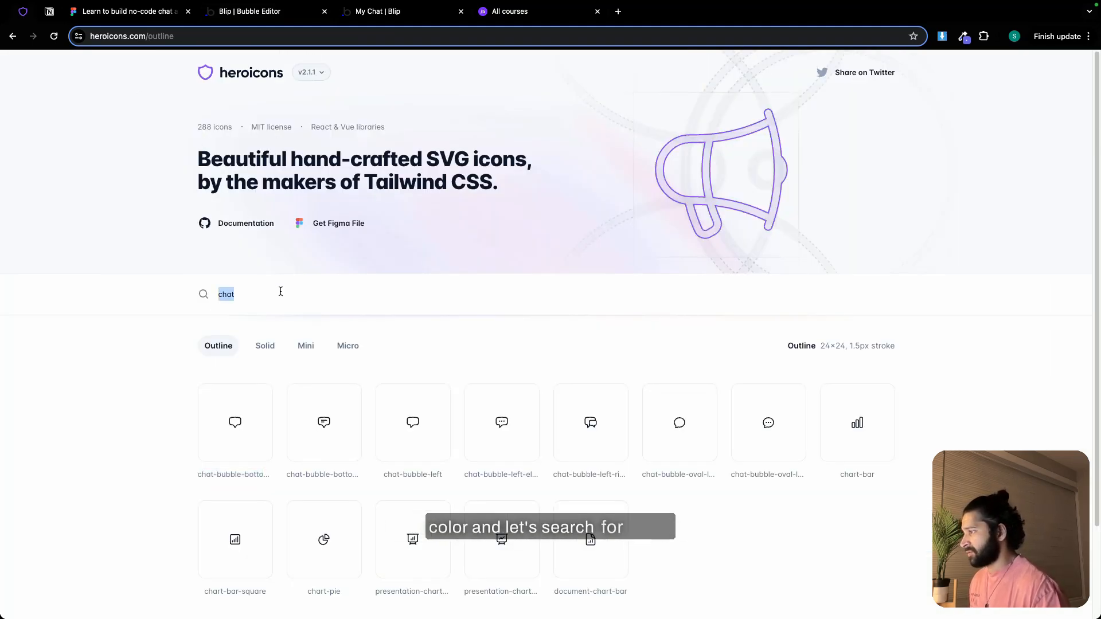
type("menu")
mouse_move(229, 387)
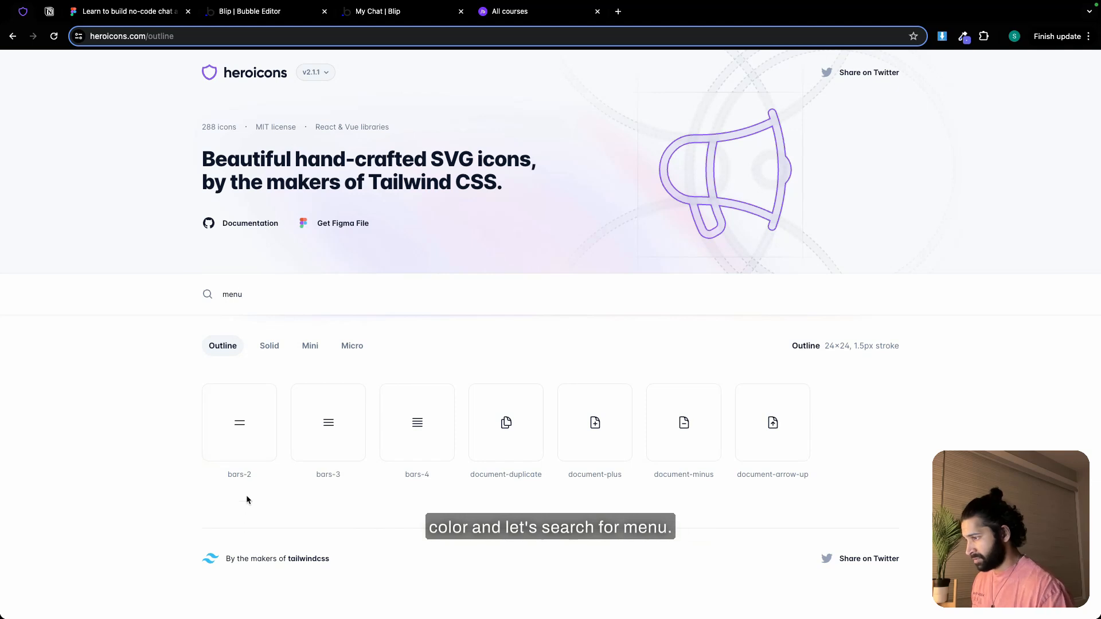
triple_click(240, 474)
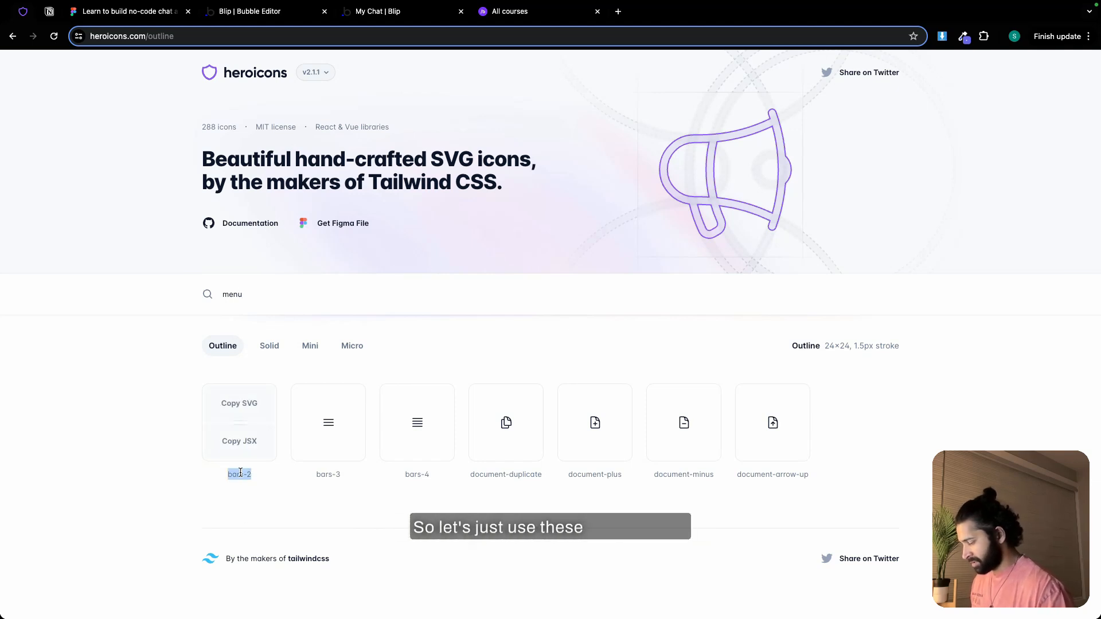
Return to the Bubble editor, set the outline icon to bars-2 and delete the profile image from the message heading
left_click(265, 14)
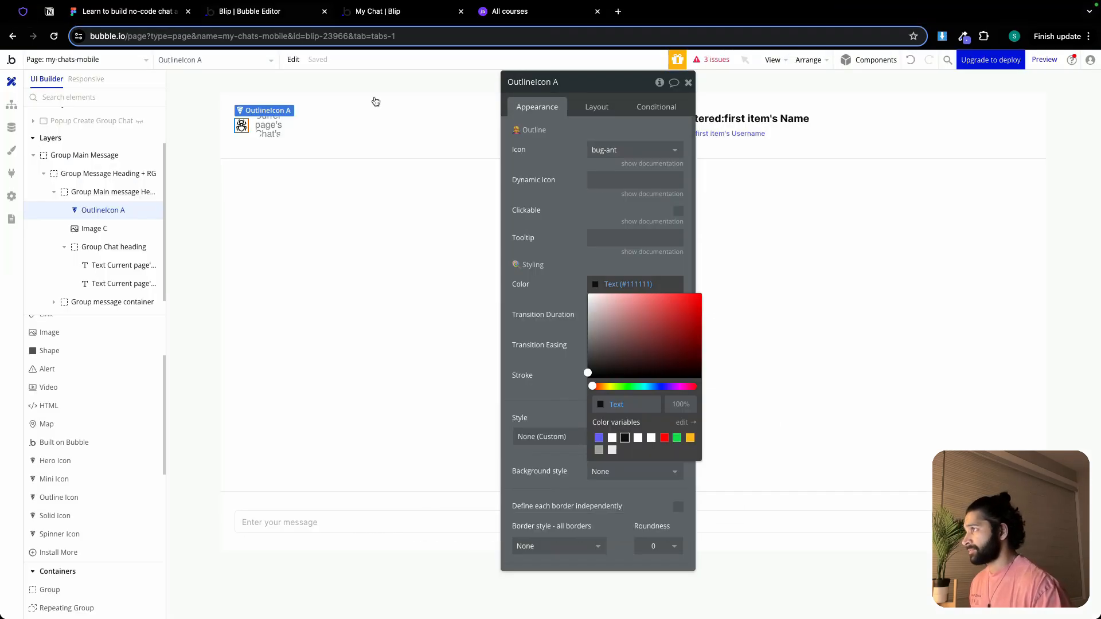
left_click(614, 149)
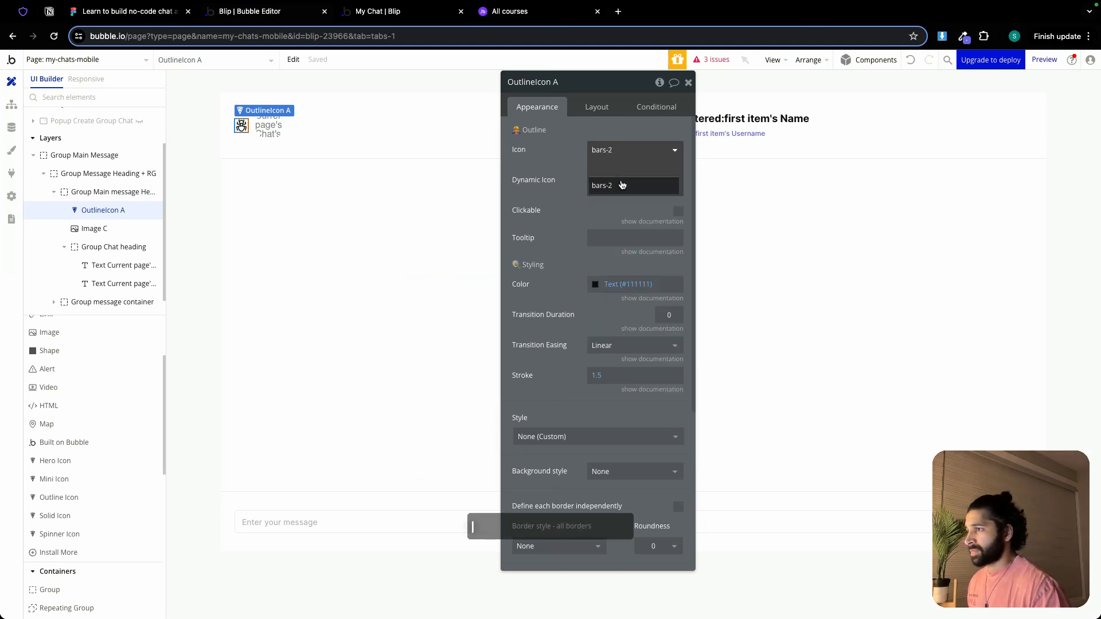
left_click(620, 181)
left_click(267, 133)
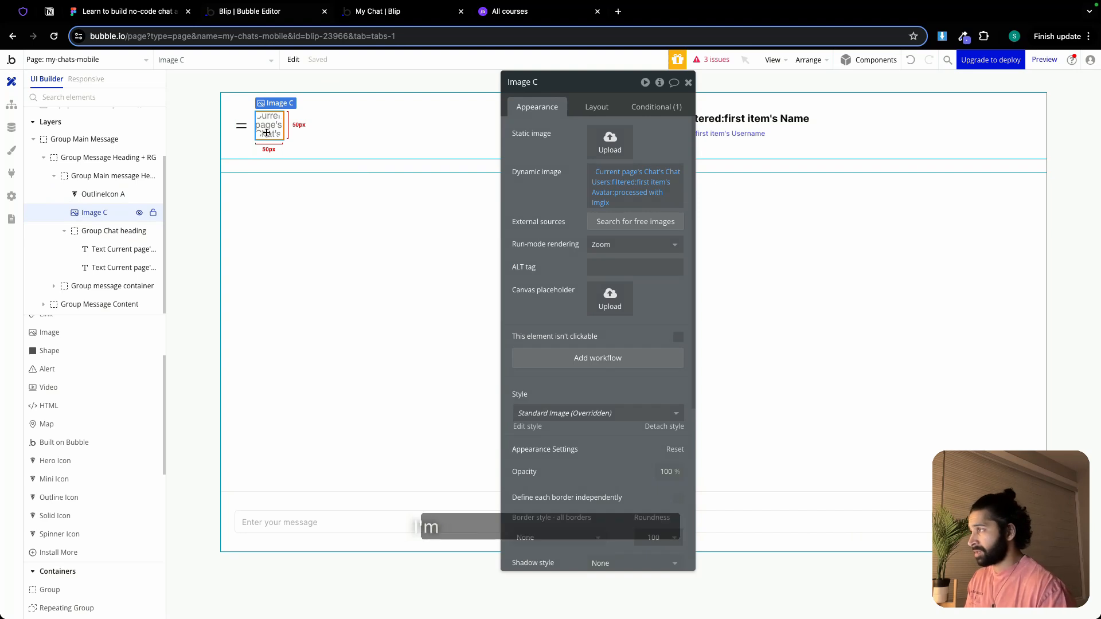
key("Delete")
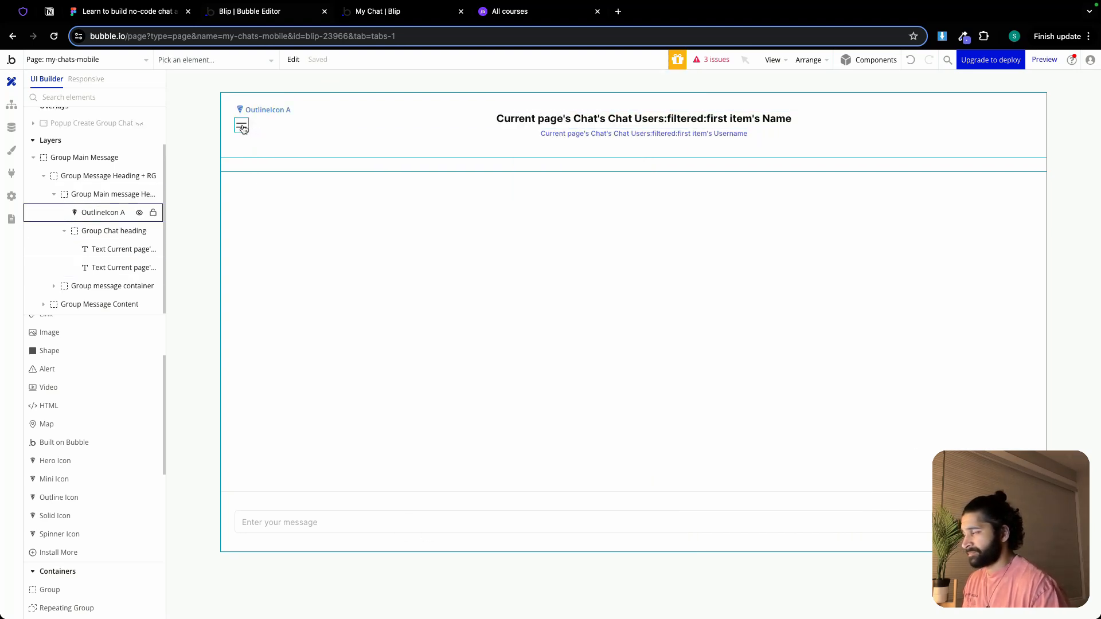
Make the heading's bars-2 icon clickable and rename it OutlineIcon menu
left_click(242, 128)
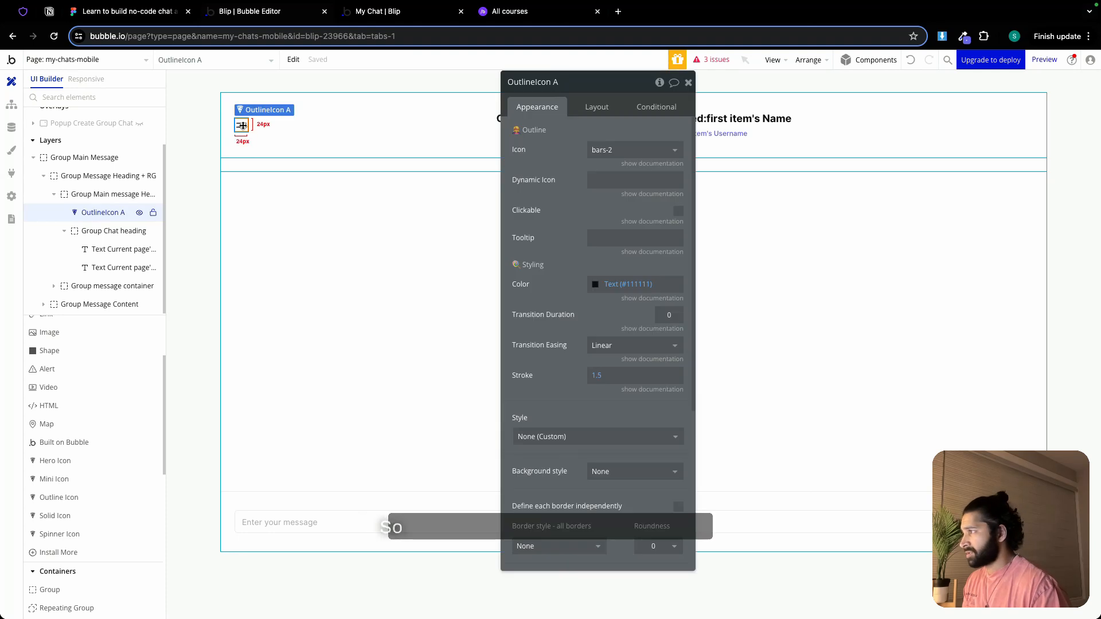
left_click(677, 211)
double_click(555, 82)
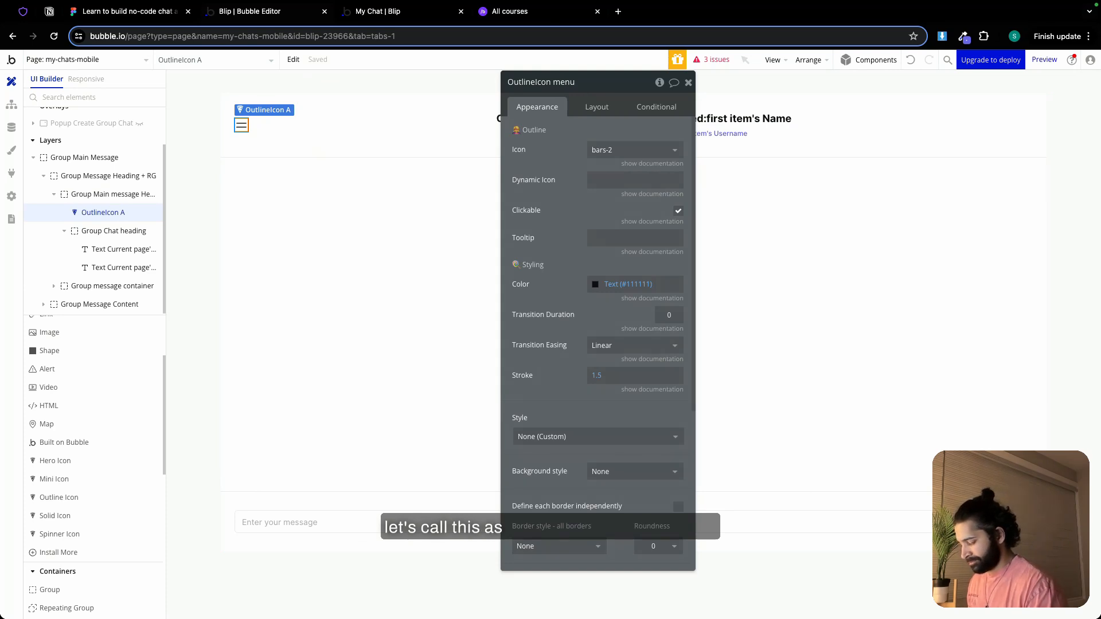
Create a workflow event for when the Outline Icon element OutlineIcon menu is clicked
left_click(11, 104)
left_click(393, 133)
mouse_move(390, 215)
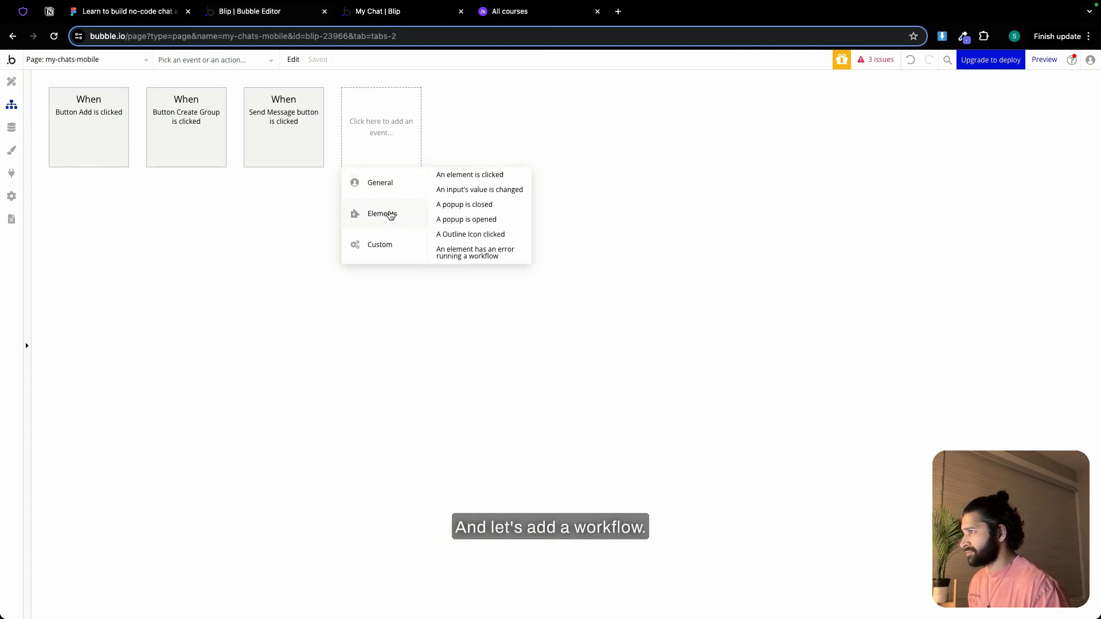
left_click(499, 234)
left_click(620, 110)
left_click(620, 145)
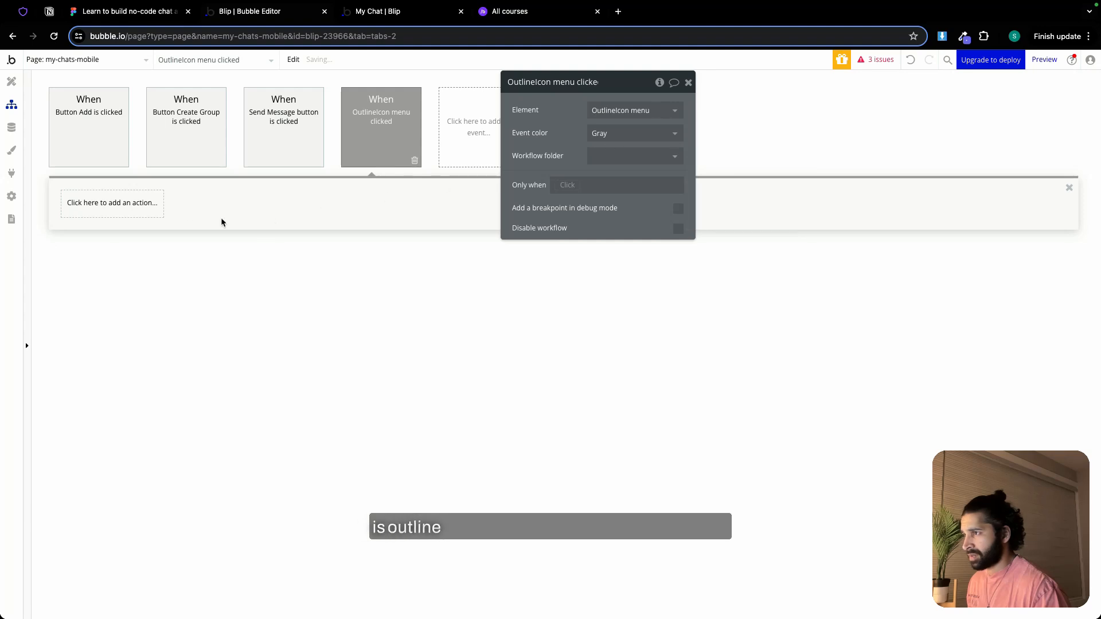
Add a Go to previous page action to the OutlineIcon menu clicked workflow
left_click(118, 206)
mouse_move(119, 271)
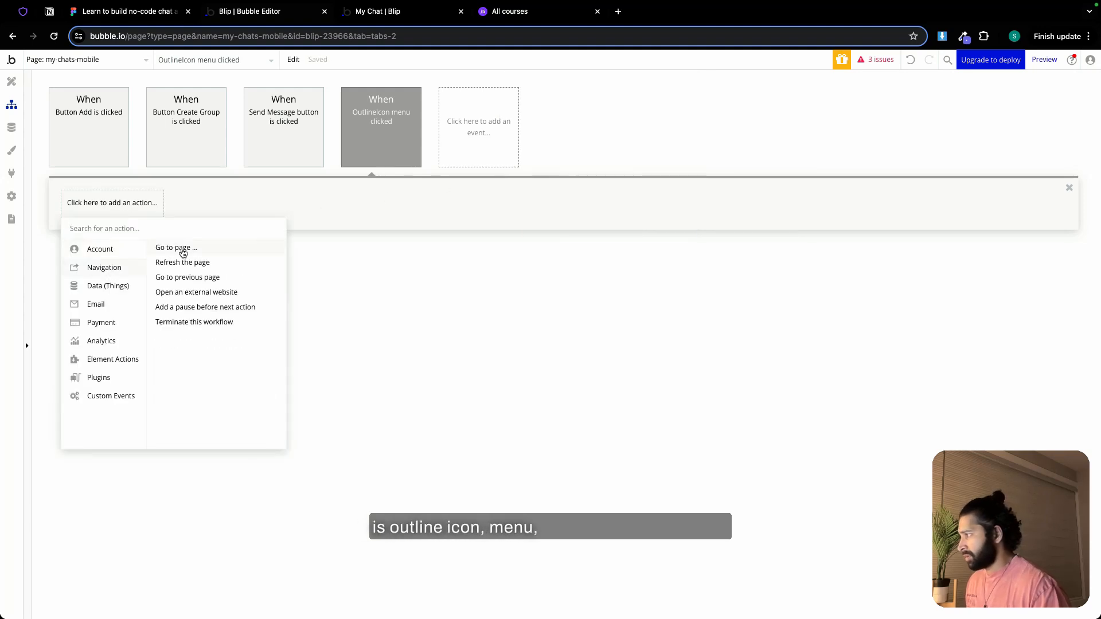
left_click(182, 280)
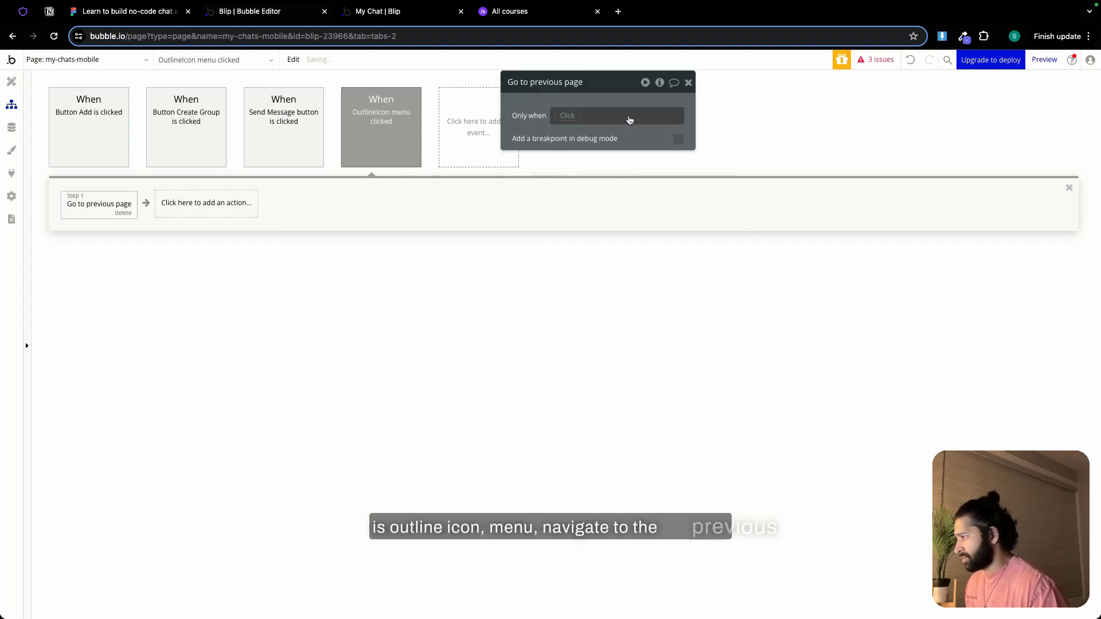
left_click(689, 86)
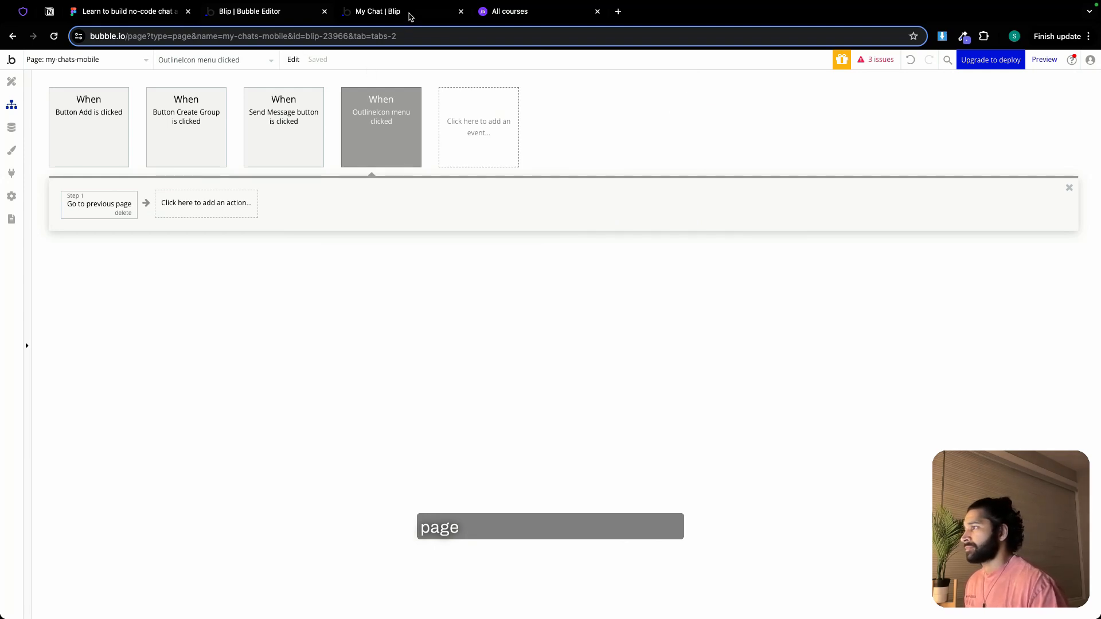
Switch to the My Chat preview at phone width, test the header's menu icon and open the Bubble 24 group chat
left_click(410, 17)
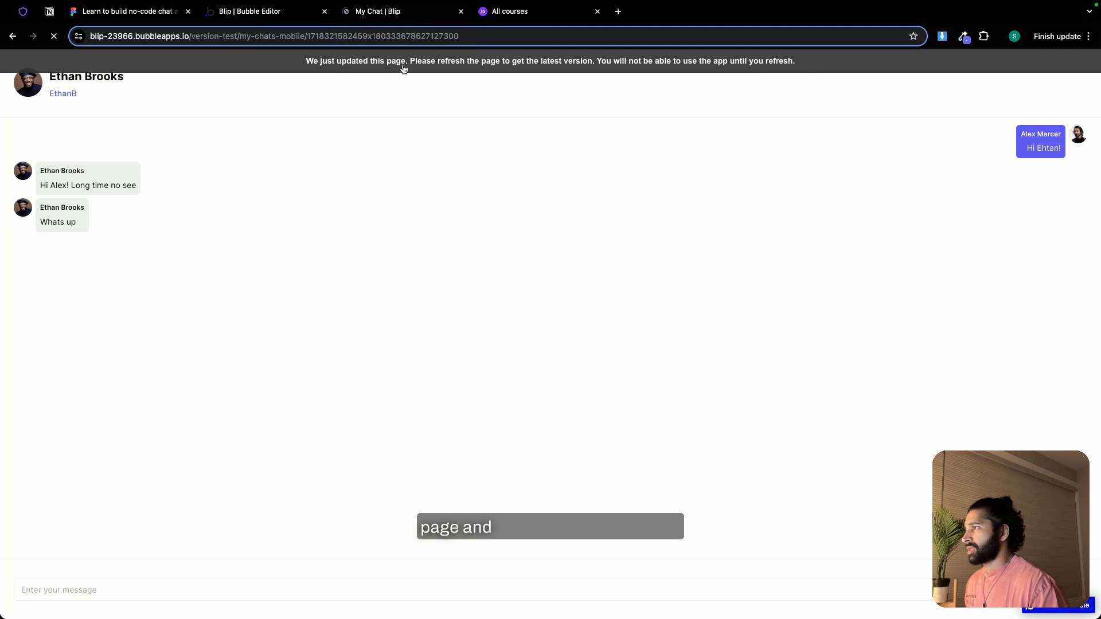
mouse_move(60, 6)
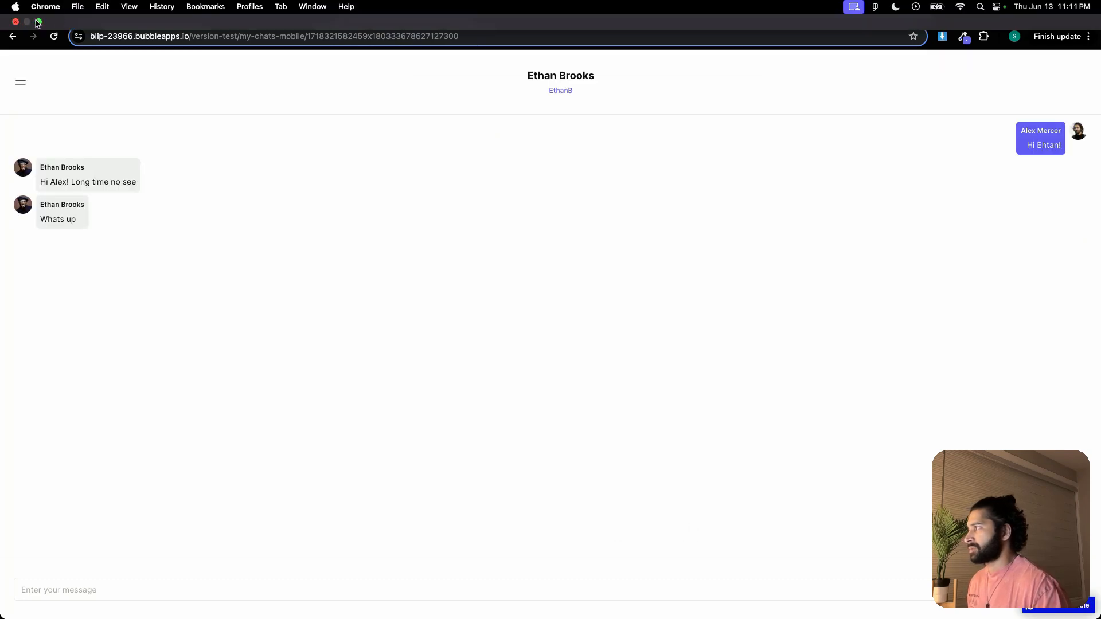
left_click(38, 21)
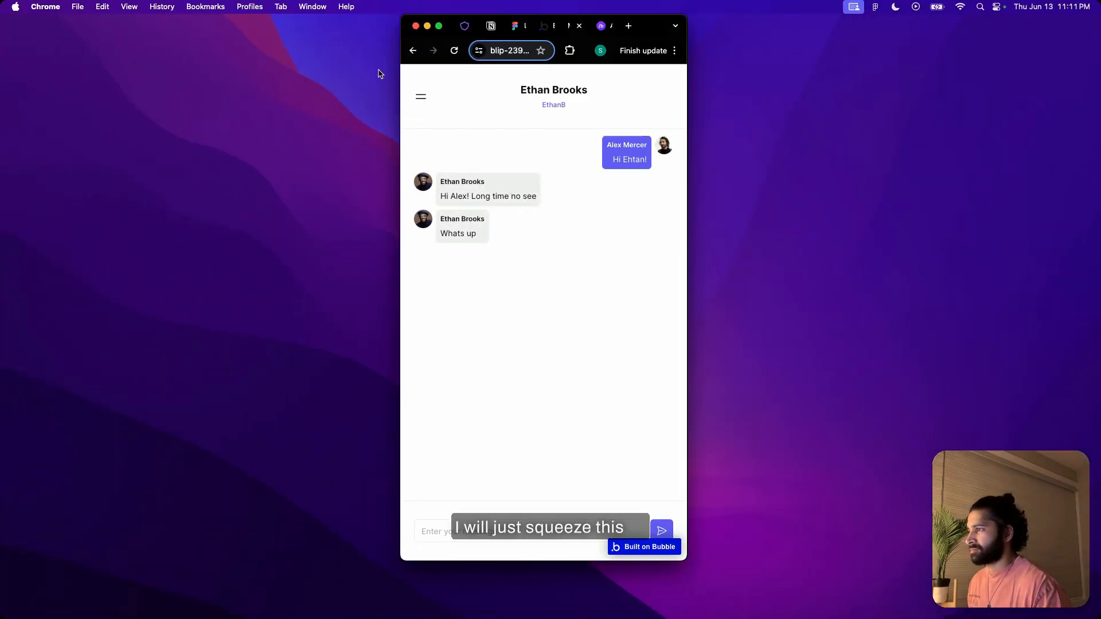
left_click(419, 100)
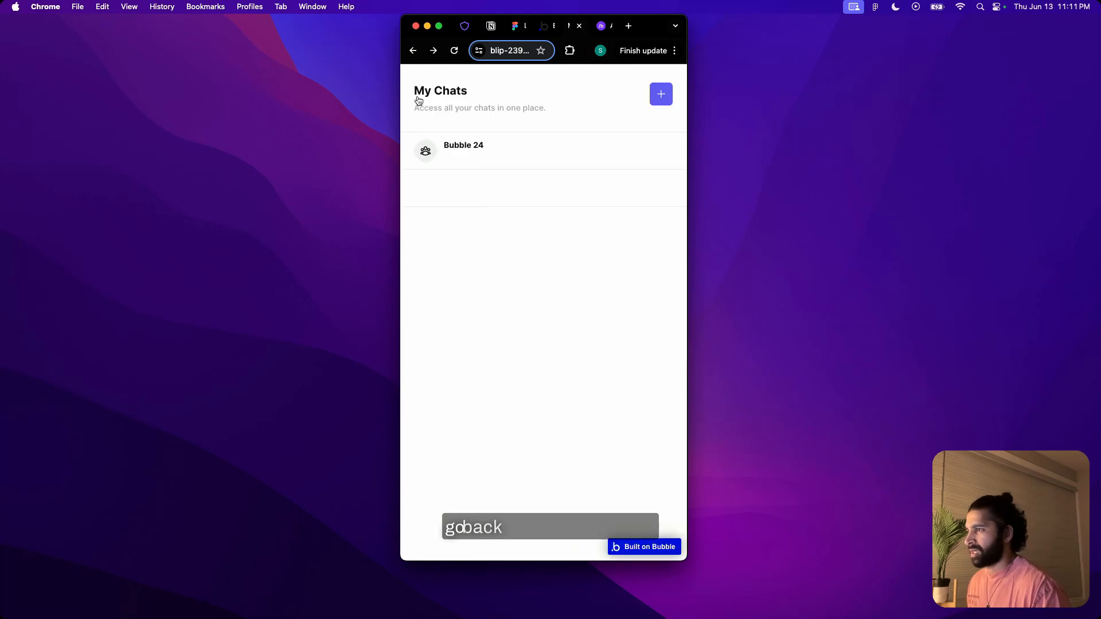
left_click(499, 150)
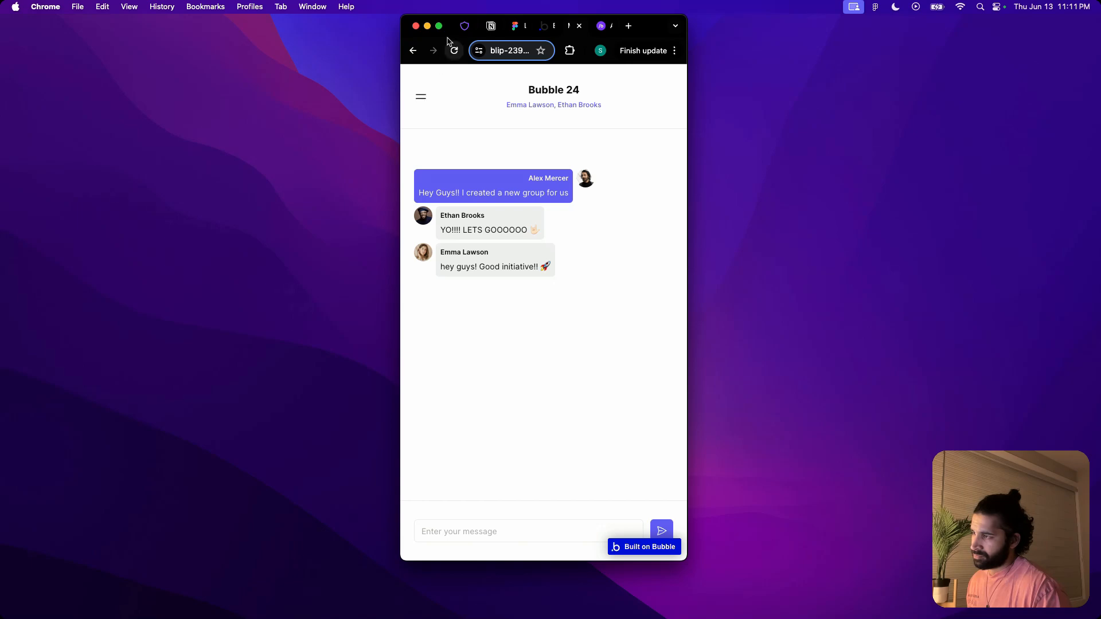
Return to the full-screen Bubble editor and show the my-chats-mobile page design with no property editor open
key("ctrl+super+f")
left_click(259, 14)
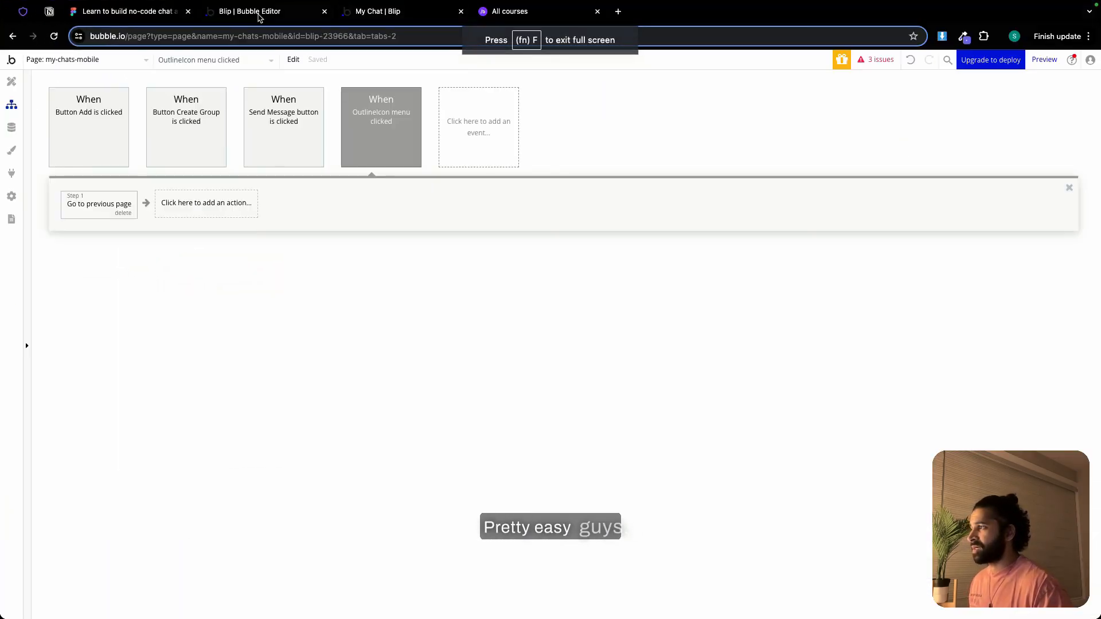
left_click(11, 81)
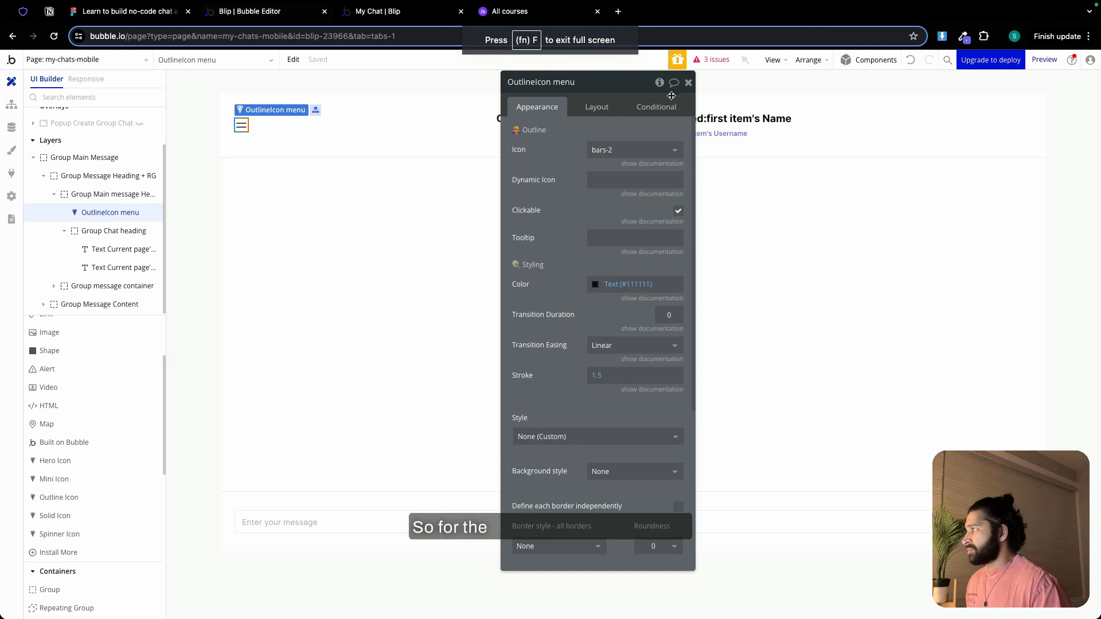
left_click(688, 83)
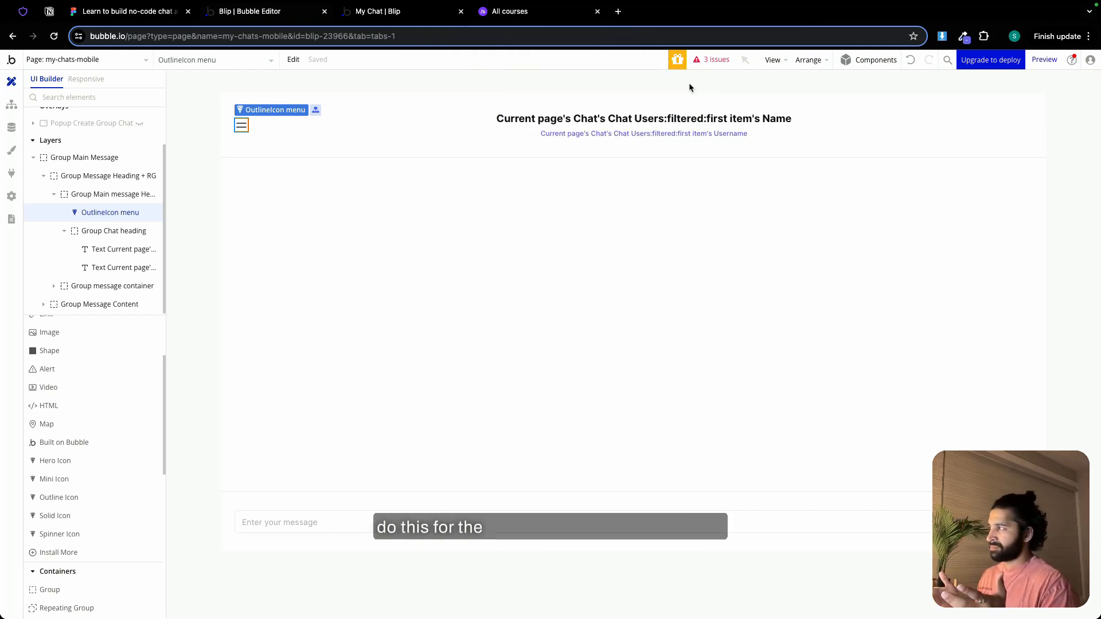
Expand Group message container down to RepeatingGroup message and show its two hidden message groups on the canvas
double_click(413, 281)
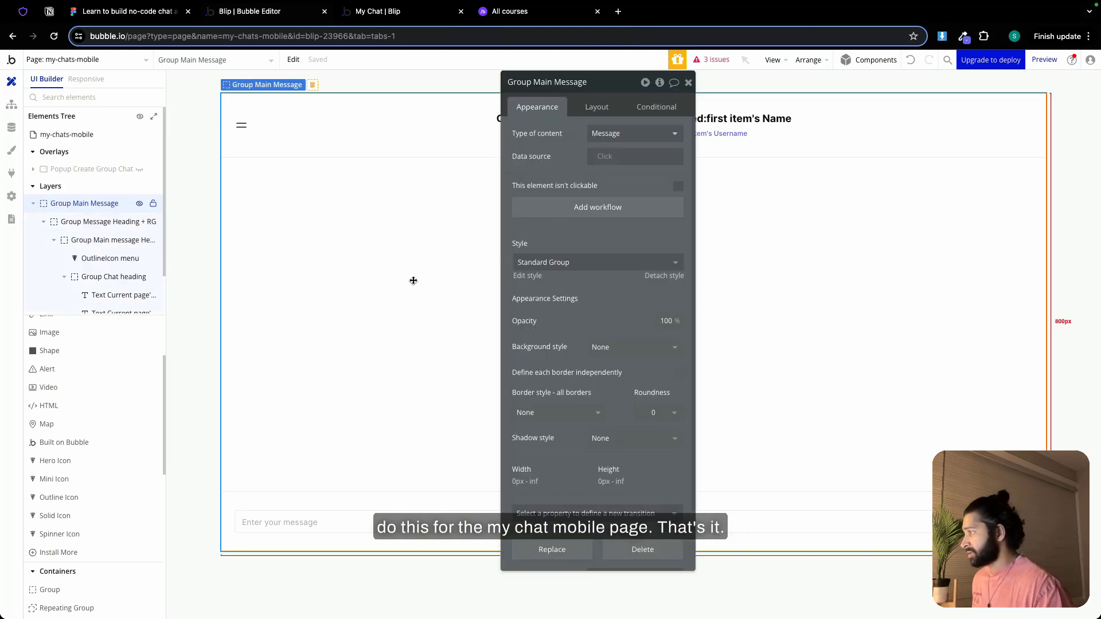
scroll(90, 269, "down", 1)
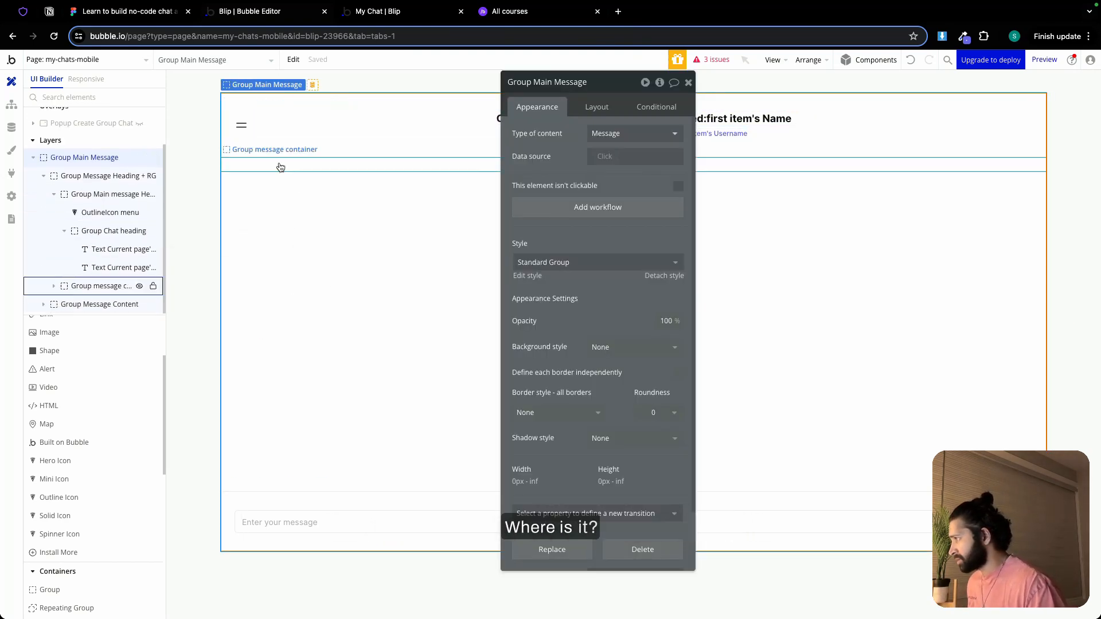
left_click(58, 195)
left_click(54, 258)
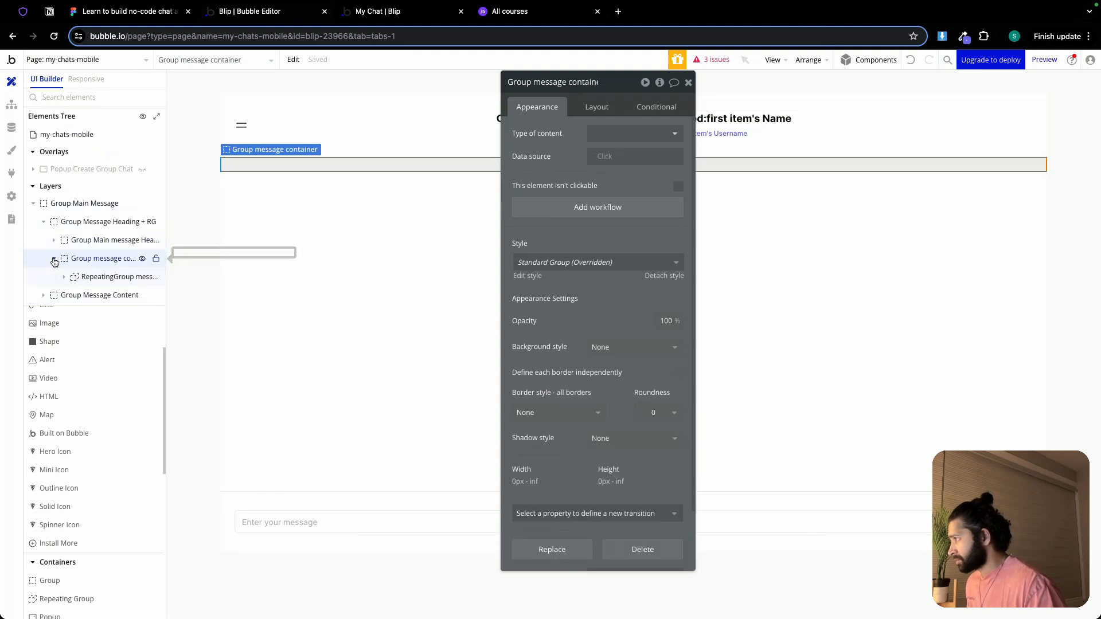
left_click(88, 276)
left_click(67, 277)
scroll(86, 279, "down", 1)
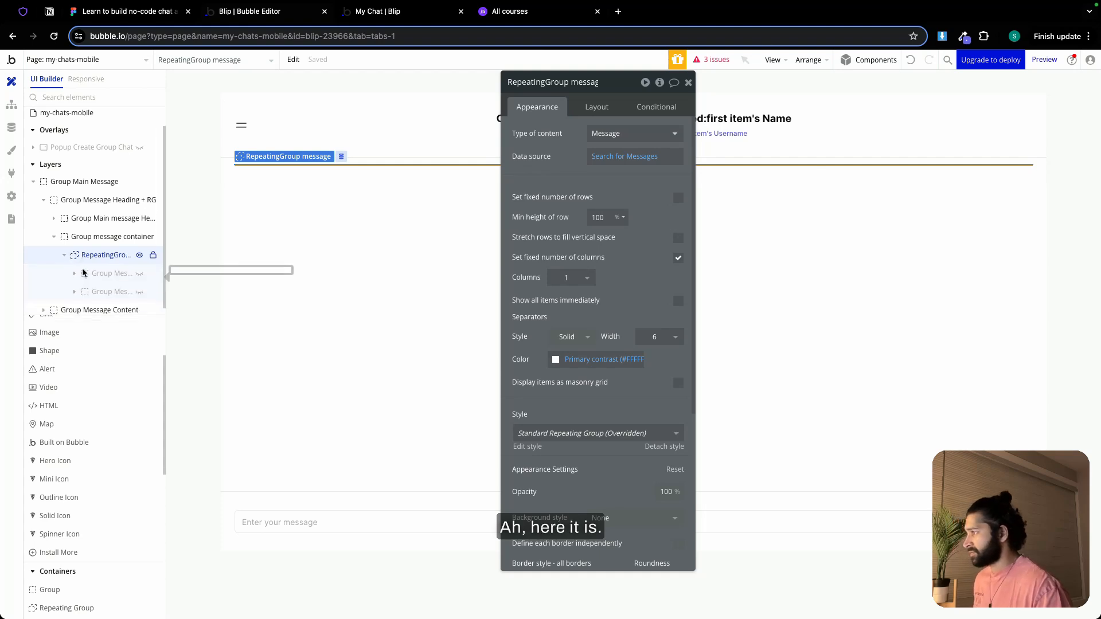
left_click(139, 290)
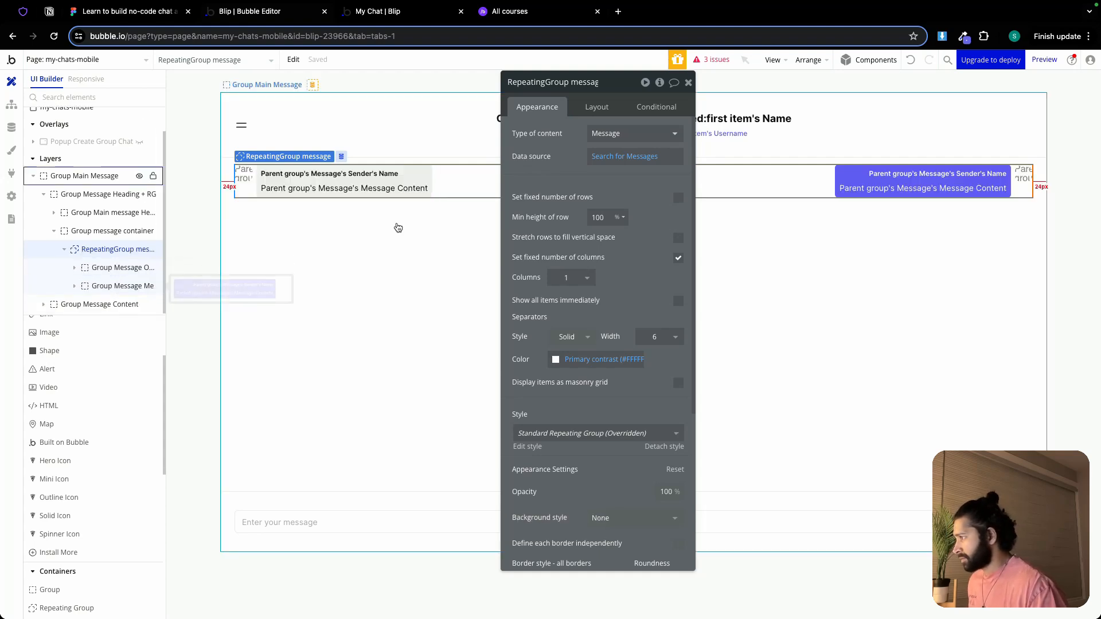
left_click(688, 83)
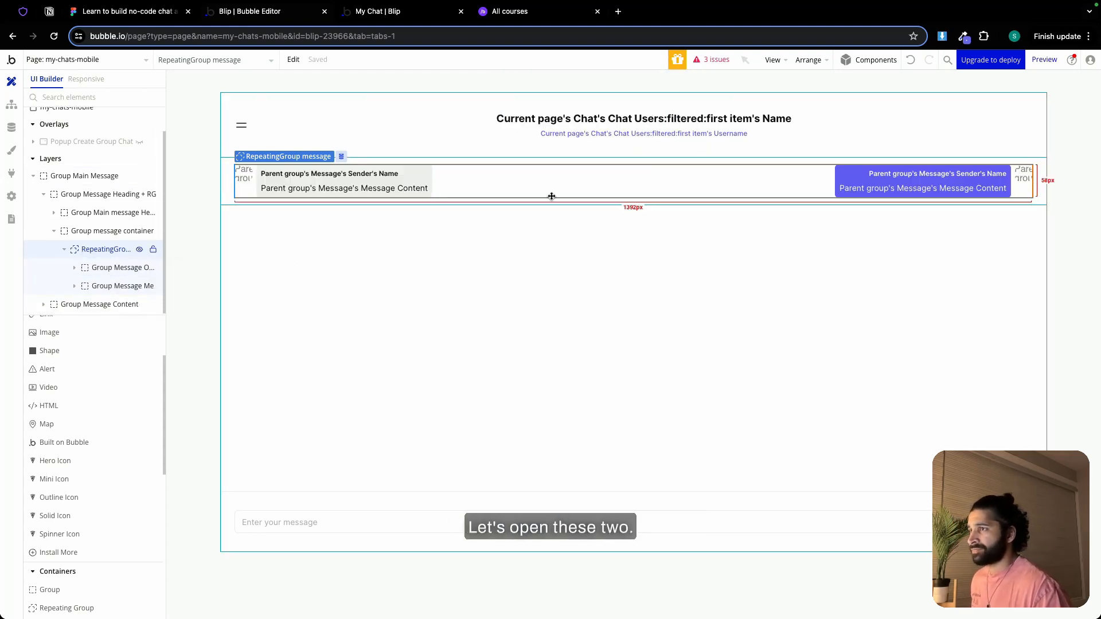
Add a second condition to Group Message Other Person and paste the copied expression Current page width ≤ Custom (976 px) into it
double_click(246, 193)
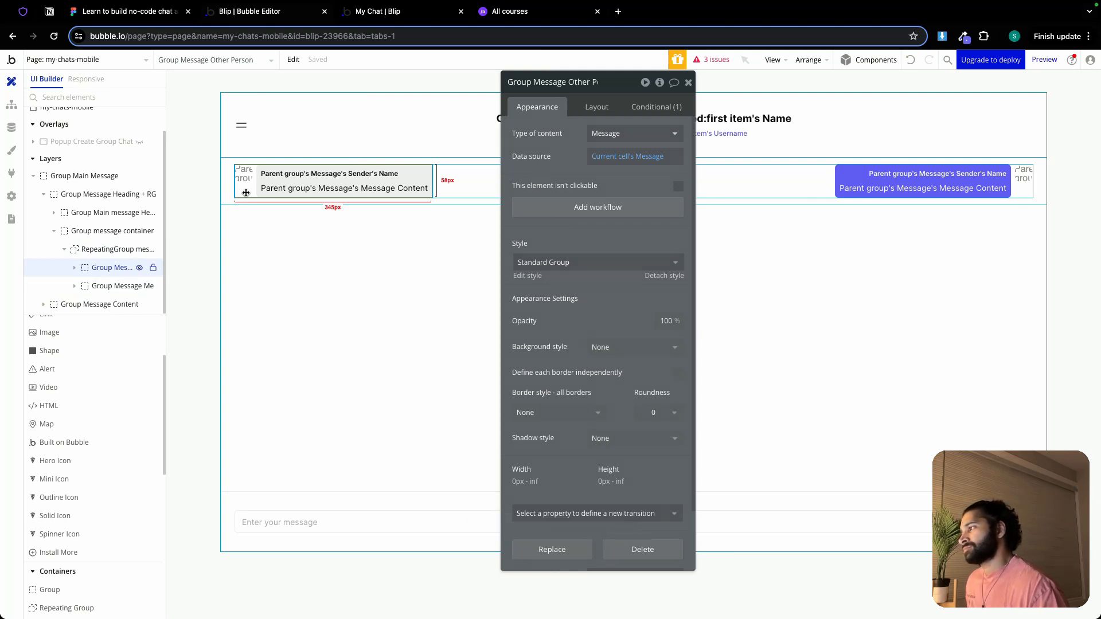
left_click(657, 106)
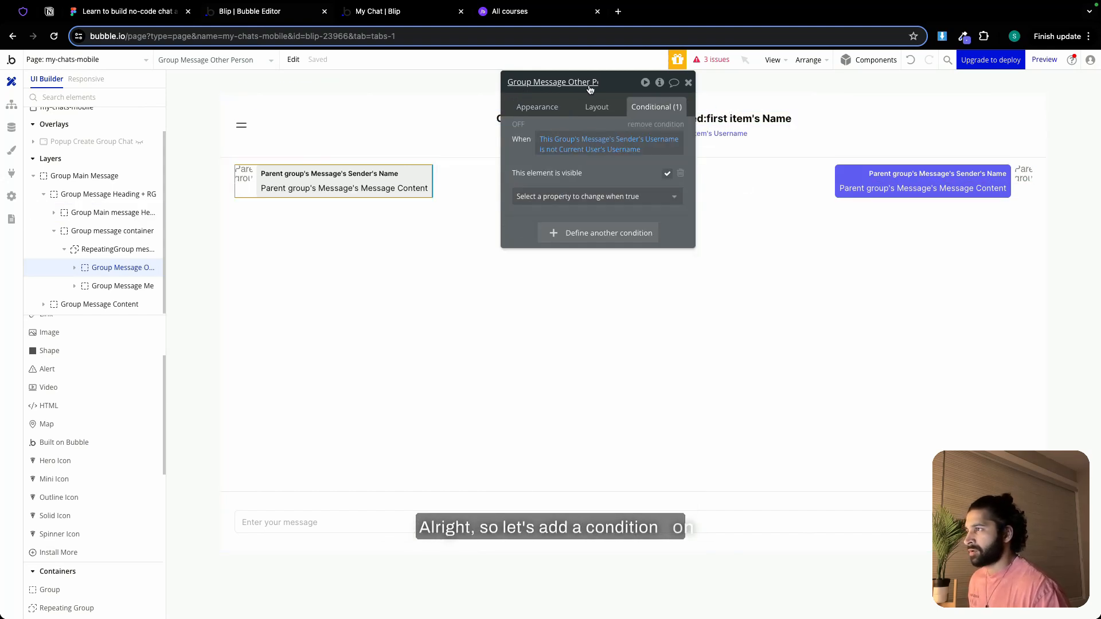
left_click(582, 233)
right_click(582, 233)
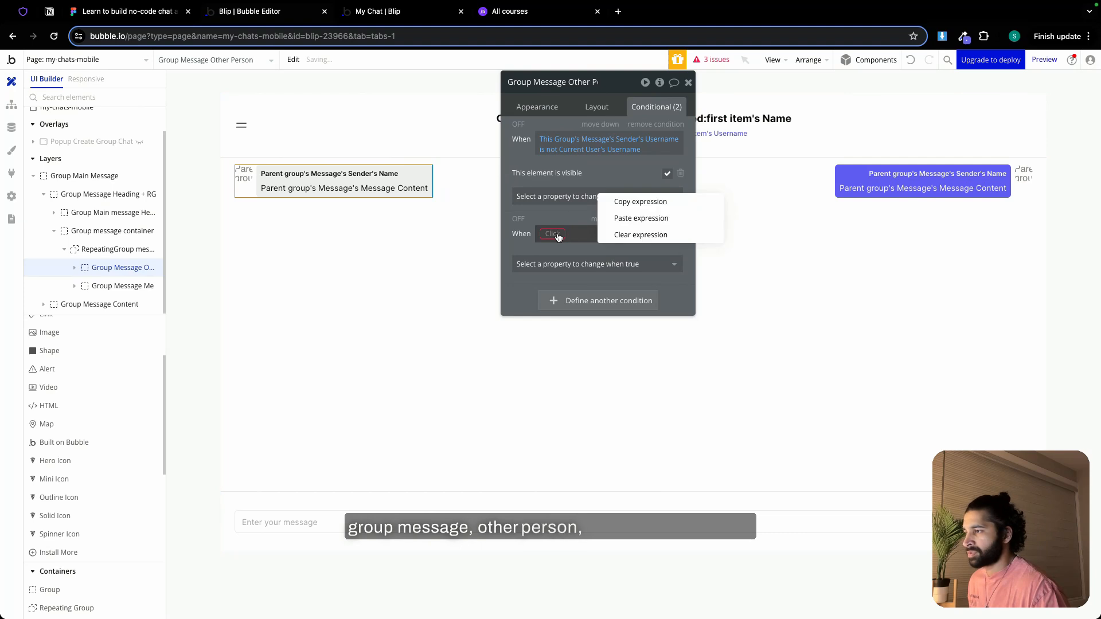
left_click(628, 218)
Make Group Message Other Person's 976 px condition set the Min width to 80%
left_click(614, 266)
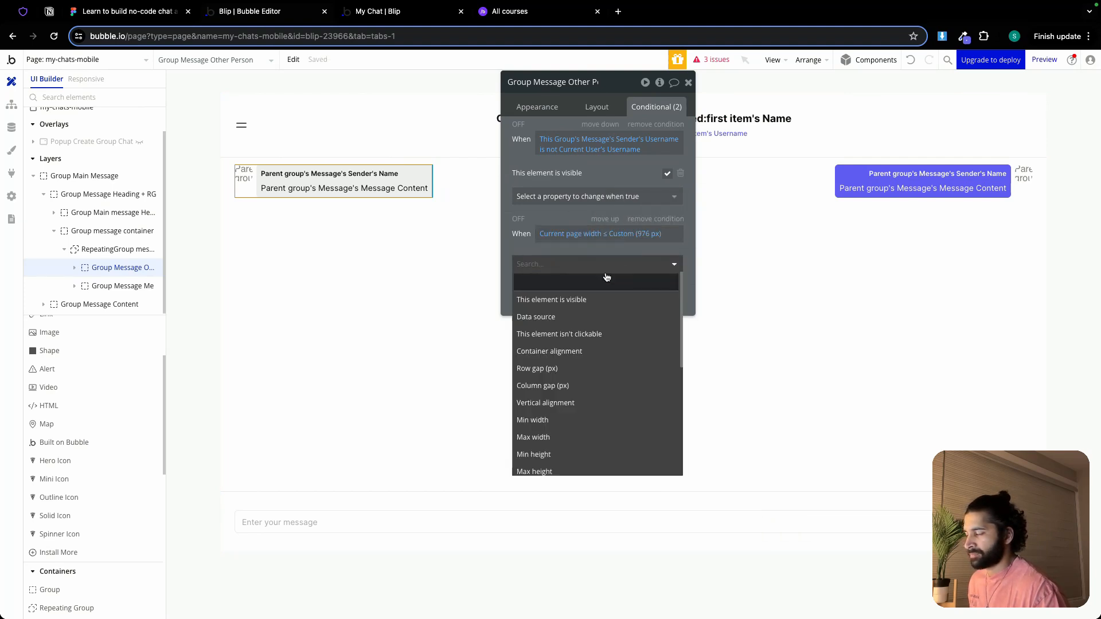
left_click(596, 420)
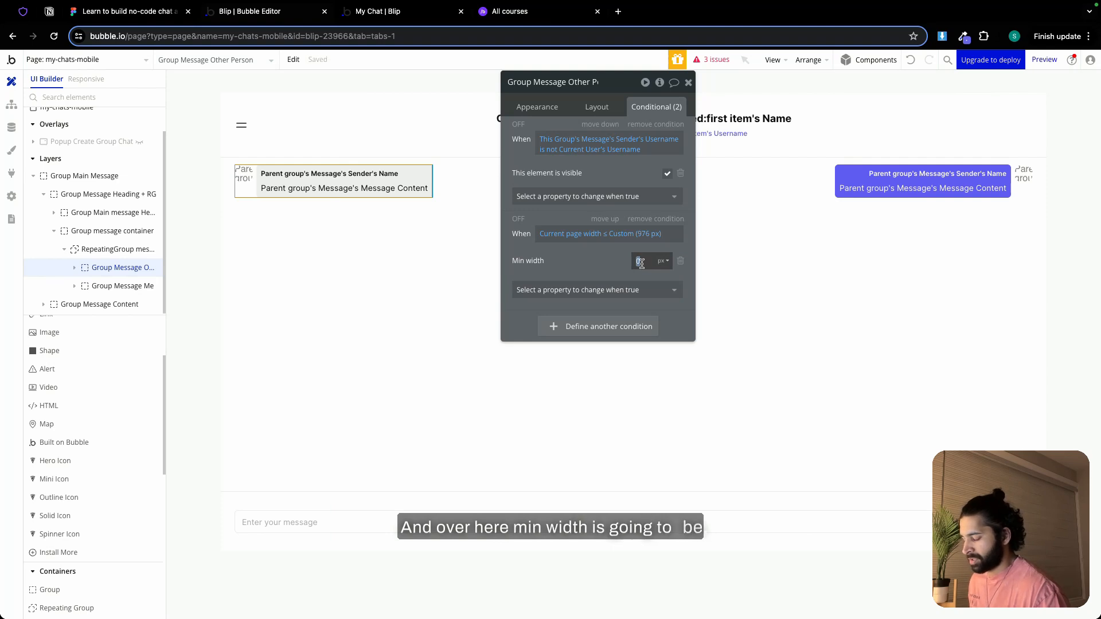
type("80")
left_click(663, 261)
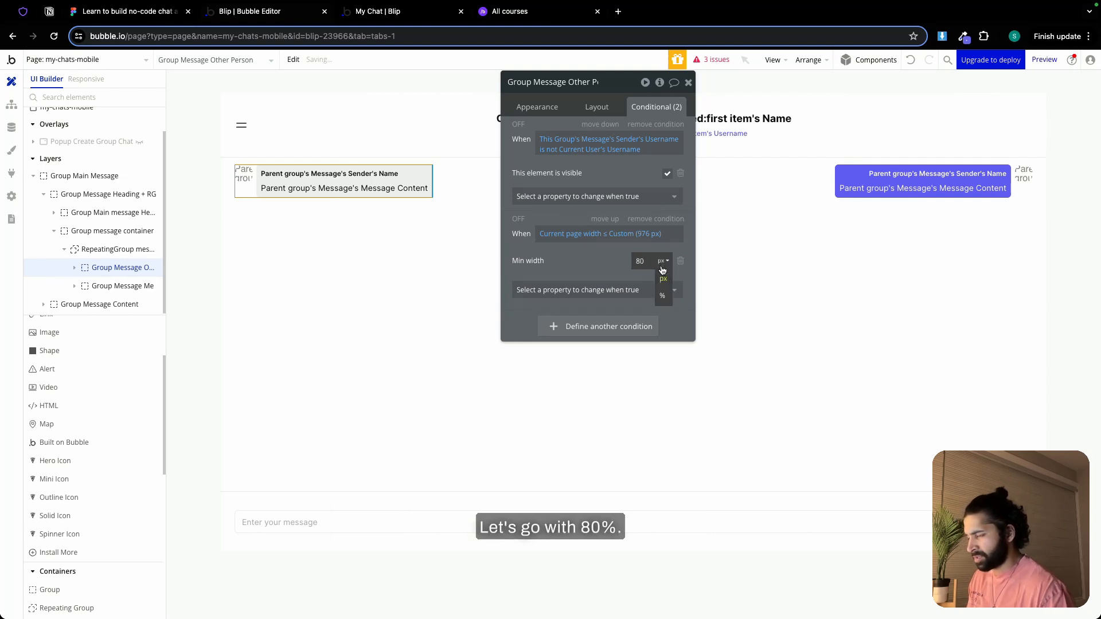
left_click(662, 294)
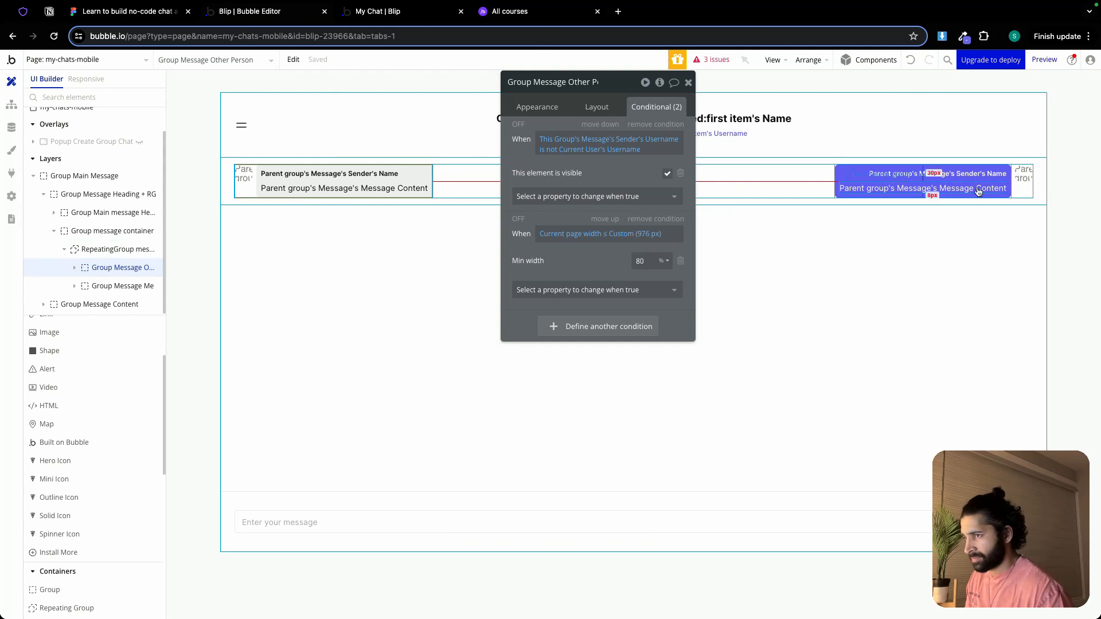
Add a second condition to Group Message Me and paste the copied expression Current page width ≤ Custom (976 px) into it
left_click(1027, 192)
left_click(586, 233)
right_click(602, 233)
left_click(629, 216)
Make Group Message Me's 976 px condition set the Min width to 80% and close its property editor
left_click(596, 264)
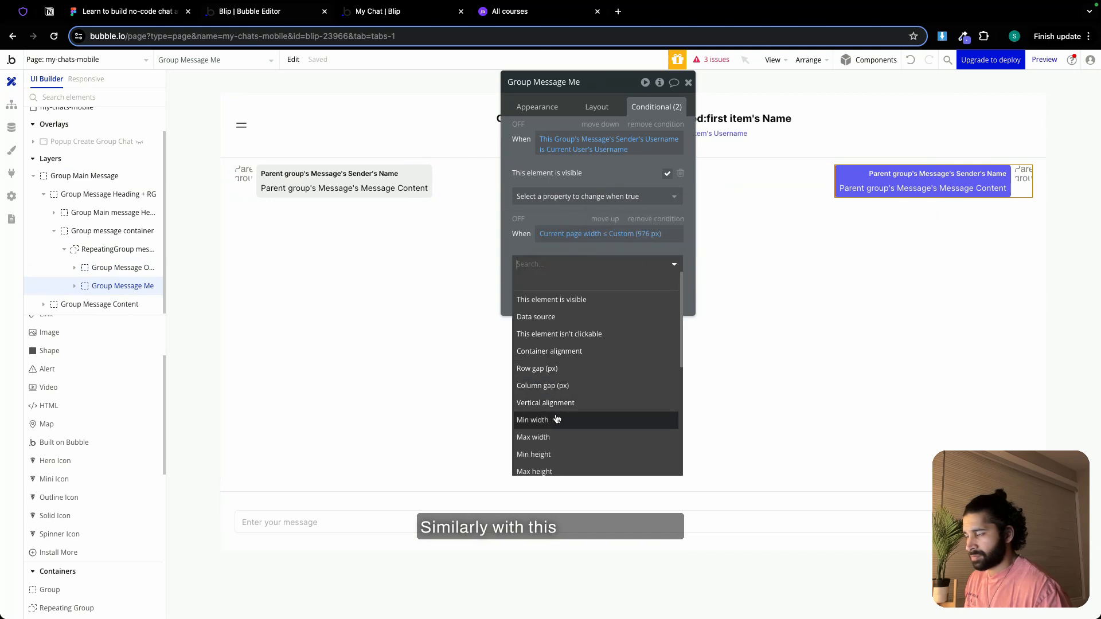
left_click(532, 420)
left_click(645, 260)
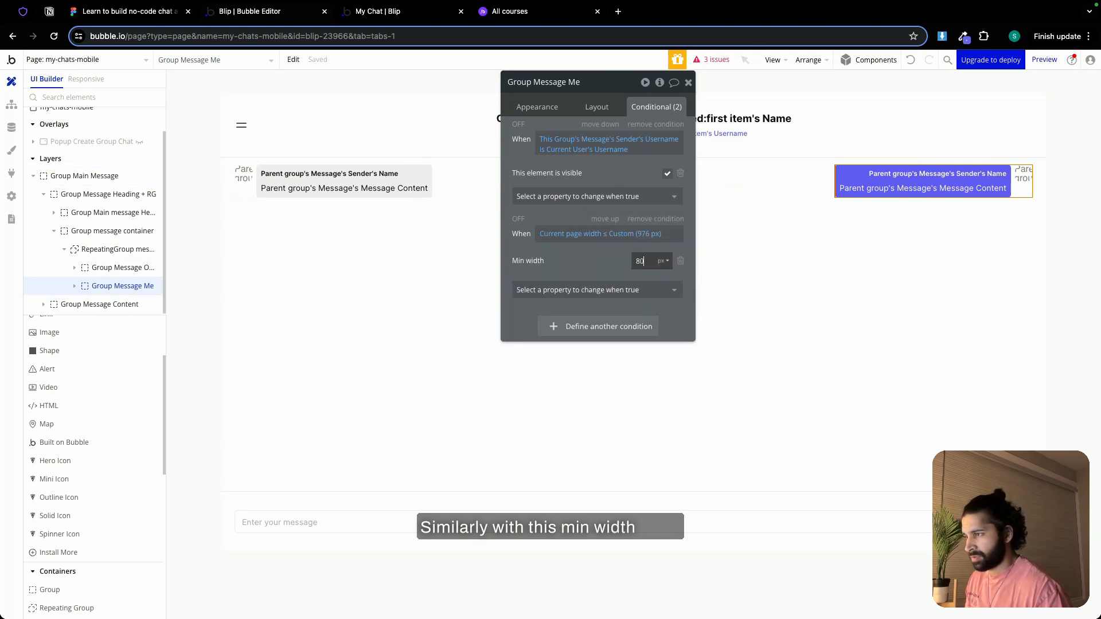
left_click(662, 261)
left_click(663, 289)
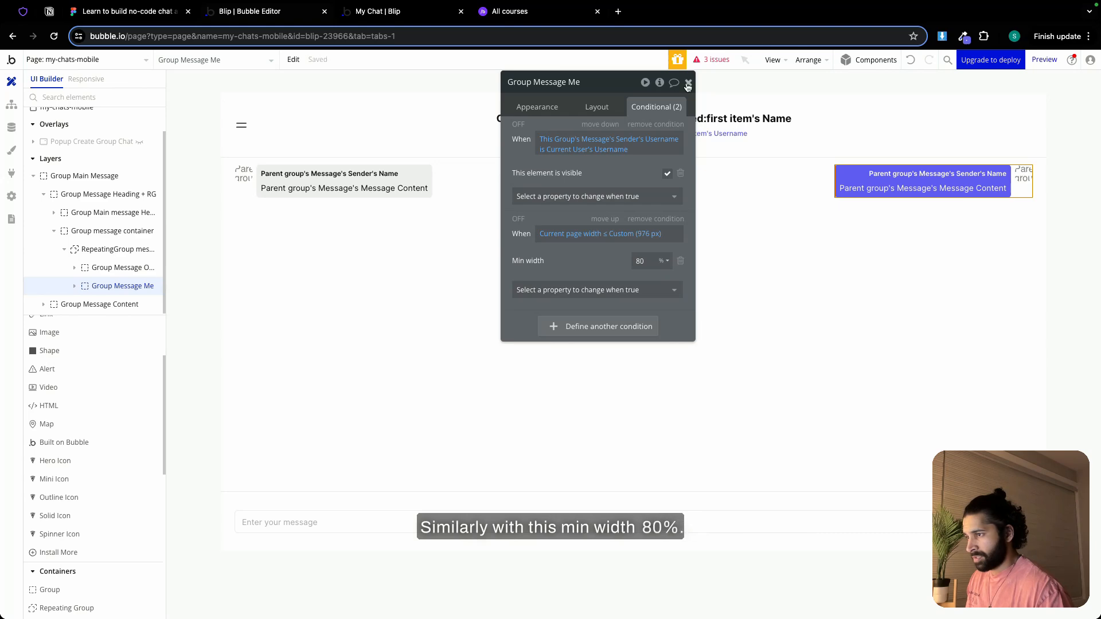
left_click(688, 82)
Switch to the My Chat preview and shrink it to phone width to check the message alignment in the Bubble 24 chat
left_click(38, 22)
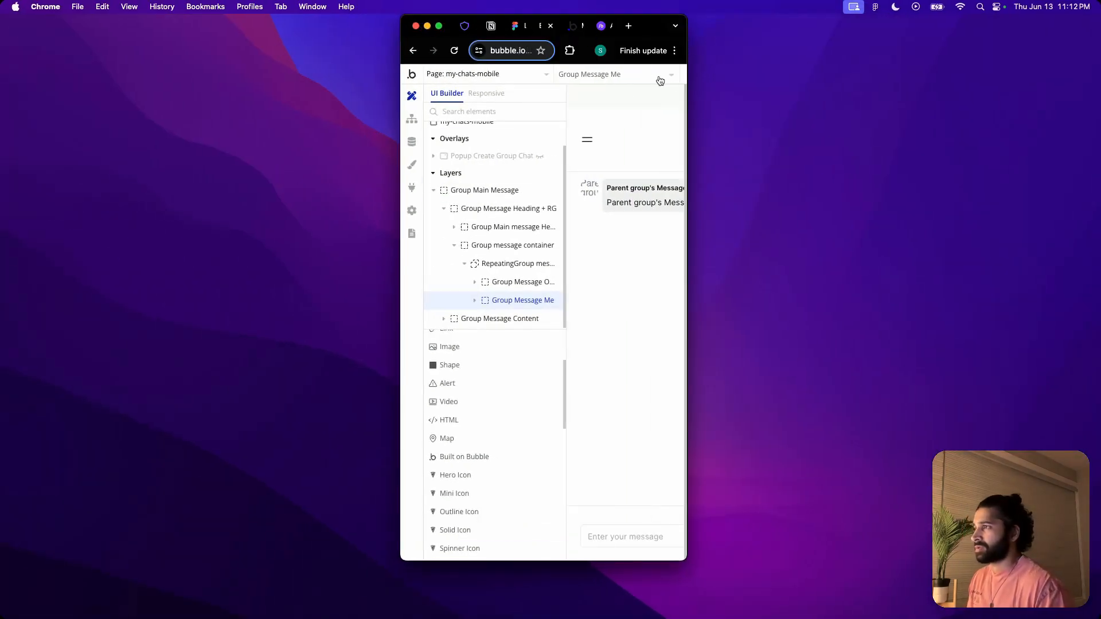
left_click_drag(687, 112, 1058, 115)
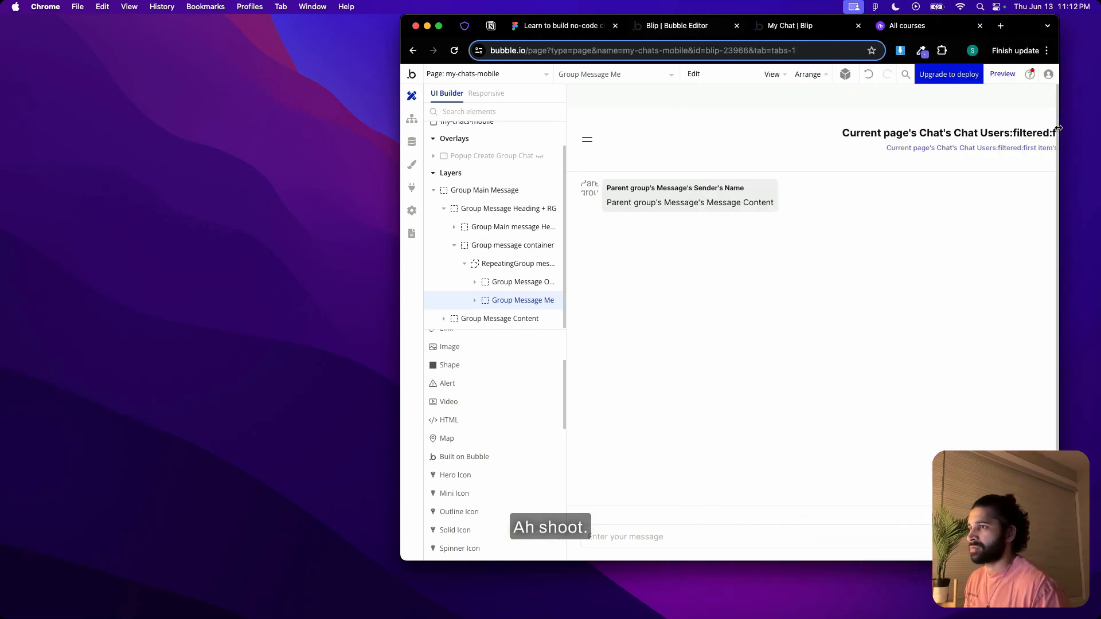
left_click(805, 29)
left_click(778, 77)
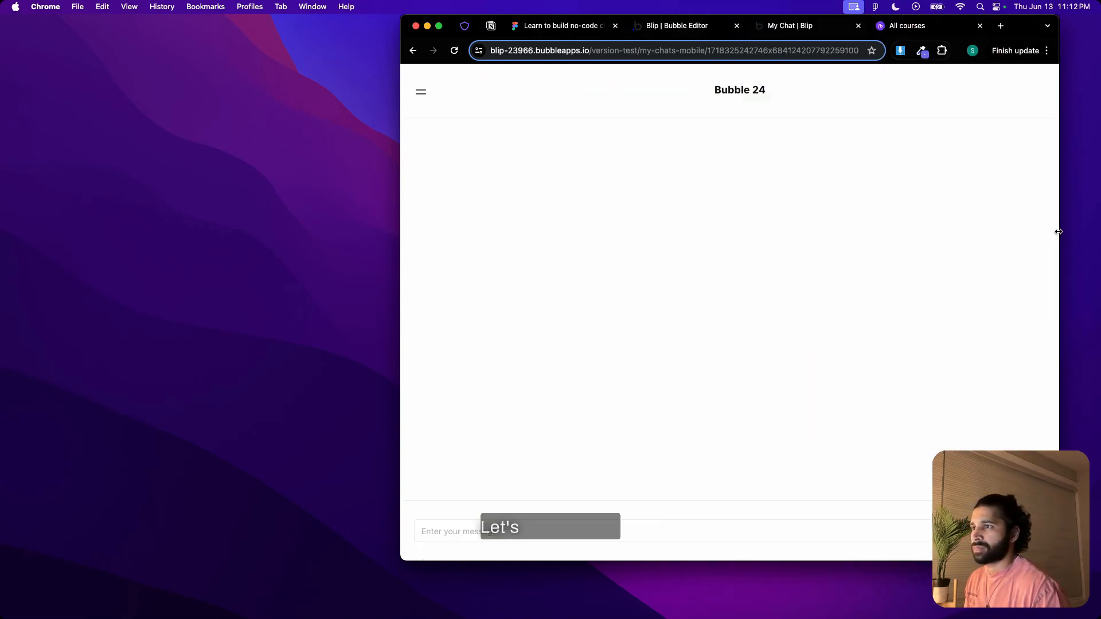
left_click_drag(1058, 234, 632, 214)
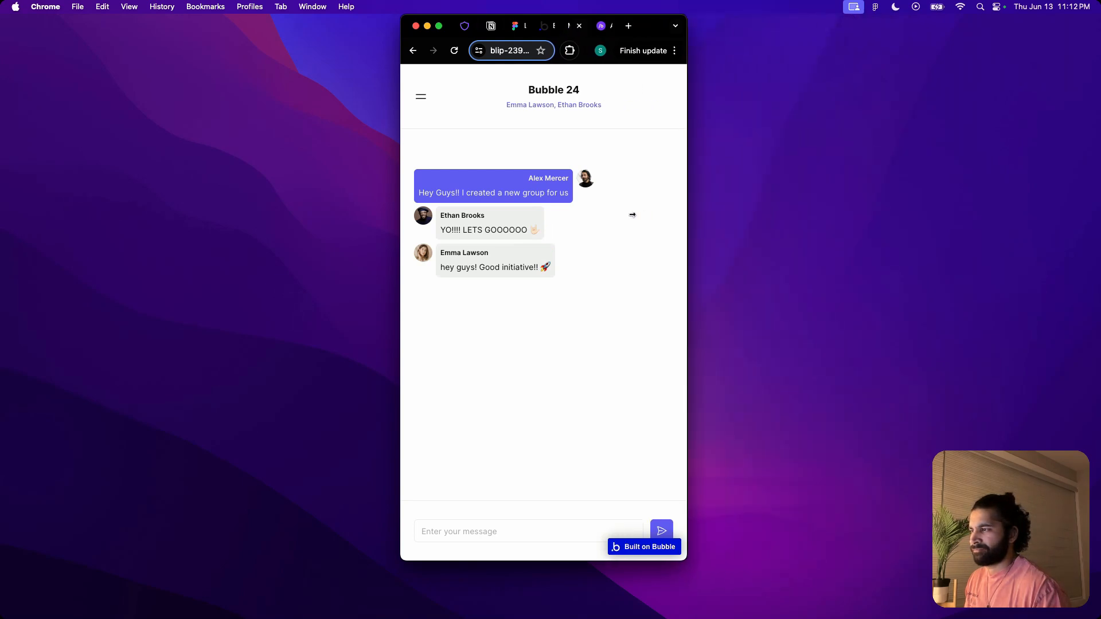
left_click_drag(686, 223, 654, 220)
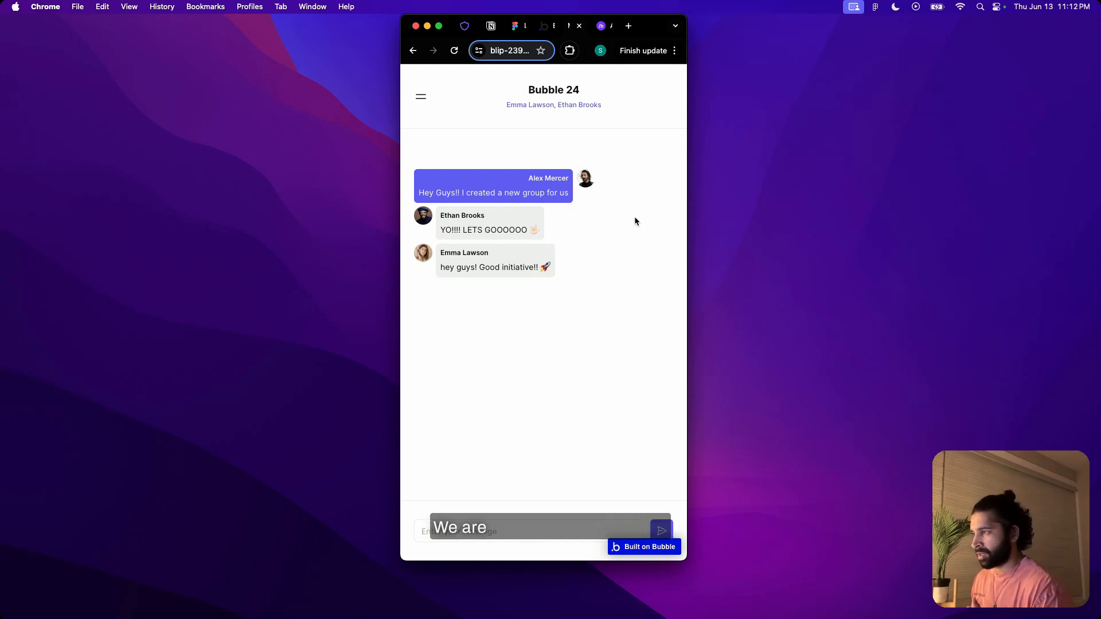
Widen the preview window again and return to the full-screen Bubble editor
left_click_drag(688, 222, 1094, 174)
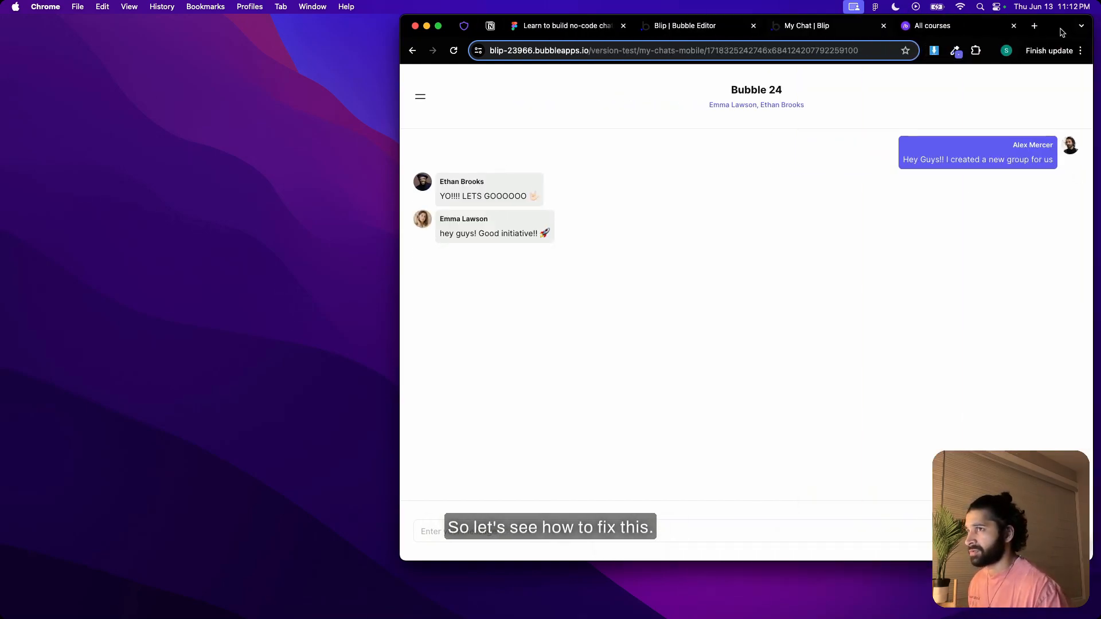
left_click_drag(1064, 32, 892, 39)
left_click_drag(912, 216, 1043, 194)
left_click(272, 33)
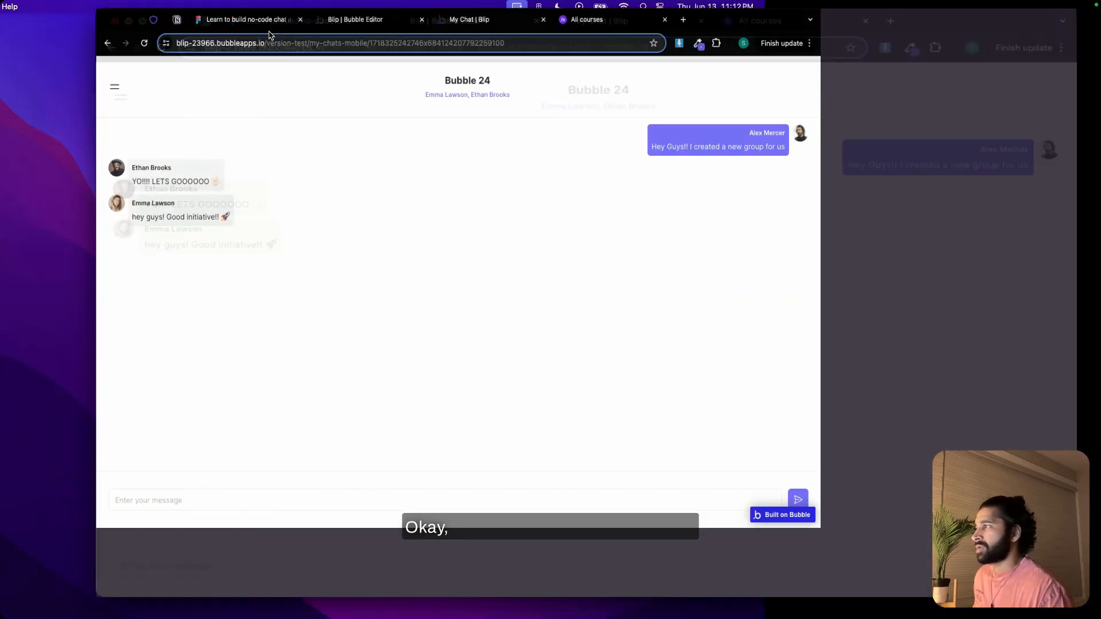
left_click(274, 17)
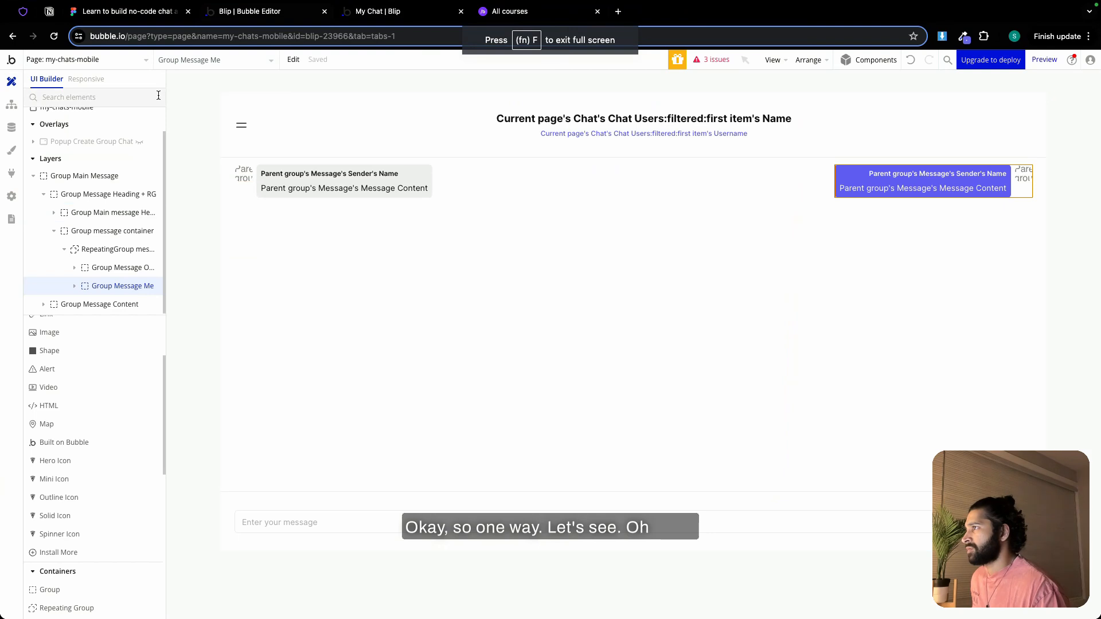
Show my-chats-mobile in the responsive view and narrow the page to about 710 px
left_click(85, 79)
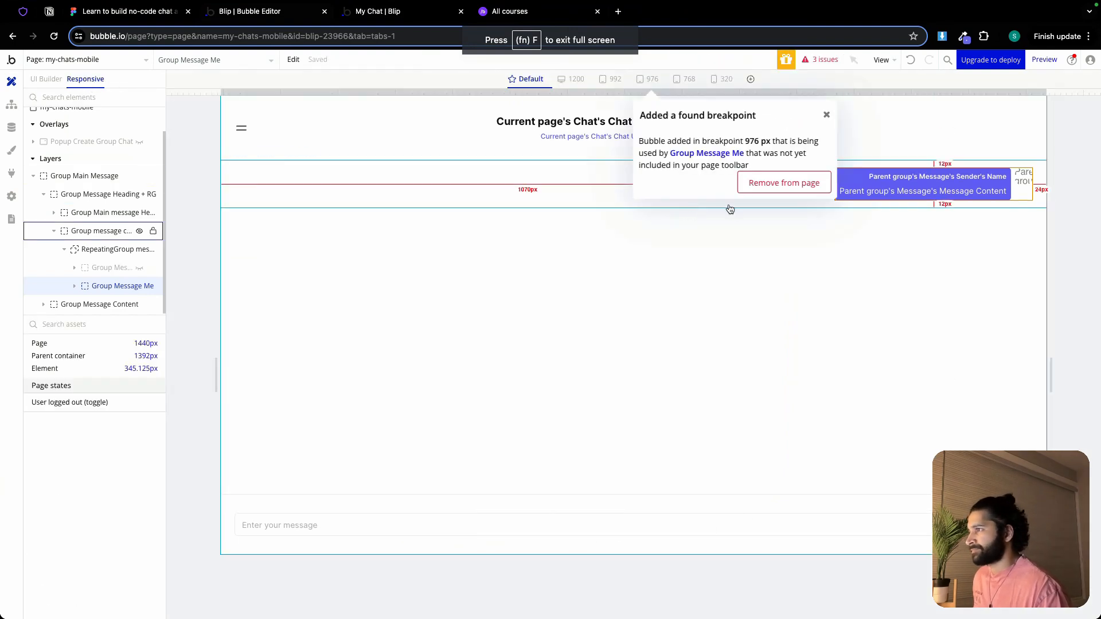
double_click(413, 179)
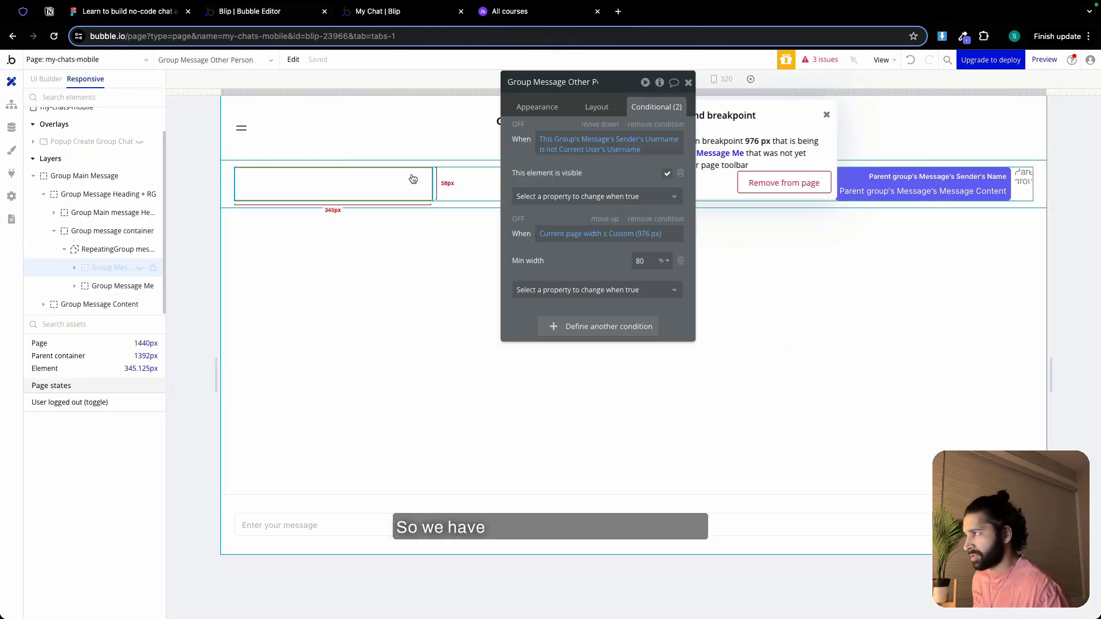
left_click(688, 85)
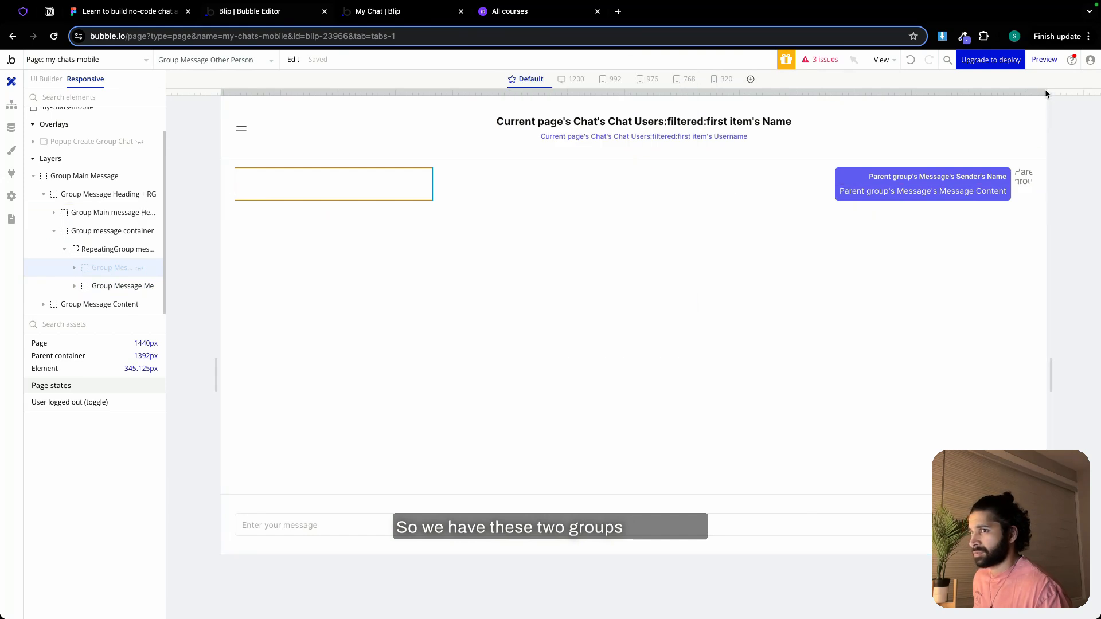
left_click_drag(1044, 90, 807, 111)
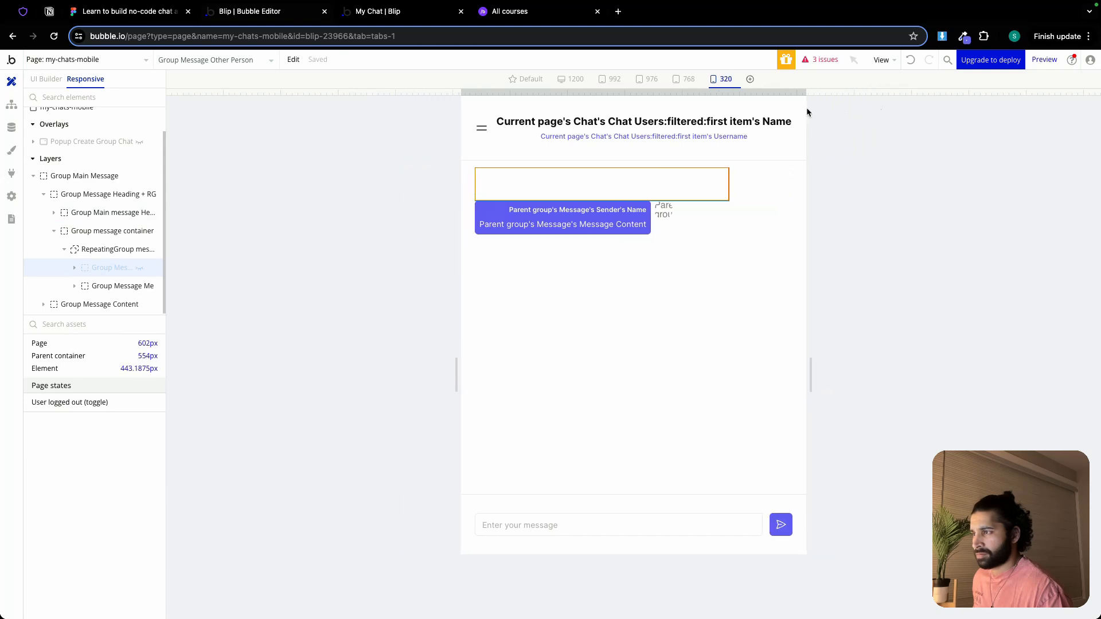
left_click_drag(806, 108, 837, 106)
Add a Container alignment property to Group Message Me's 976 px condition and align its contents to the right
left_click(651, 224)
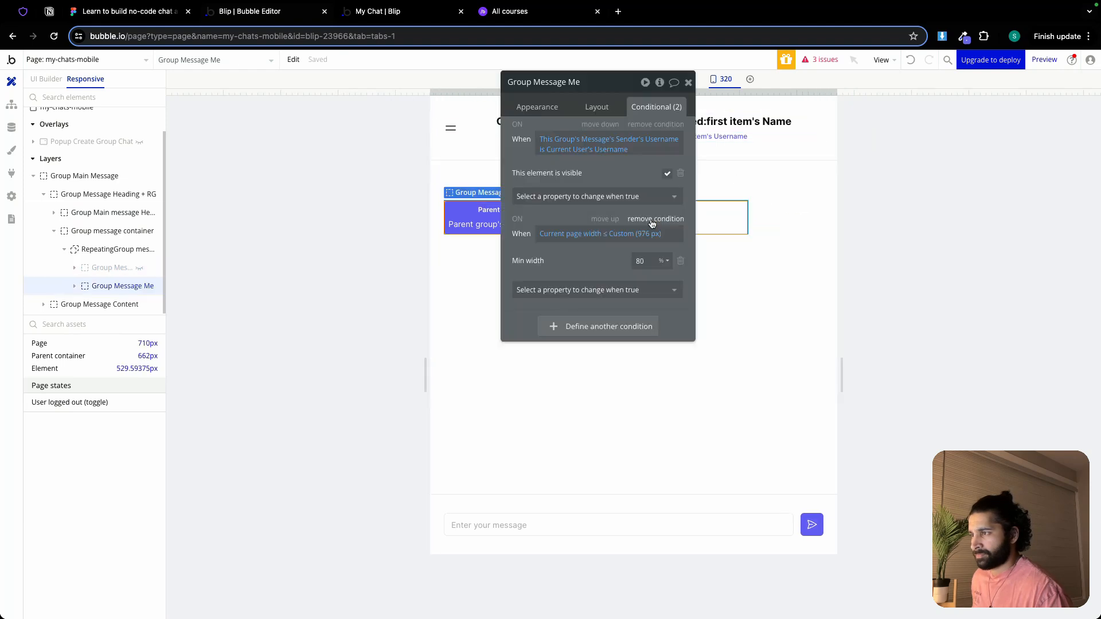
left_click(633, 292)
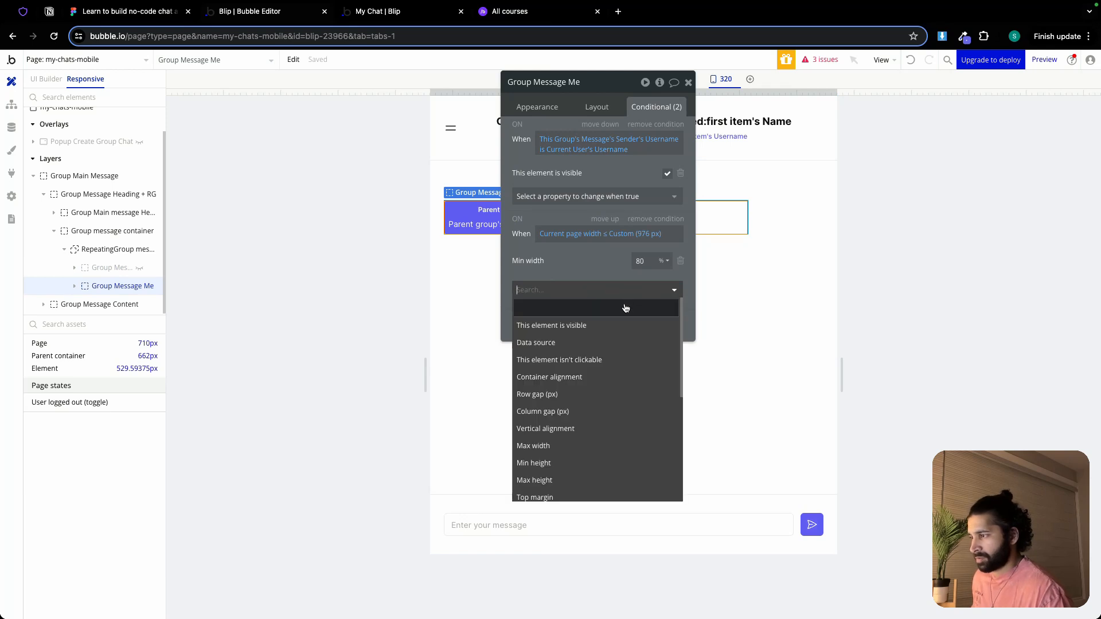
left_click(583, 378)
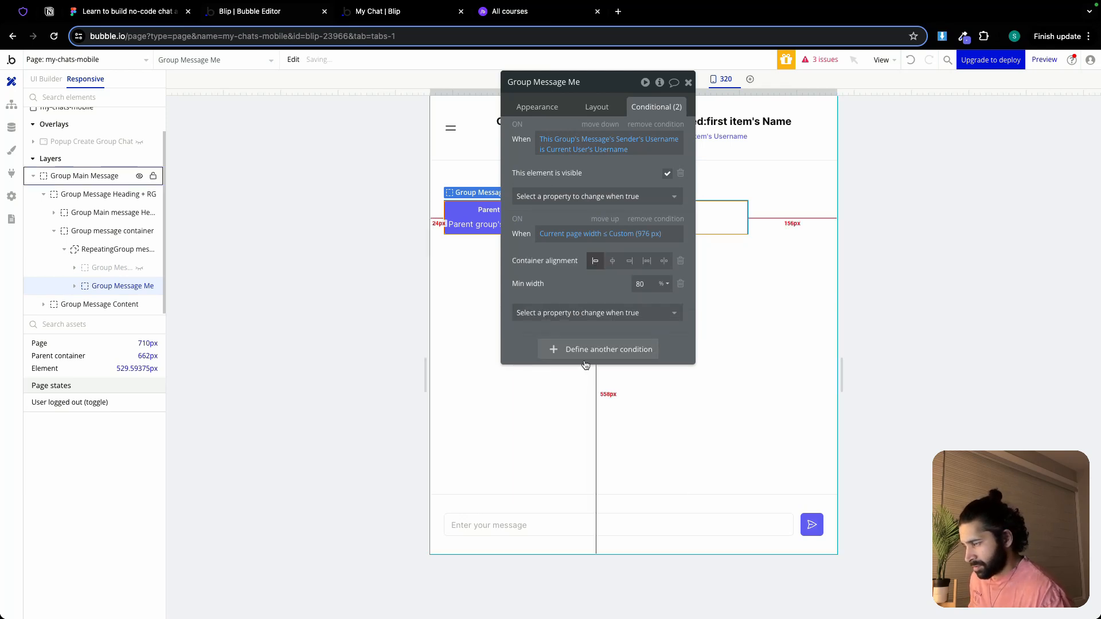
left_click(629, 261)
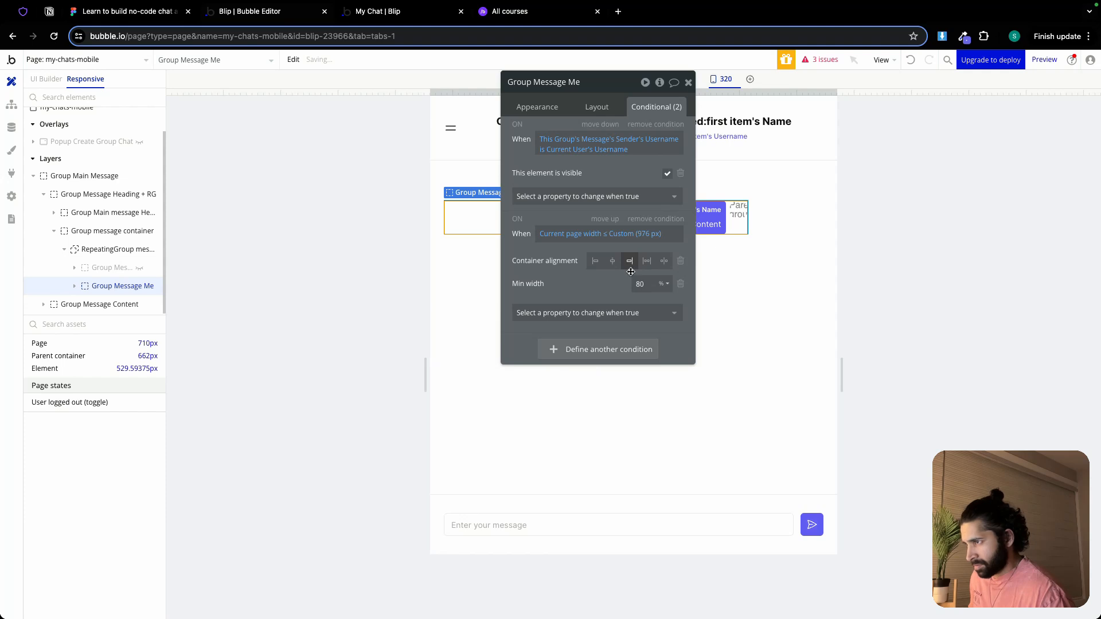
Check the layout settings of RepeatingGroup message, including its cell container layout and alignment
left_click(790, 229)
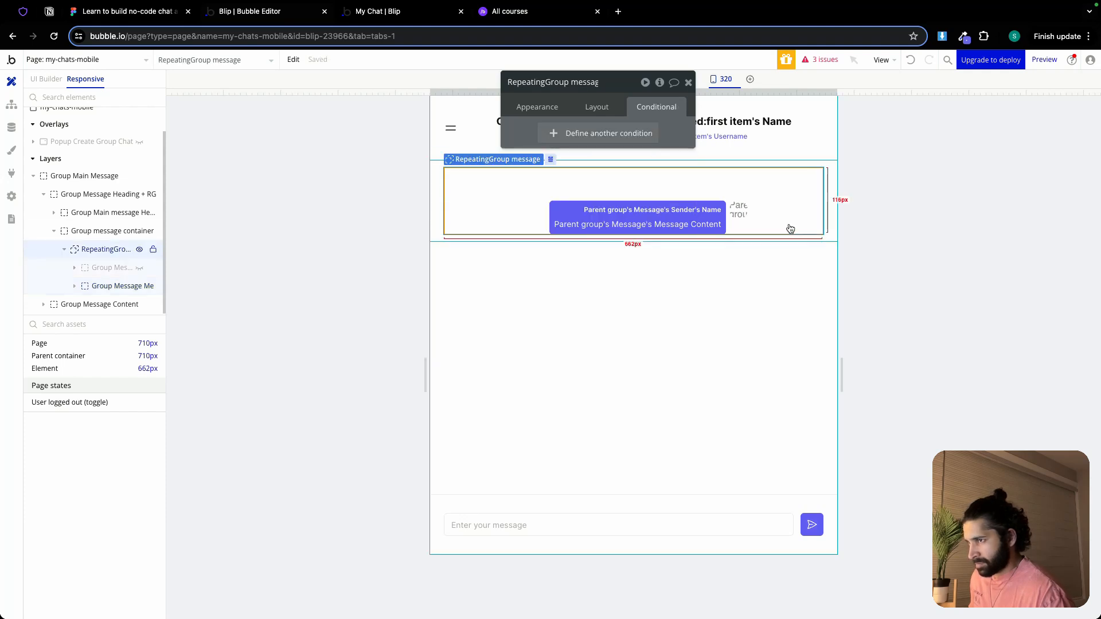
left_click(594, 110)
left_click(687, 82)
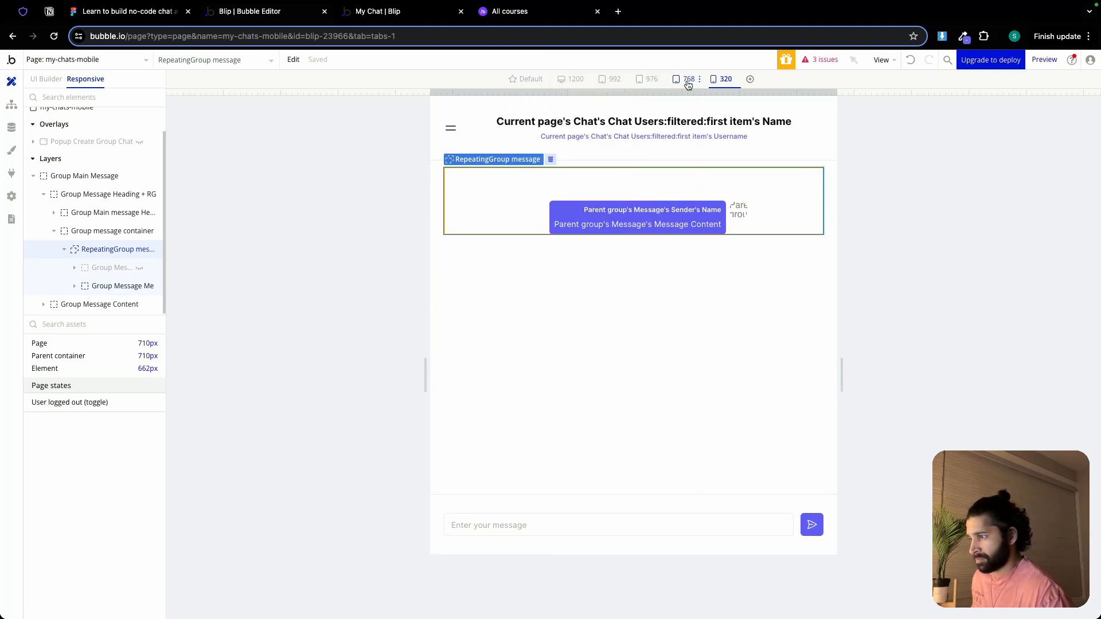
double_click(769, 212)
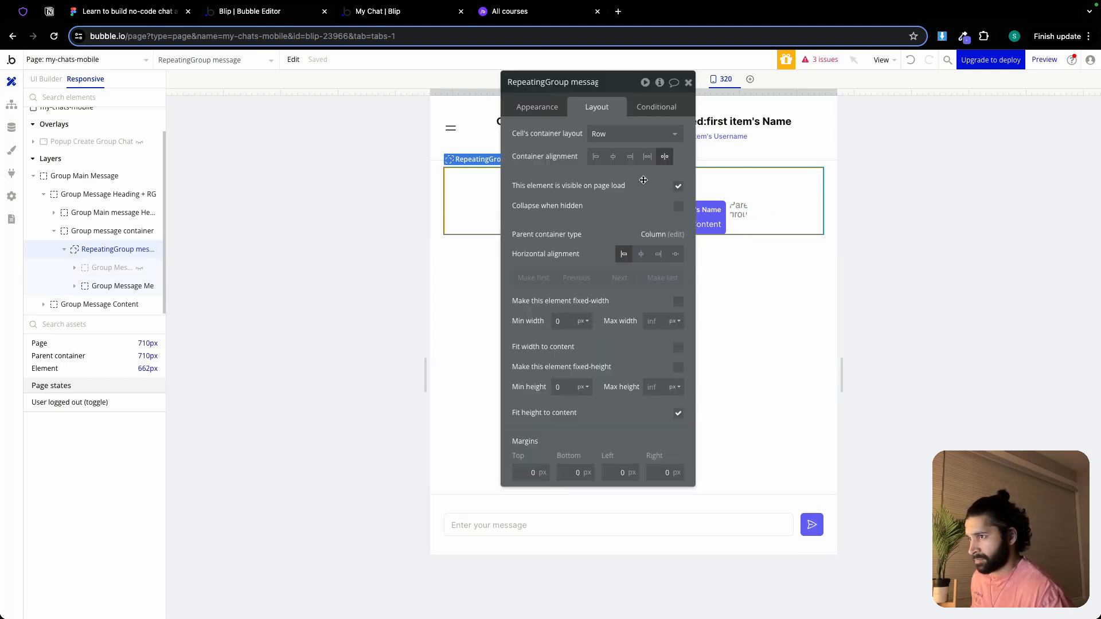
left_click(688, 82)
Set the Min width in Group Message Me's 976 px condition to 100%
double_click(736, 229)
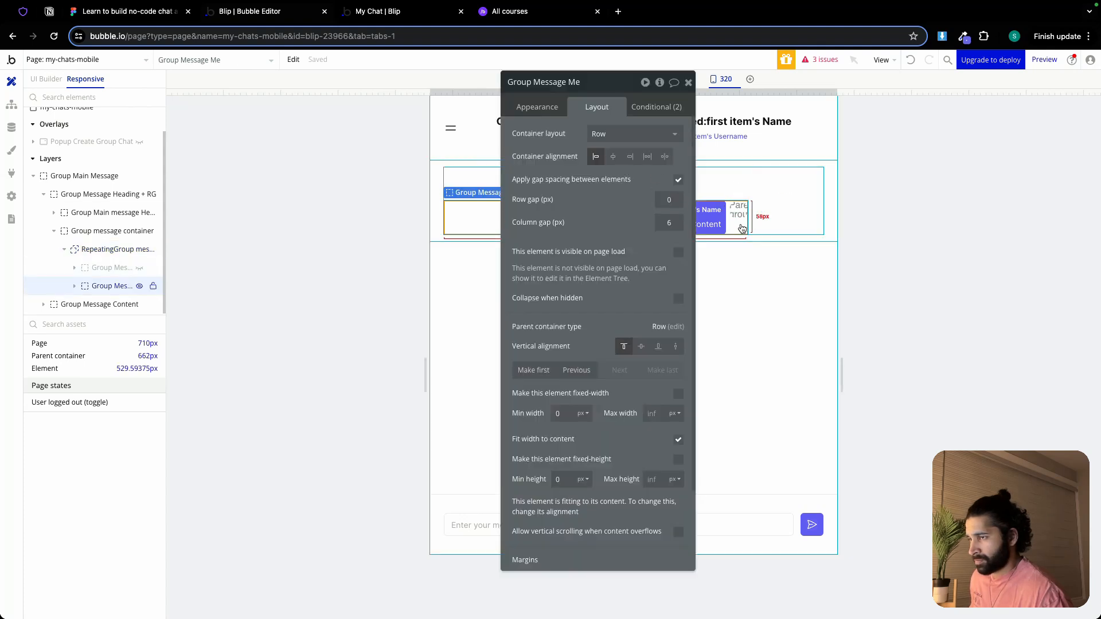
left_click(656, 107)
double_click(640, 285)
type("100")
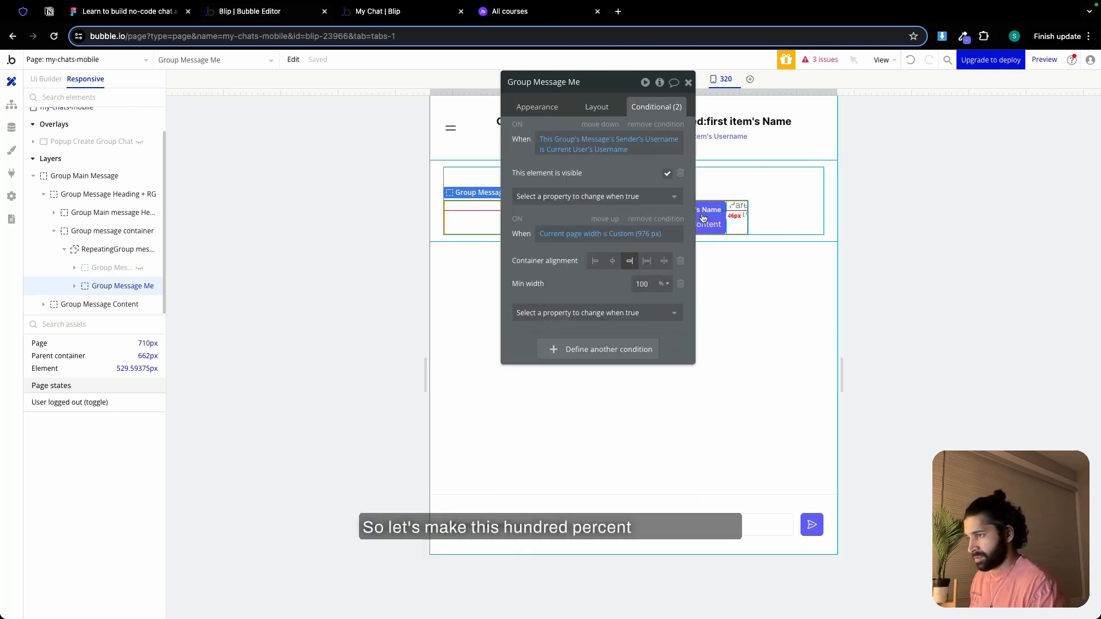
Set the Min width in Group Message Other Person's 976 px condition to 100%
left_click(736, 211)
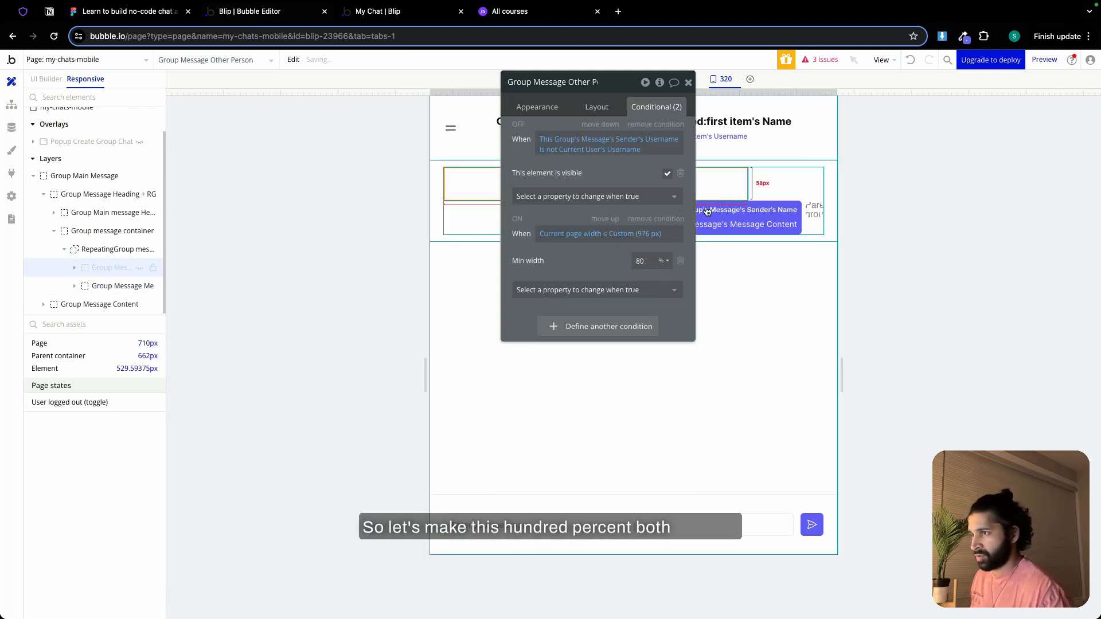
double_click(640, 262)
type("100")
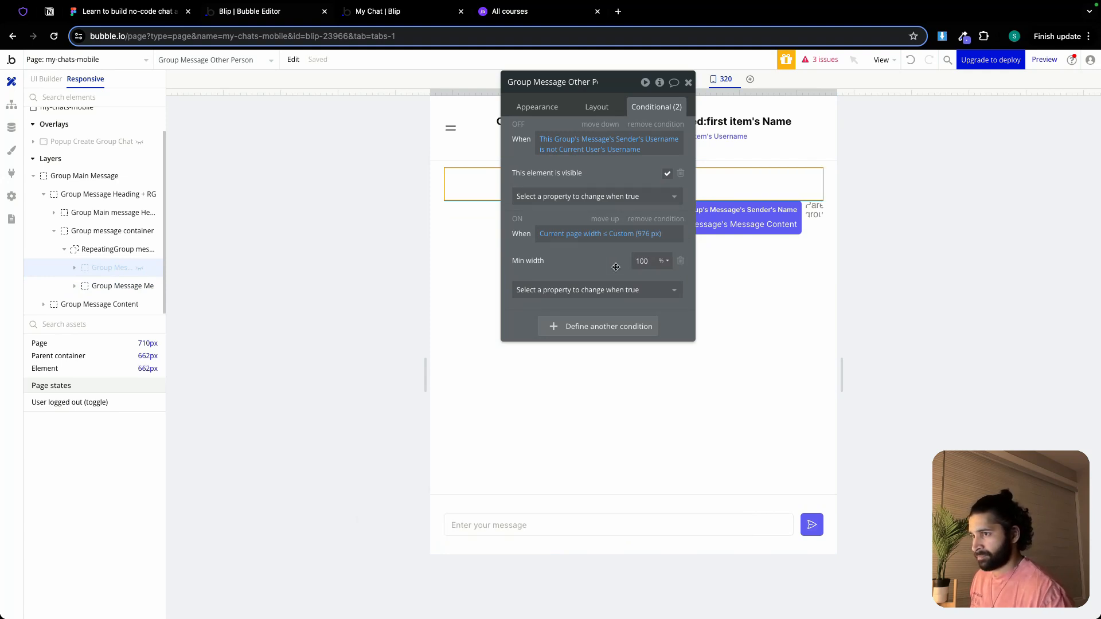
Add a Top margin of 6 to Group Message Me's 976 px condition
left_click(810, 233)
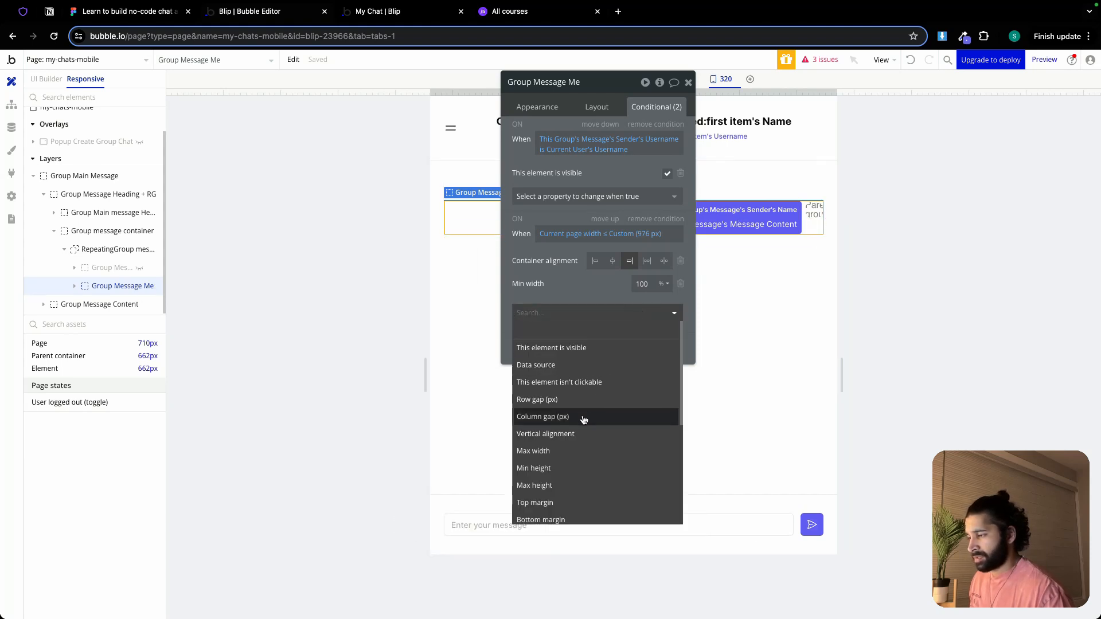
left_click(561, 477)
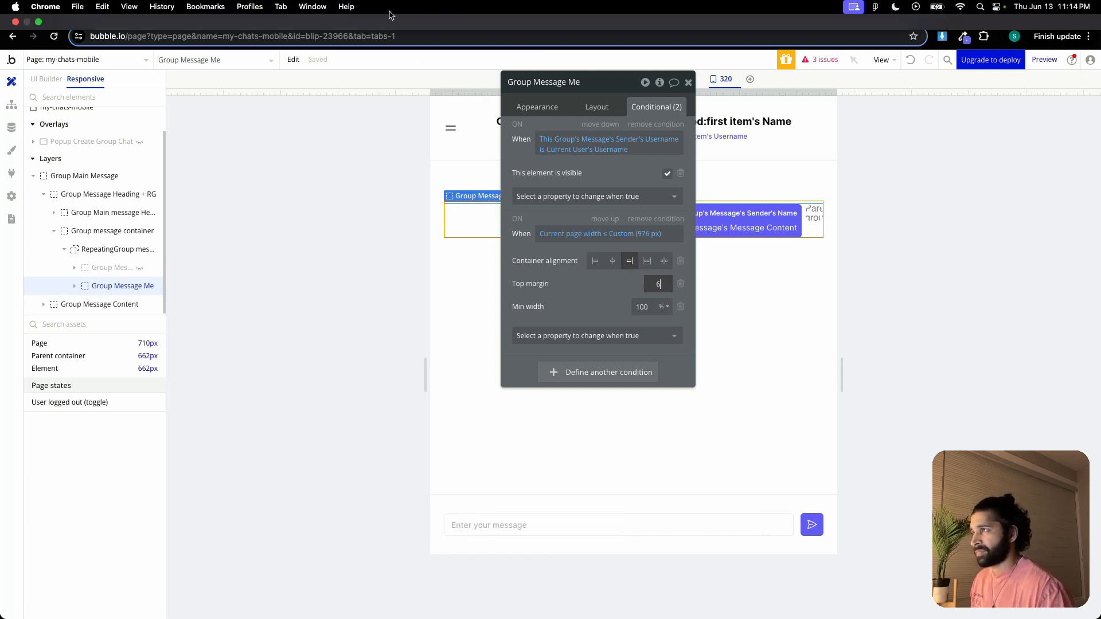
Switch to the live app preview and examine the message layout of the group and one-to-one chats at different window widths
left_click(399, 13)
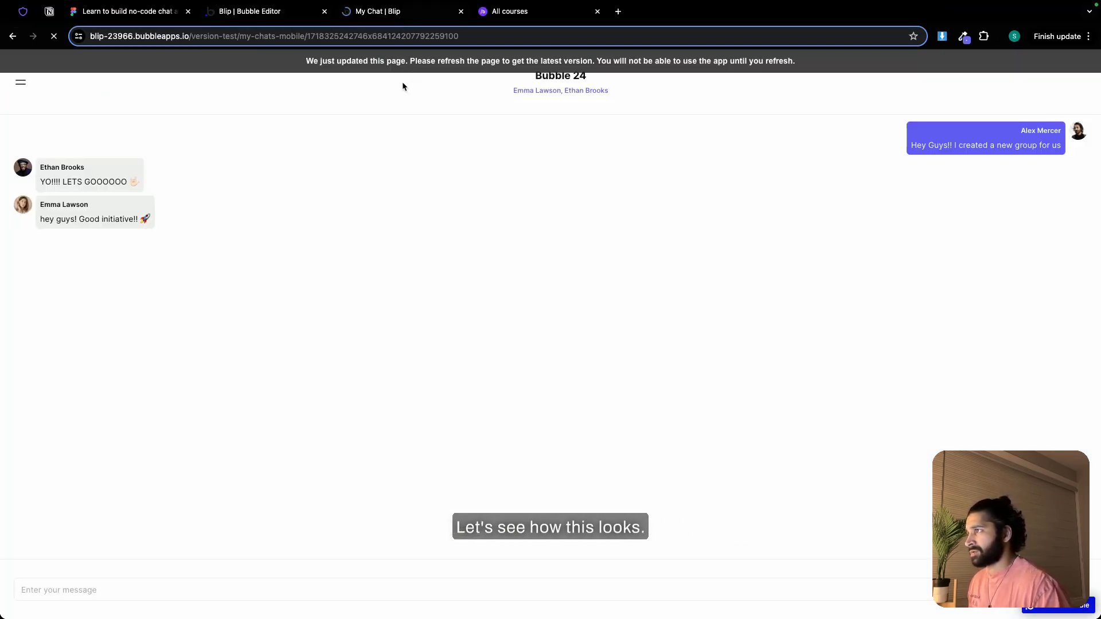
left_click(36, 19)
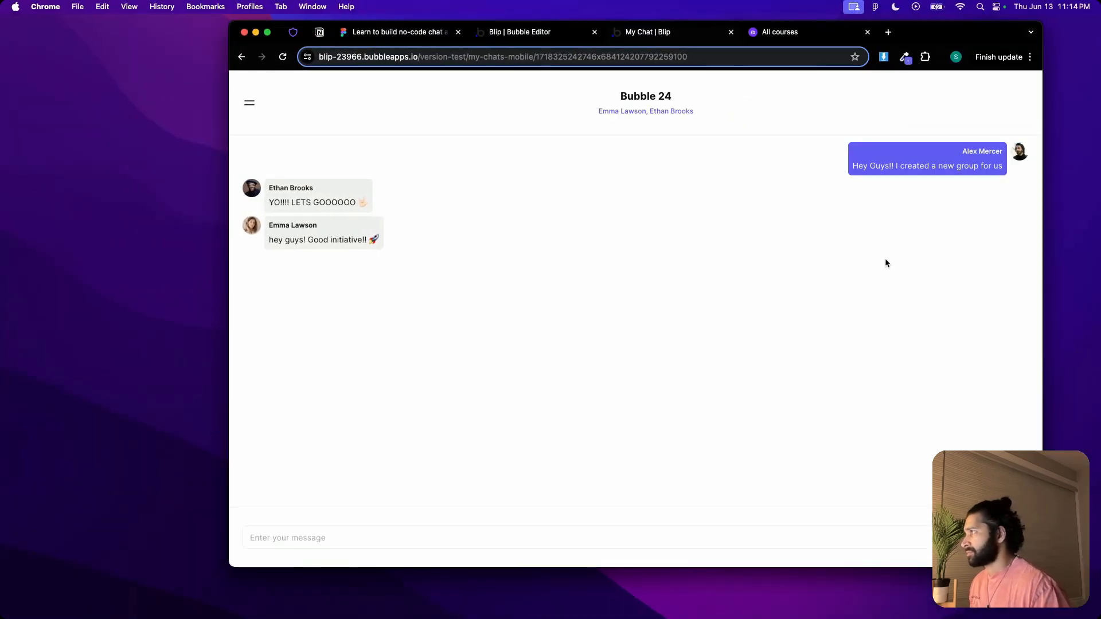
left_click_drag(1042, 265, 1062, 226)
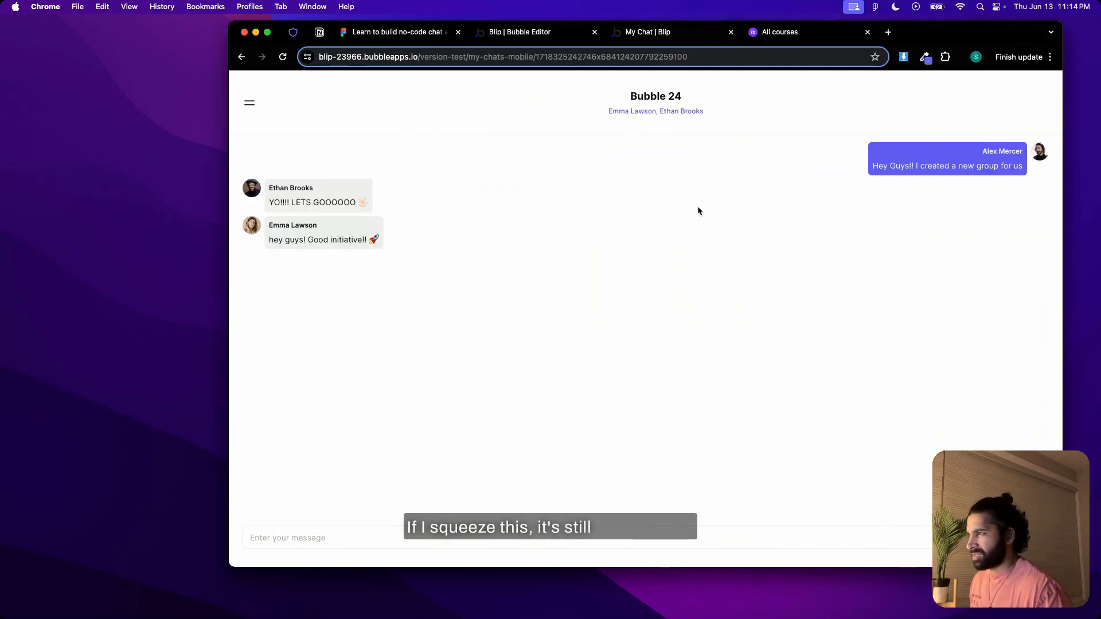
left_click(247, 104)
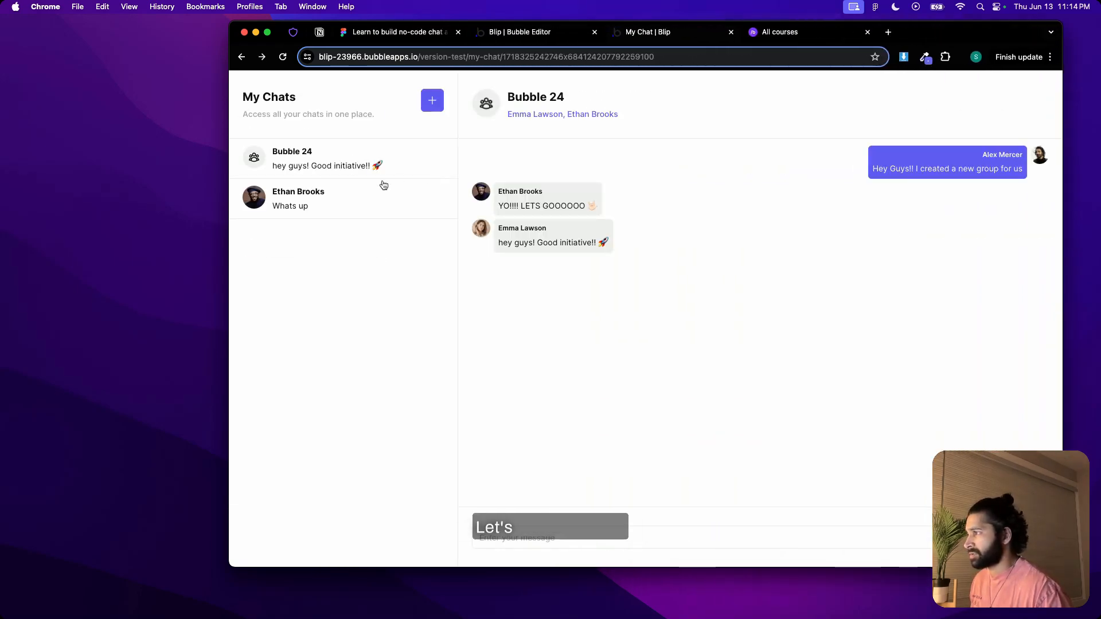
left_click(356, 195)
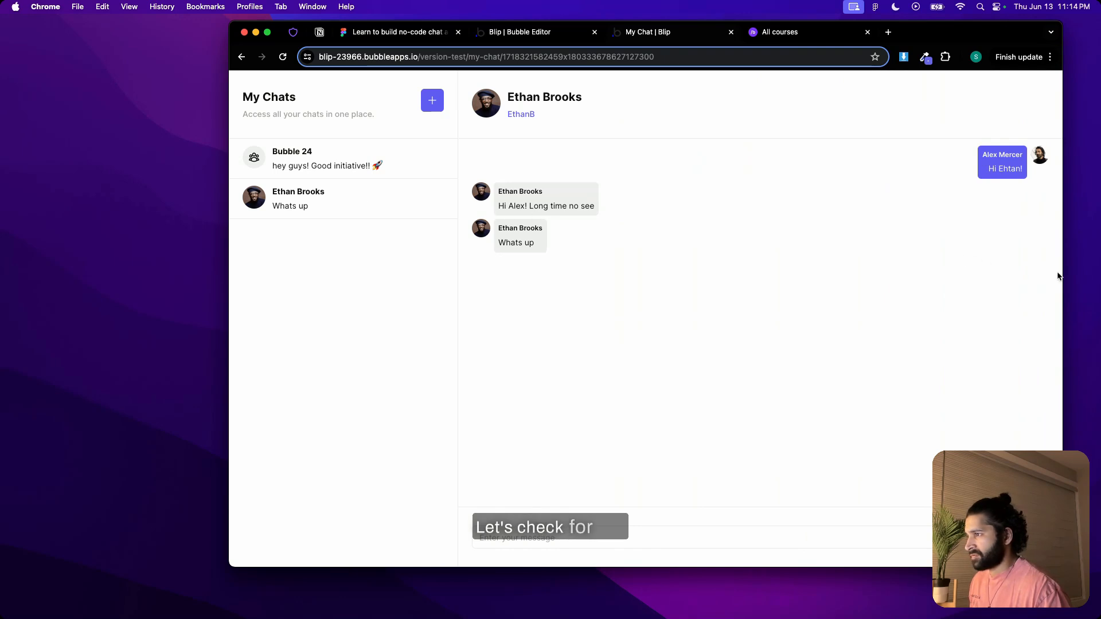
left_click_drag(1061, 273, 623, 230)
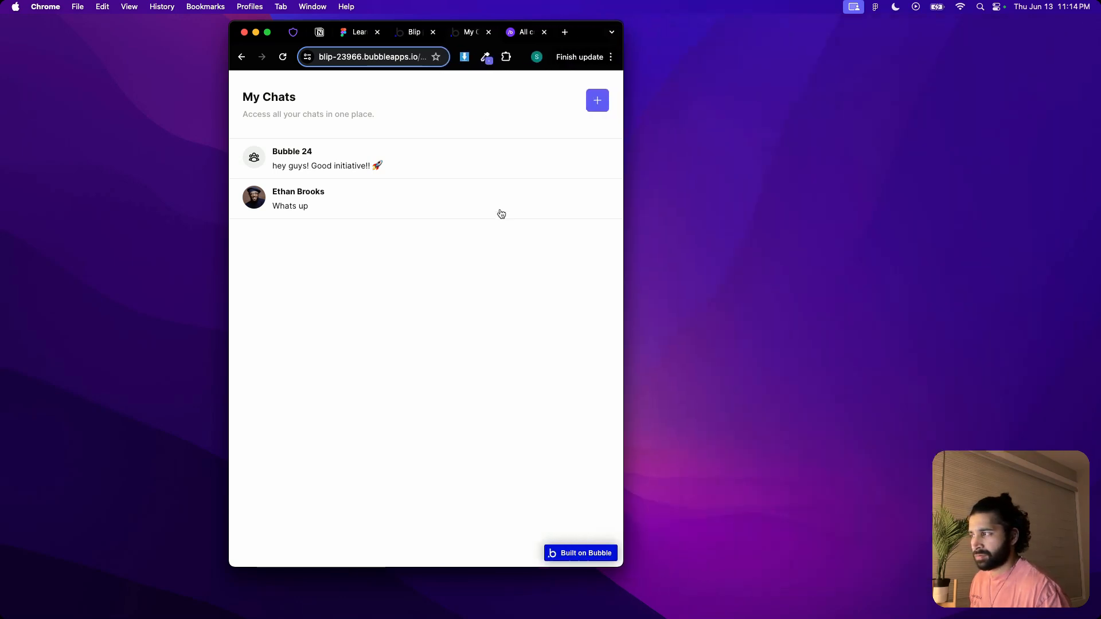
left_click(501, 213)
left_click_drag(624, 271, 1049, 253)
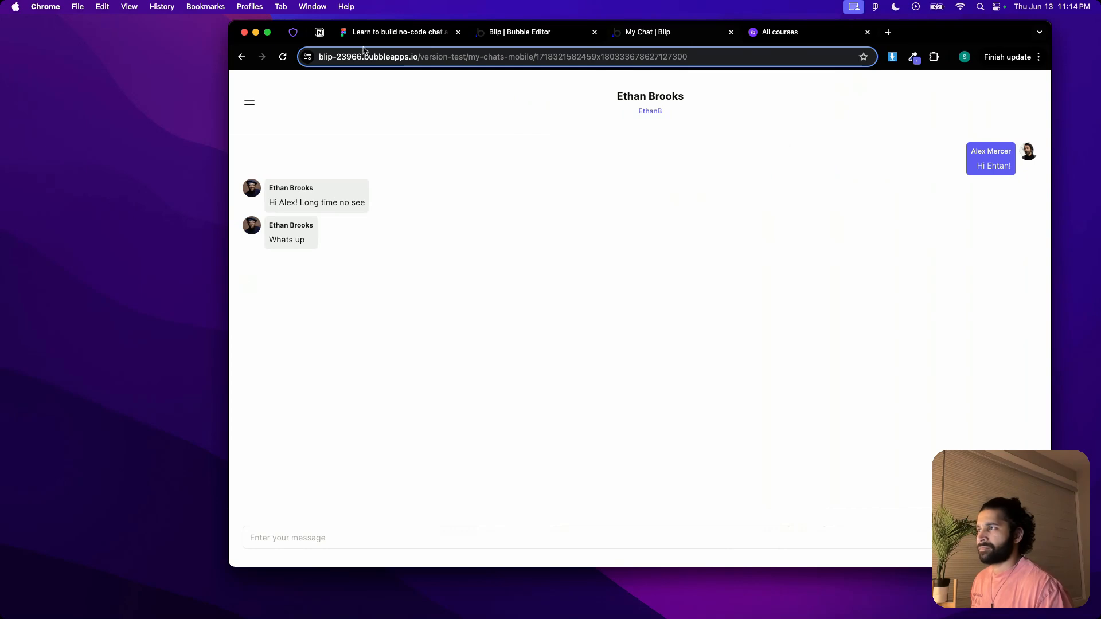
Back in the Bubble editor, show the hidden Group Message Other Person on the canvas and widen the responsive page view to about 843 px
left_click(569, 32)
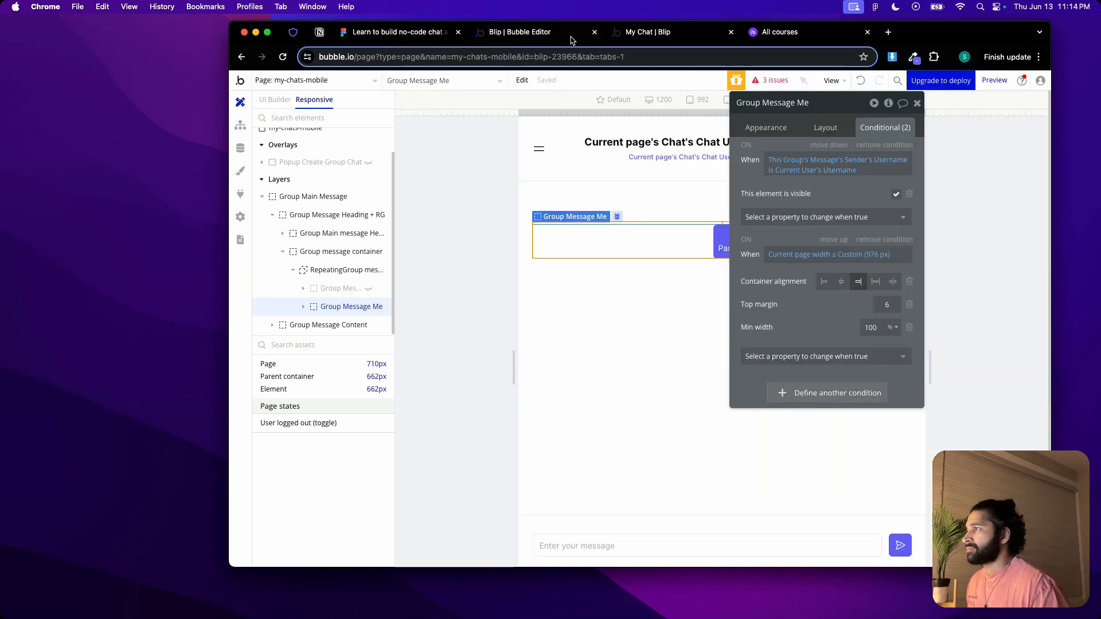
left_click(915, 103)
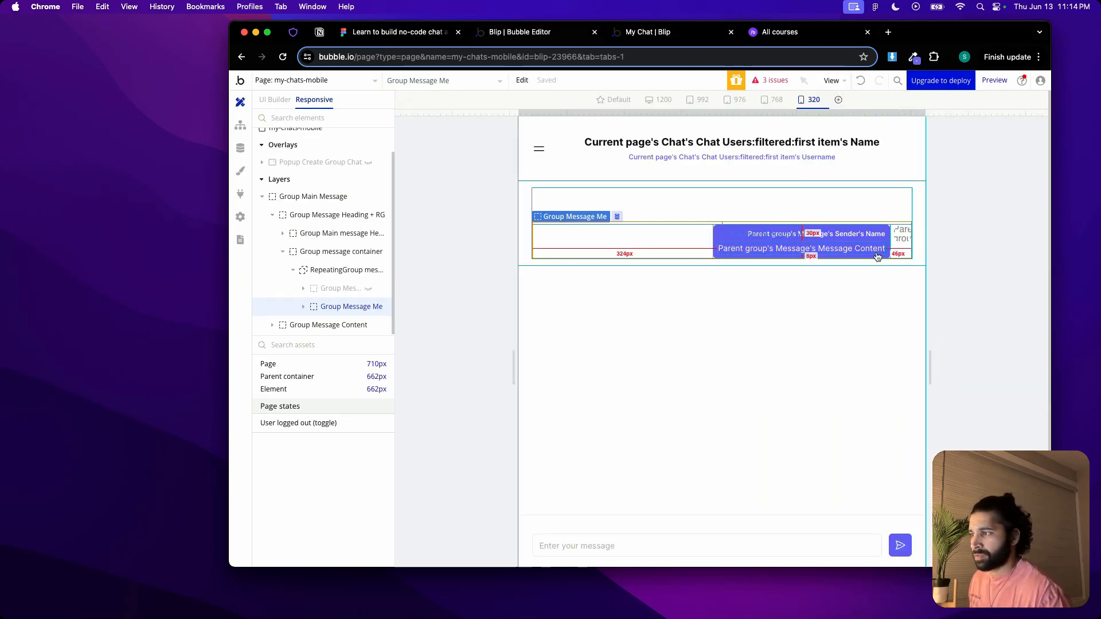
mouse_move(926, 112)
left_mouse_down()
mouse_move(1041, 116)
mouse_move(931, 122)
left_mouse_up()
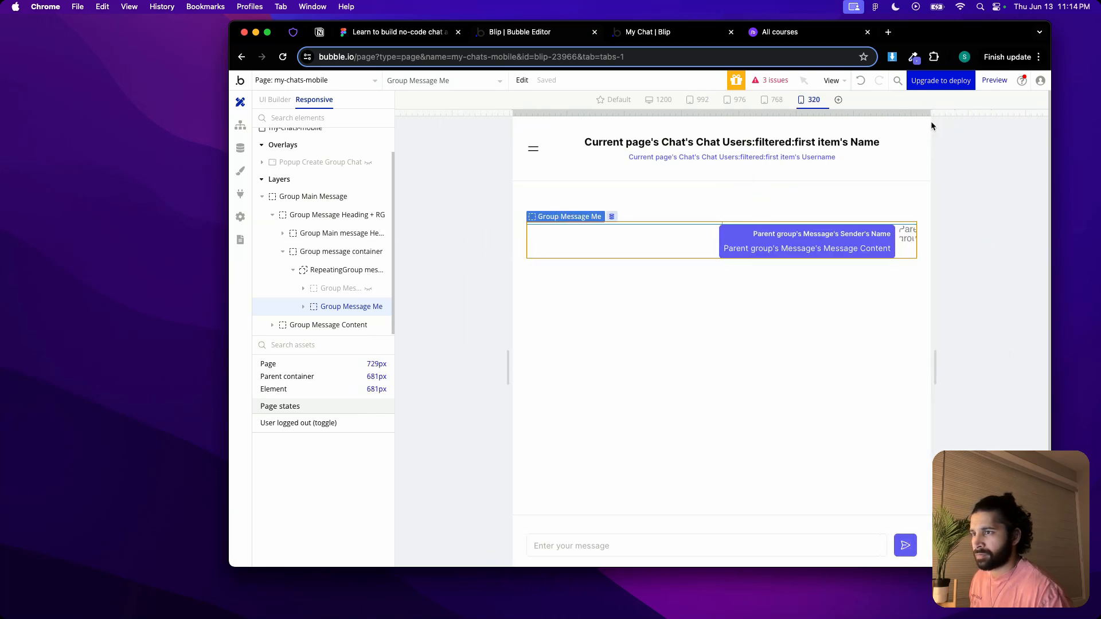
double_click(710, 209)
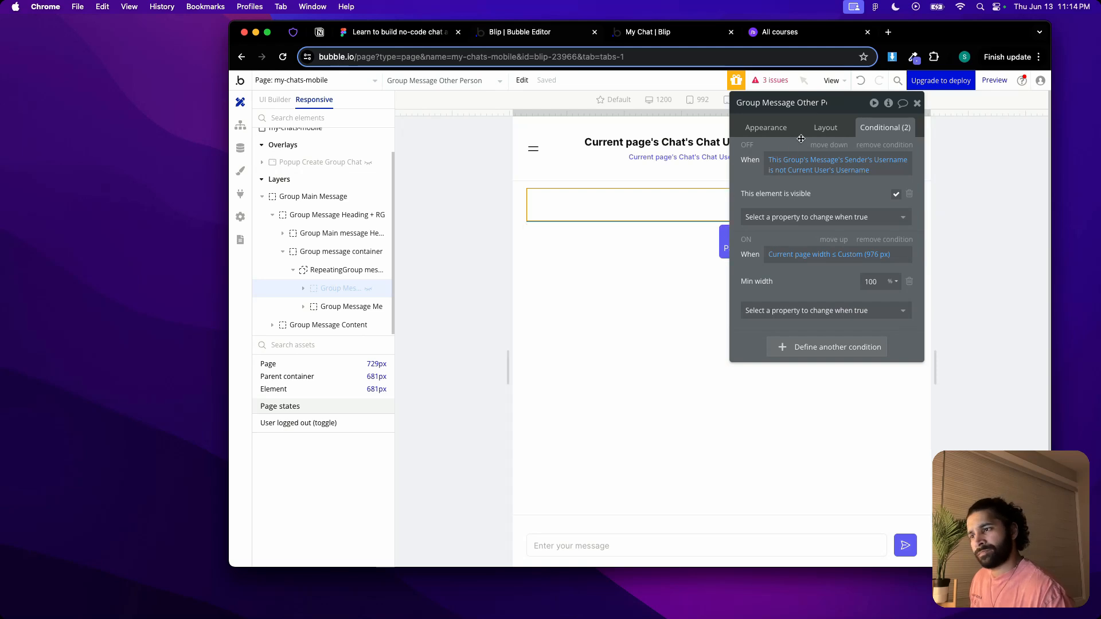
left_click(821, 129)
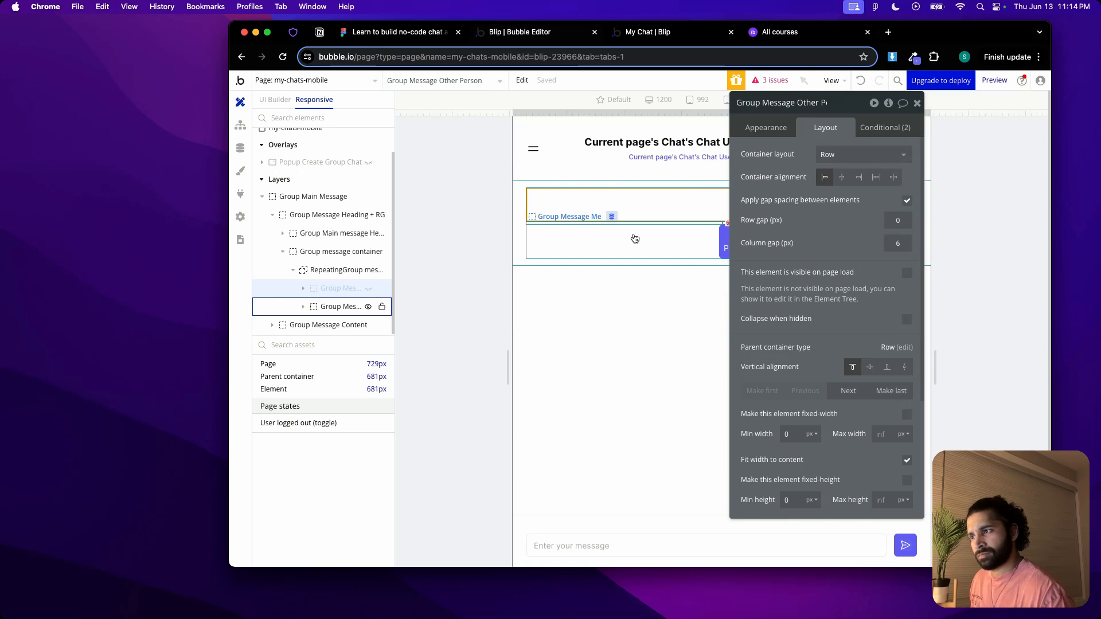
left_click(635, 239)
left_click(642, 208)
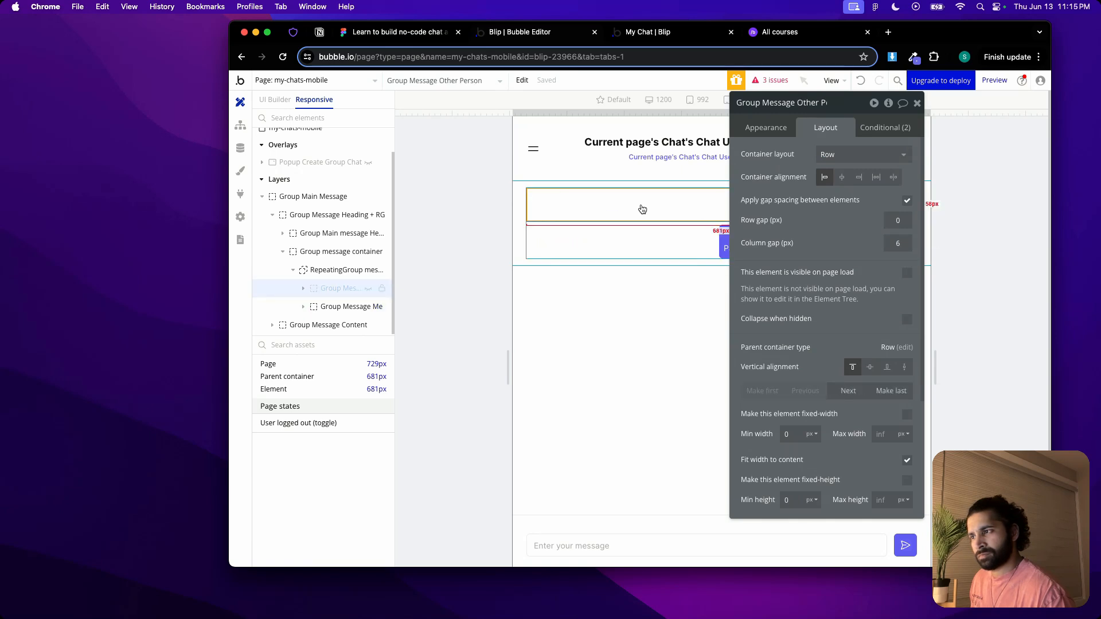
left_click(368, 288)
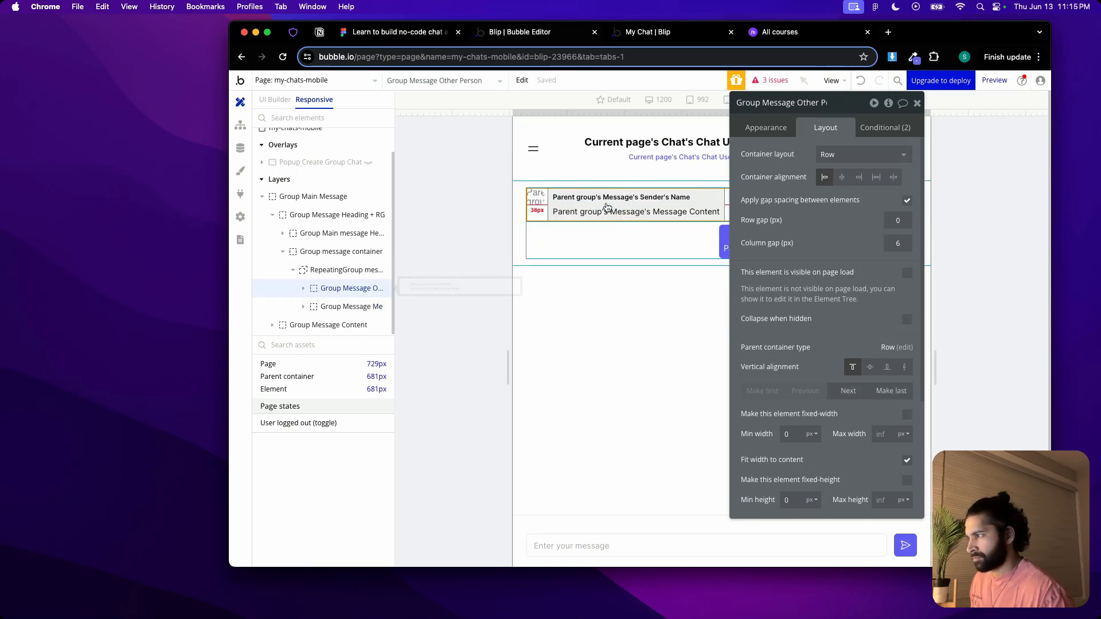
left_click(916, 104)
left_click_drag(931, 113, 964, 115)
Remove the Top margin property from Group Message Me's 976 px condition
double_click(707, 252)
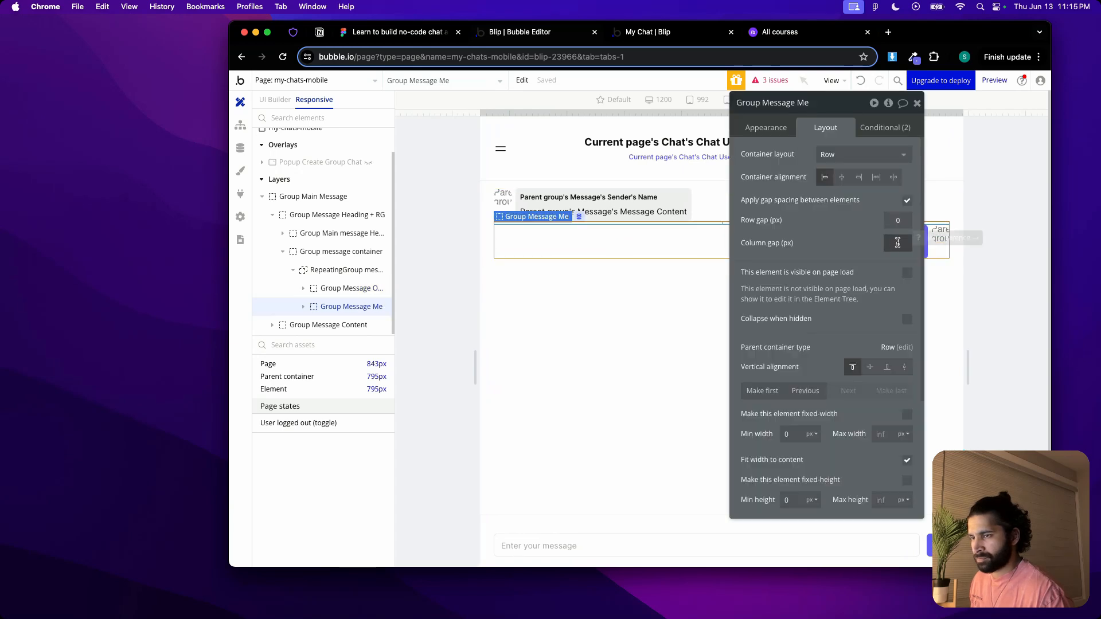
left_click(877, 133)
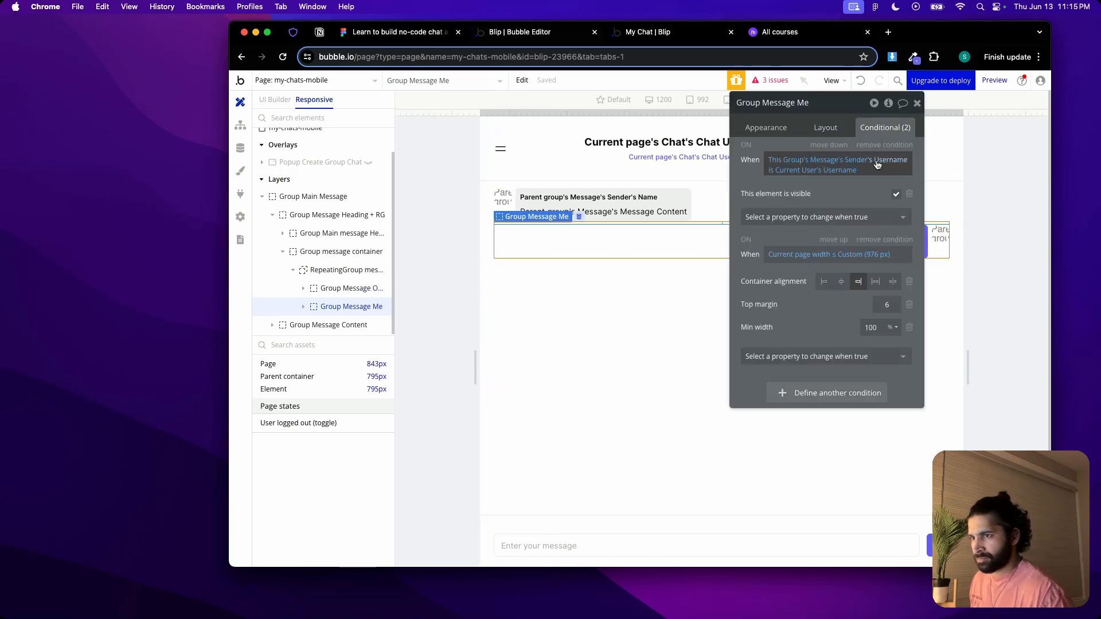
left_click(909, 305)
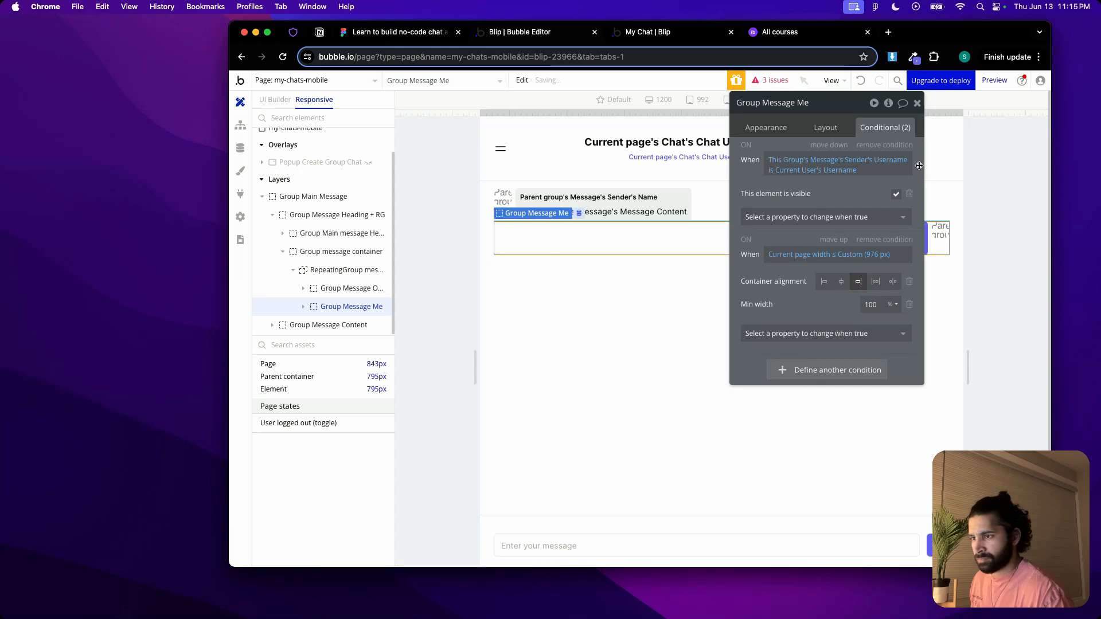
left_click(917, 104)
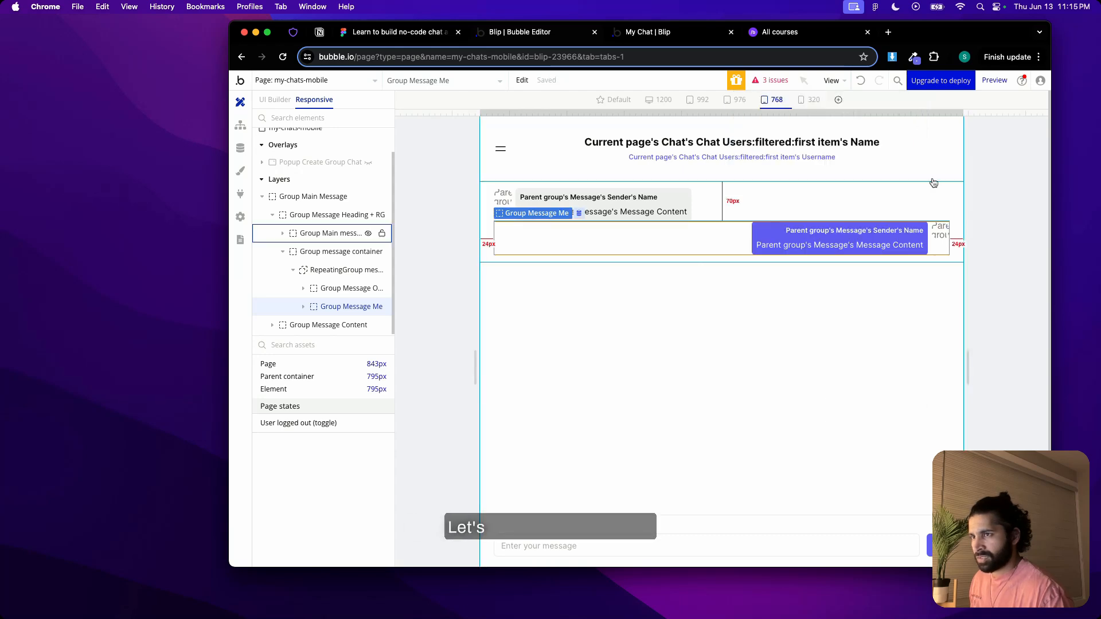
Check the layout settings of Group message container and of the other person's inner message bubble group
double_click(486, 227)
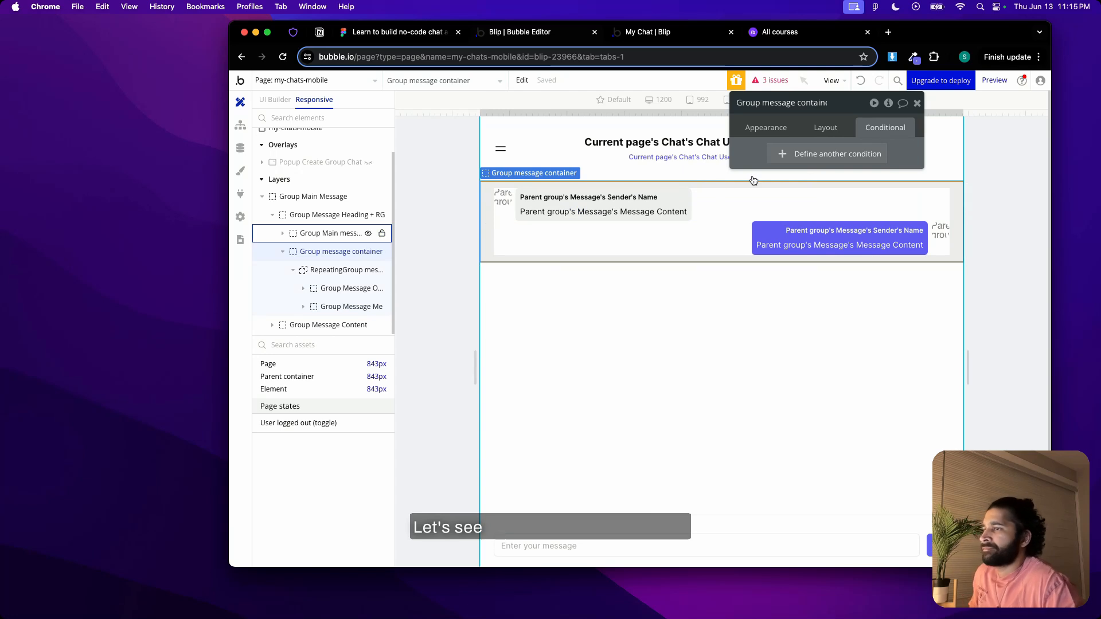
left_click(794, 127)
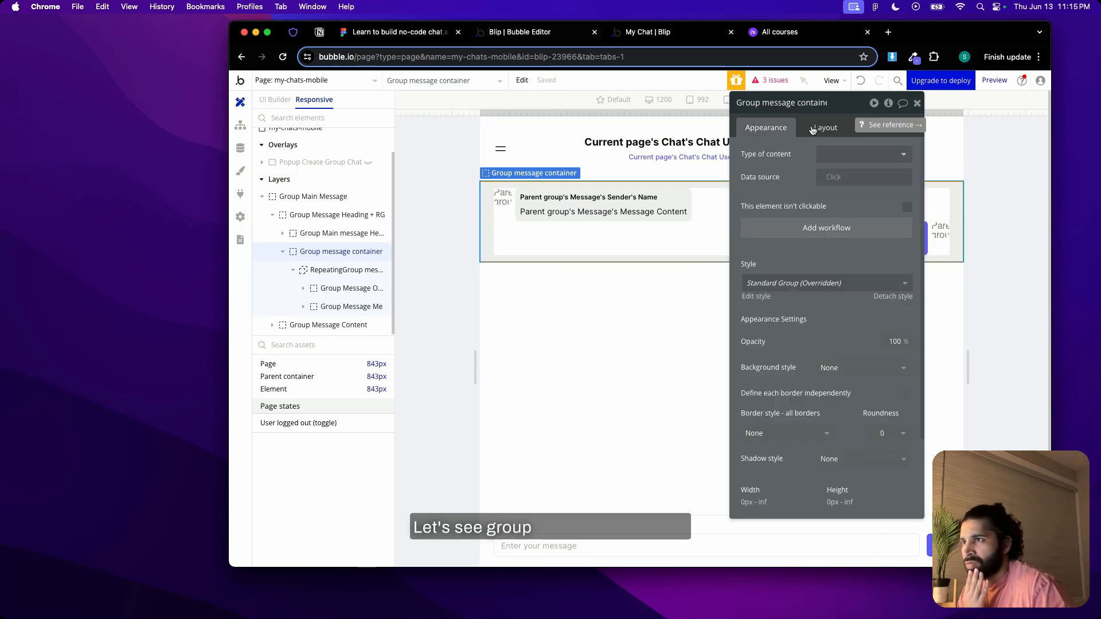
left_click(812, 129)
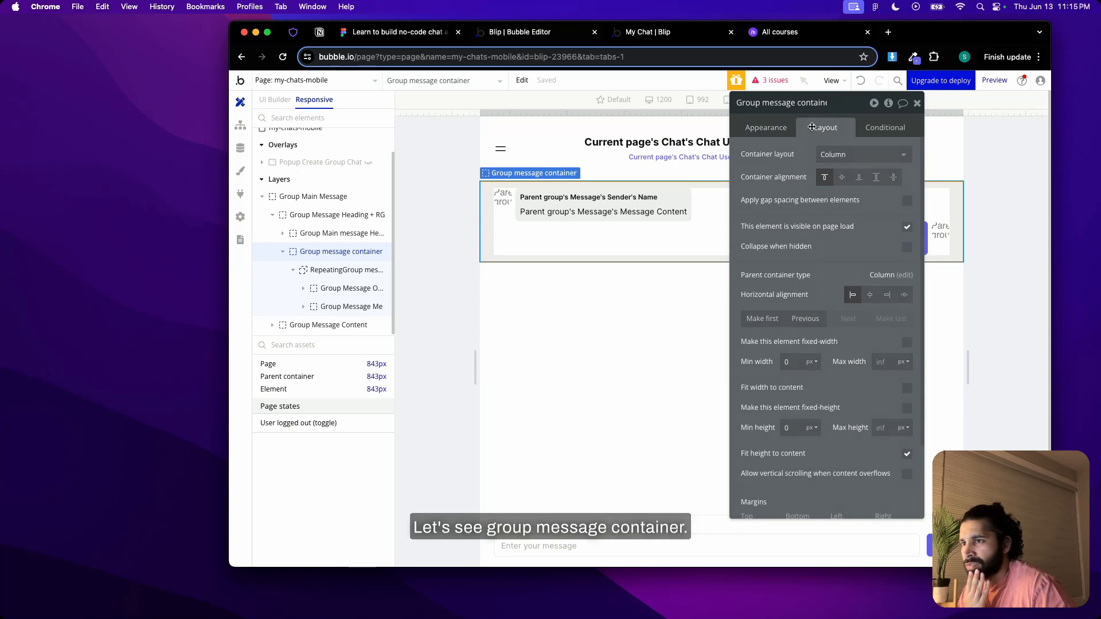
left_click(609, 225)
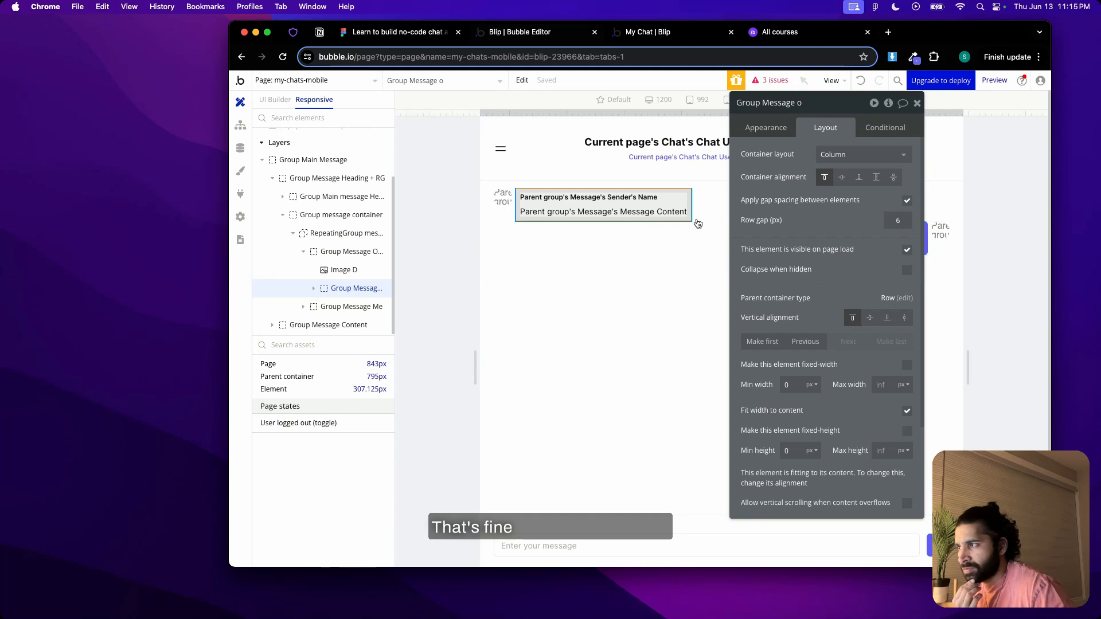
Add a condition to RepeatingGroup message for Current page width ≤ Custom (976 px) that sets the Container alignment to left
left_click(331, 238)
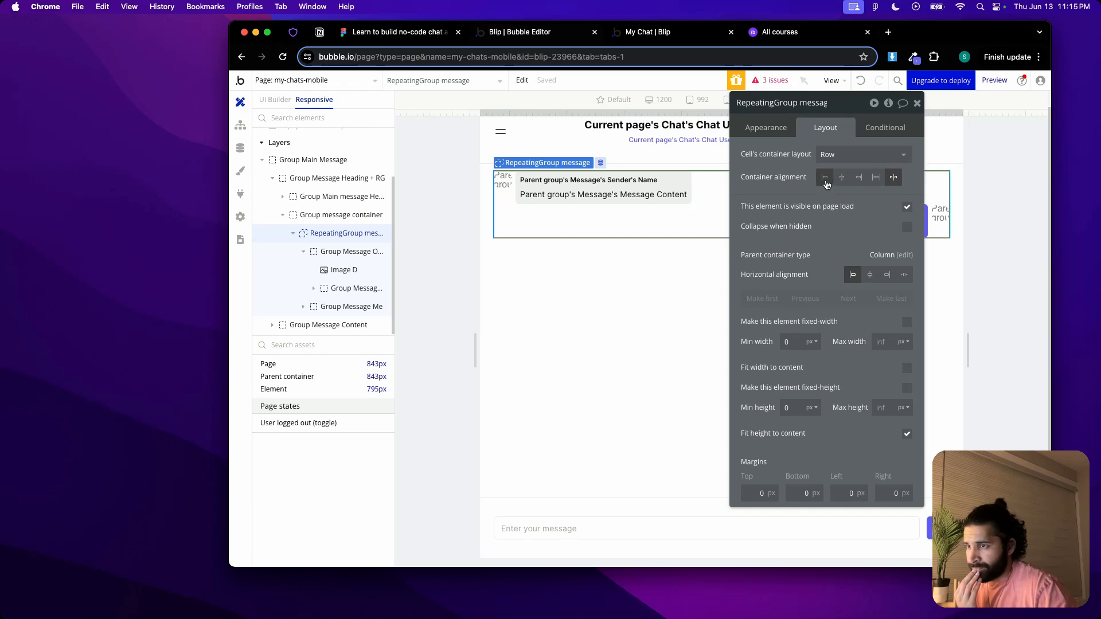
left_click(879, 128)
left_click(803, 152)
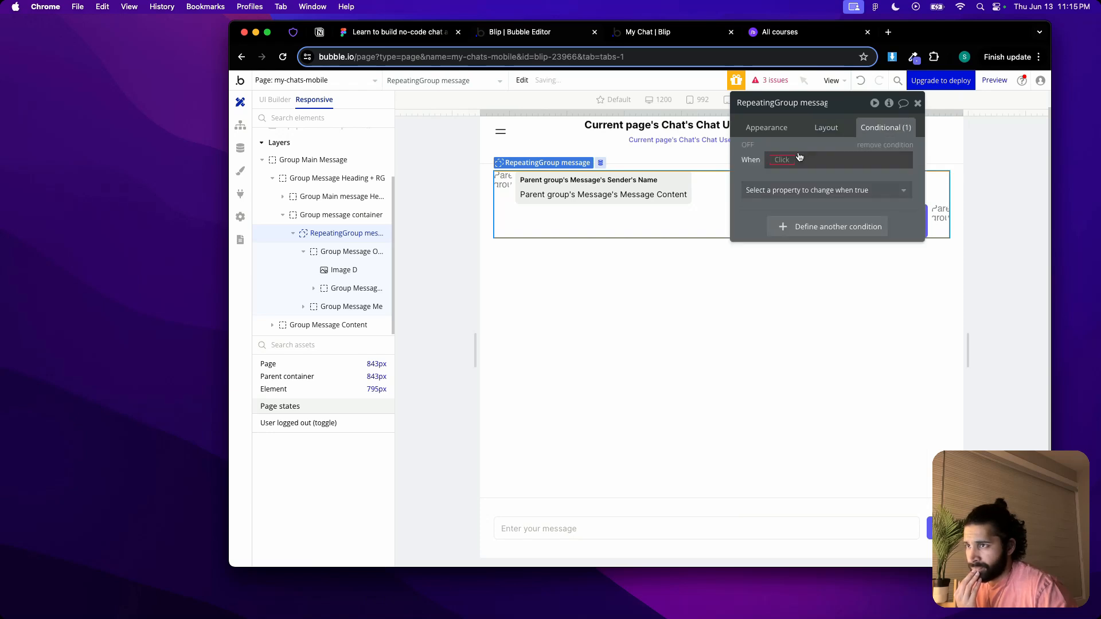
right_click(772, 163)
left_click(882, 145)
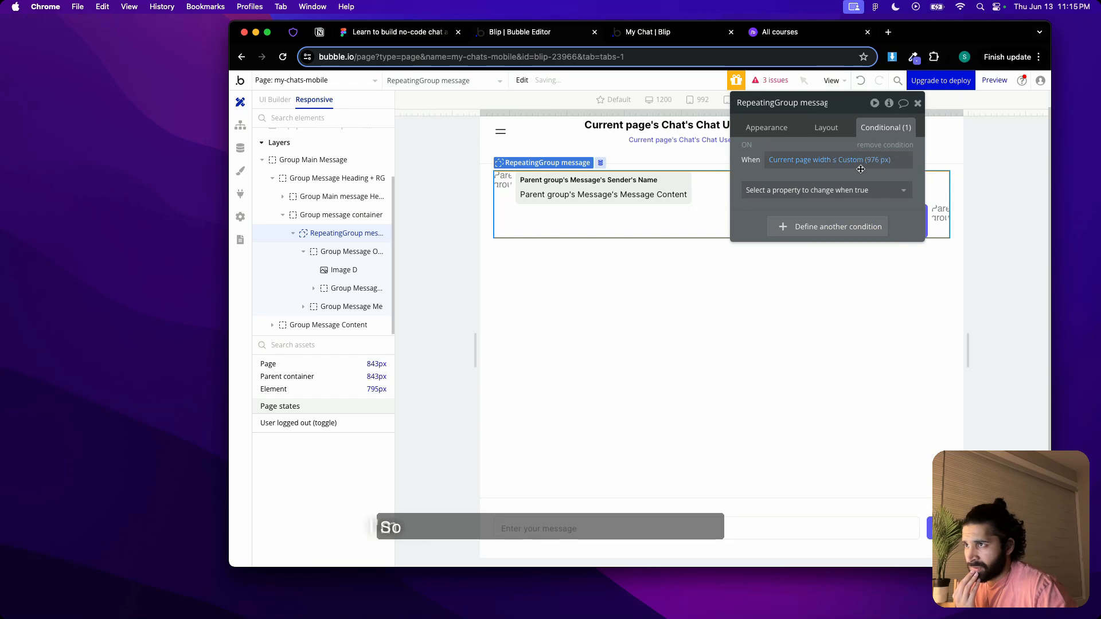
left_click(824, 190)
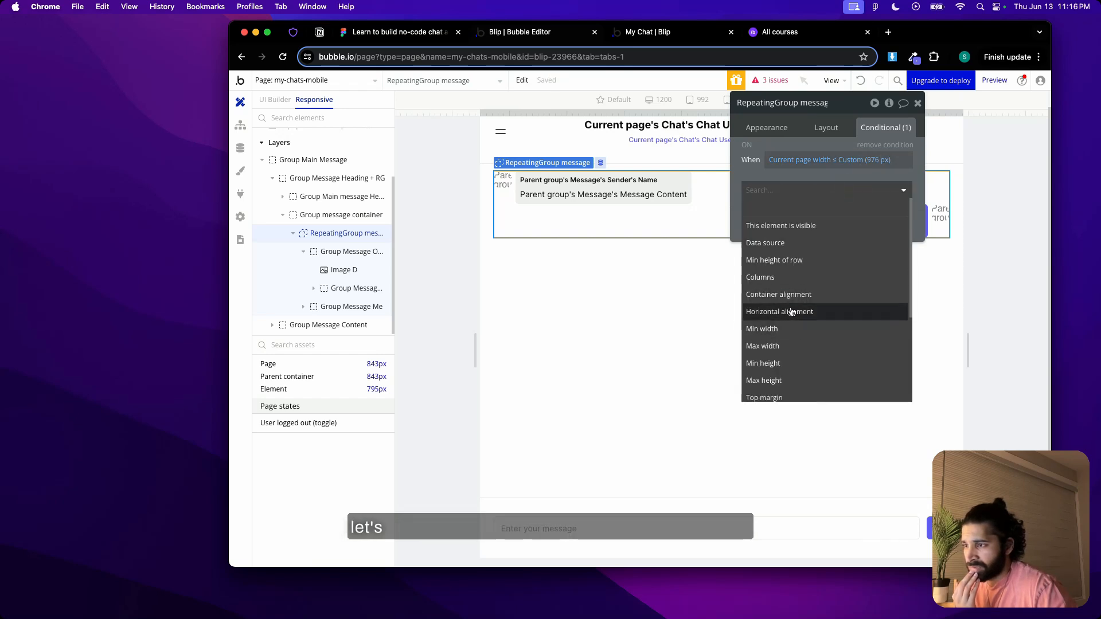
left_click(803, 294)
left_click(826, 193)
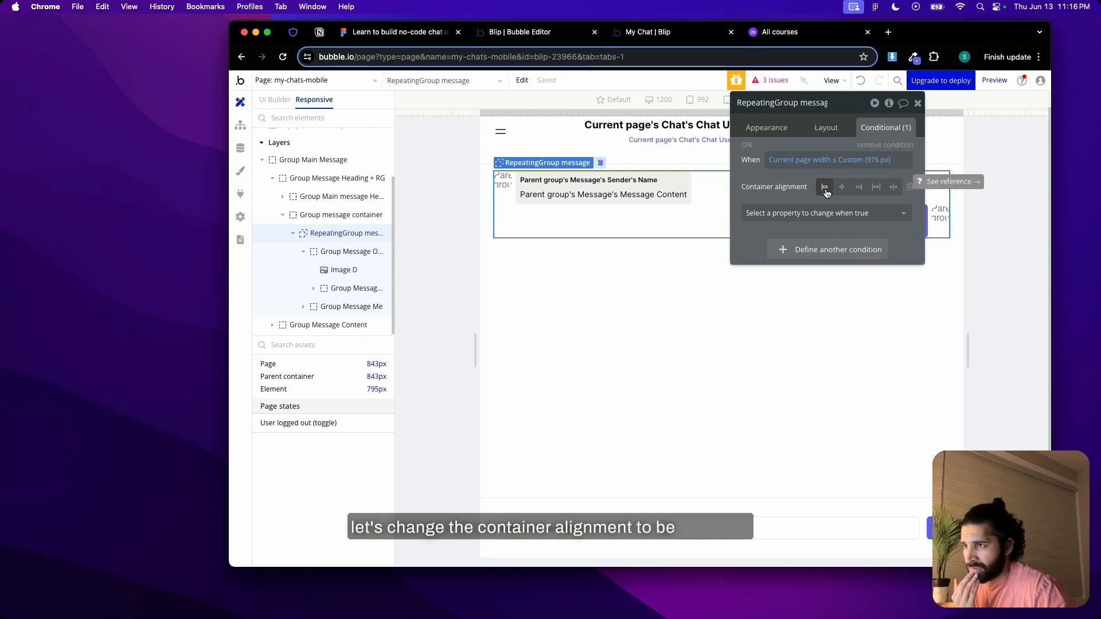
Add a Bottom margin of 6 to Group Message Other Person's 976 px condition and preview the live chat in a narrower window
left_click(700, 204)
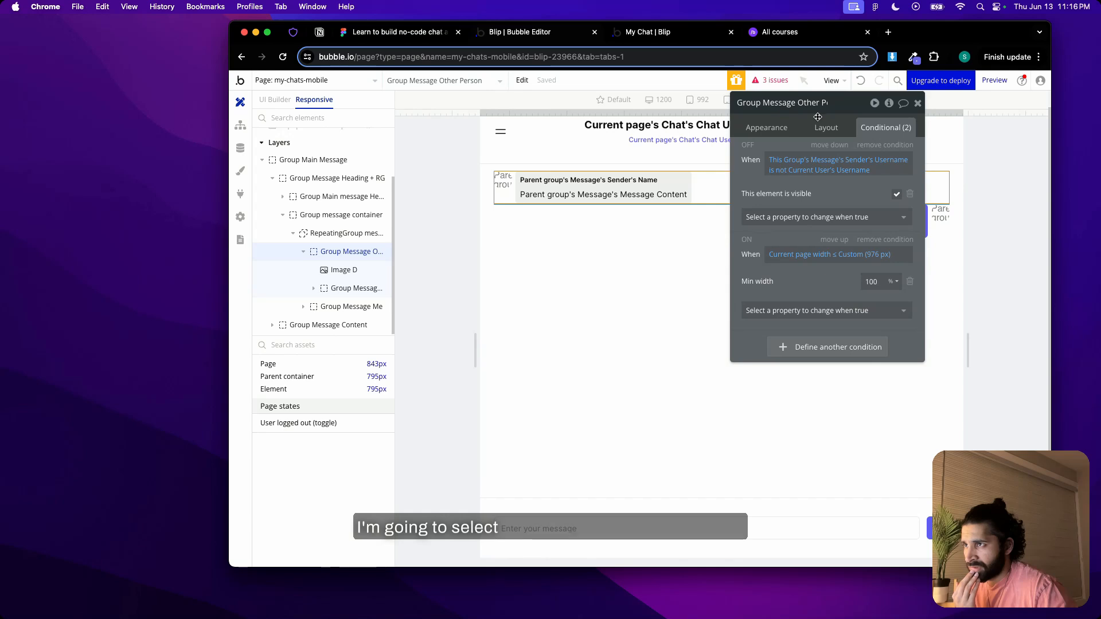
left_click(892, 312)
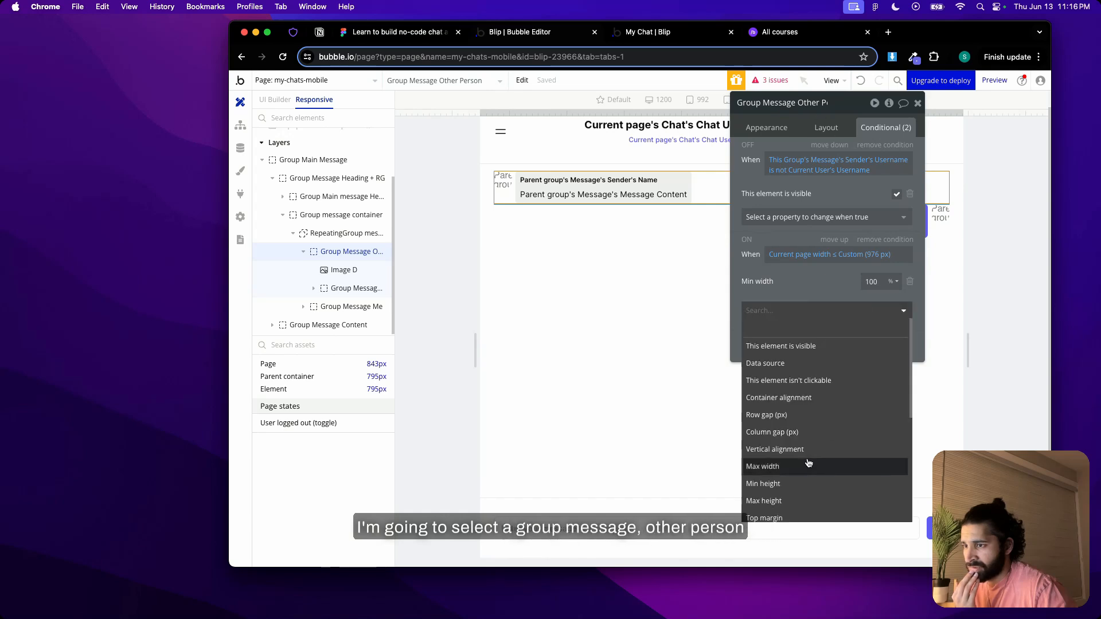
scroll(800, 473, "down", 2)
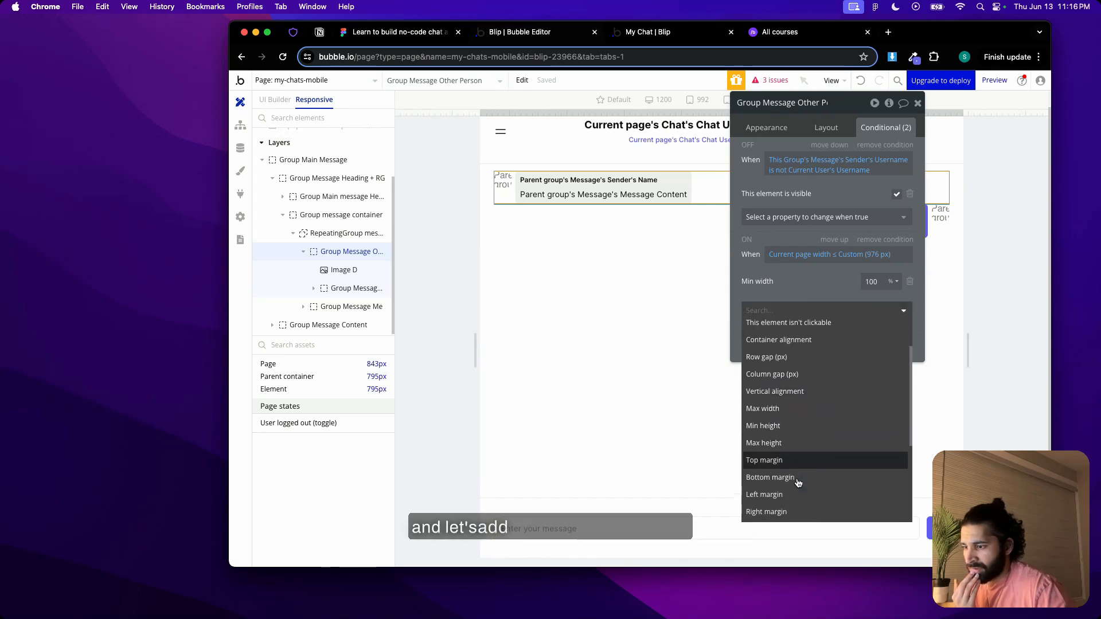
scroll(783, 479, "down", 6)
scroll(803, 430, "up", 5)
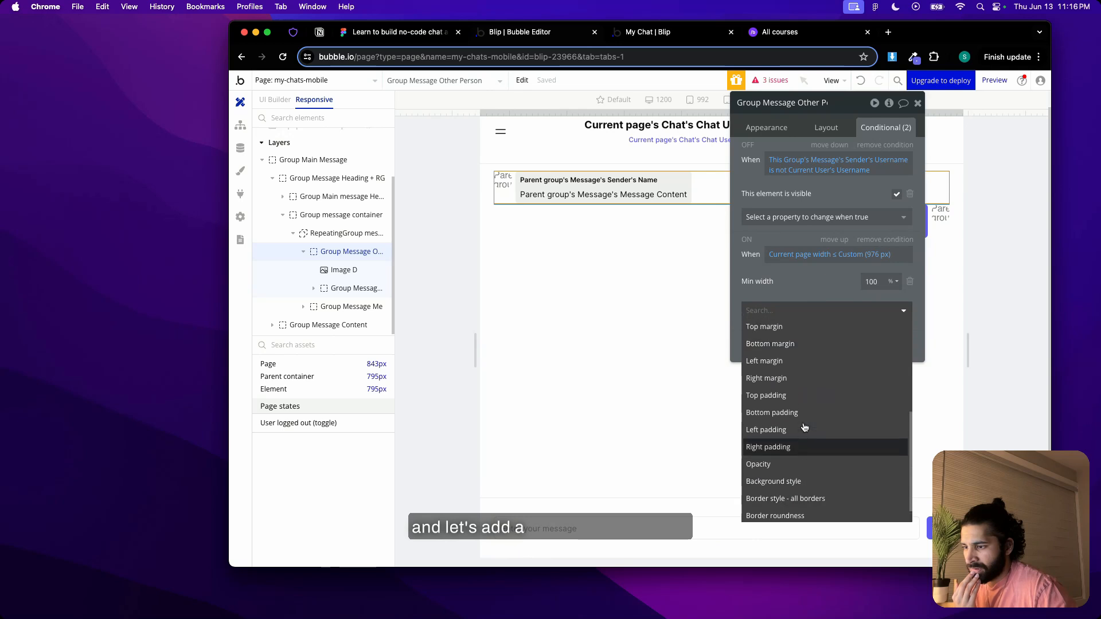
left_click(796, 453)
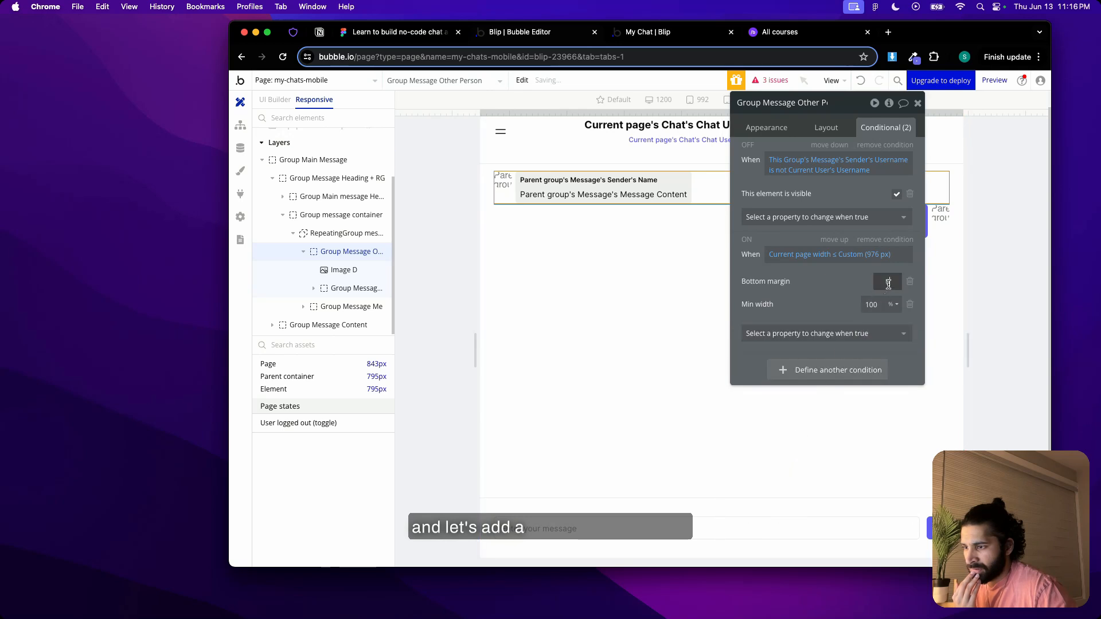
type("16")
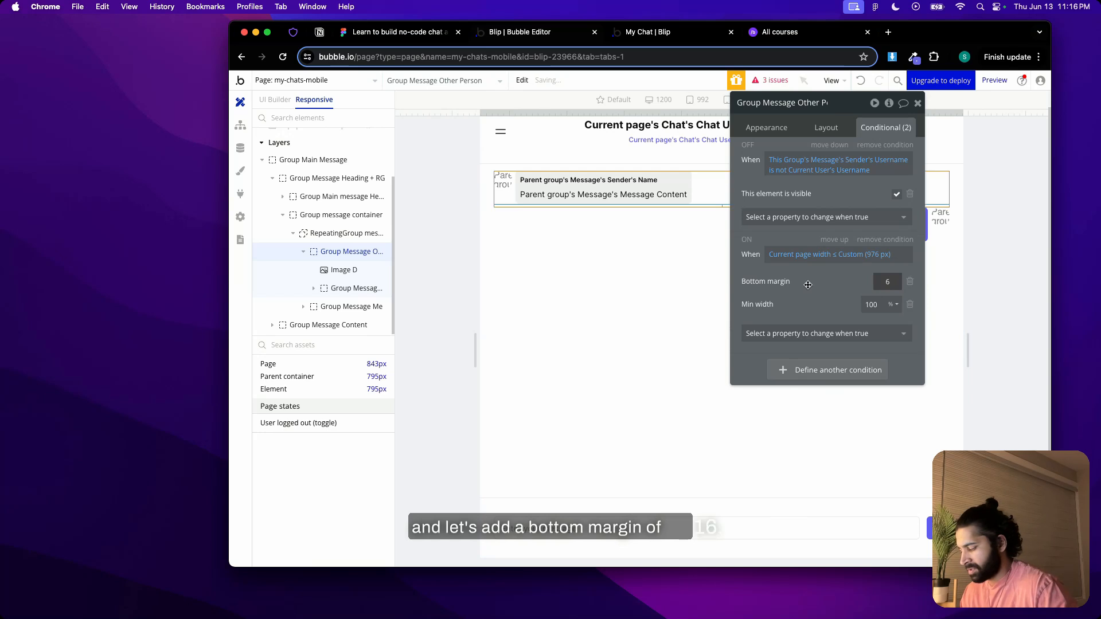
left_click(698, 39)
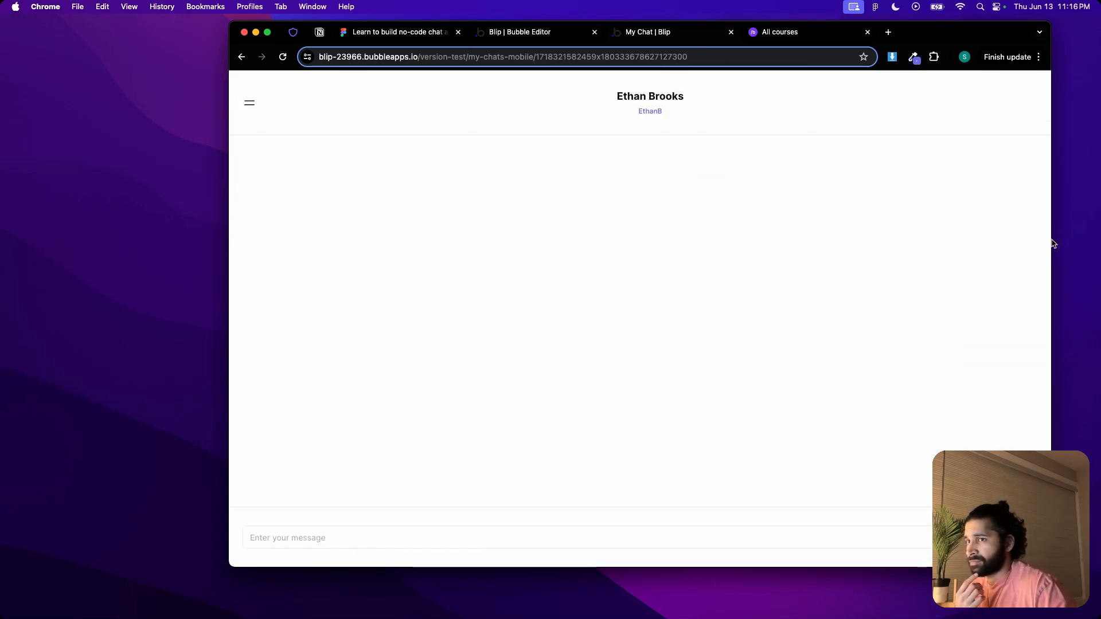
left_click_drag(1050, 239, 733, 193)
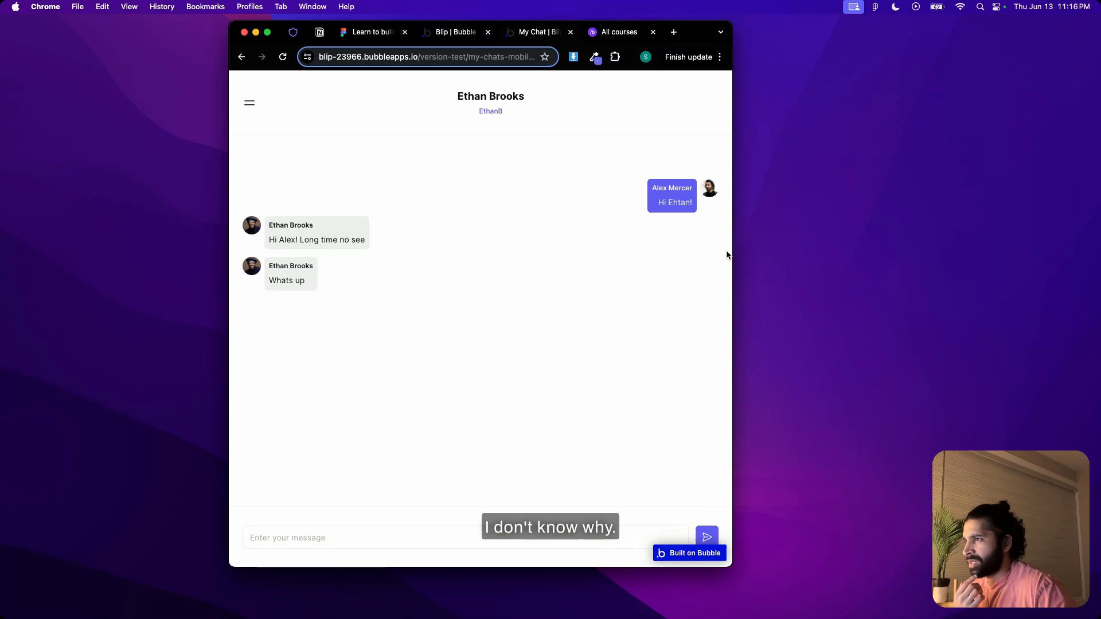
Return to the full-screen Bubble editor and remove the Bottom margin property from Group Message Me's 976 px condition
left_click_drag(731, 253, 1040, 229)
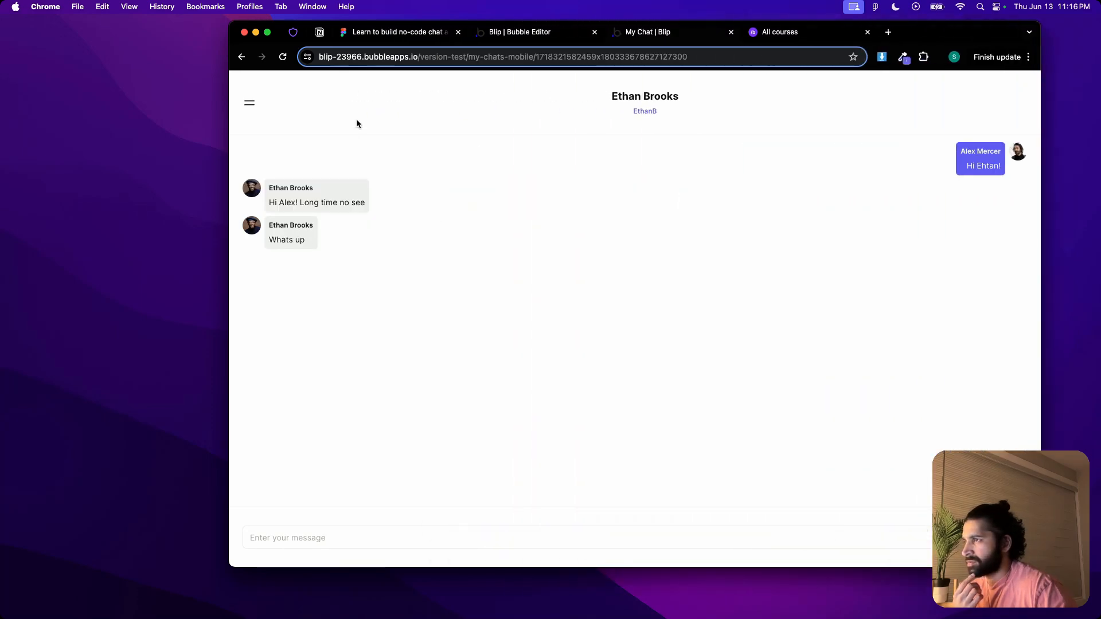
left_click(267, 33)
left_click(275, 11)
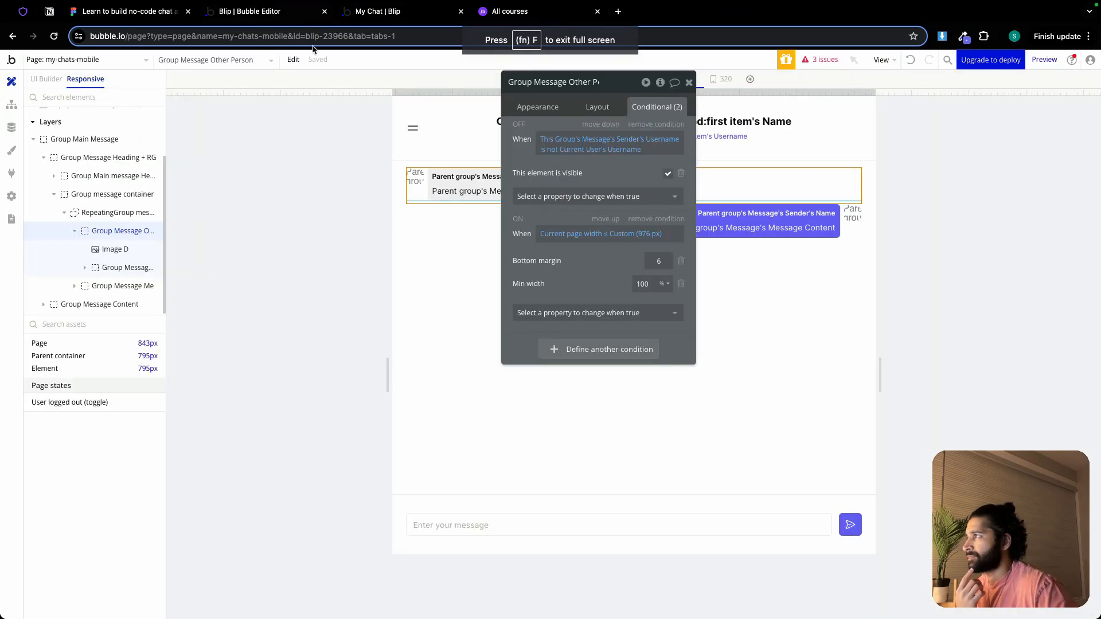
left_click(452, 223)
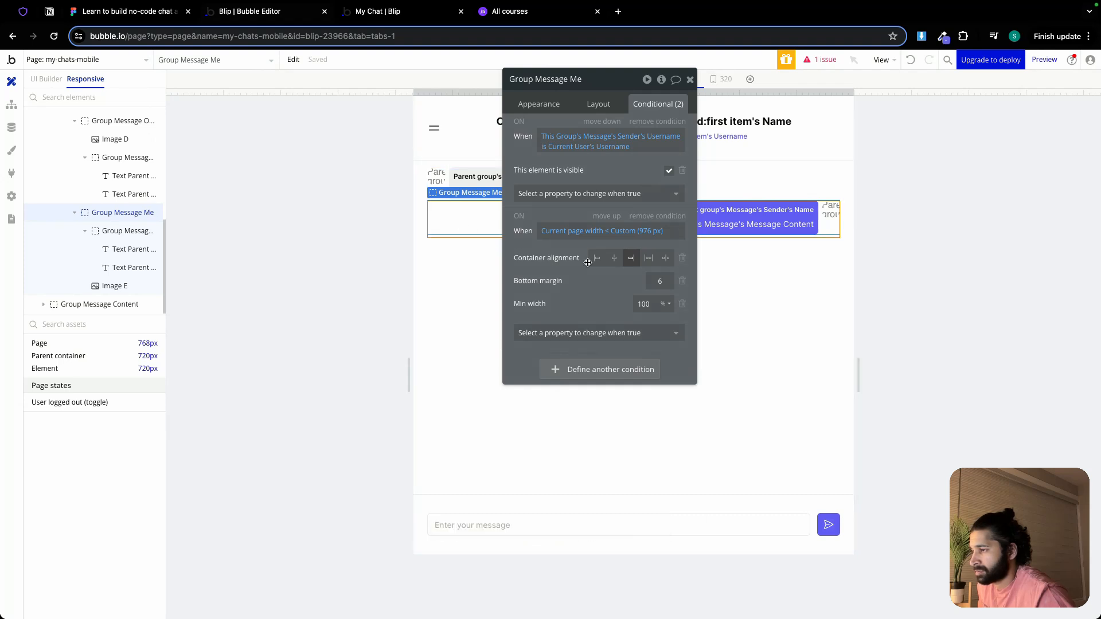
left_click(682, 281)
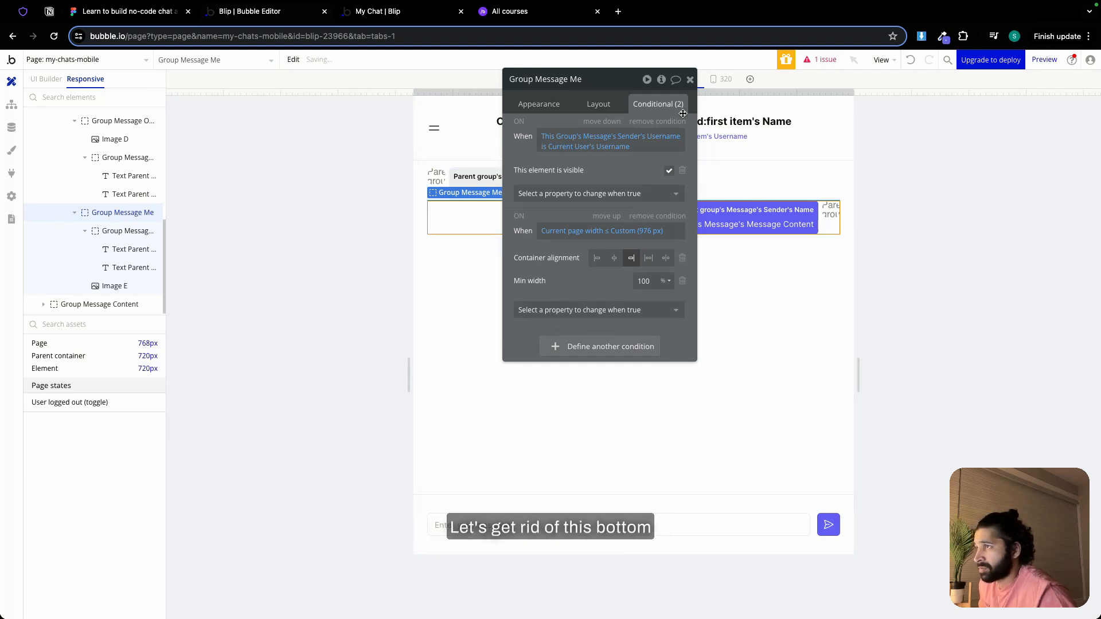
left_click(690, 81)
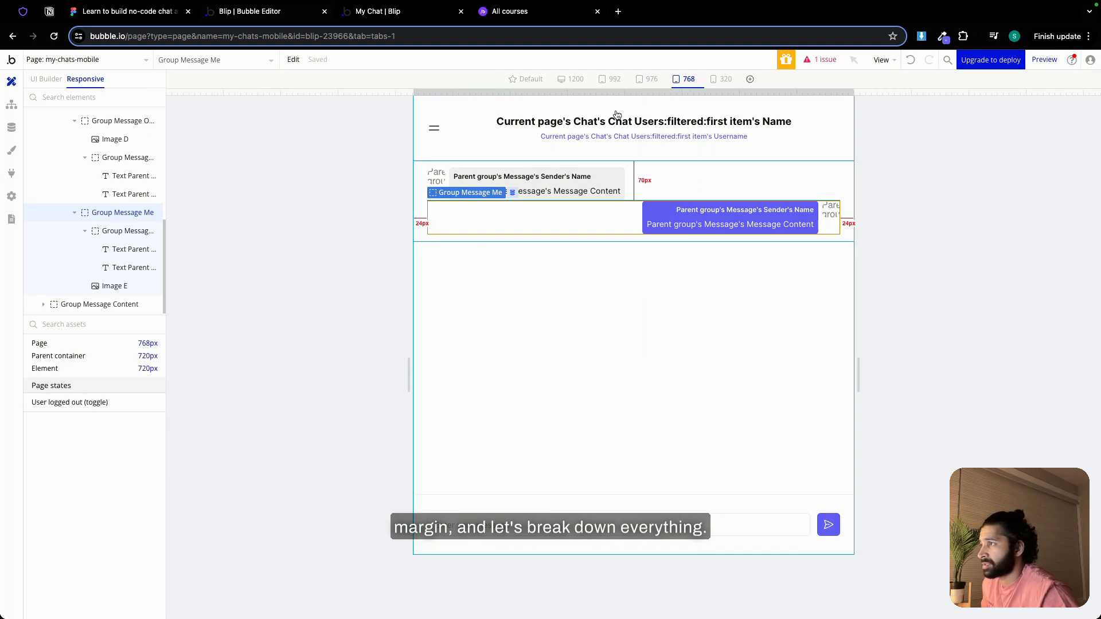
Check the minimum height, margin and padding settings of Group Main message Heading and Group message container
double_click(422, 143)
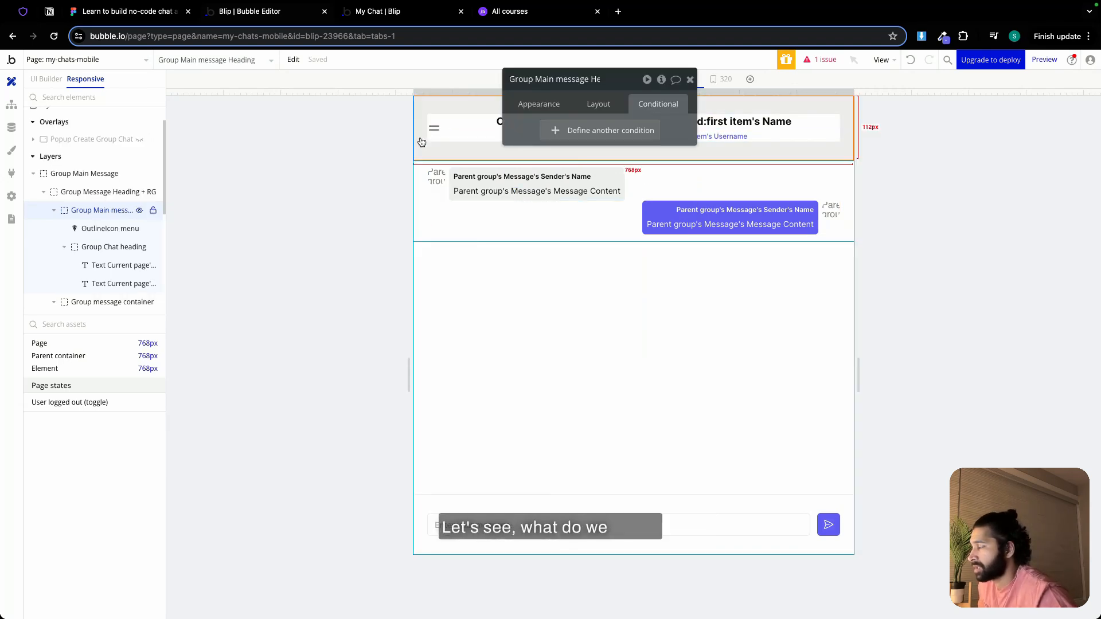
left_click(611, 107)
scroll(605, 256, "down", 3)
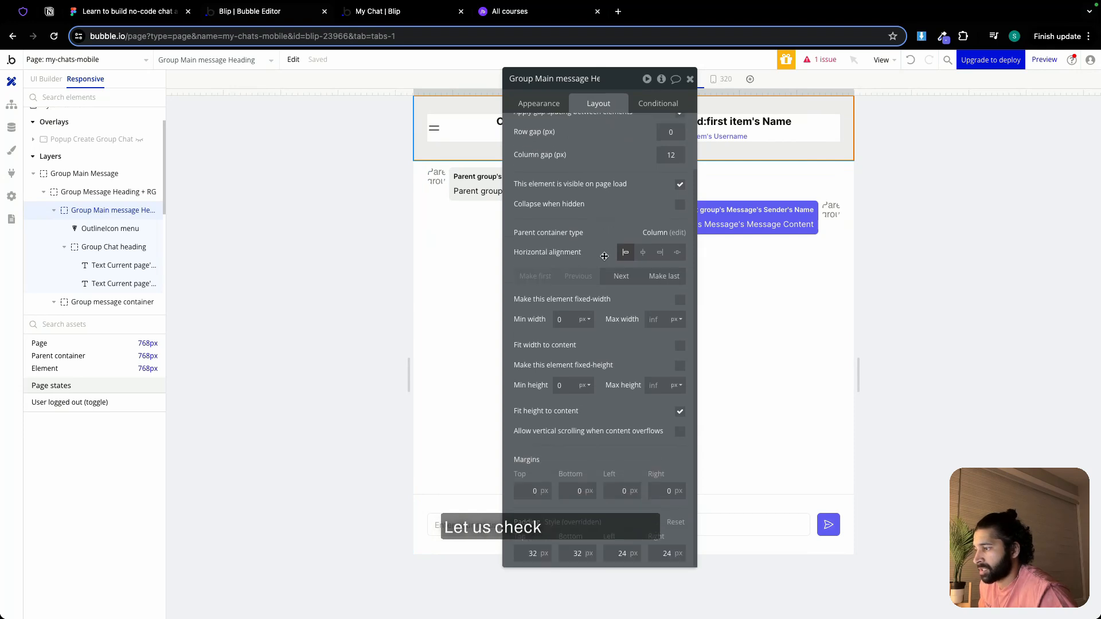
left_click(690, 79)
double_click(414, 240)
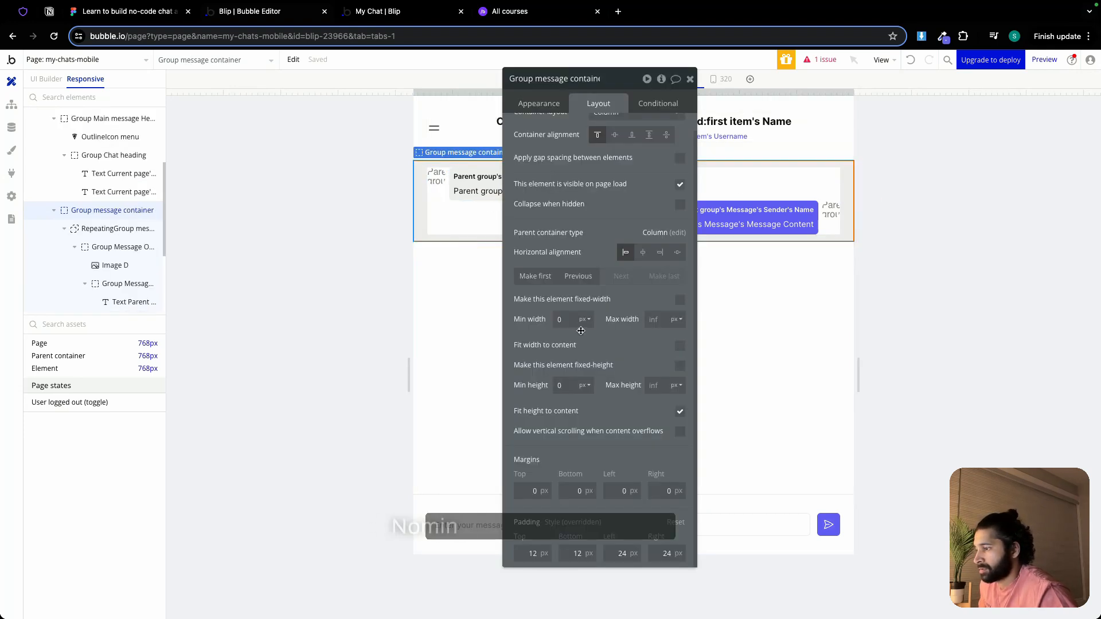
left_click(689, 79)
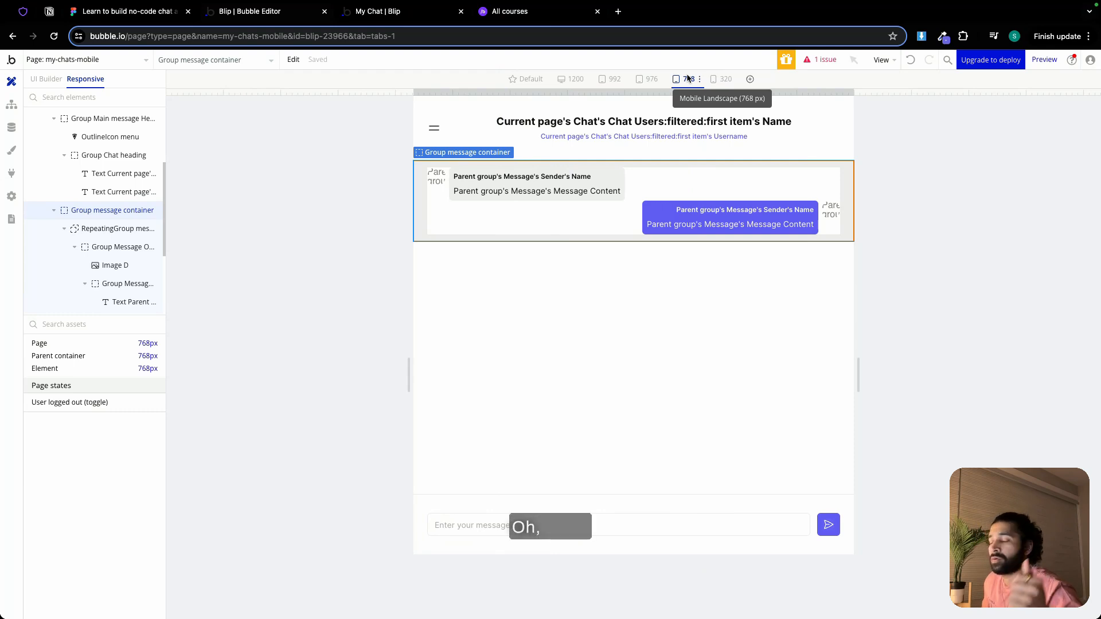
Enable Collapse when hidden for both Group Message Other Person and Group Message Me
double_click(431, 194)
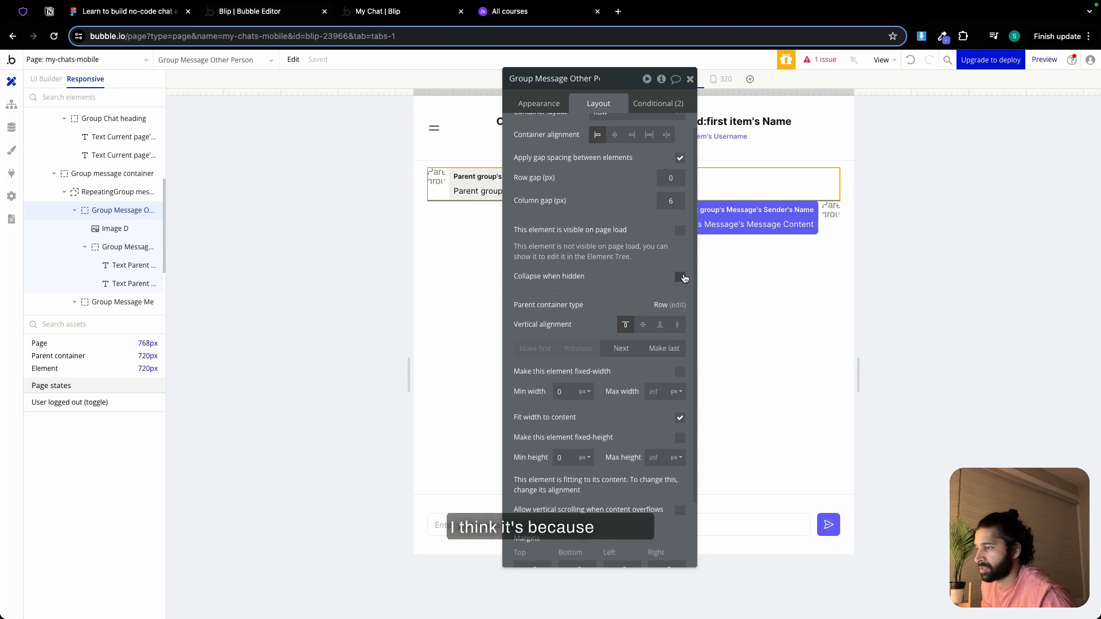
left_click(680, 277)
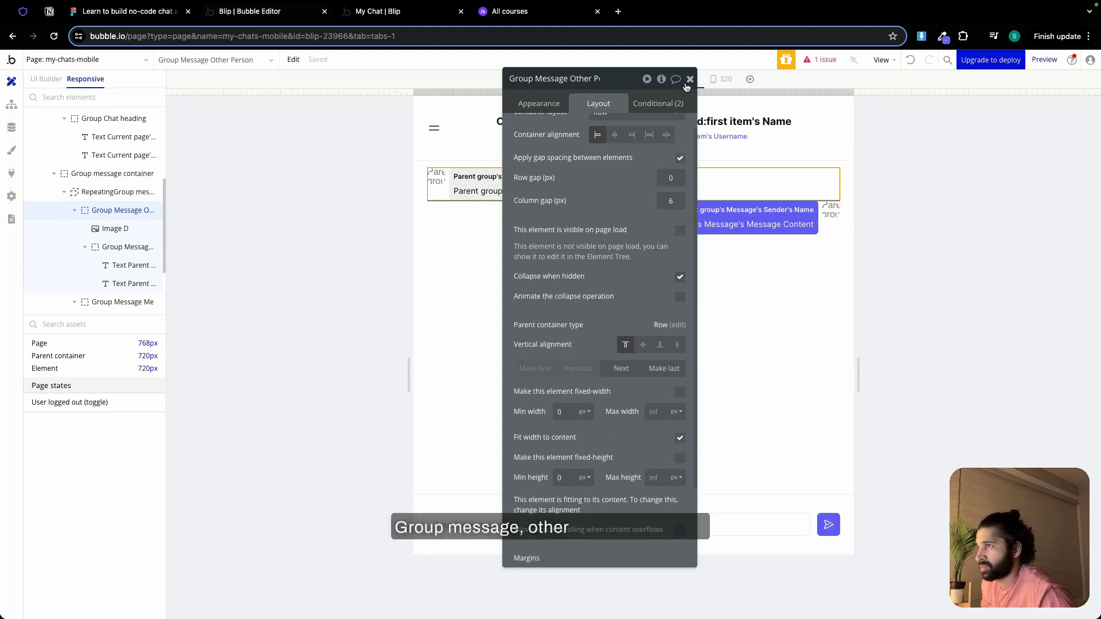
left_click(467, 230)
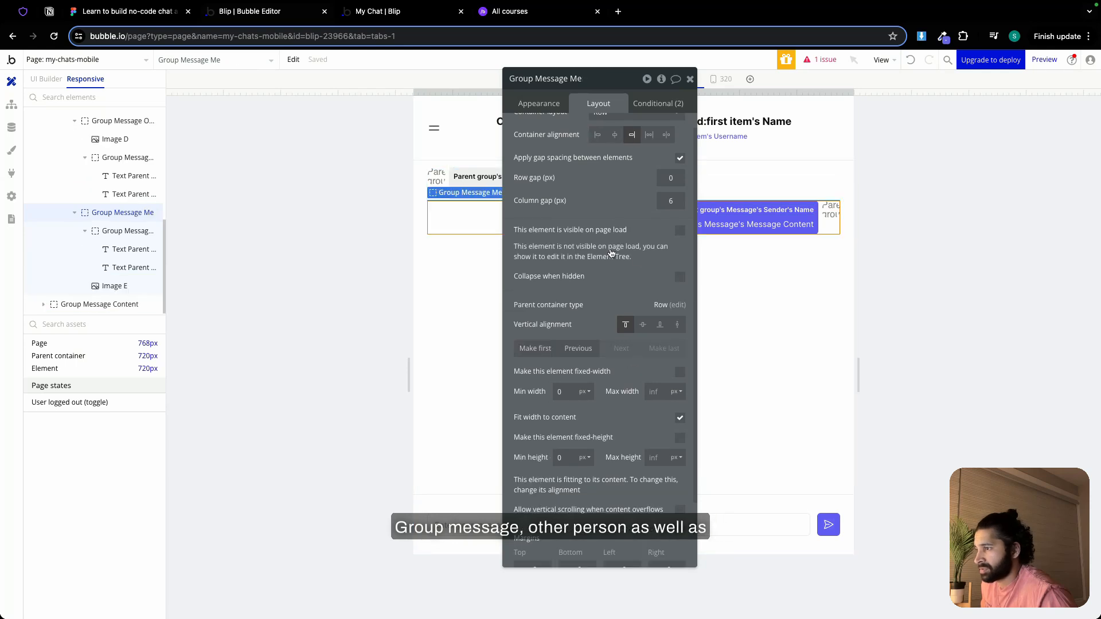
left_click(680, 278)
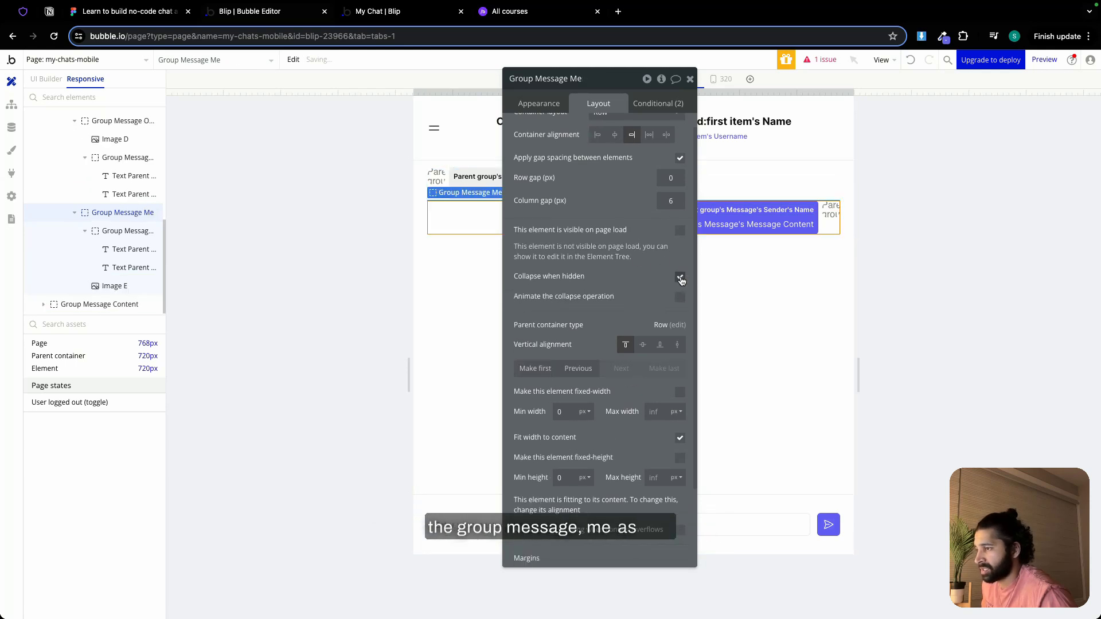
left_click(689, 79)
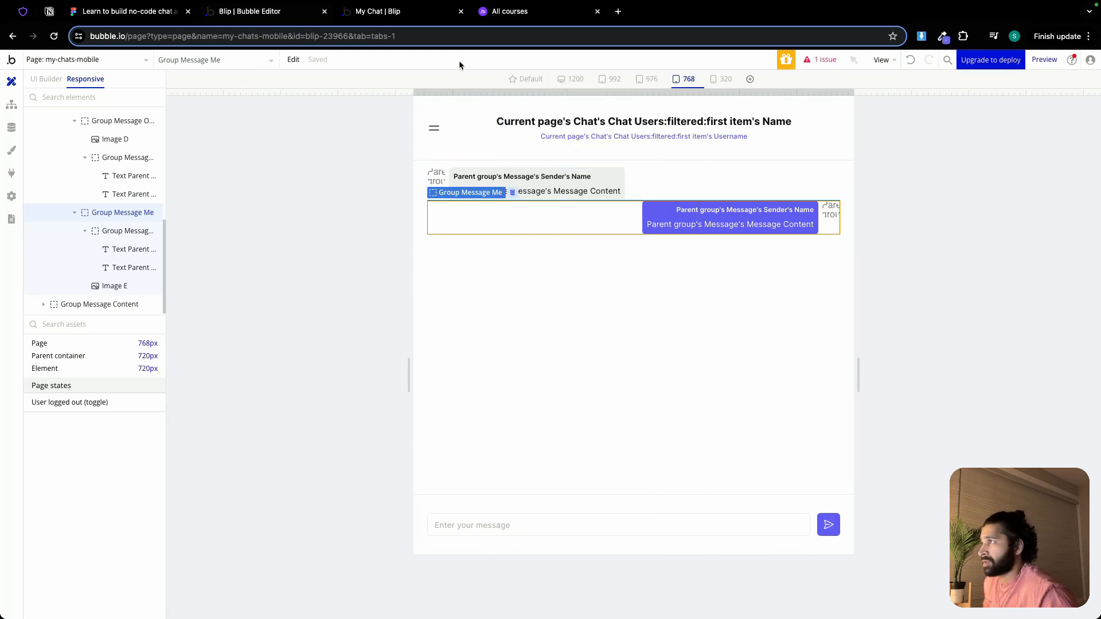
Refresh the live my-chats-mobile page and narrow the browser window to phone width to check the message alignment
left_click(408, 18)
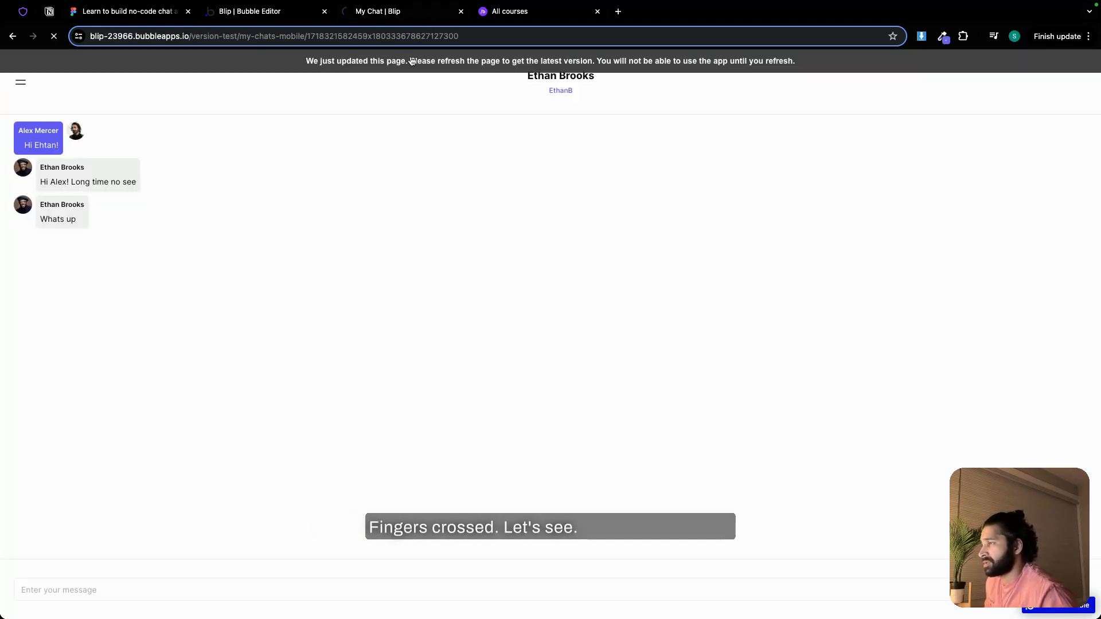
left_click(411, 61)
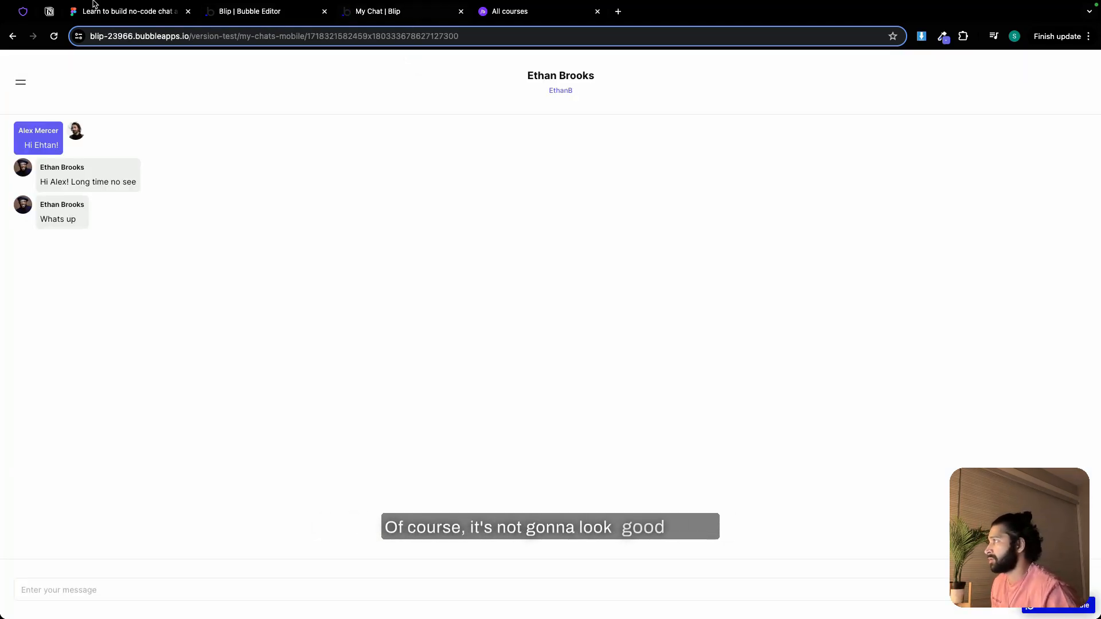
mouse_move(82, 3)
left_click(39, 23)
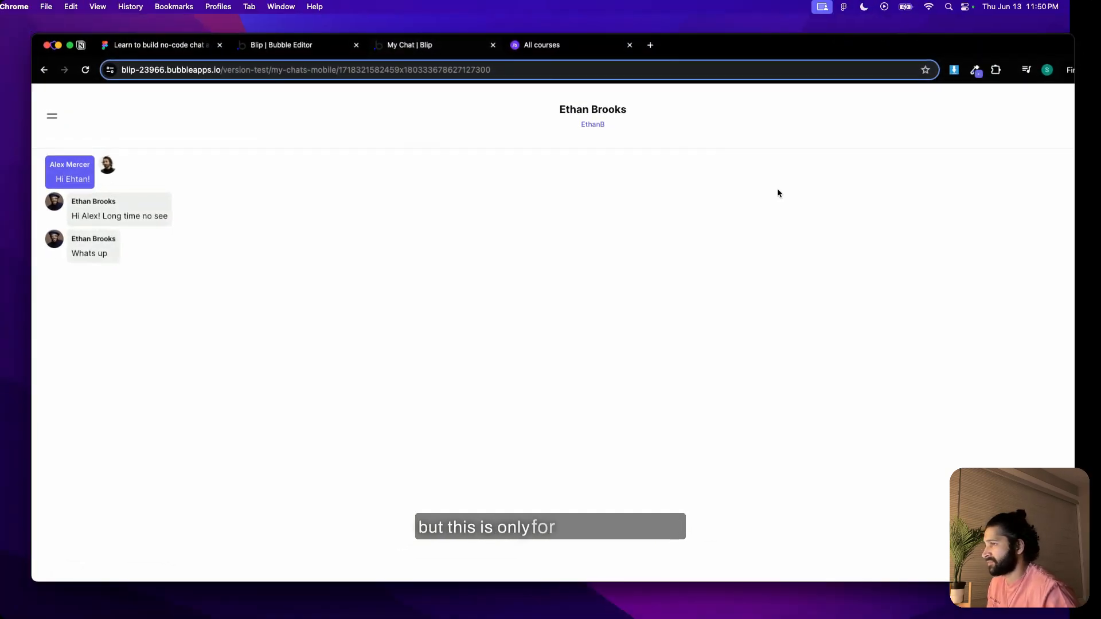
left_click_drag(1072, 224, 283, 171)
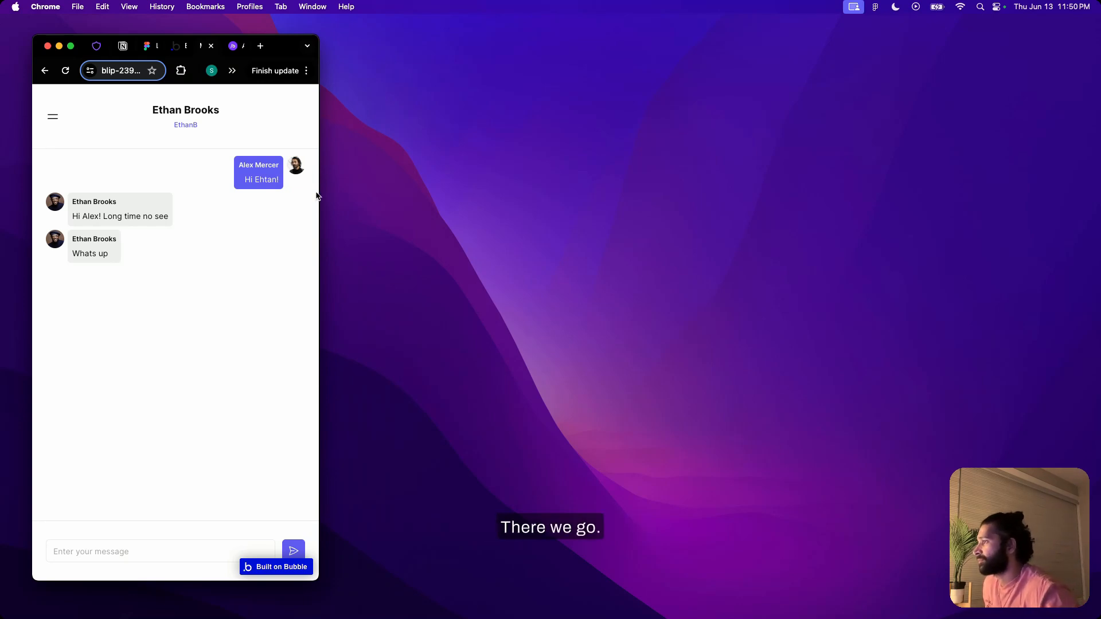
Send the test message "Im doing good buddy!" in the narrowed live chat
left_click_drag(319, 194, 283, 192)
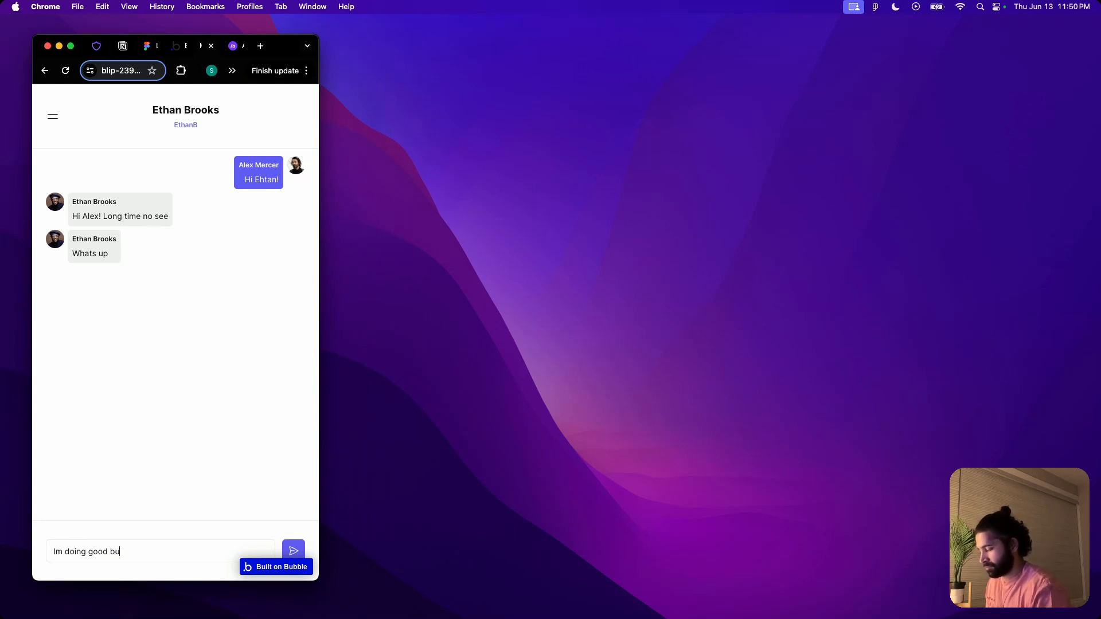
key("Return")
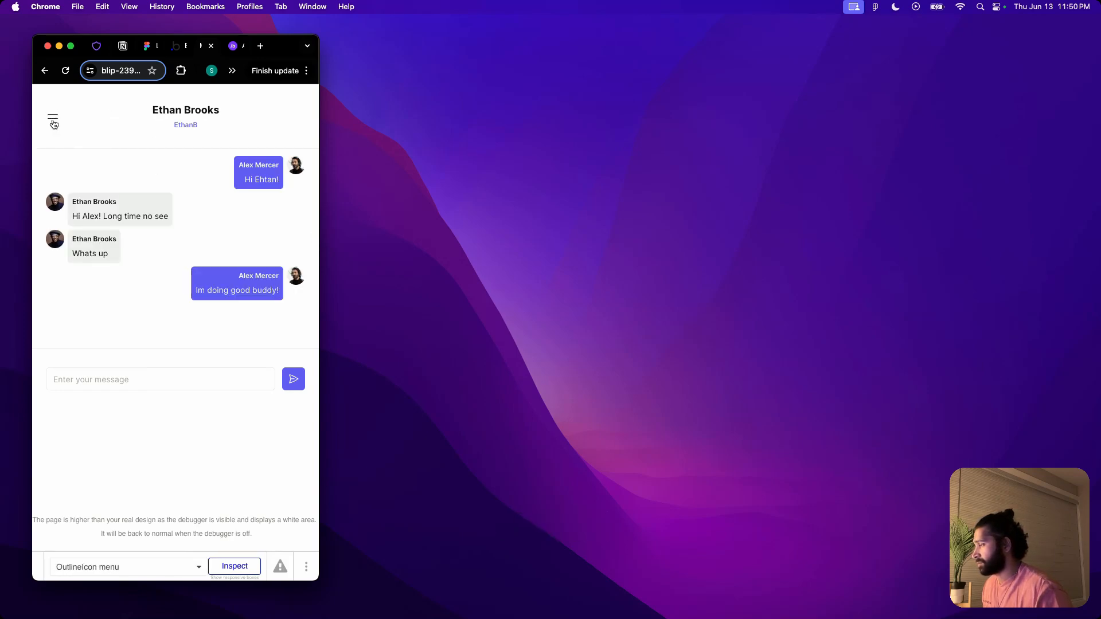
Restore the full-screen browser, switch to the Notion checklist and mark the Dashboard and My Chats page responsive tasks as done
left_click_drag(319, 230, 1061, 218)
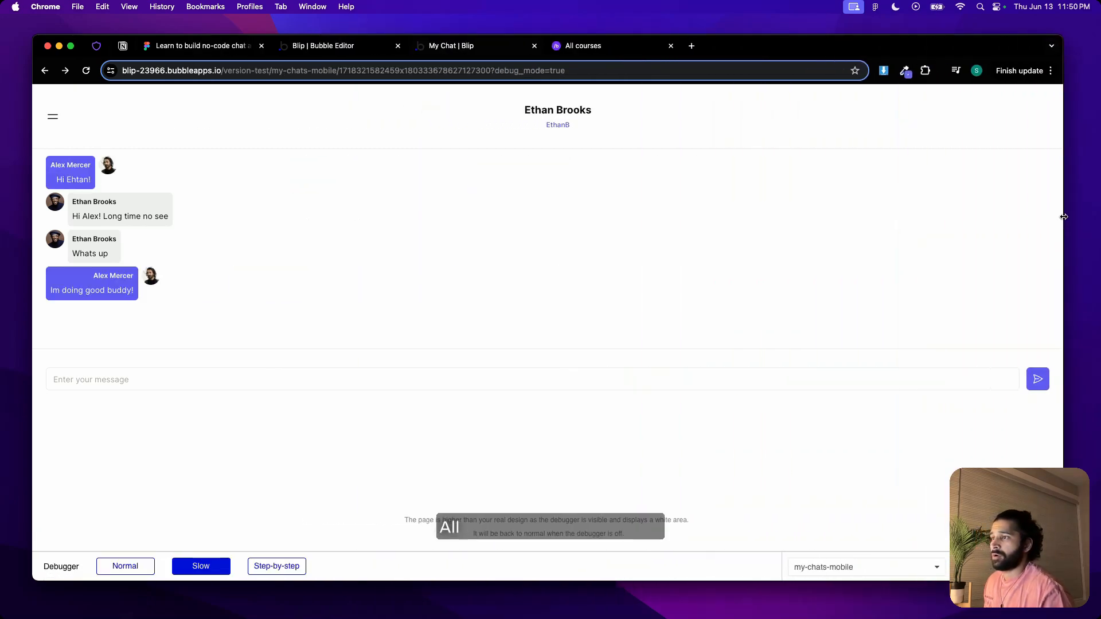
left_click(71, 47)
left_click(49, 16)
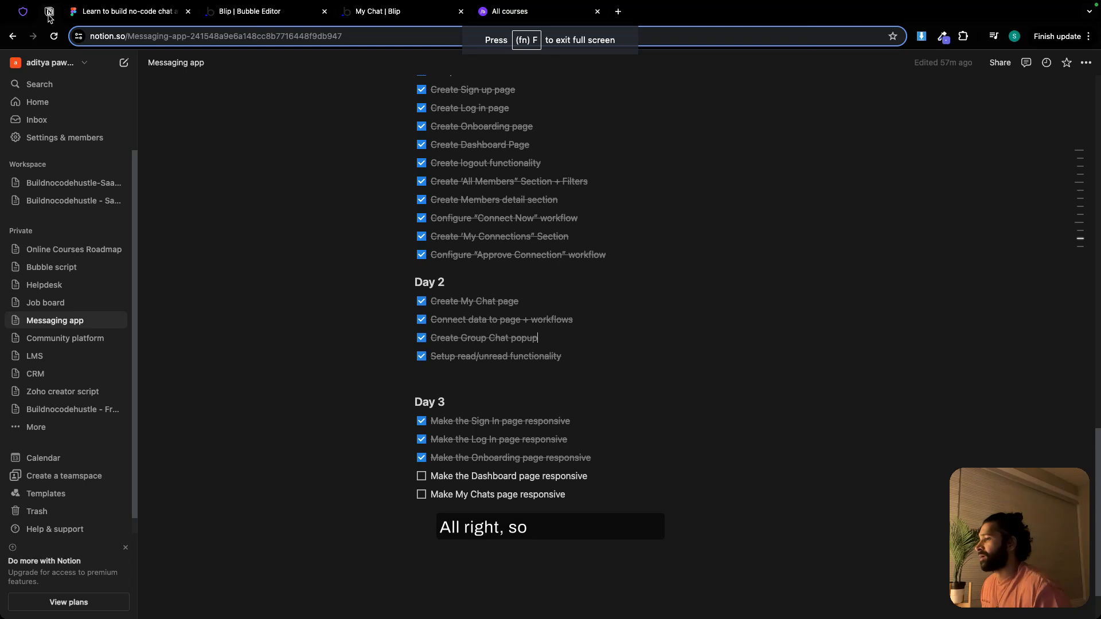
left_click(426, 477)
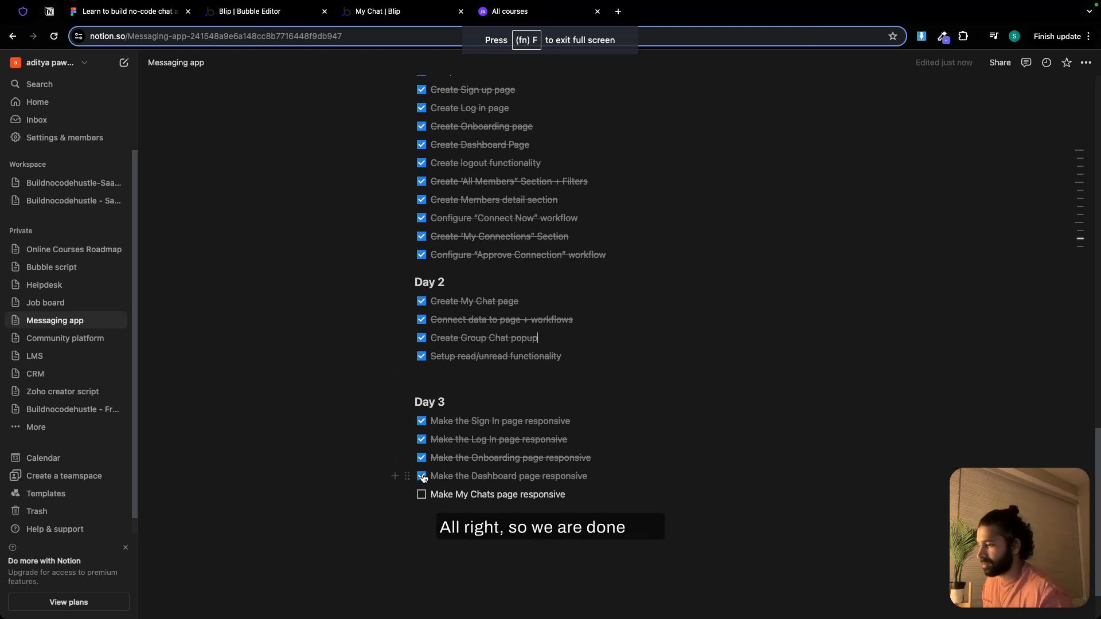
left_click(424, 498)
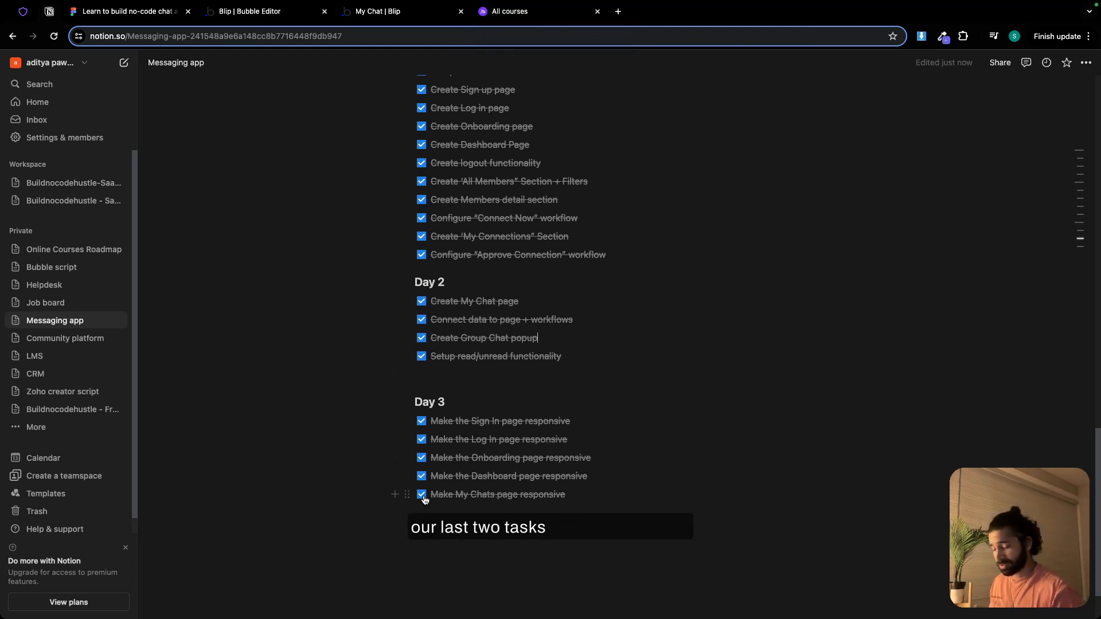